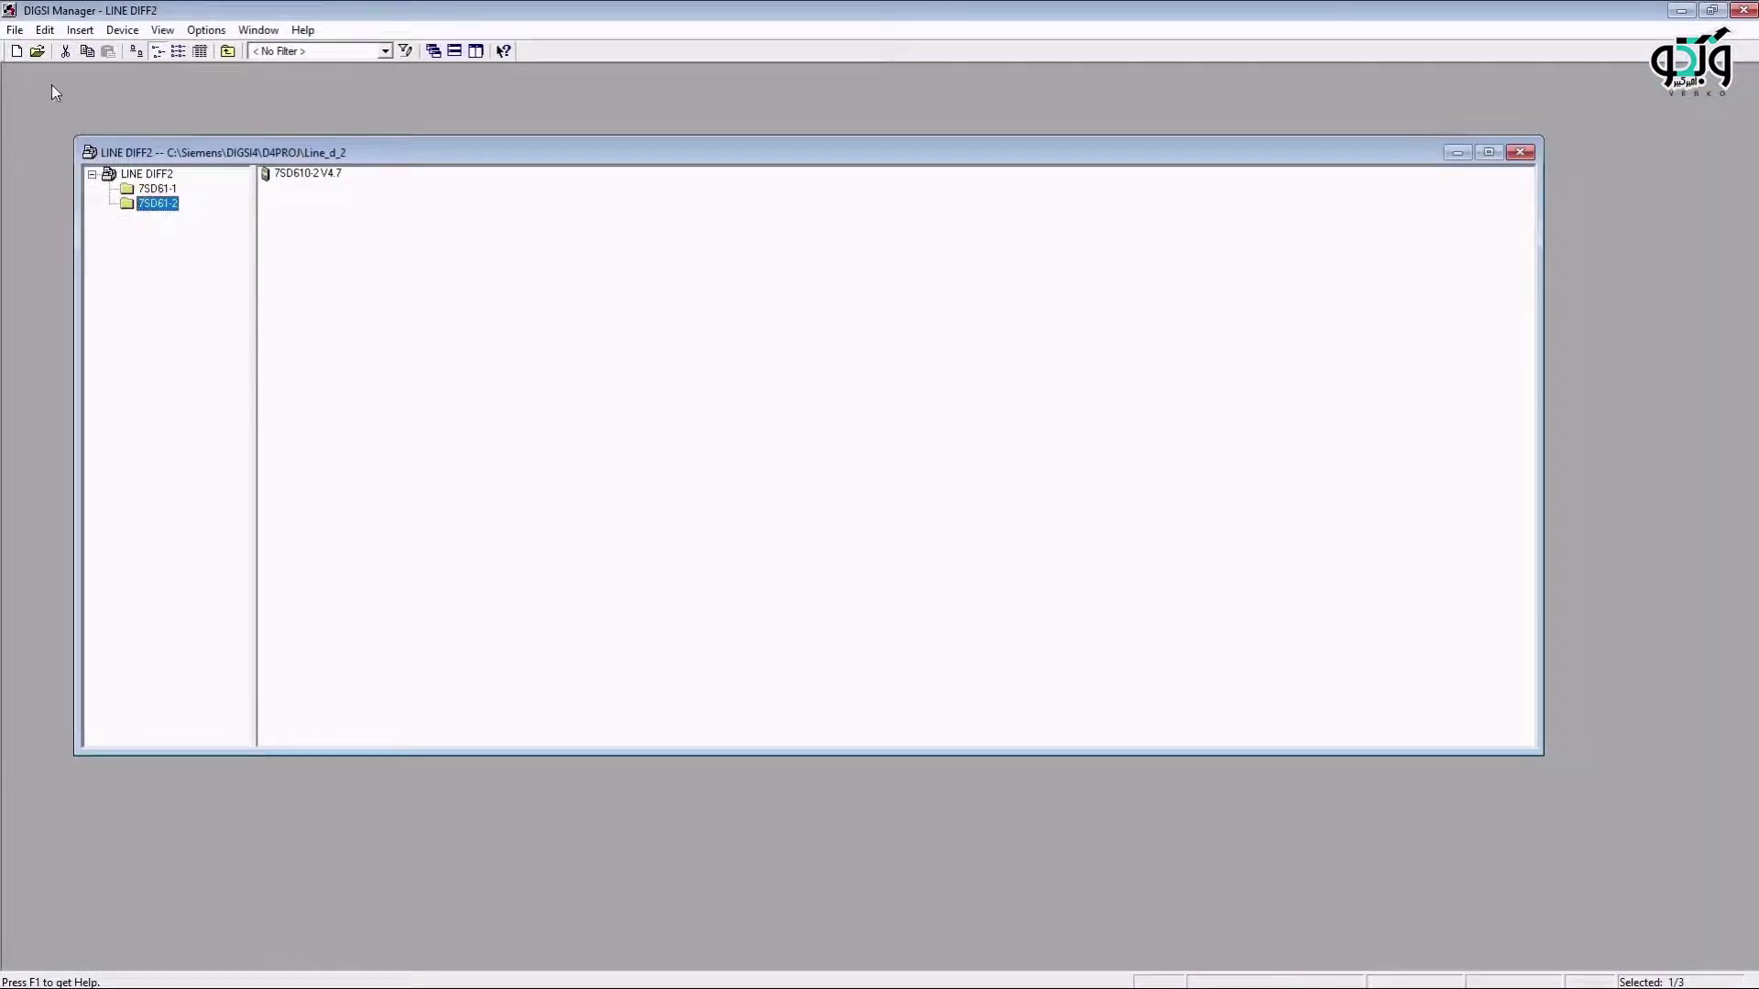
# Save the LINE DIFF2 project as a copy named LINES DIFF
pyautogui.click(17, 31)
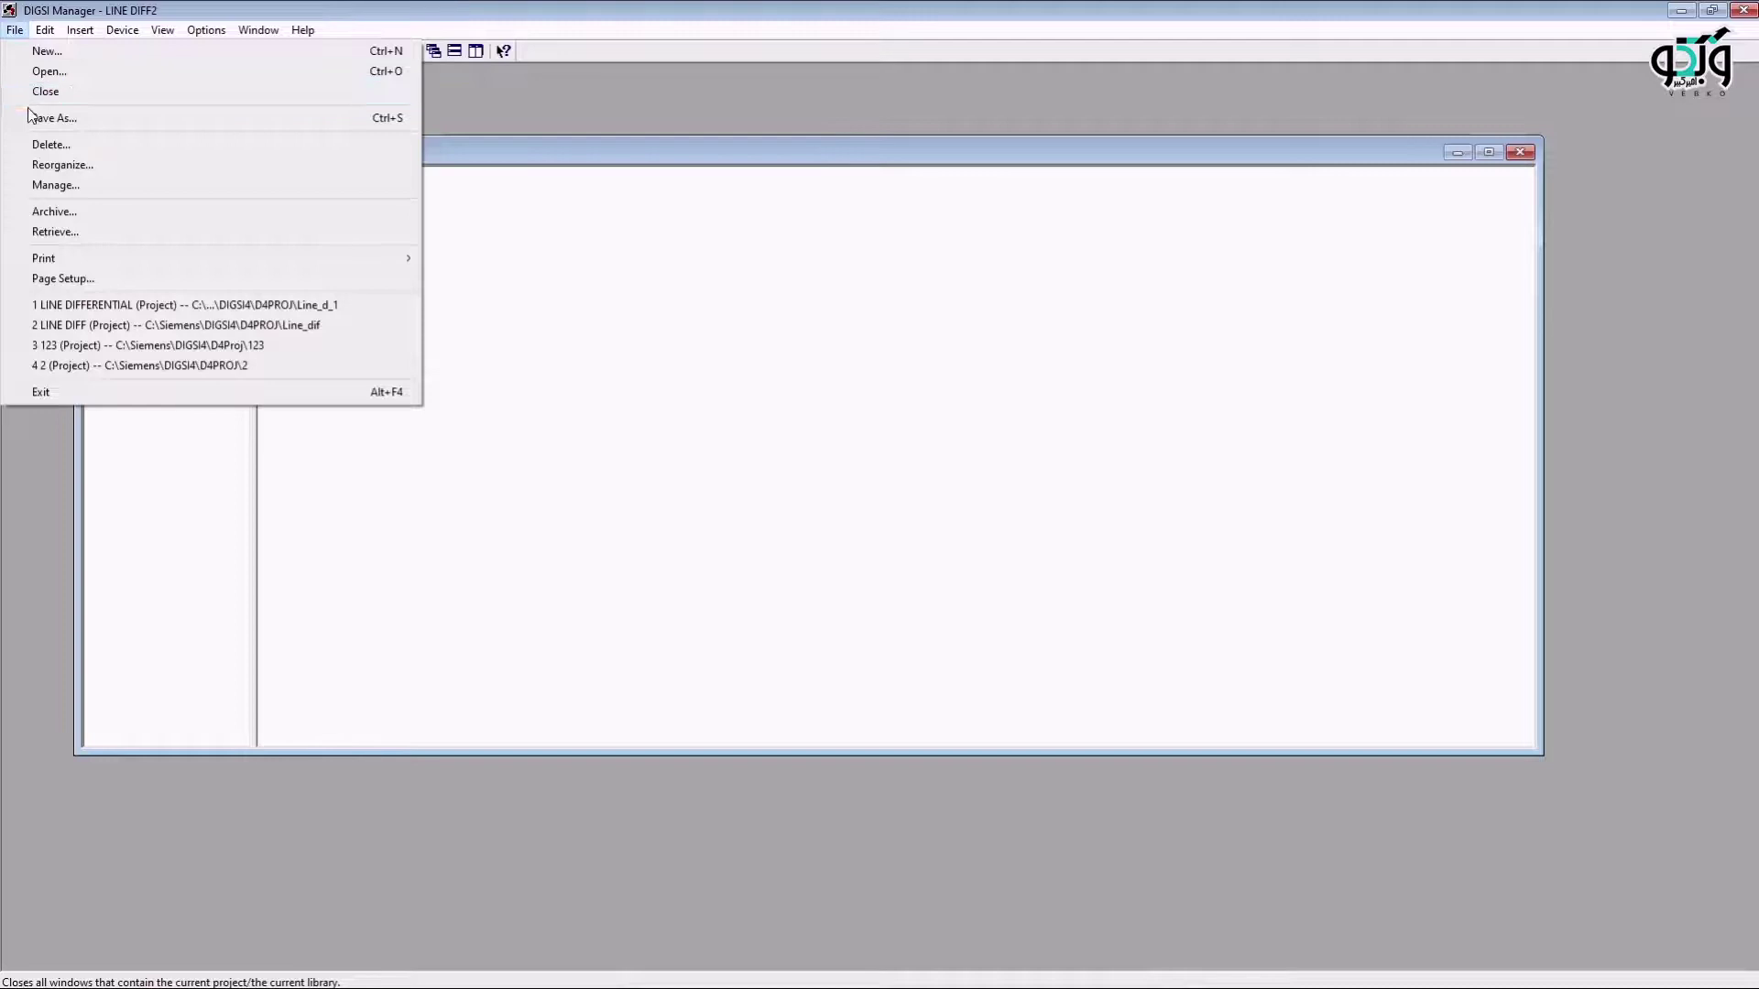
pyautogui.click(37, 119)
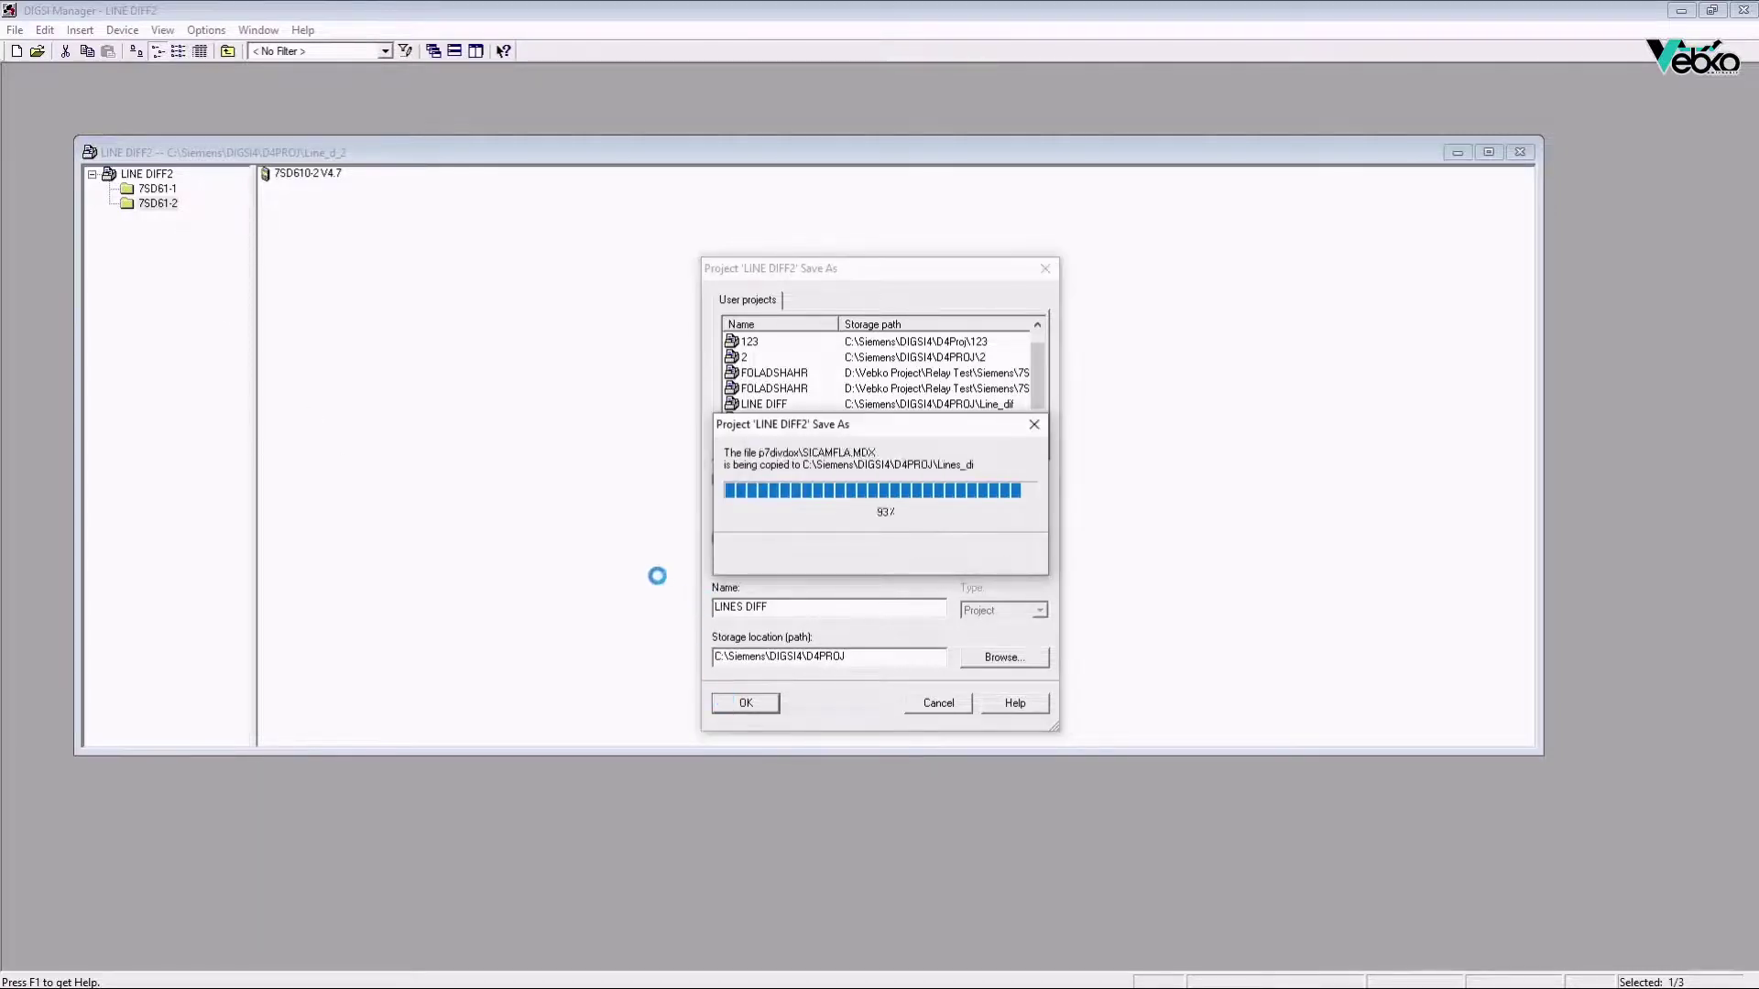
pyautogui.click(777, 556)
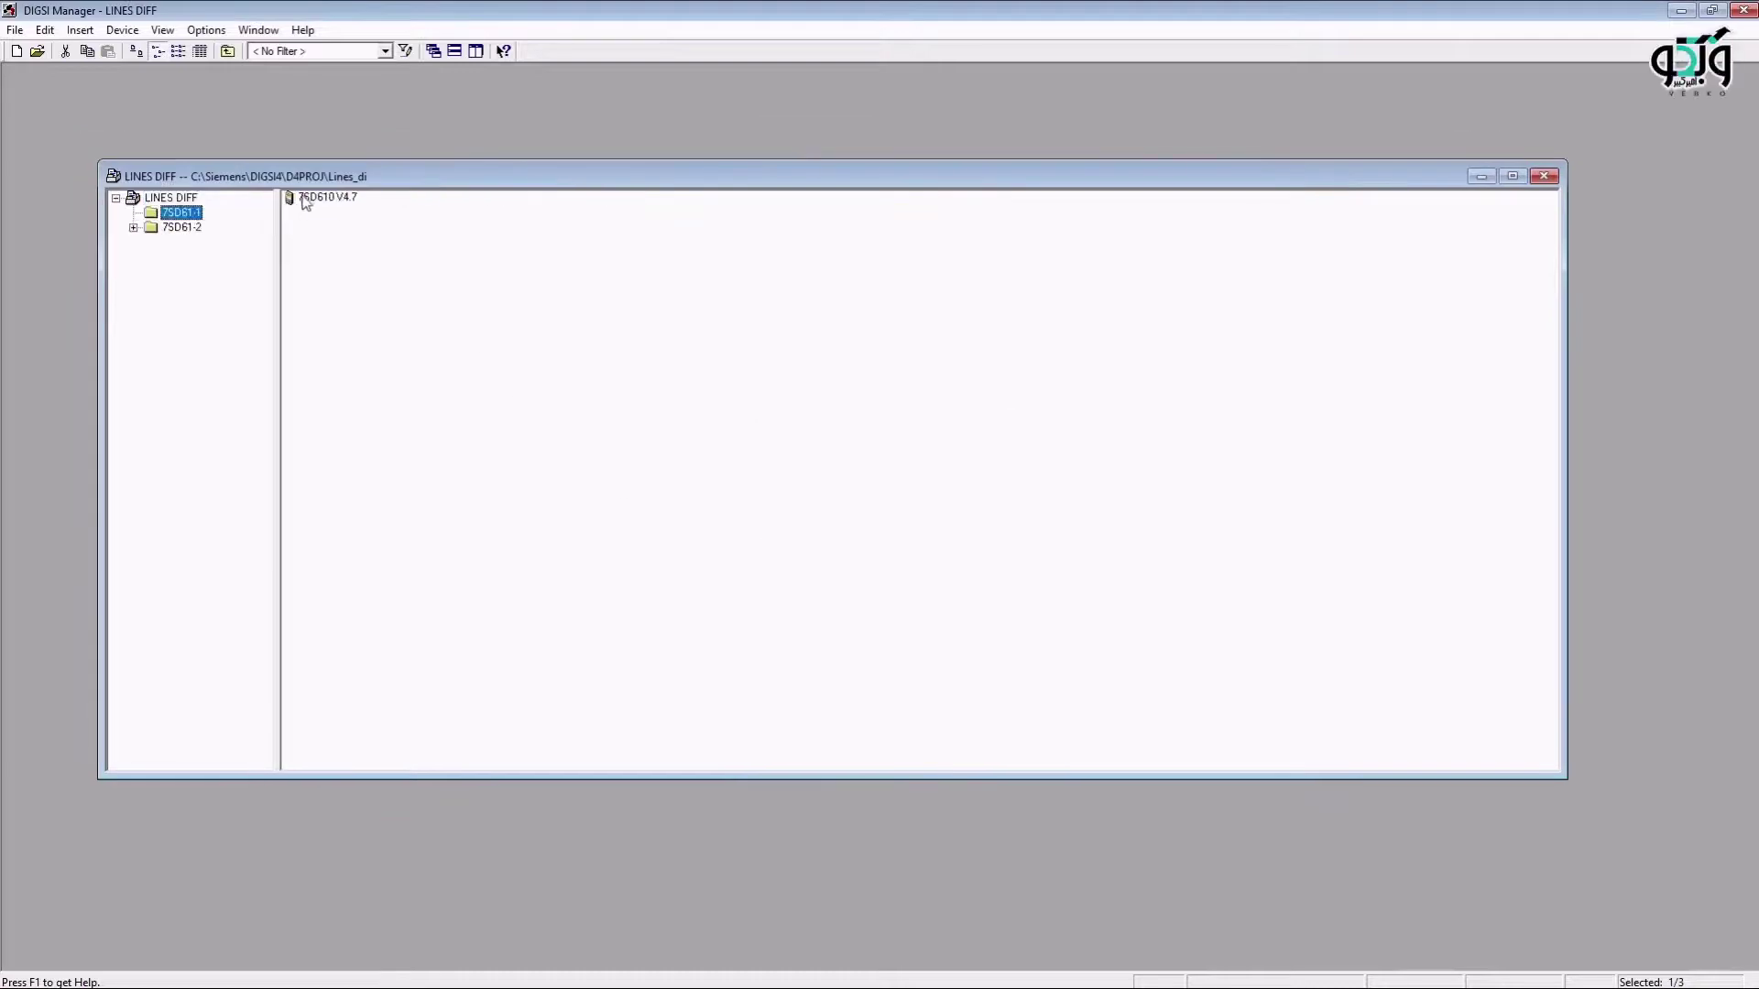
# Export the 7SD610 V4.7 device as an XRIO file, replacing the existing 7SD610 V4.7.xrio
pyautogui.rightClick(313, 197)
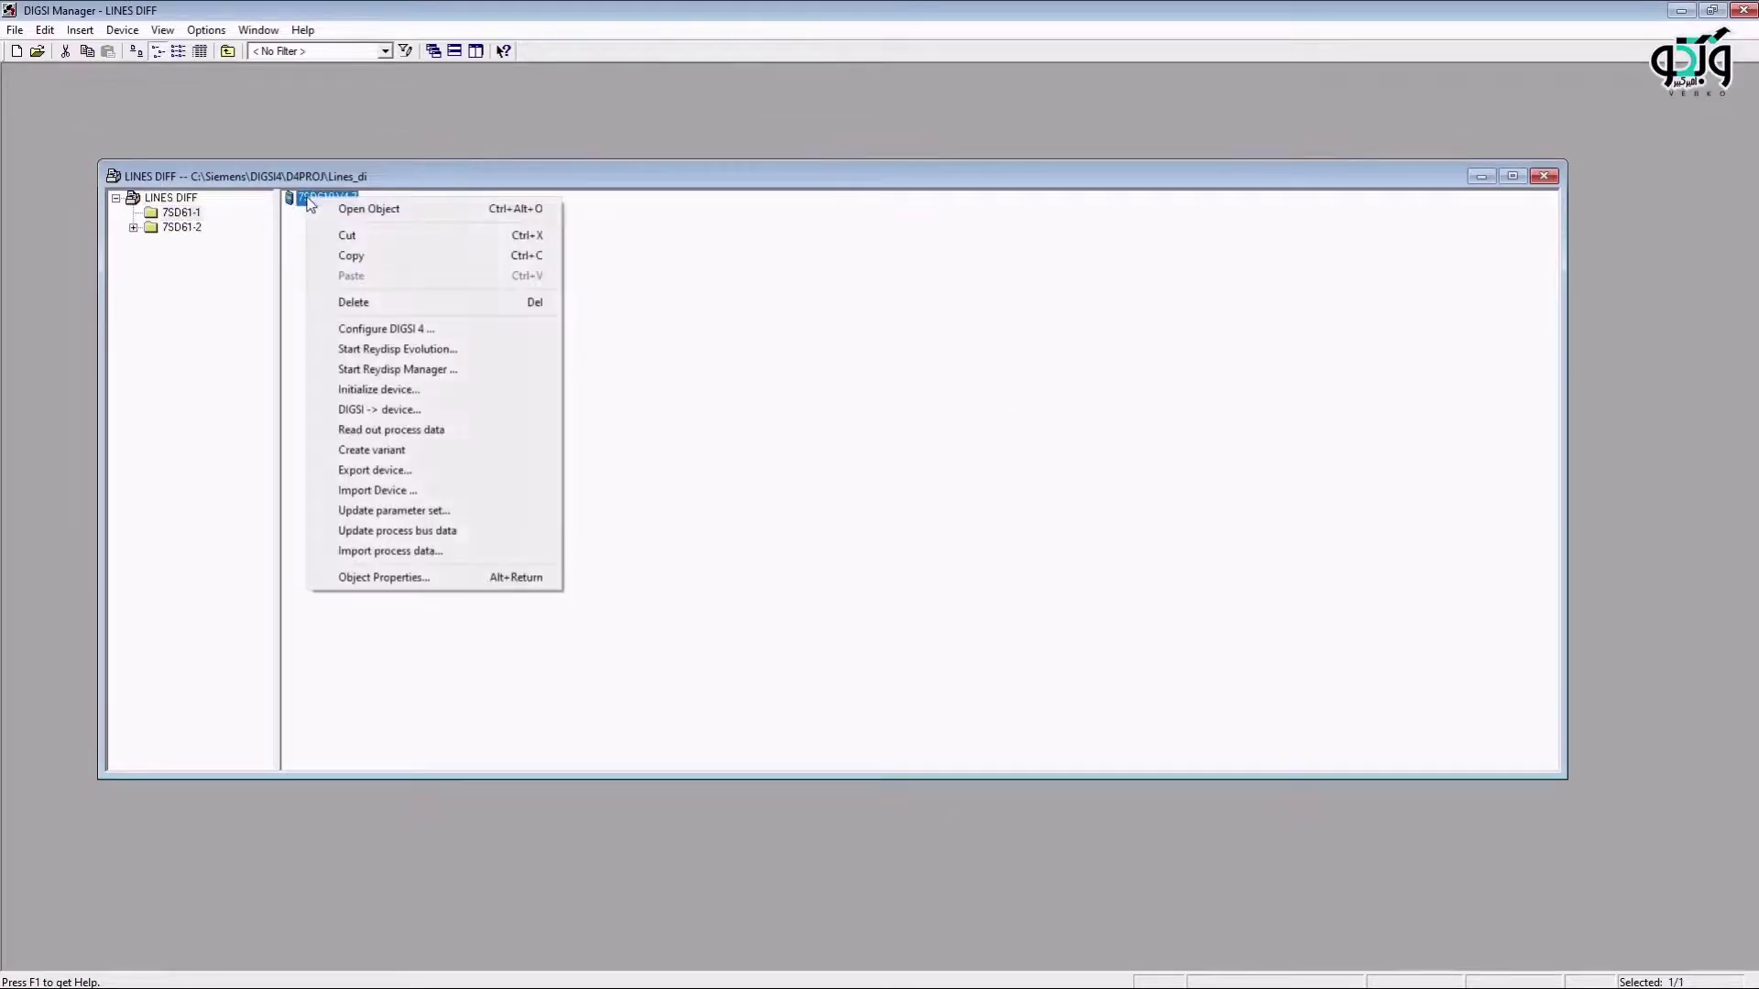
pyautogui.click(392, 468)
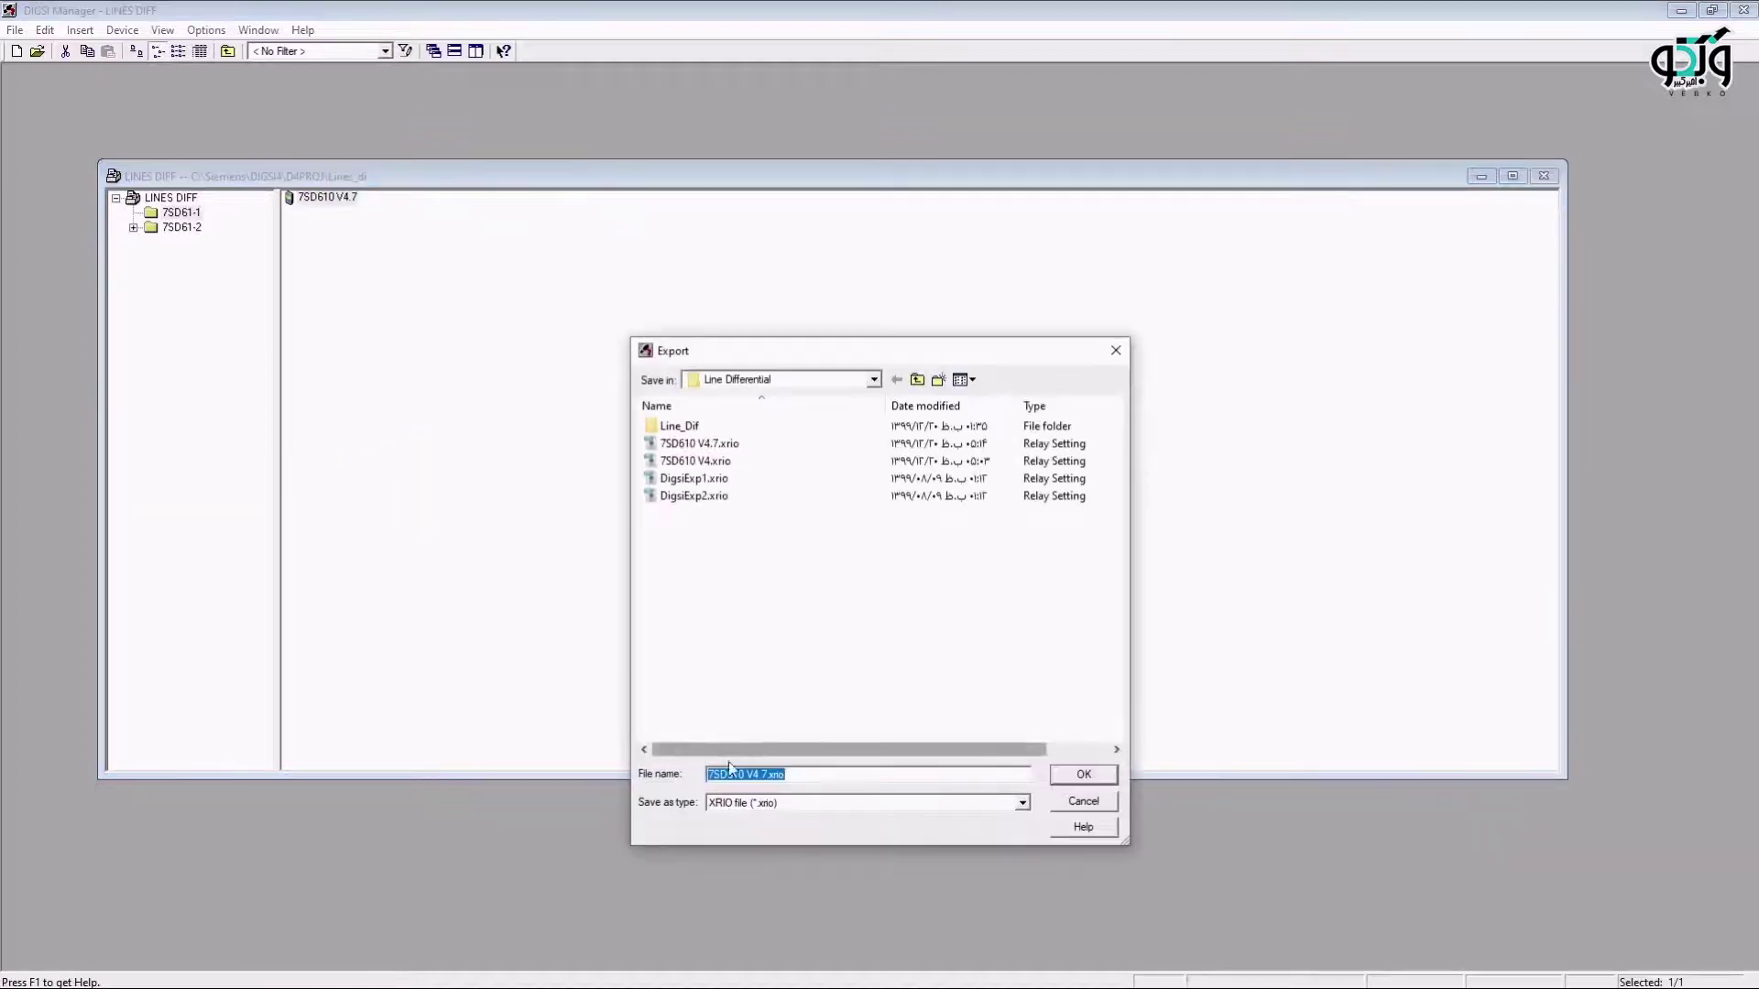
pyautogui.click(1023, 806)
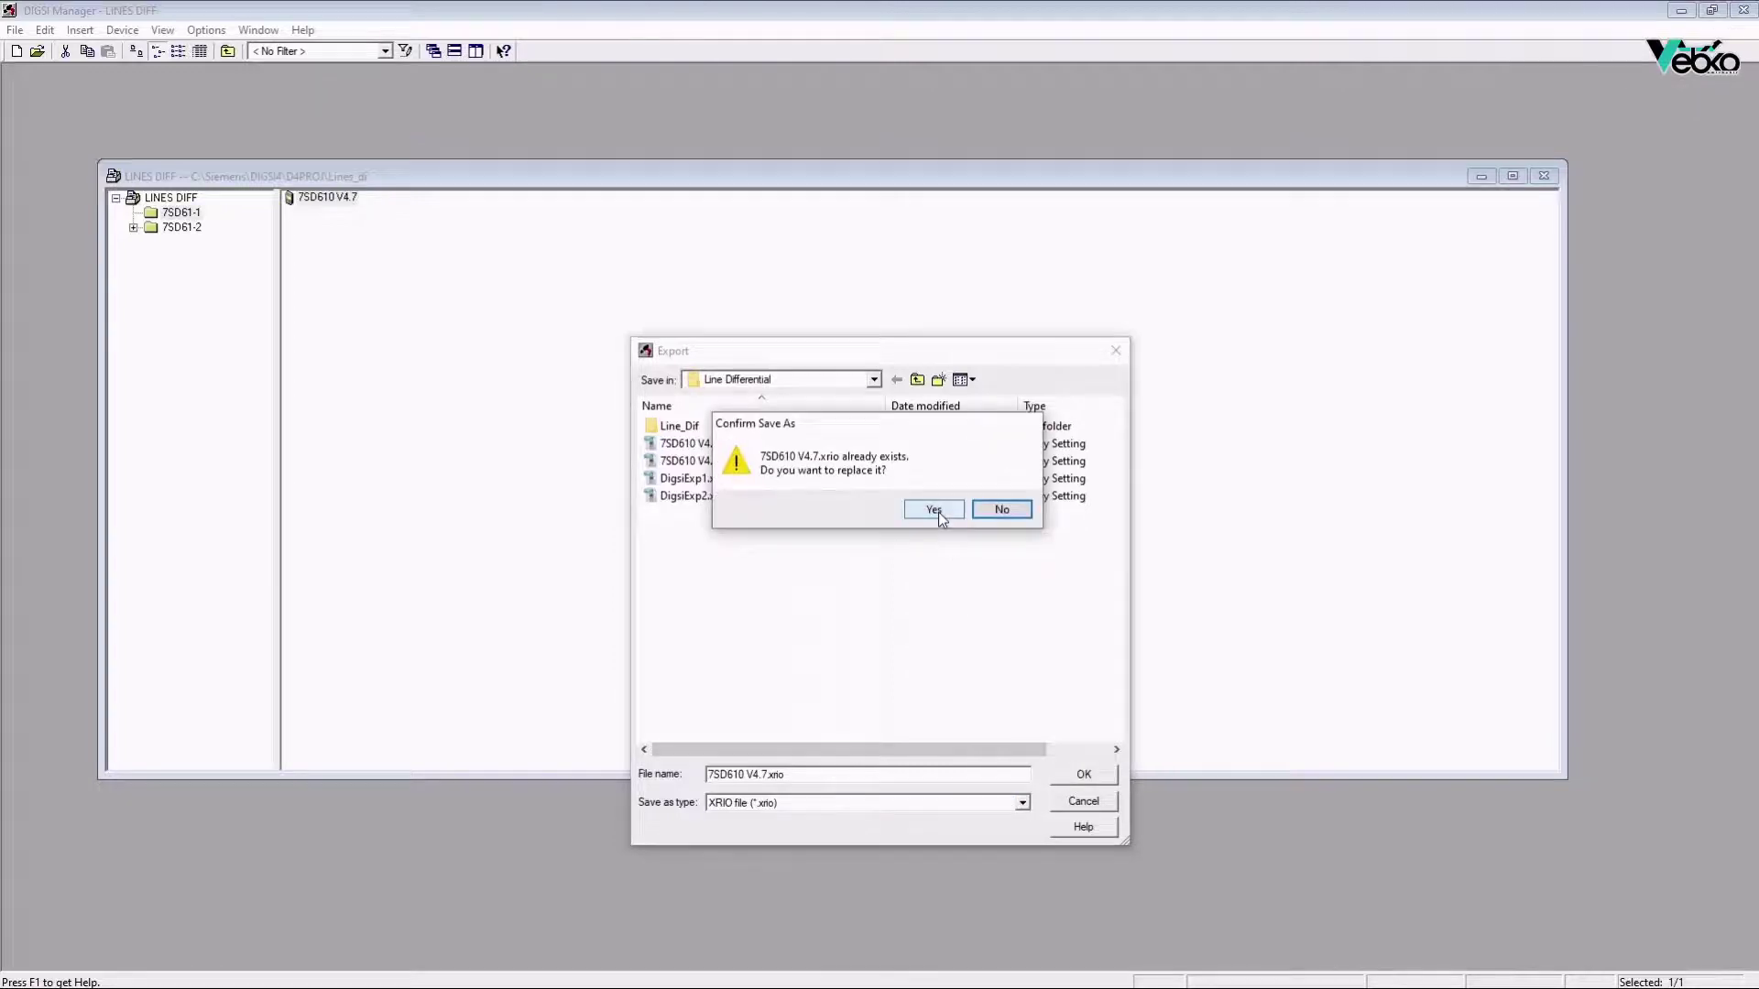
pyautogui.click(934, 509)
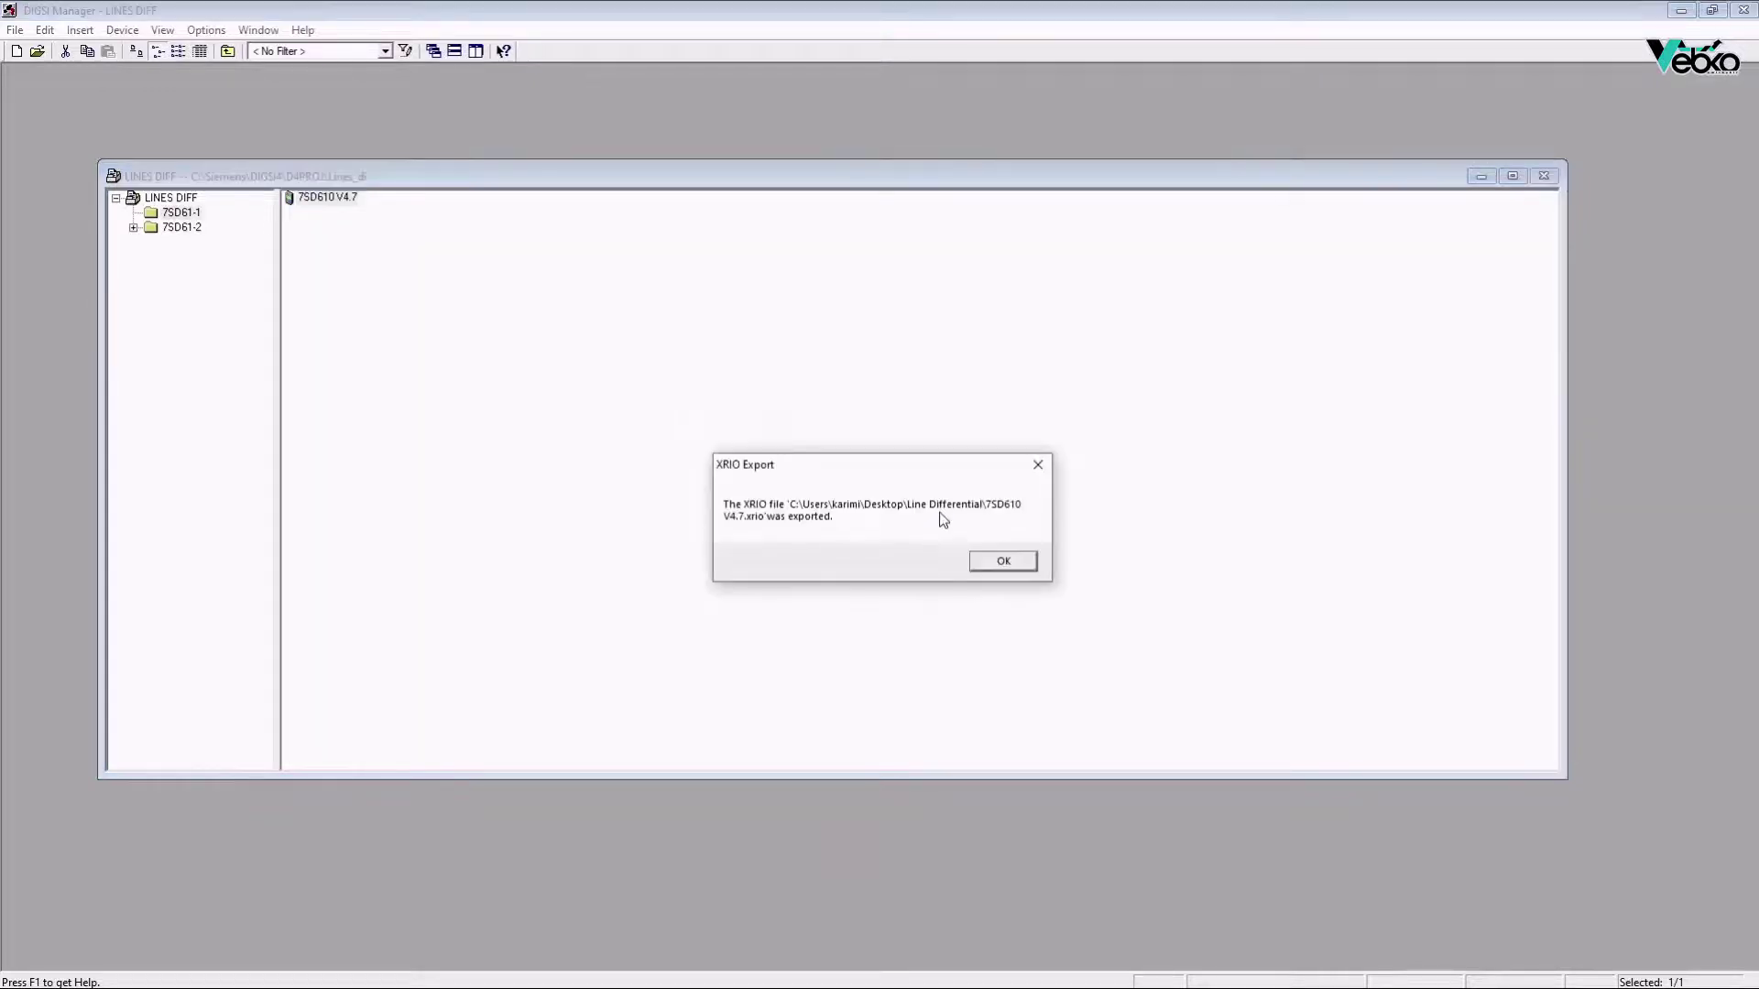
pyautogui.click(1003, 560)
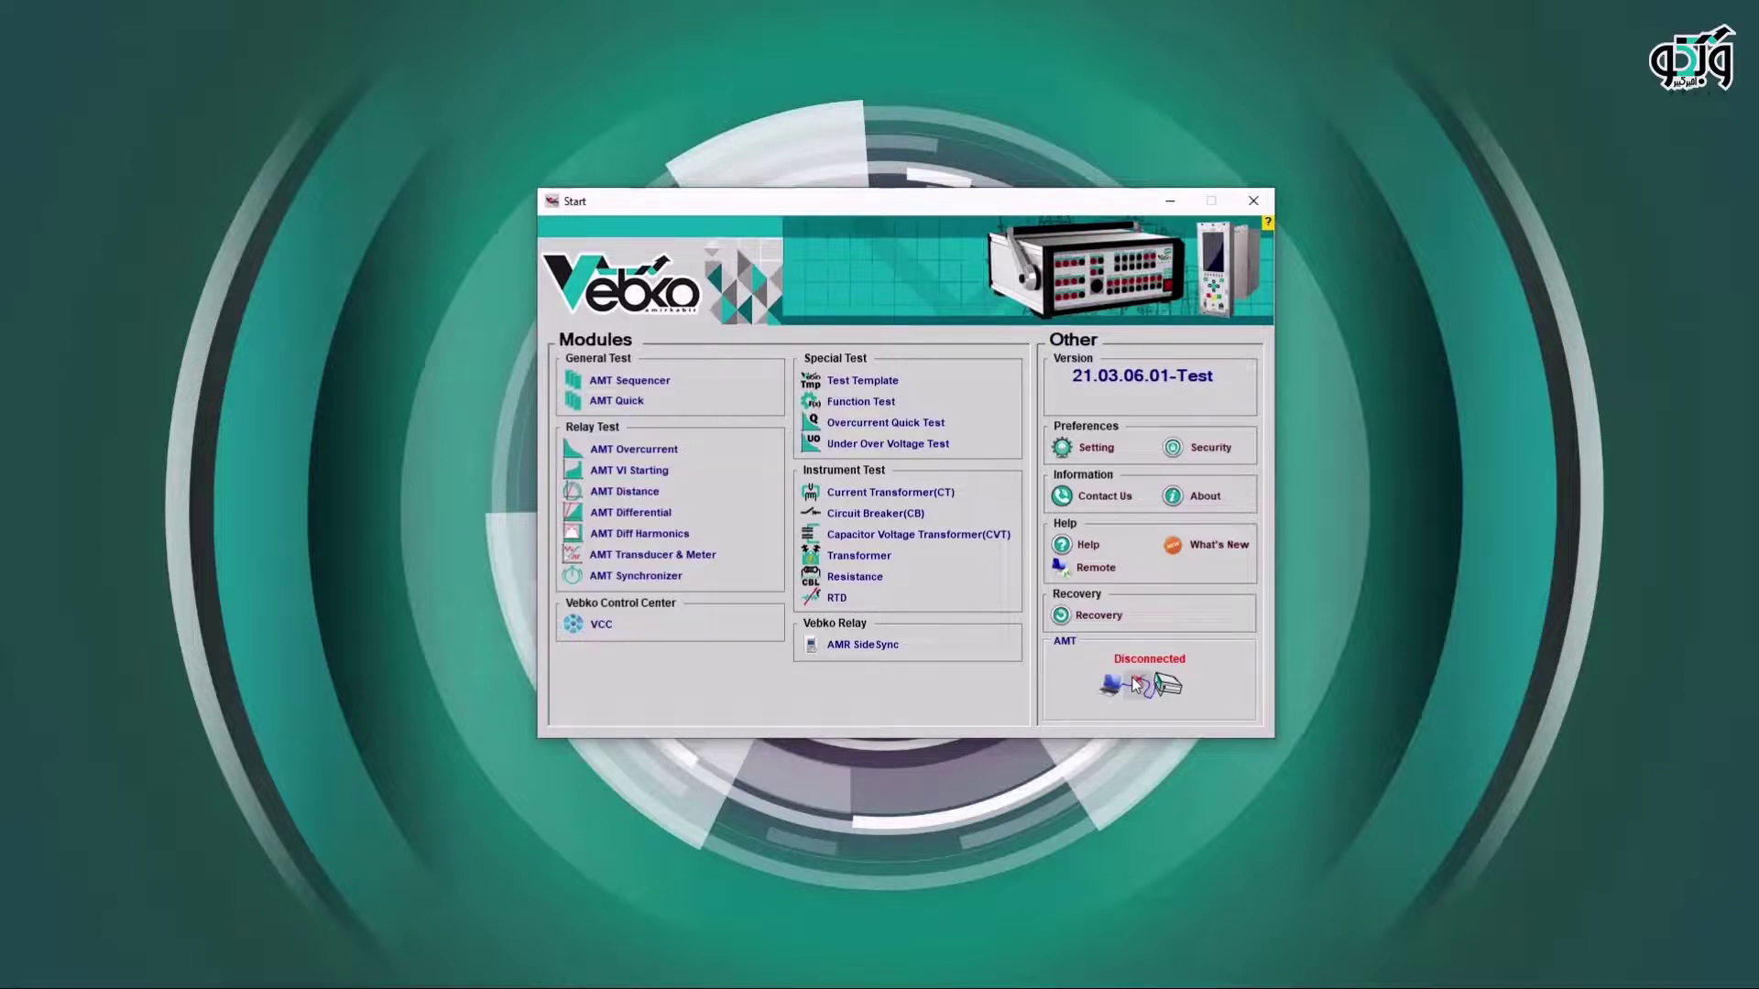
# Connect Vebko AMT to the AMT test set at 192.168.1.36
pyautogui.click(1136, 686)
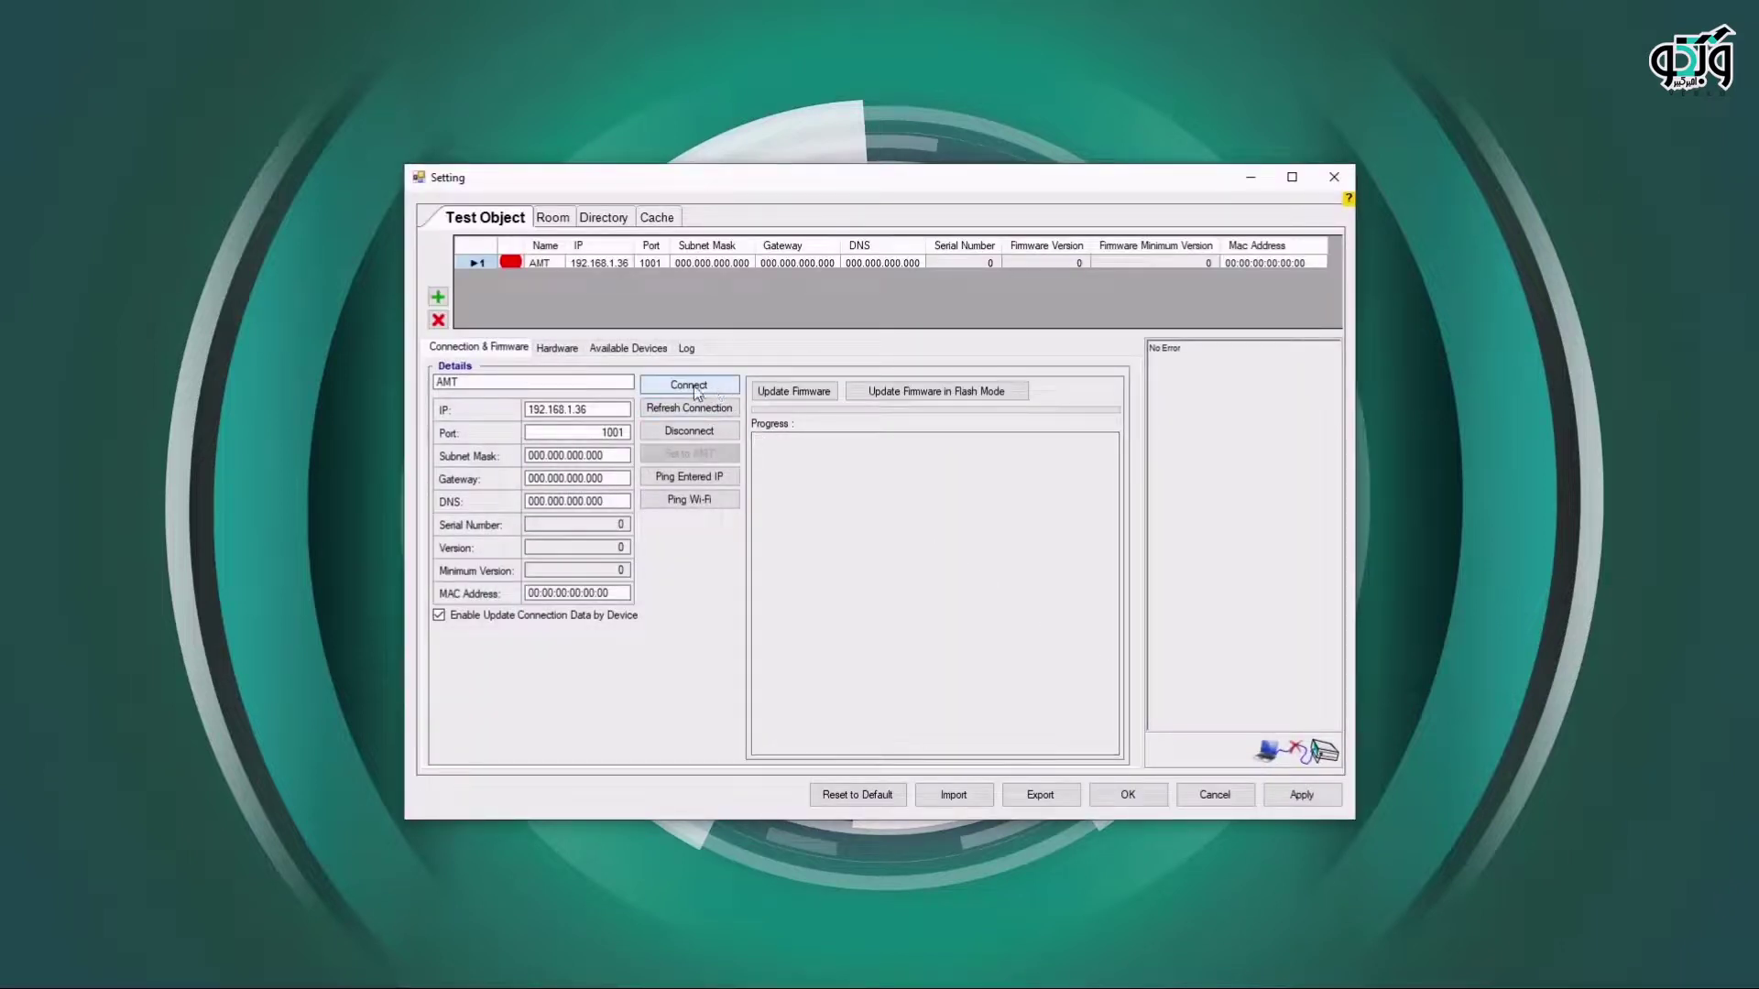
pyautogui.click(666, 389)
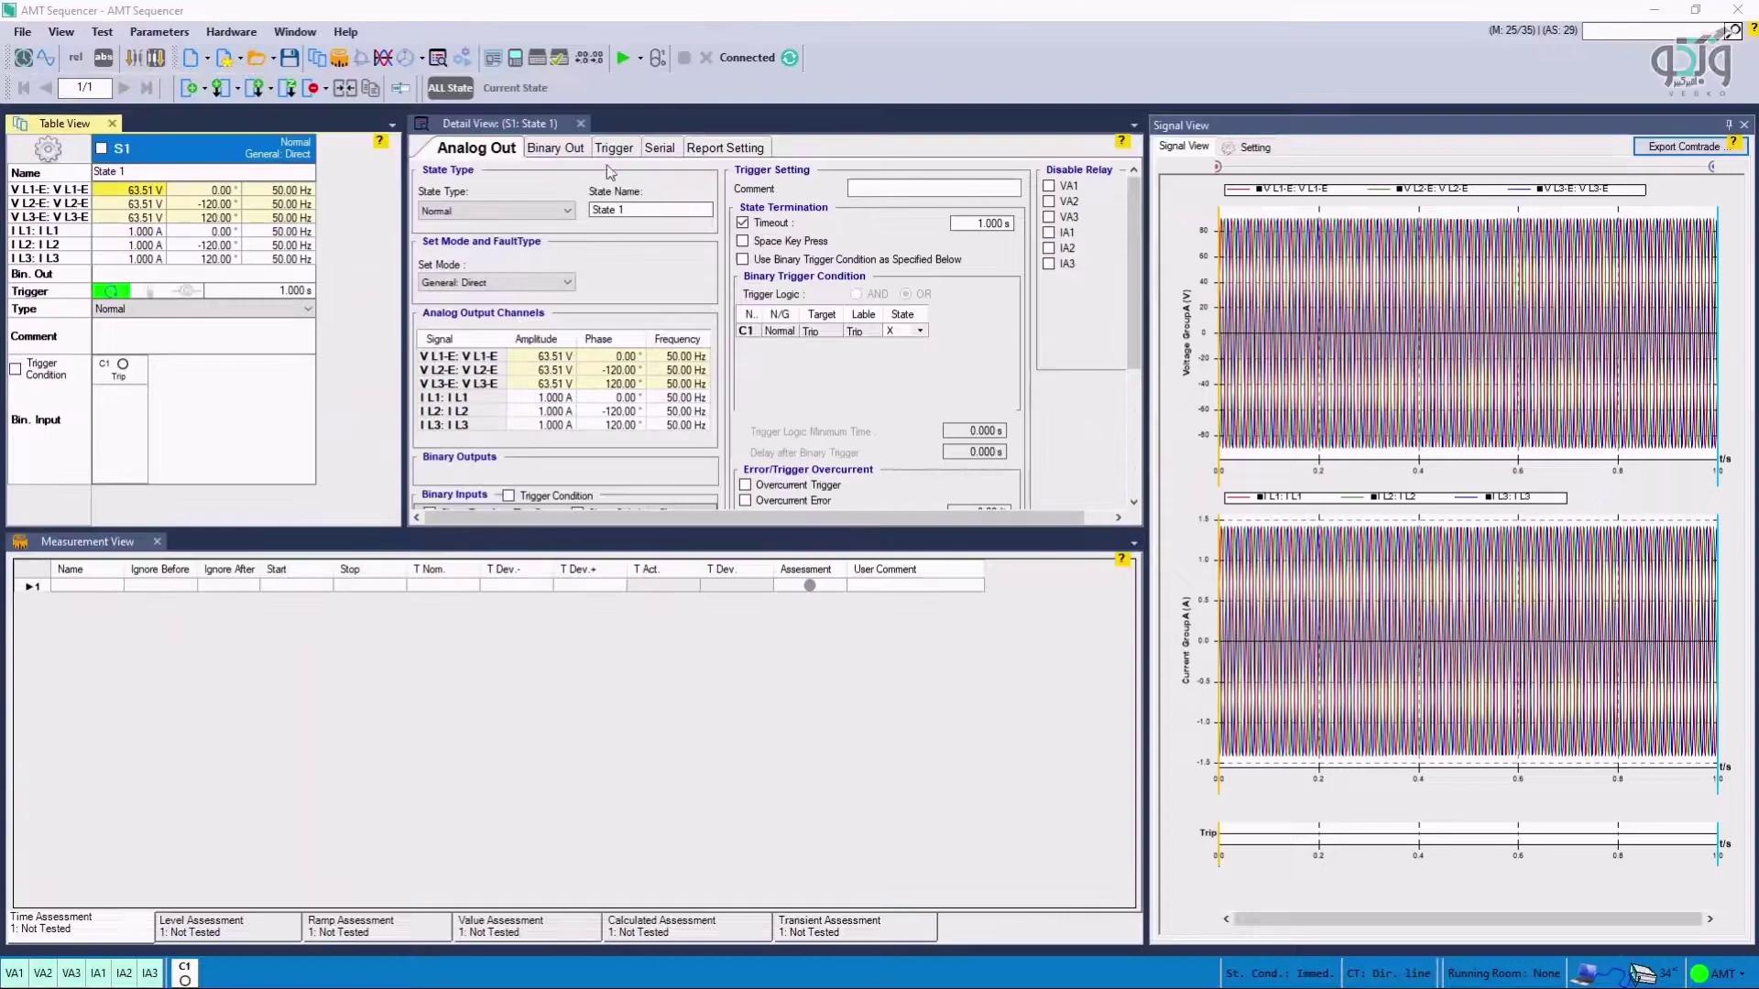
# Switch off voltage outputs V L1-E, V L2-E and V L3-E in the hardware output test
pyautogui.click(559, 62)
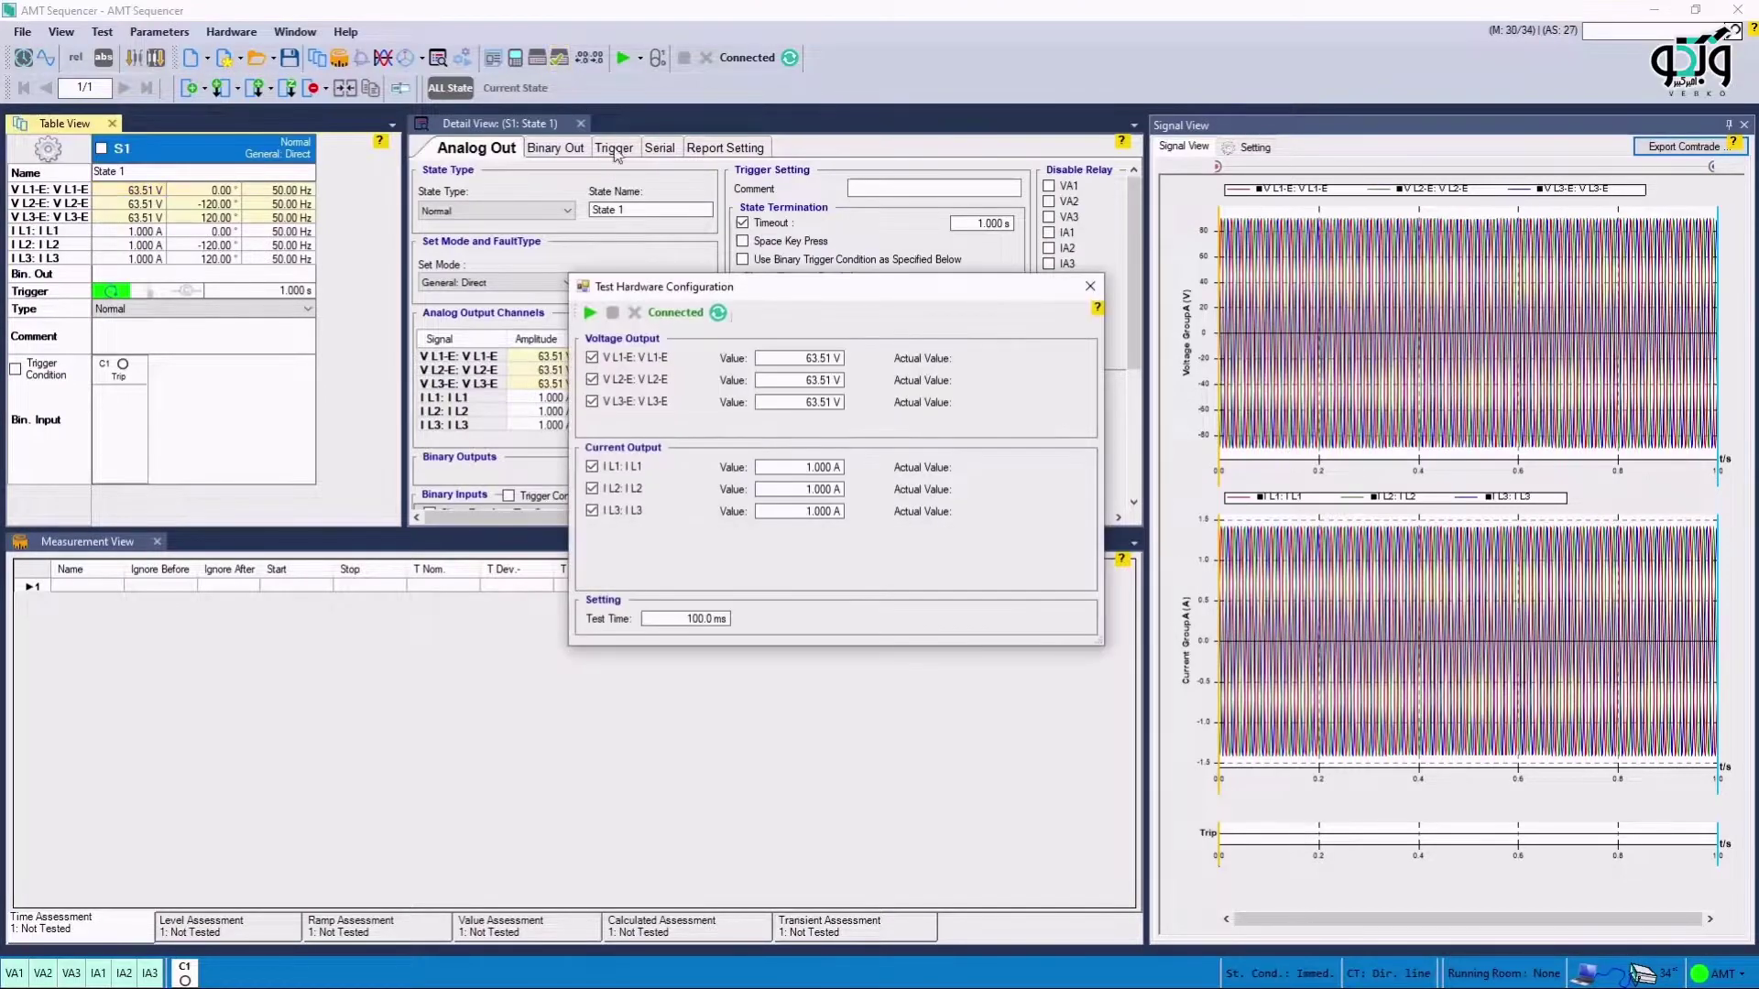
pyautogui.click(592, 357)
pyautogui.click(591, 380)
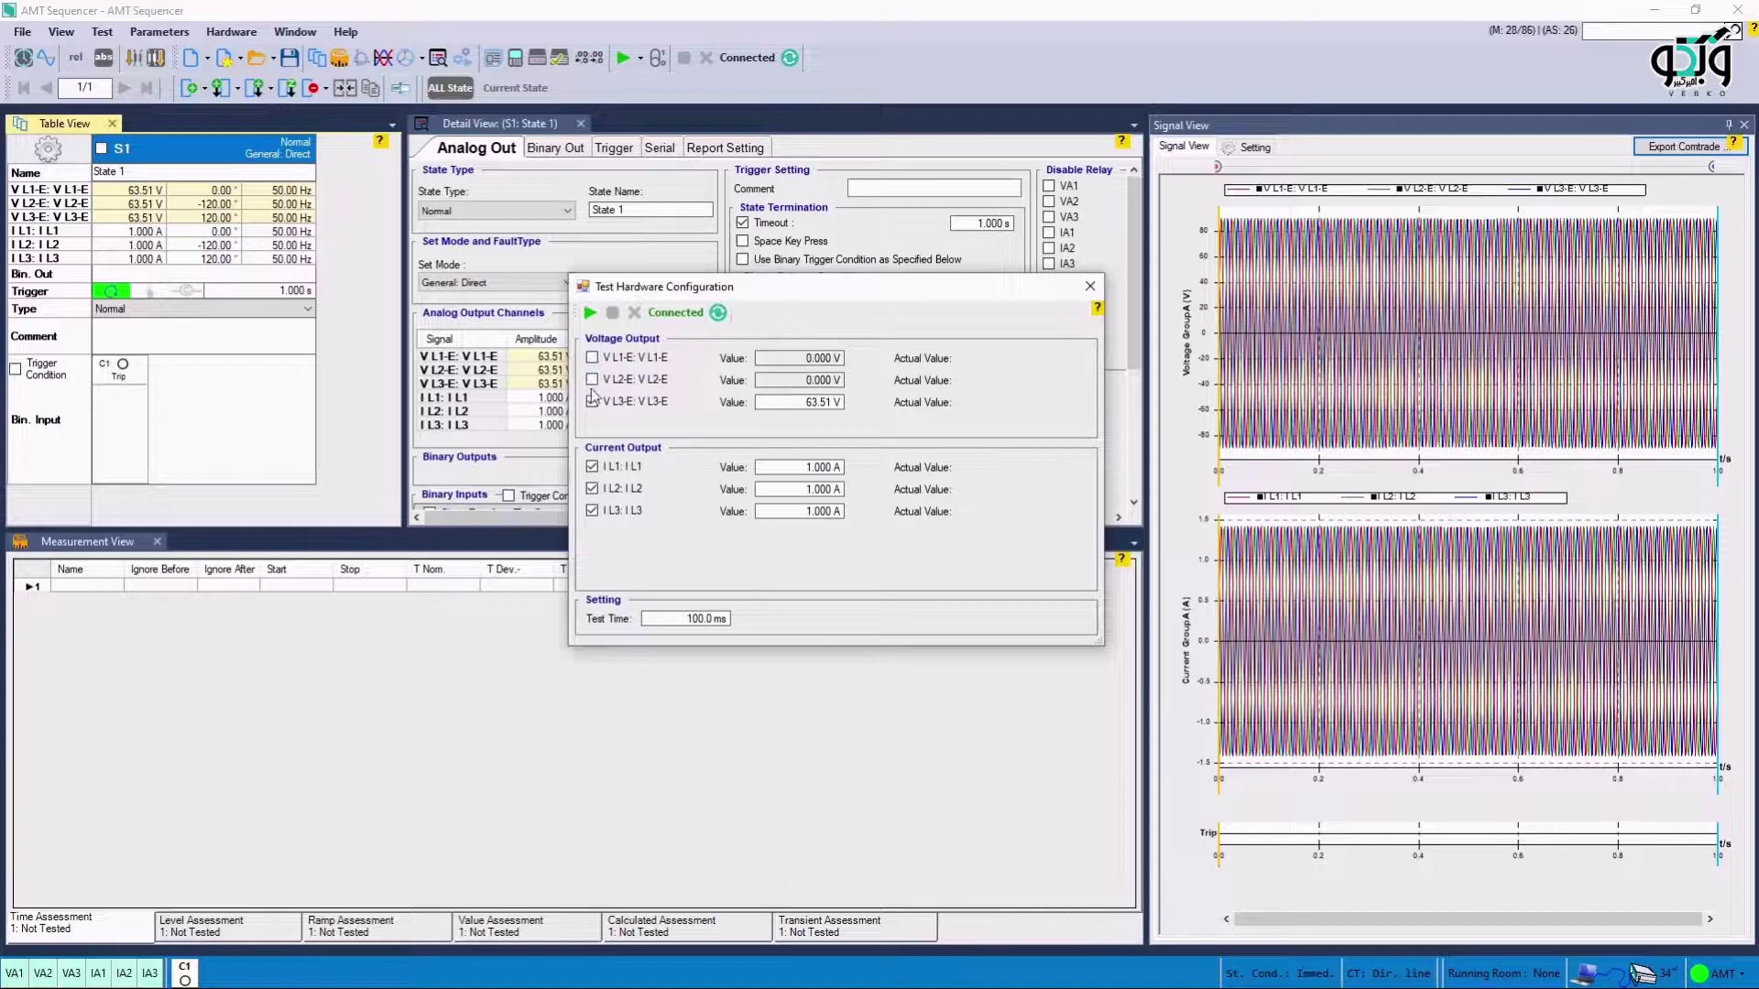
pyautogui.click(592, 401)
# Set I L1, I L2 and I L3 to 0.1 A with a 1 s test time
pyautogui.click(785, 469)
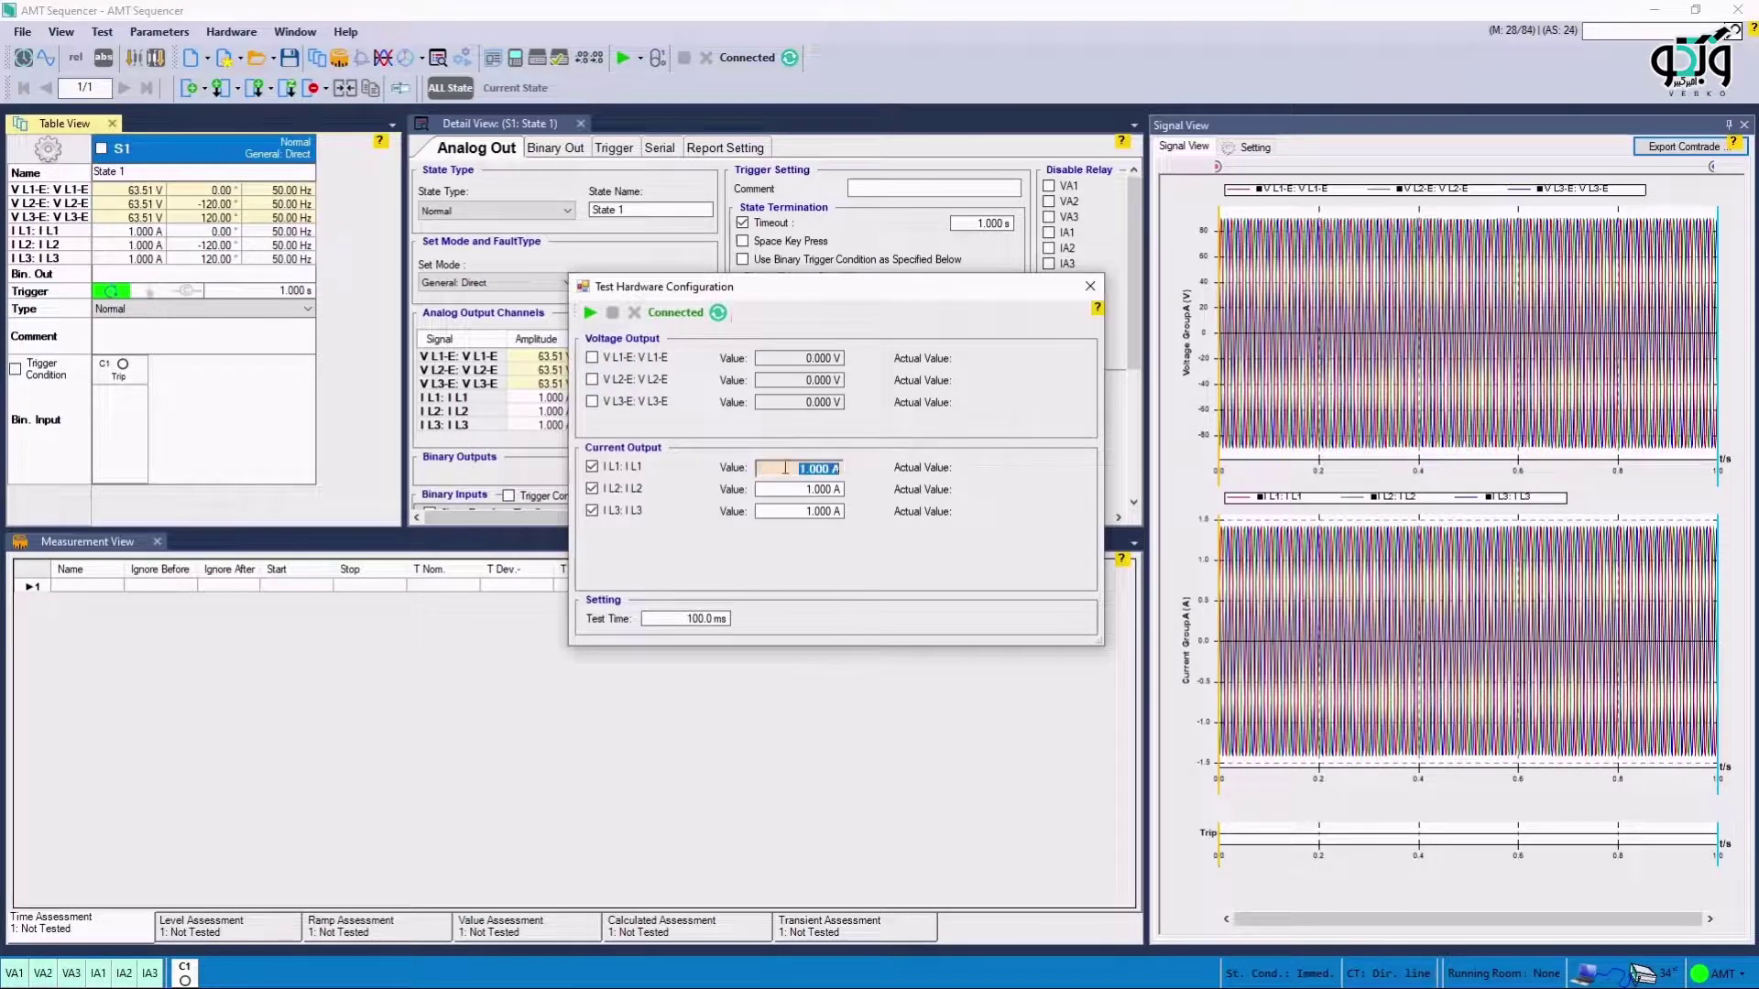
pyautogui.write('0.1')
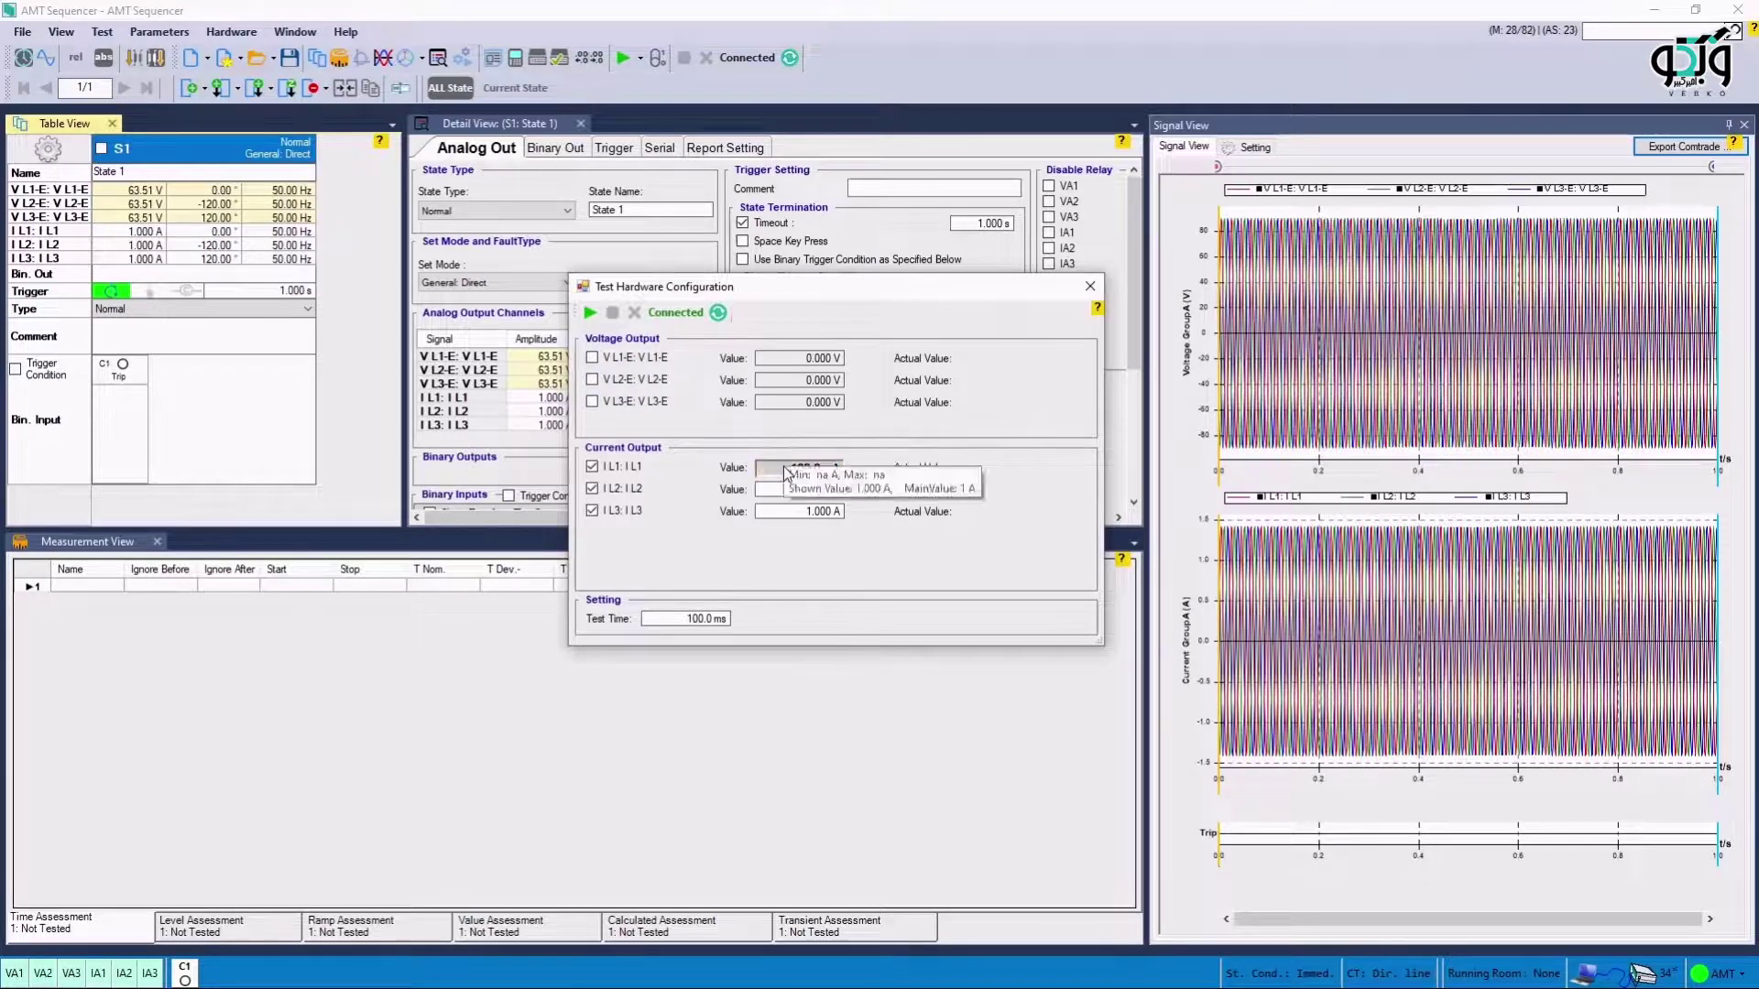
pyautogui.click(793, 490)
pyautogui.write('0.1')
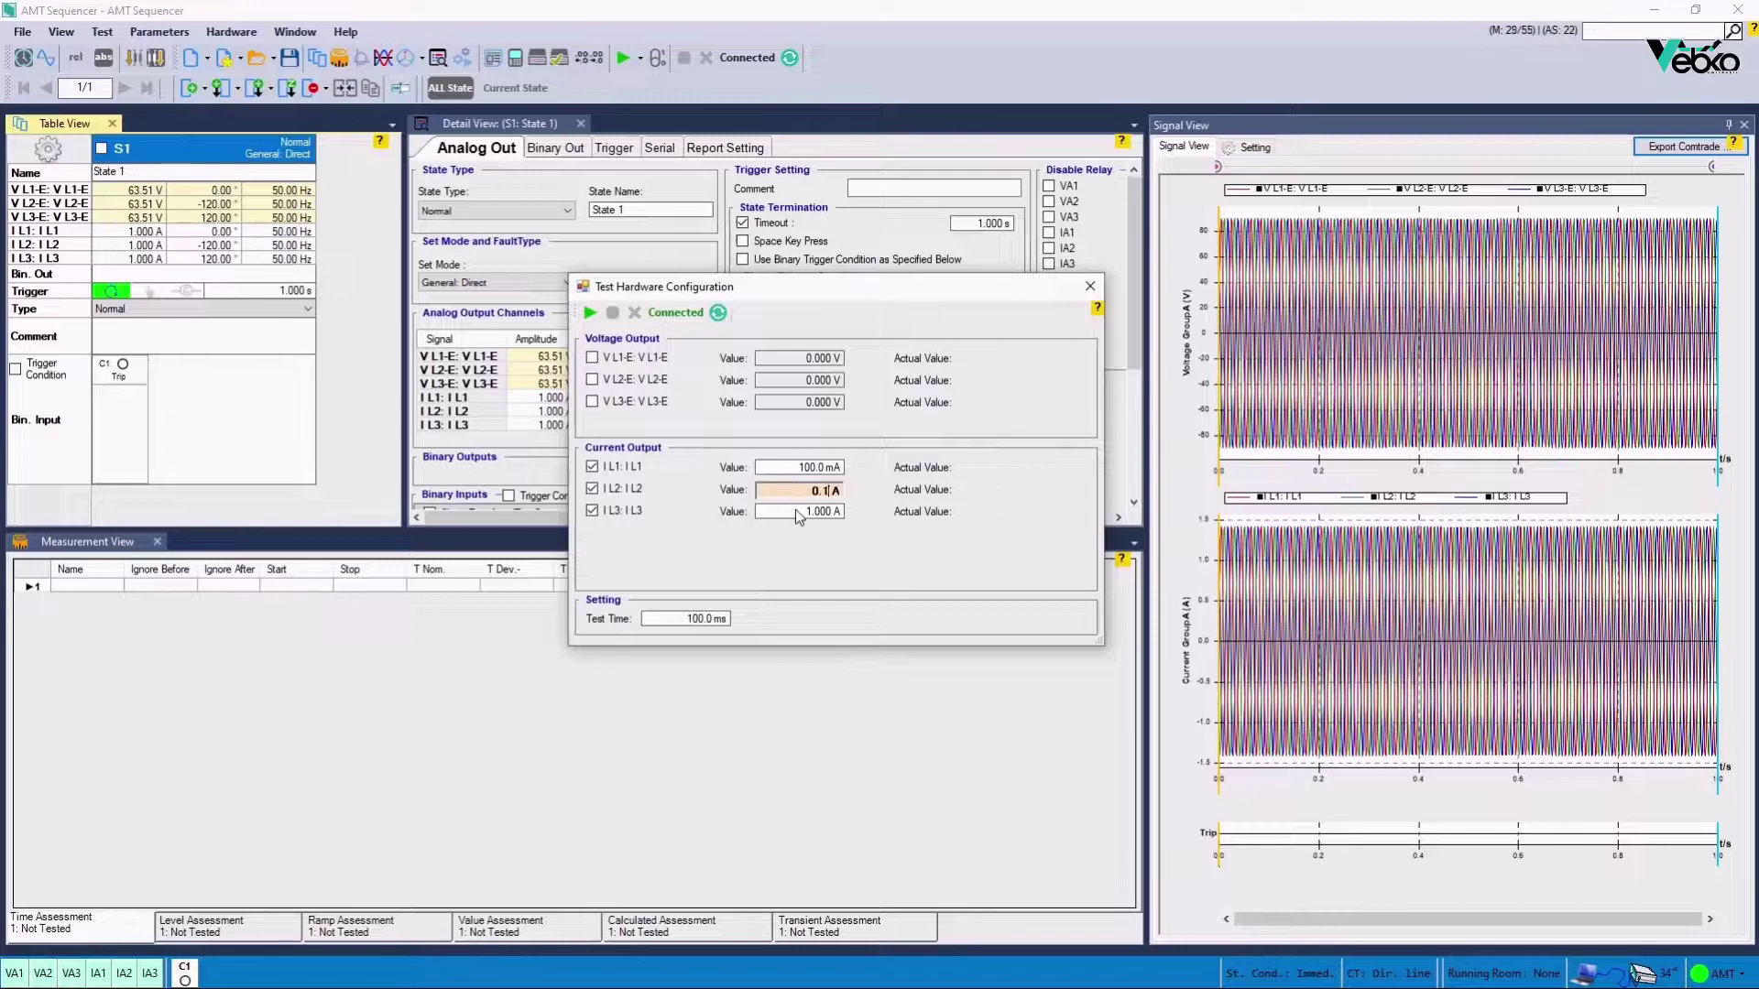
pyautogui.click(797, 516)
pyautogui.write('0.1')
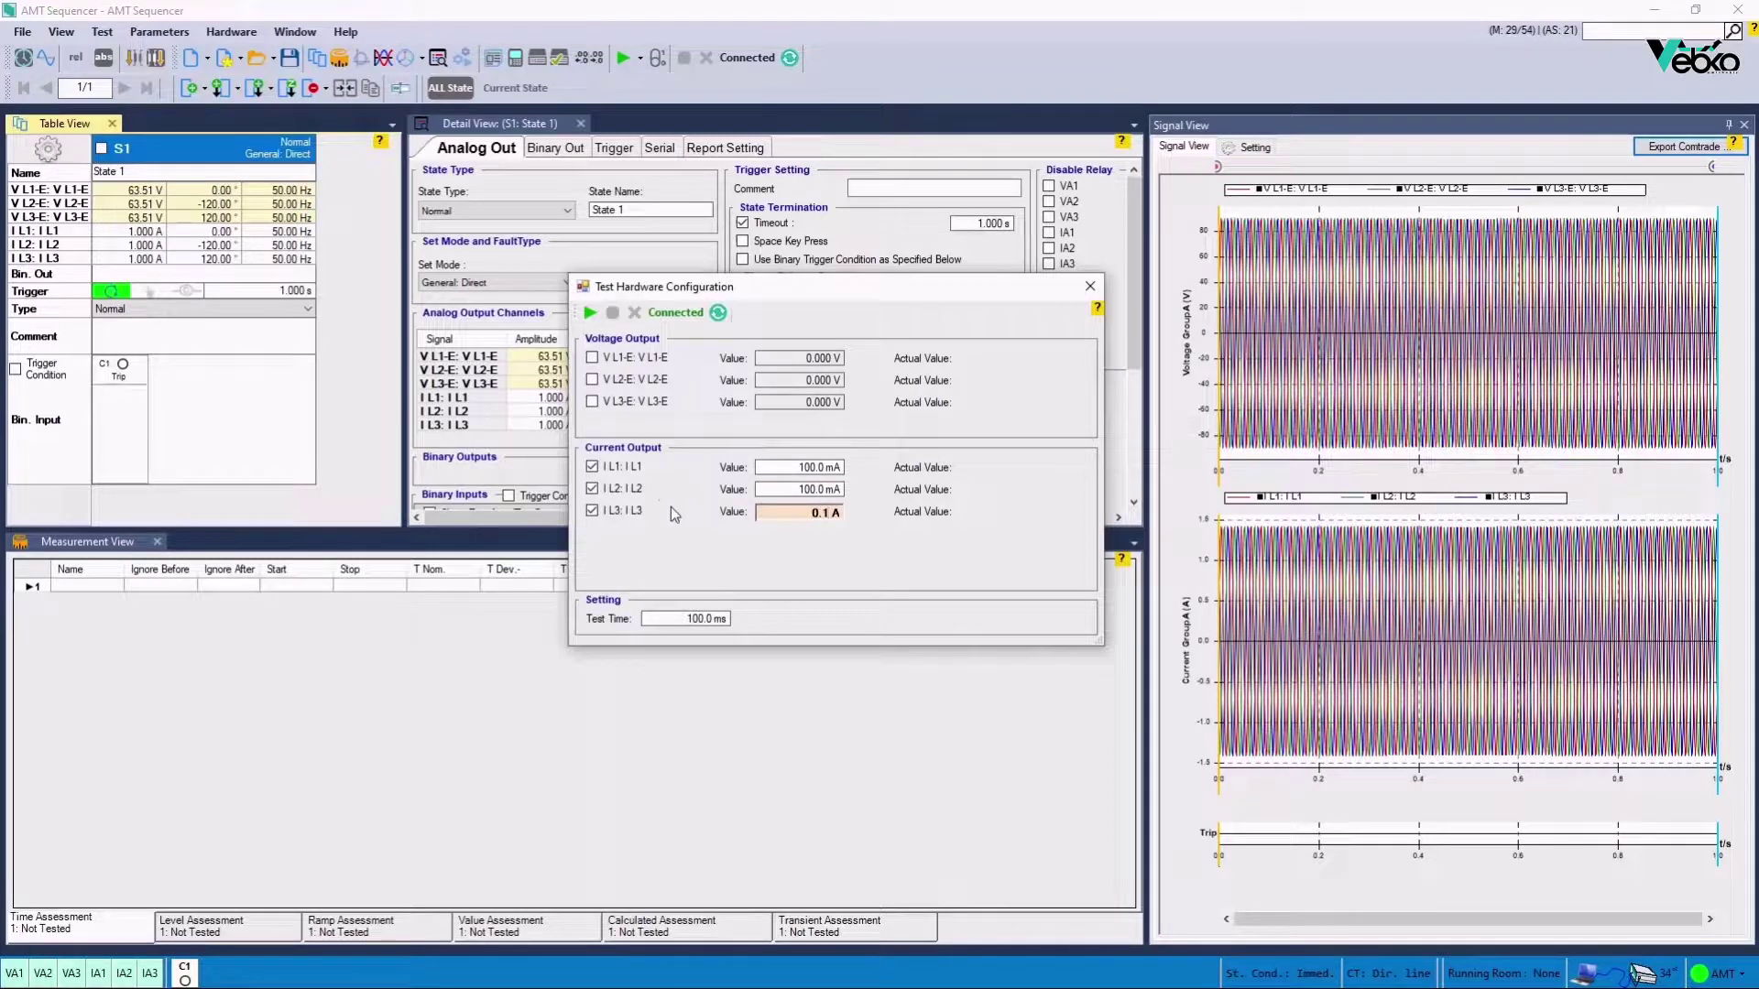
pyautogui.click(673, 619)
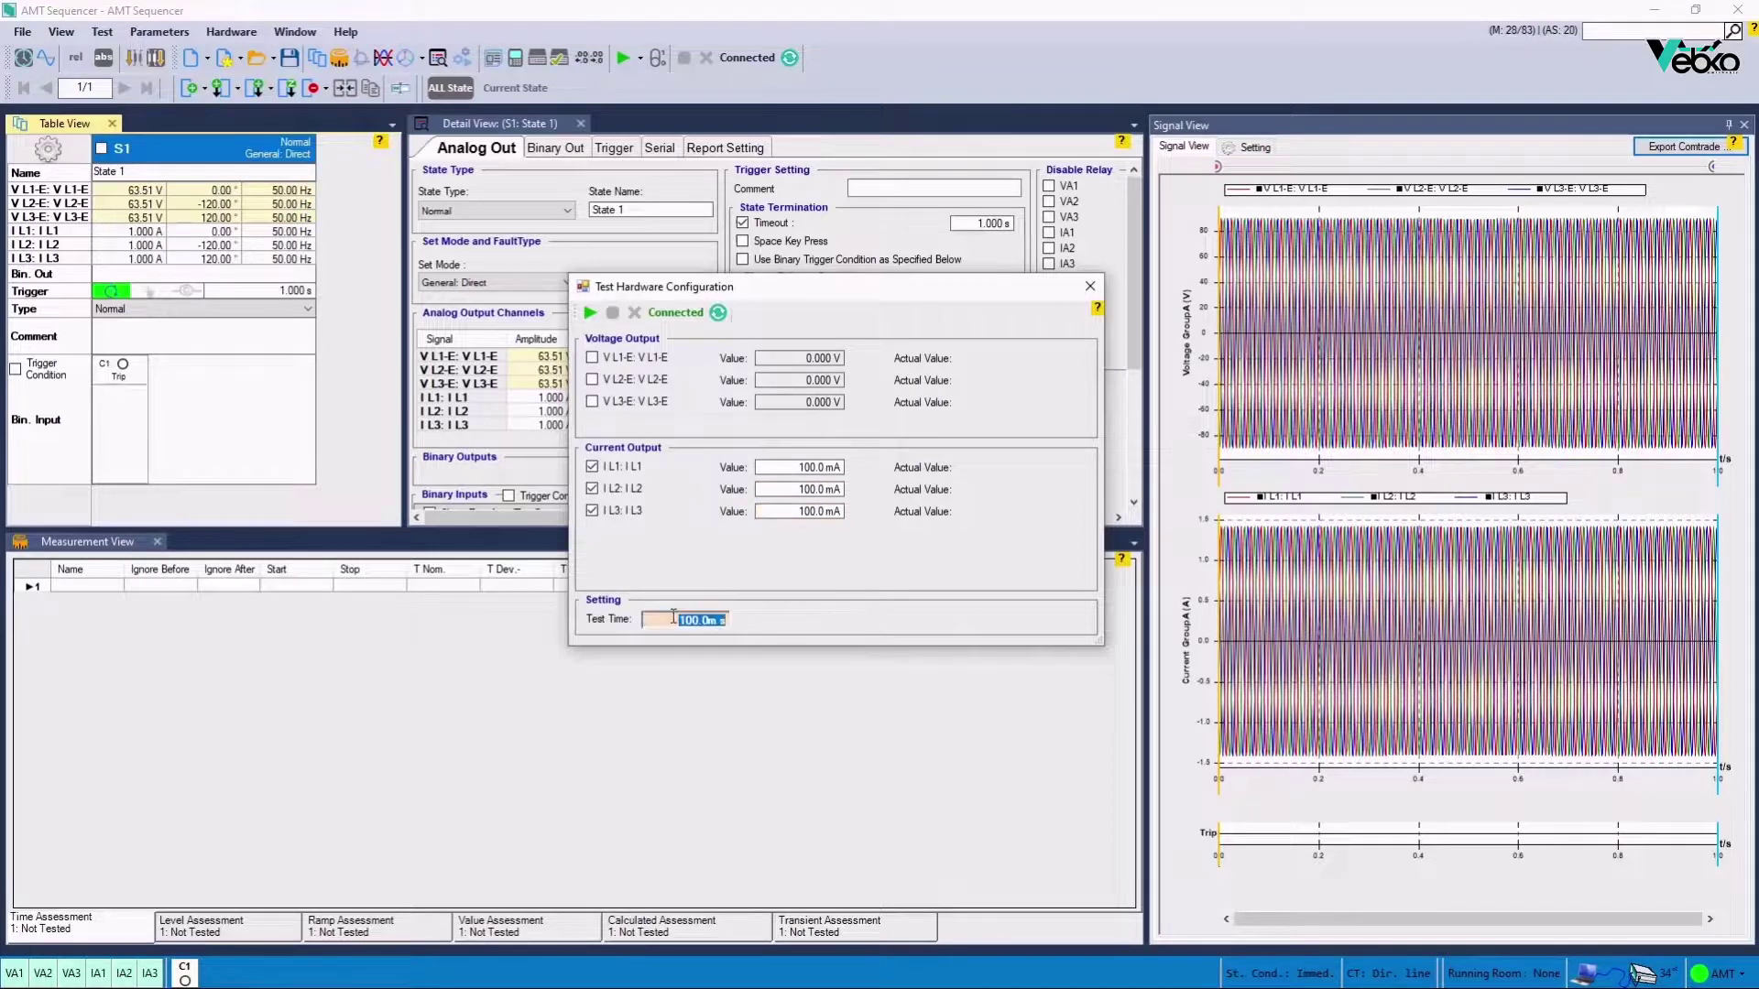
pyautogui.write('1')
# Run the 100 mA output test, then clear the result and close the dialog
pyautogui.click(591, 315)
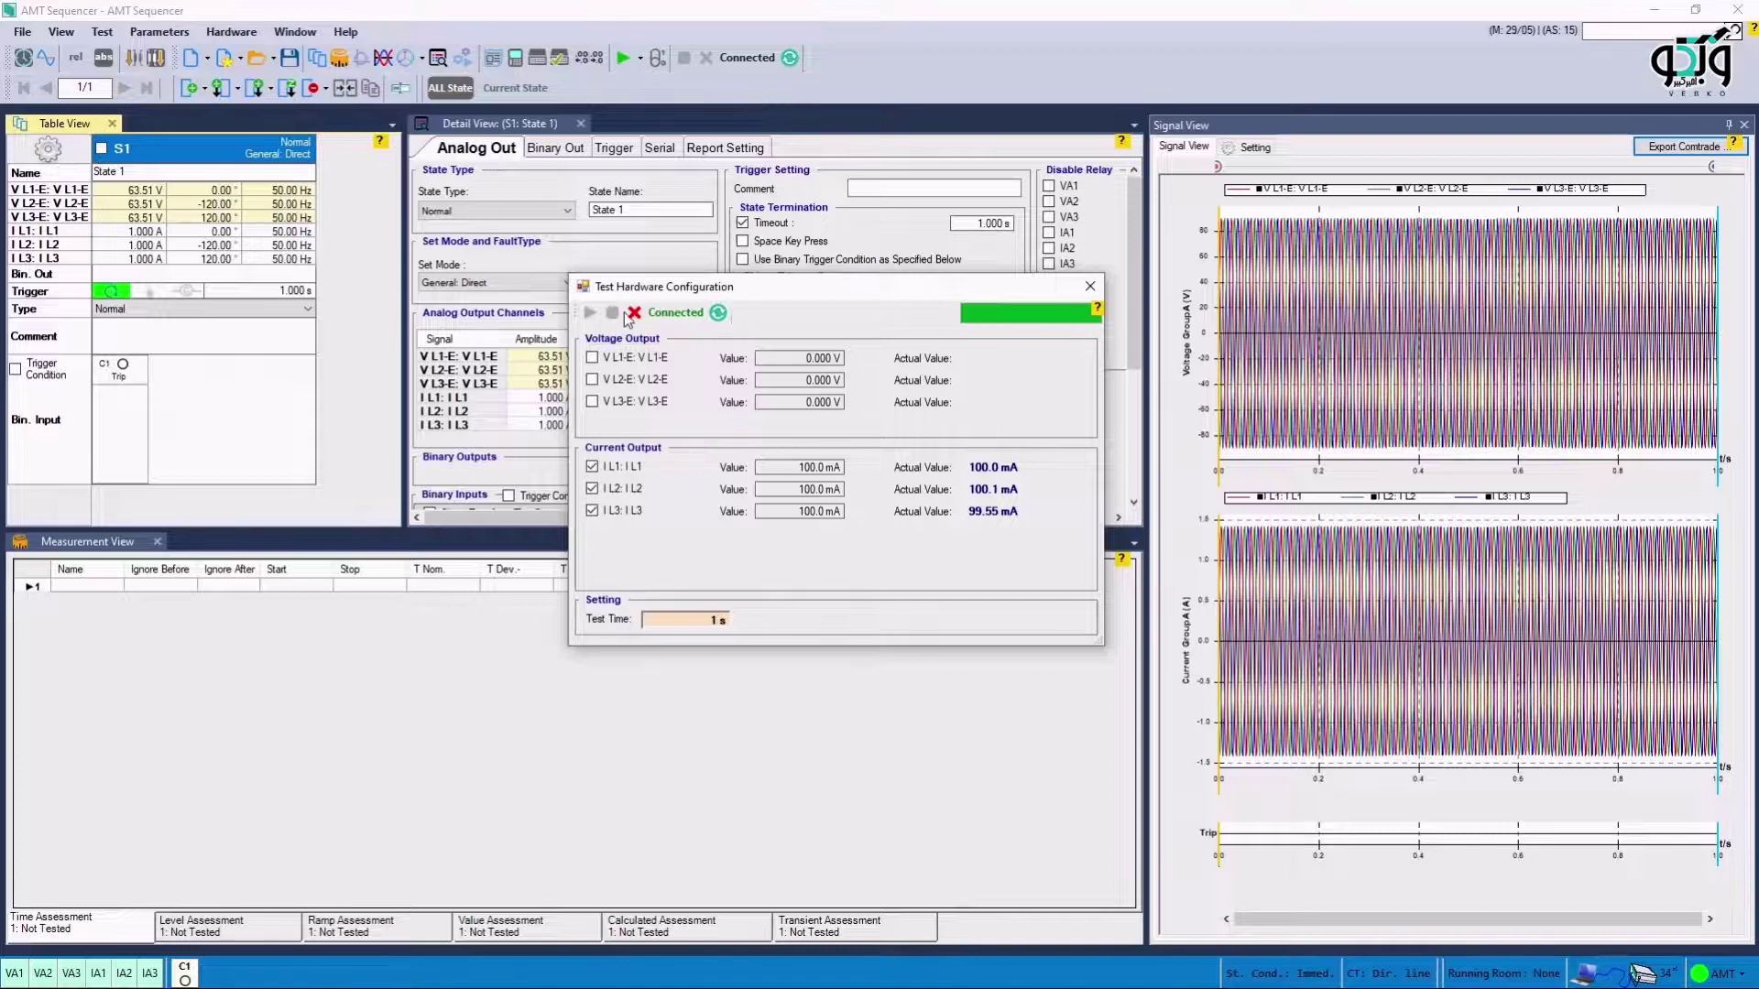
pyautogui.click(633, 315)
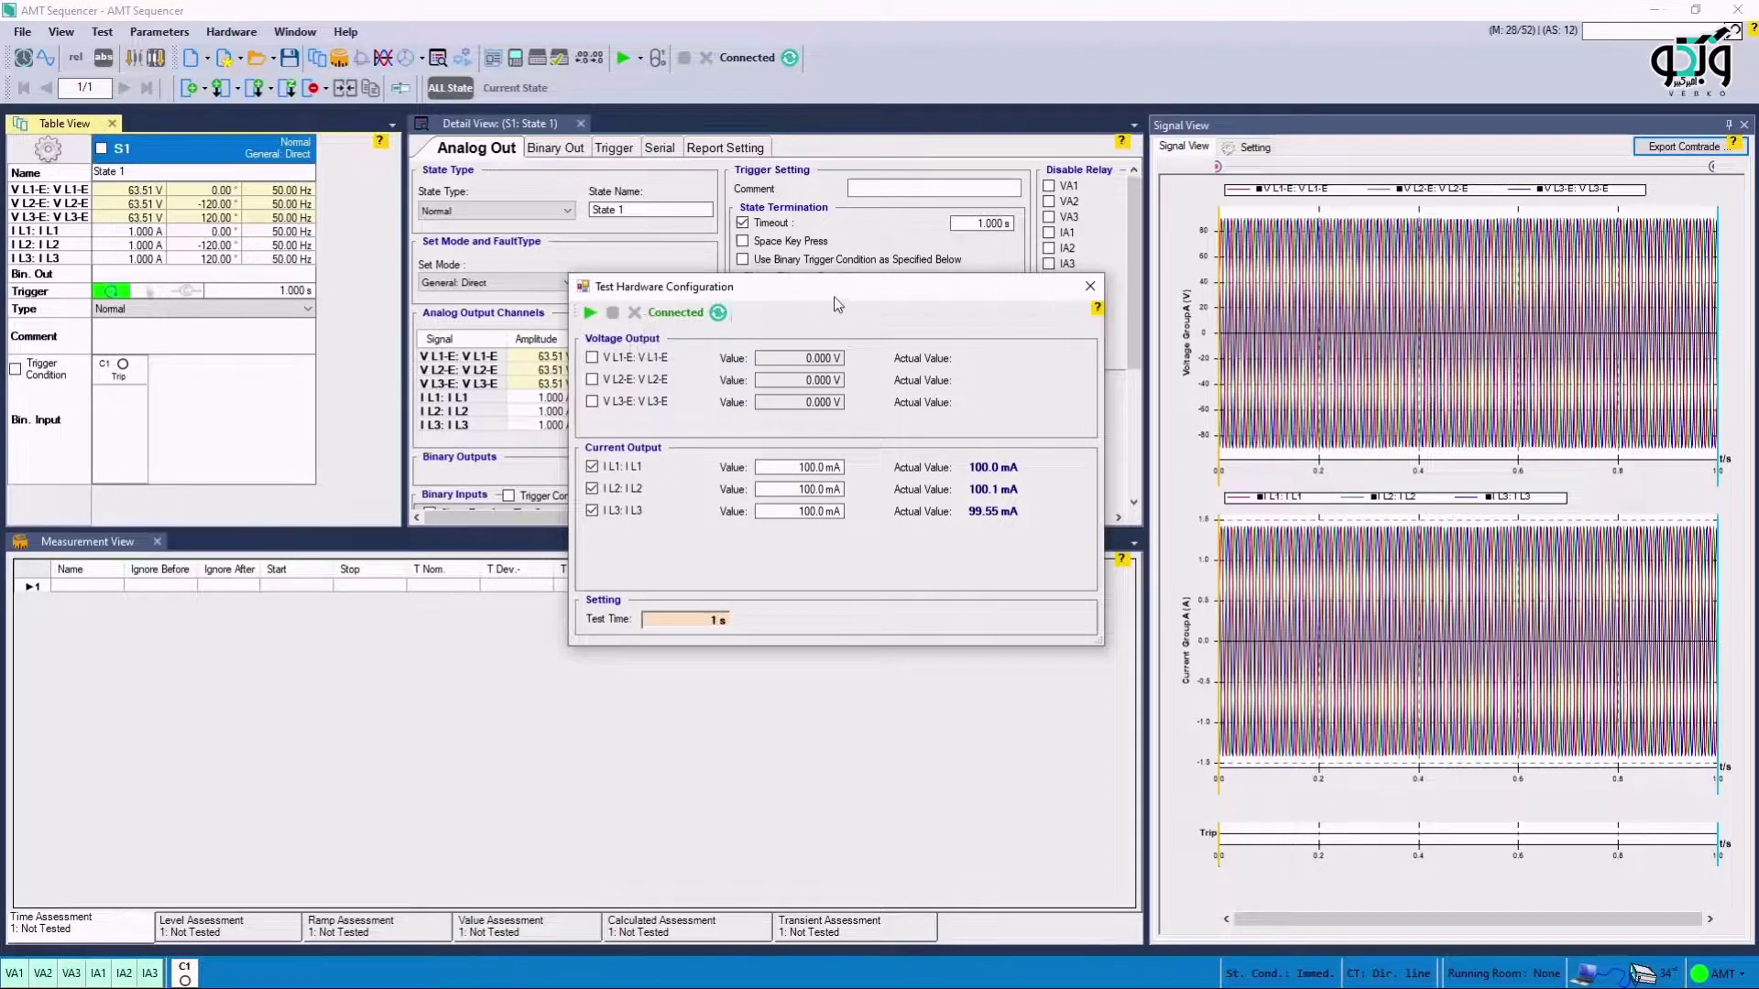
pyautogui.click(1091, 286)
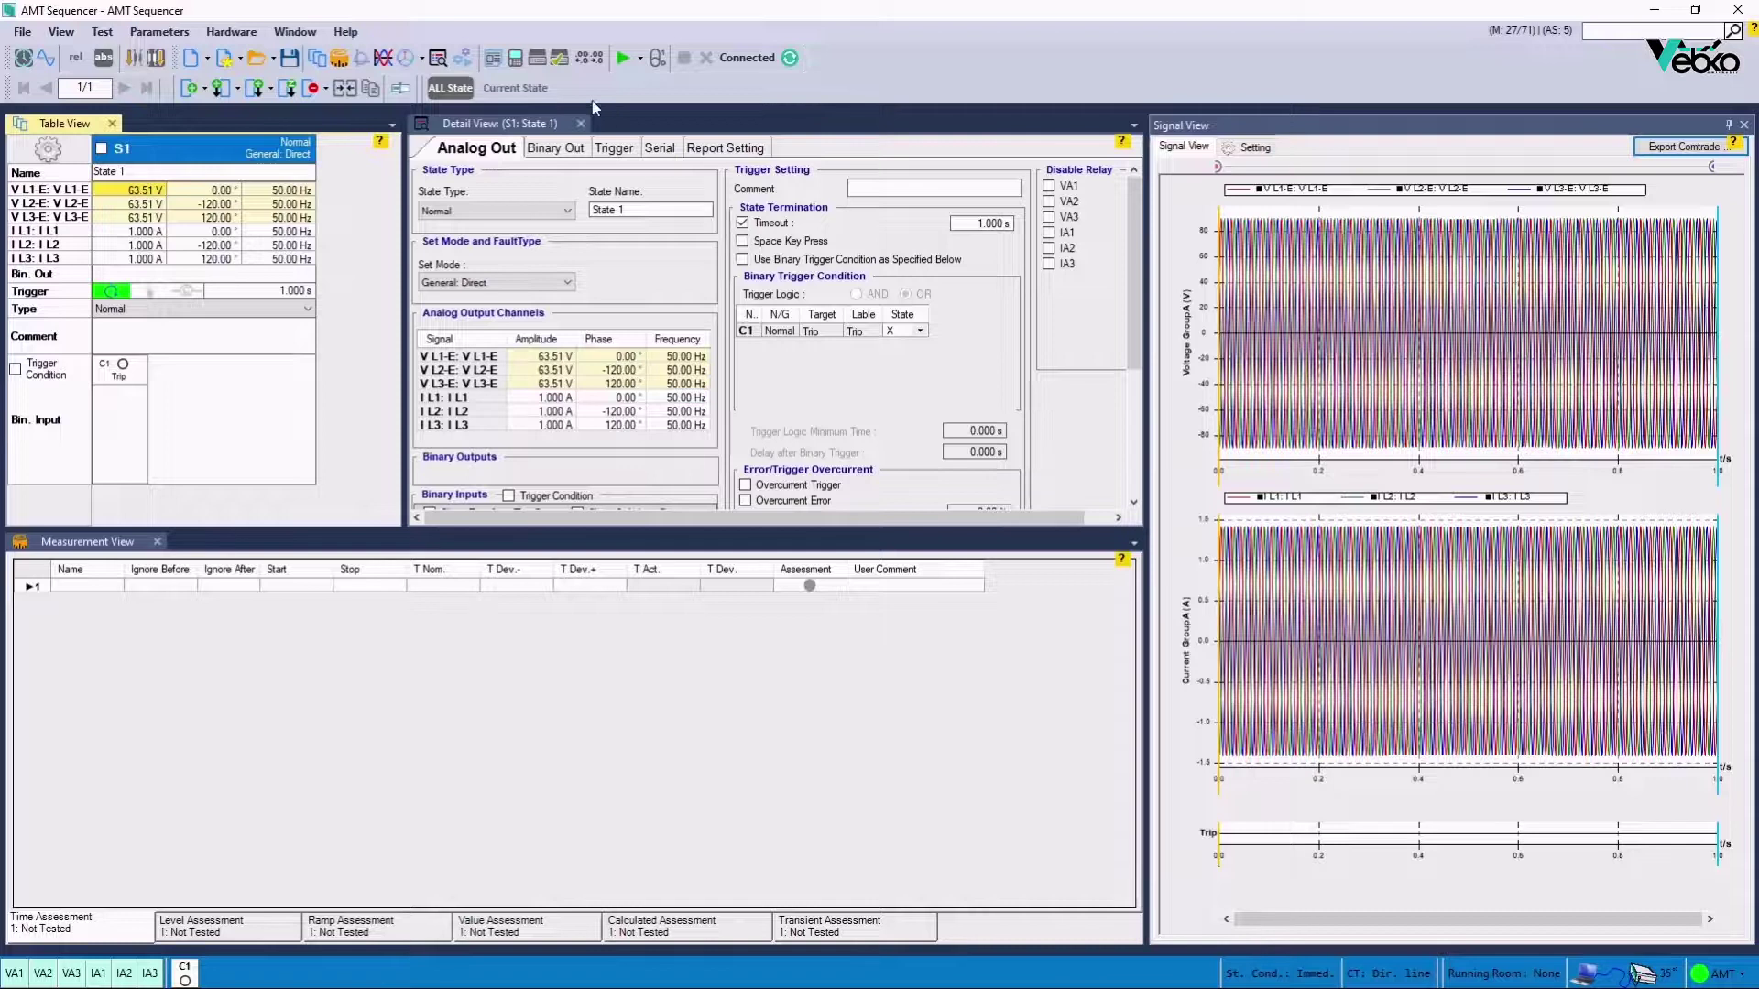
# Route current outputs Y1, Y2, Y3 to I L1(1), I L2(1), I L3(1) in Hardware Configuration
pyautogui.click(538, 58)
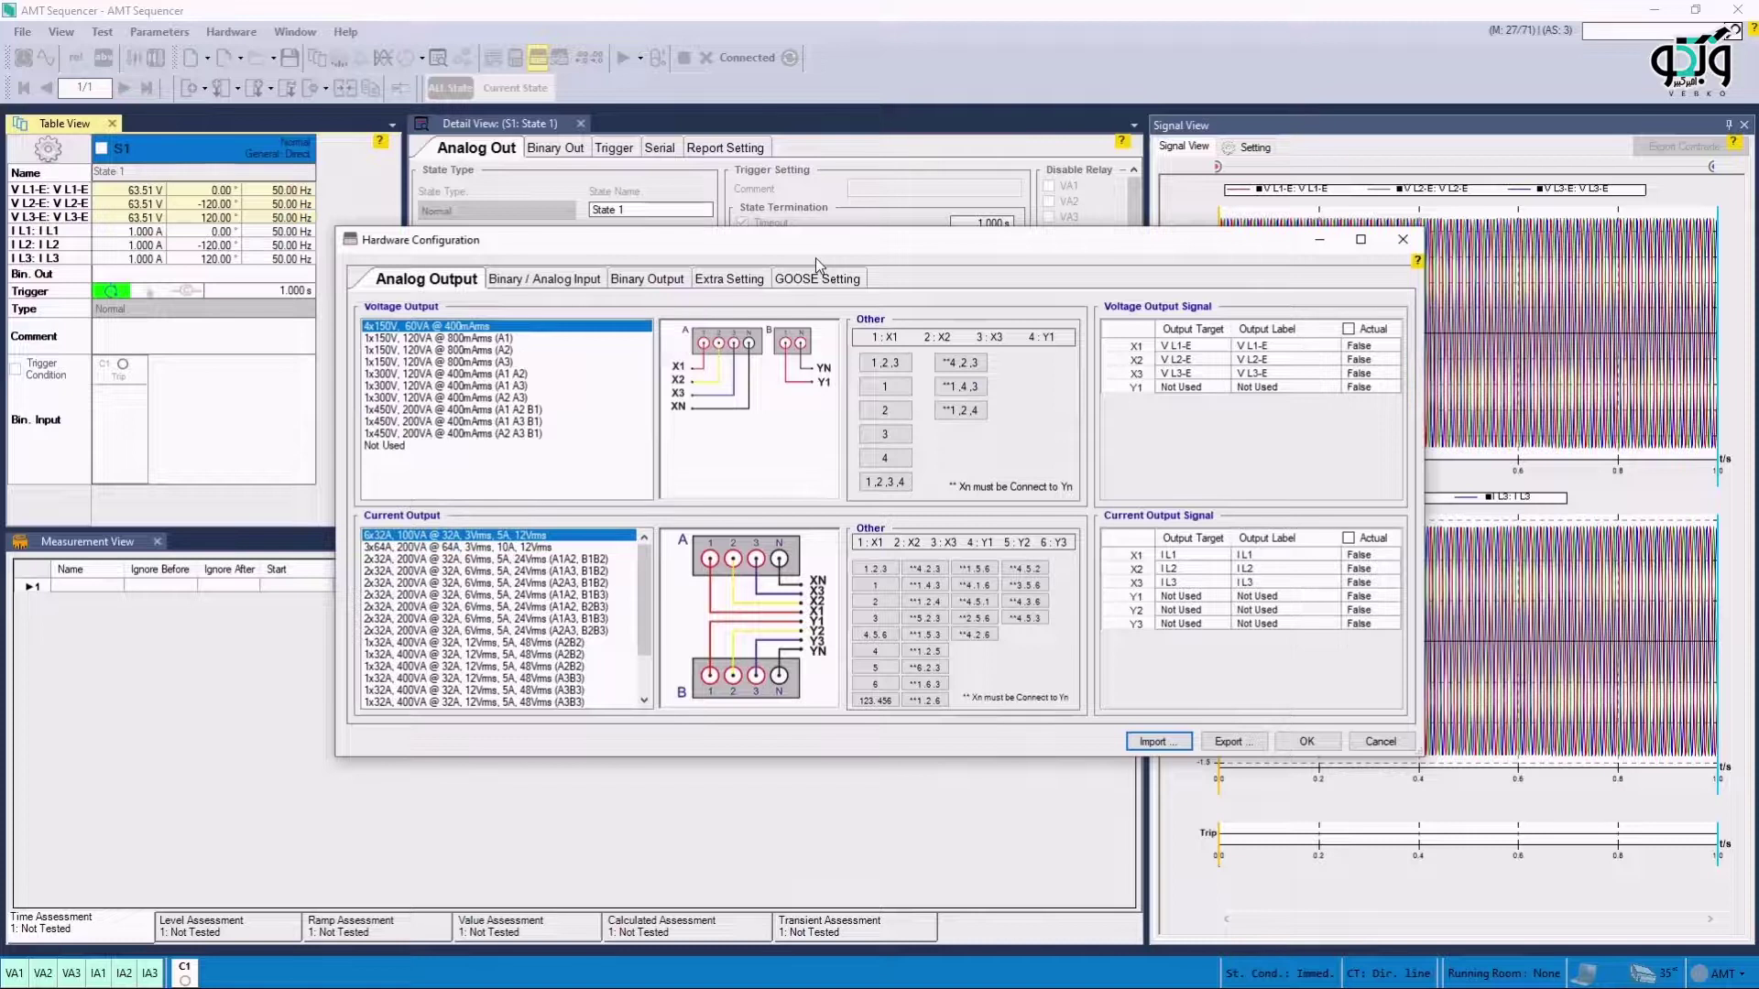
pyautogui.click(1181, 599)
pyautogui.click(1179, 668)
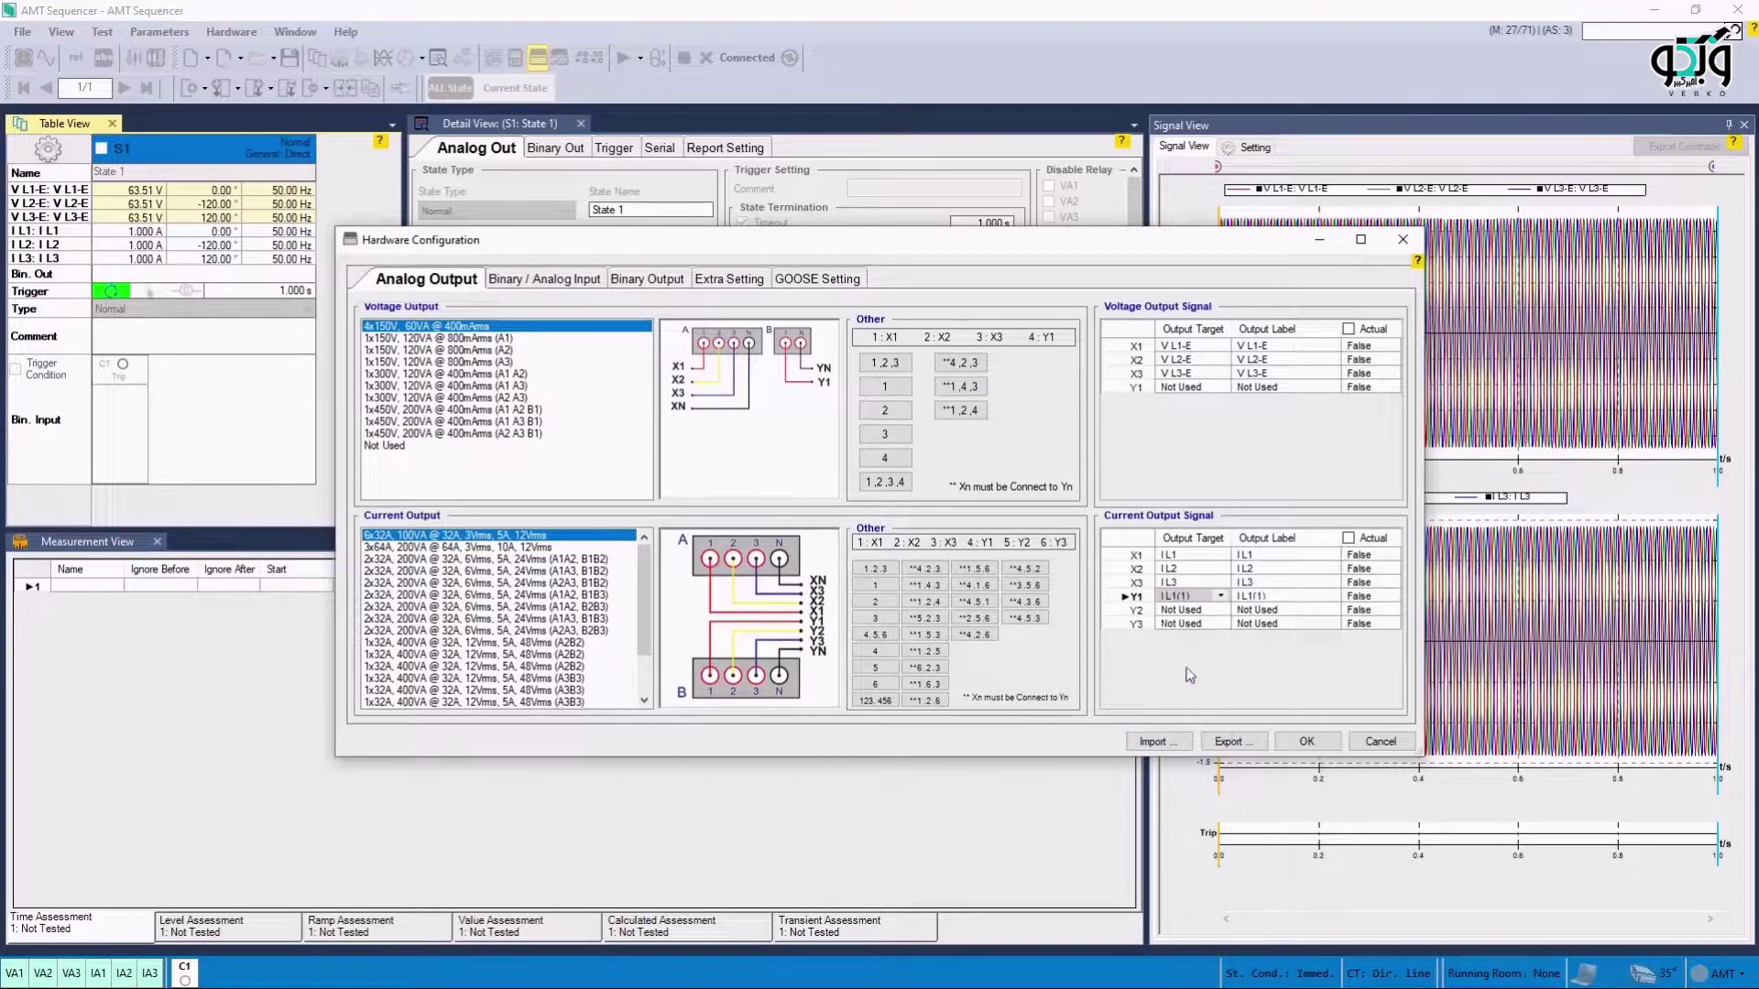
pyautogui.click(1171, 611)
pyautogui.click(1172, 611)
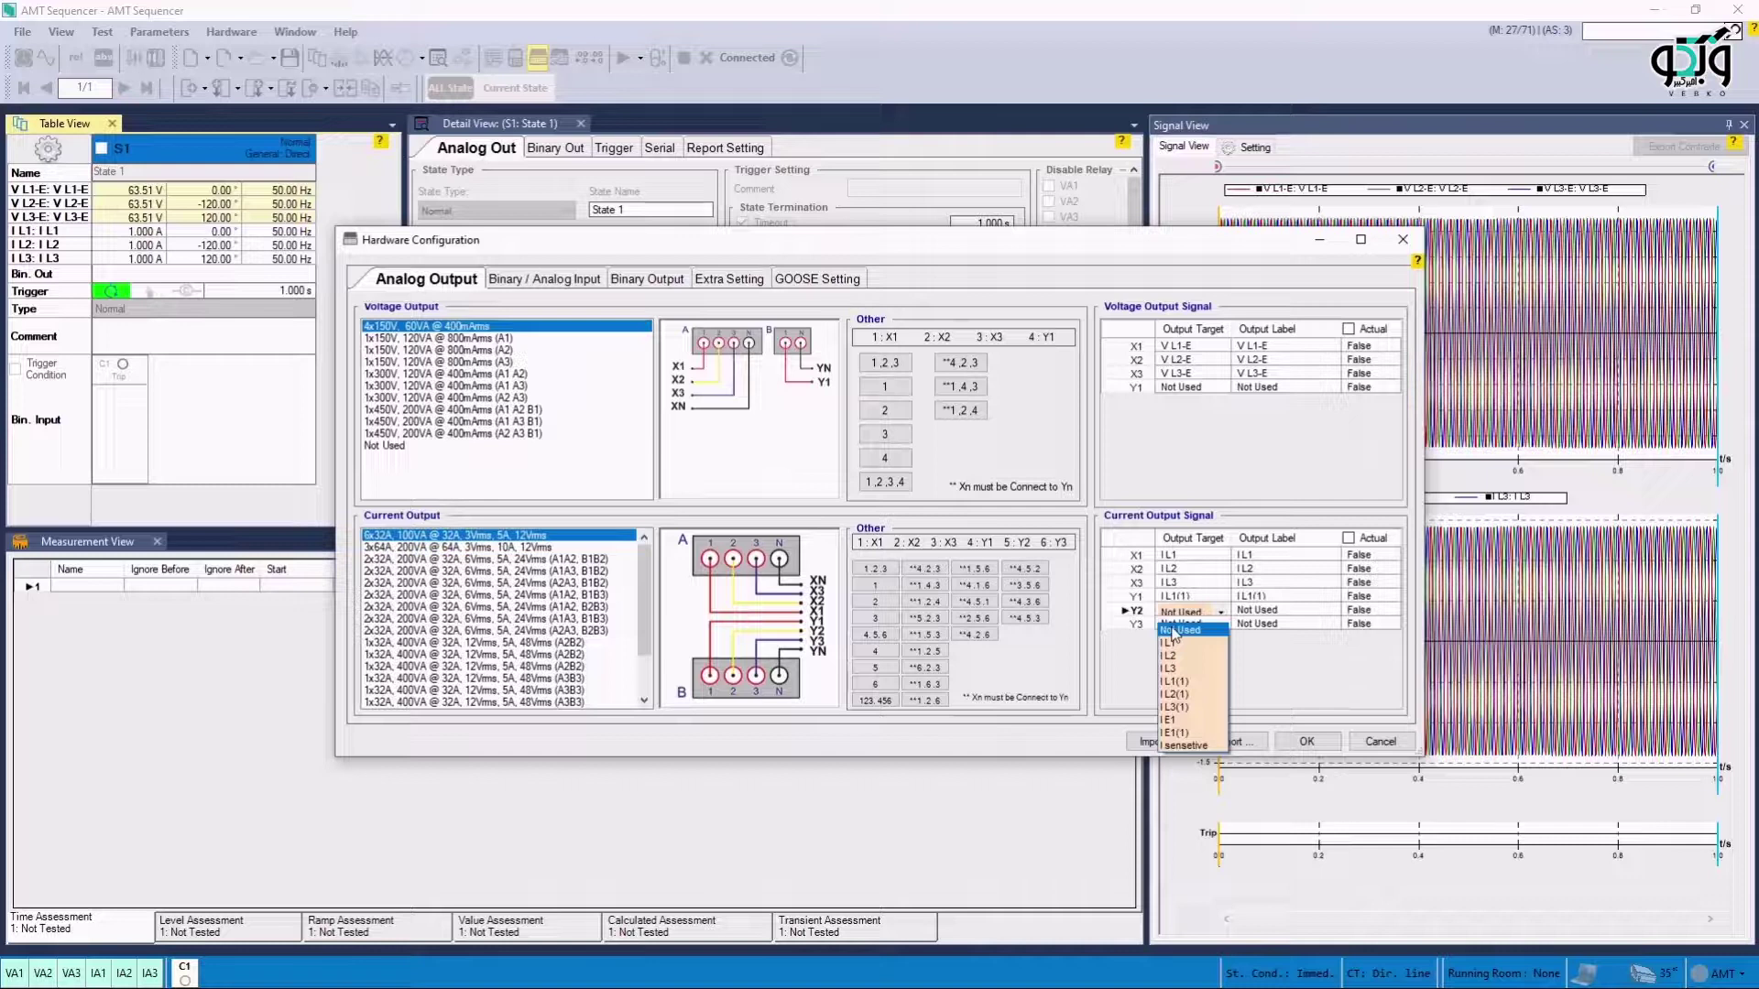
pyautogui.click(1181, 694)
pyautogui.click(1179, 625)
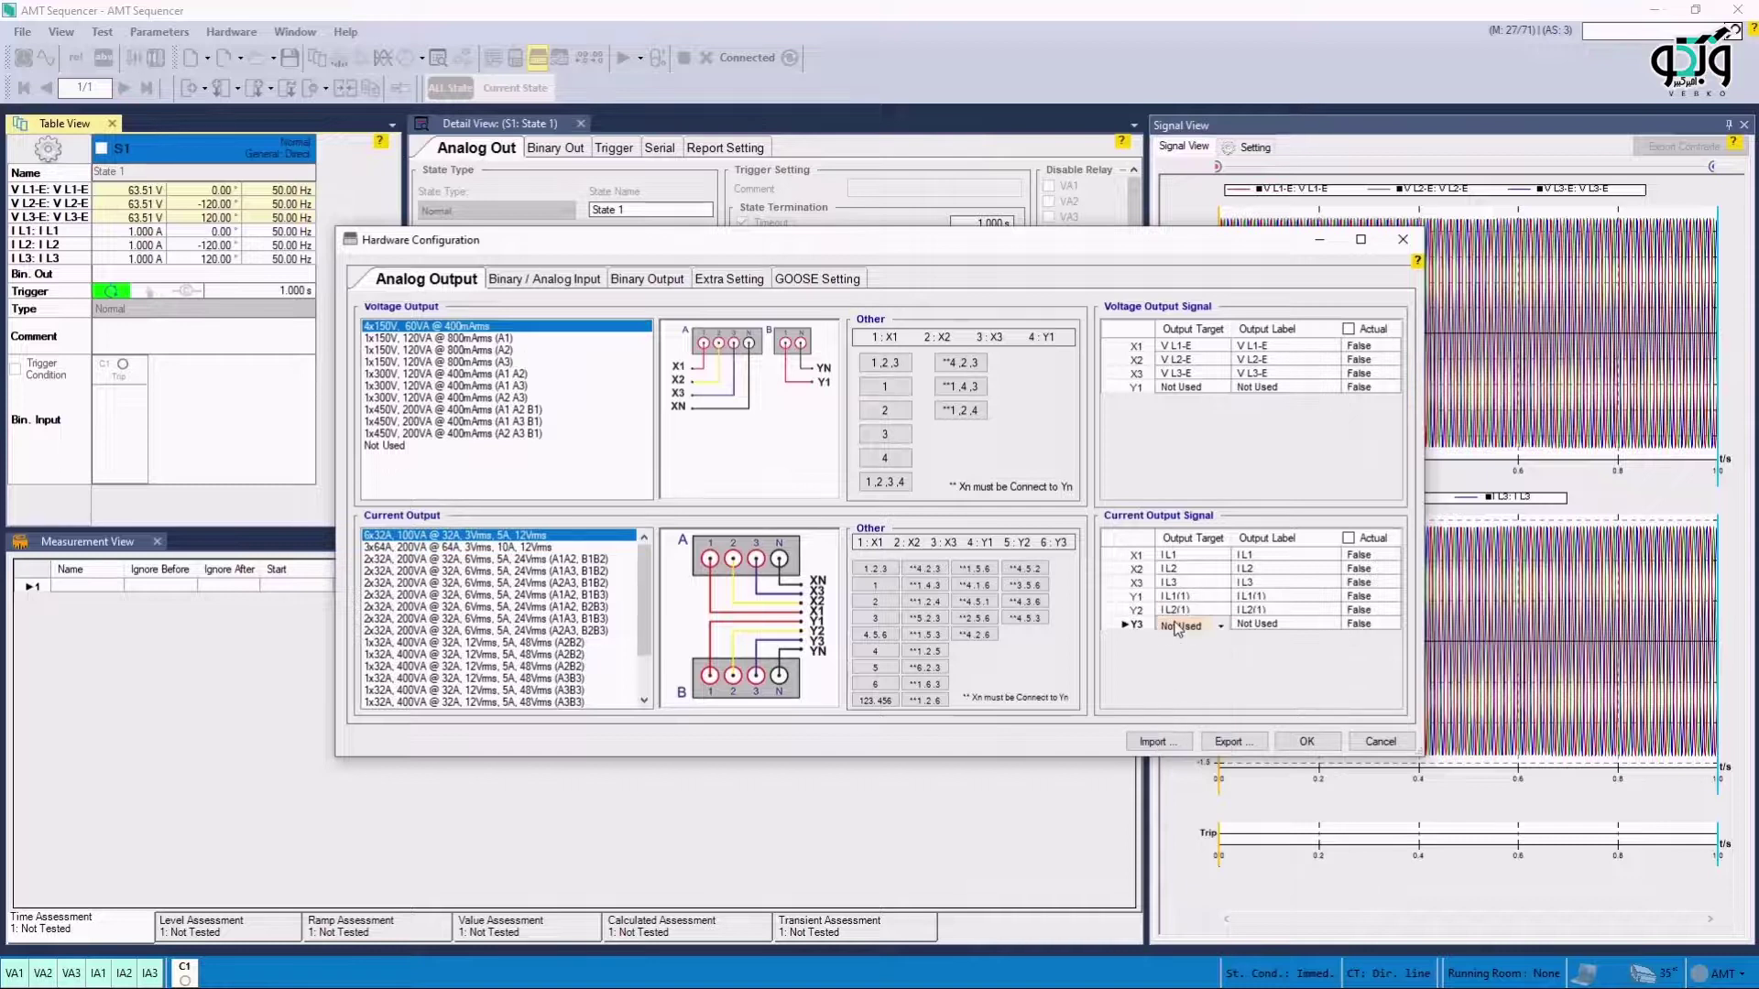
pyautogui.click(1179, 626)
pyautogui.click(1179, 721)
# Set voltage outputs X1, X2 and X3 to Not Used
pyautogui.click(1175, 348)
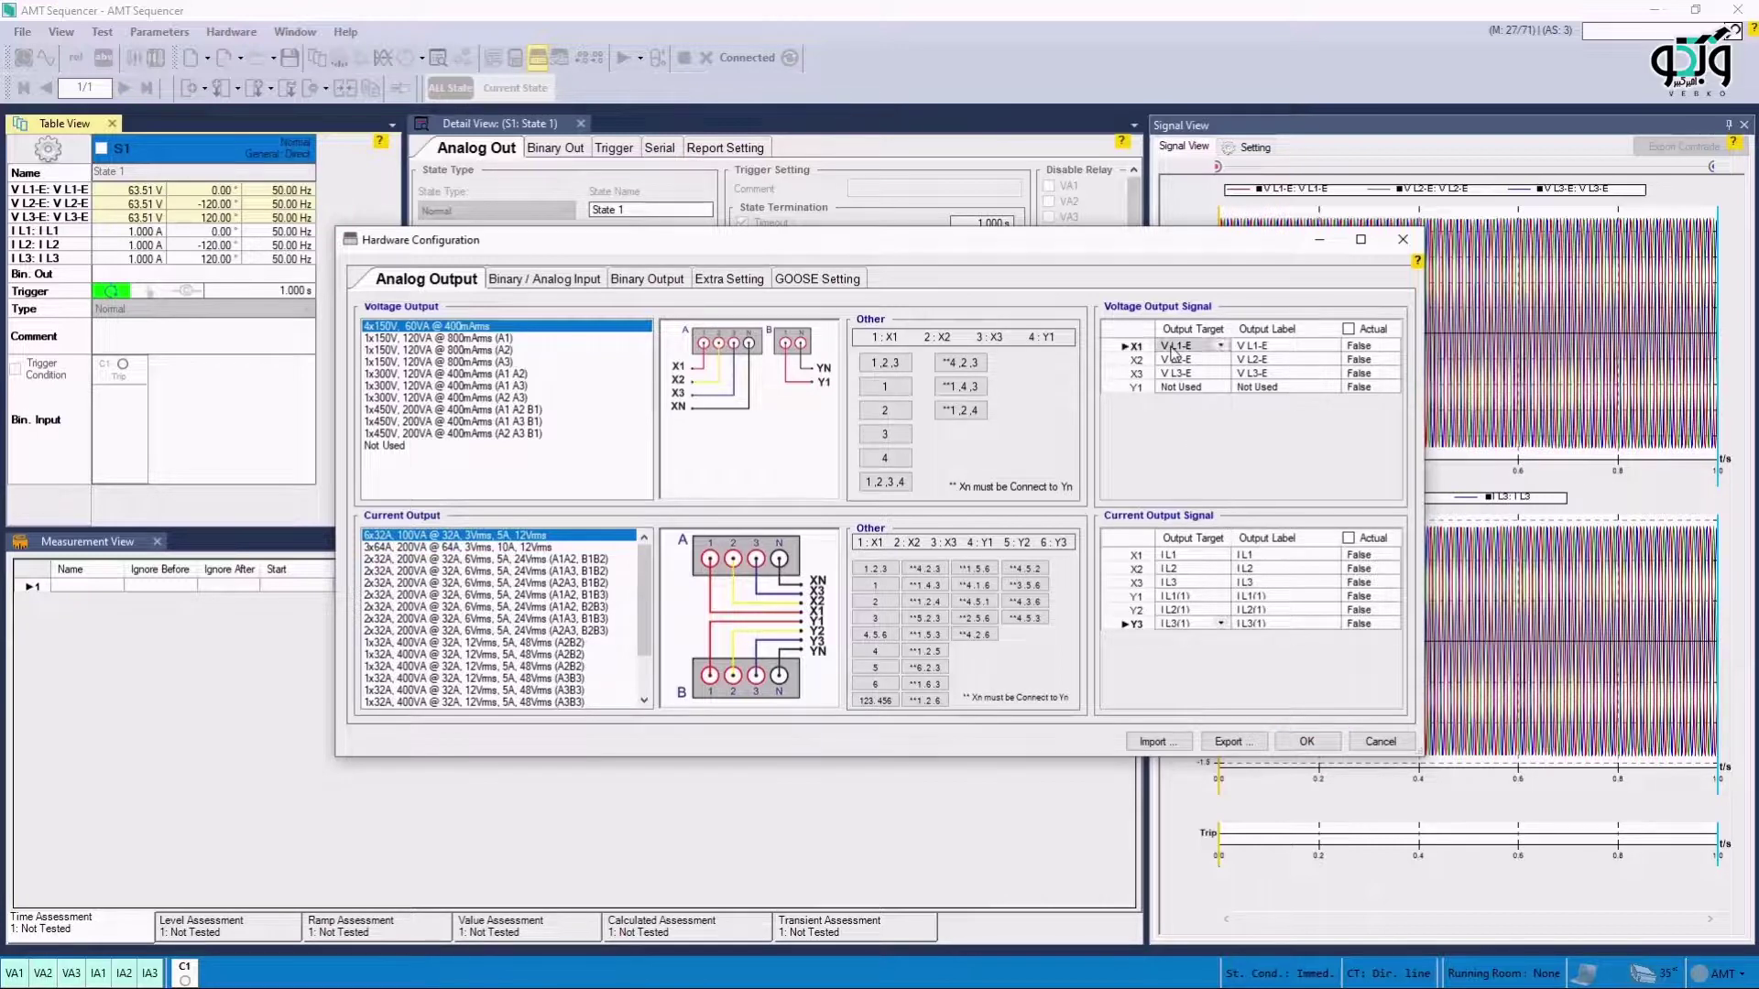
pyautogui.click(1173, 366)
pyautogui.click(1175, 361)
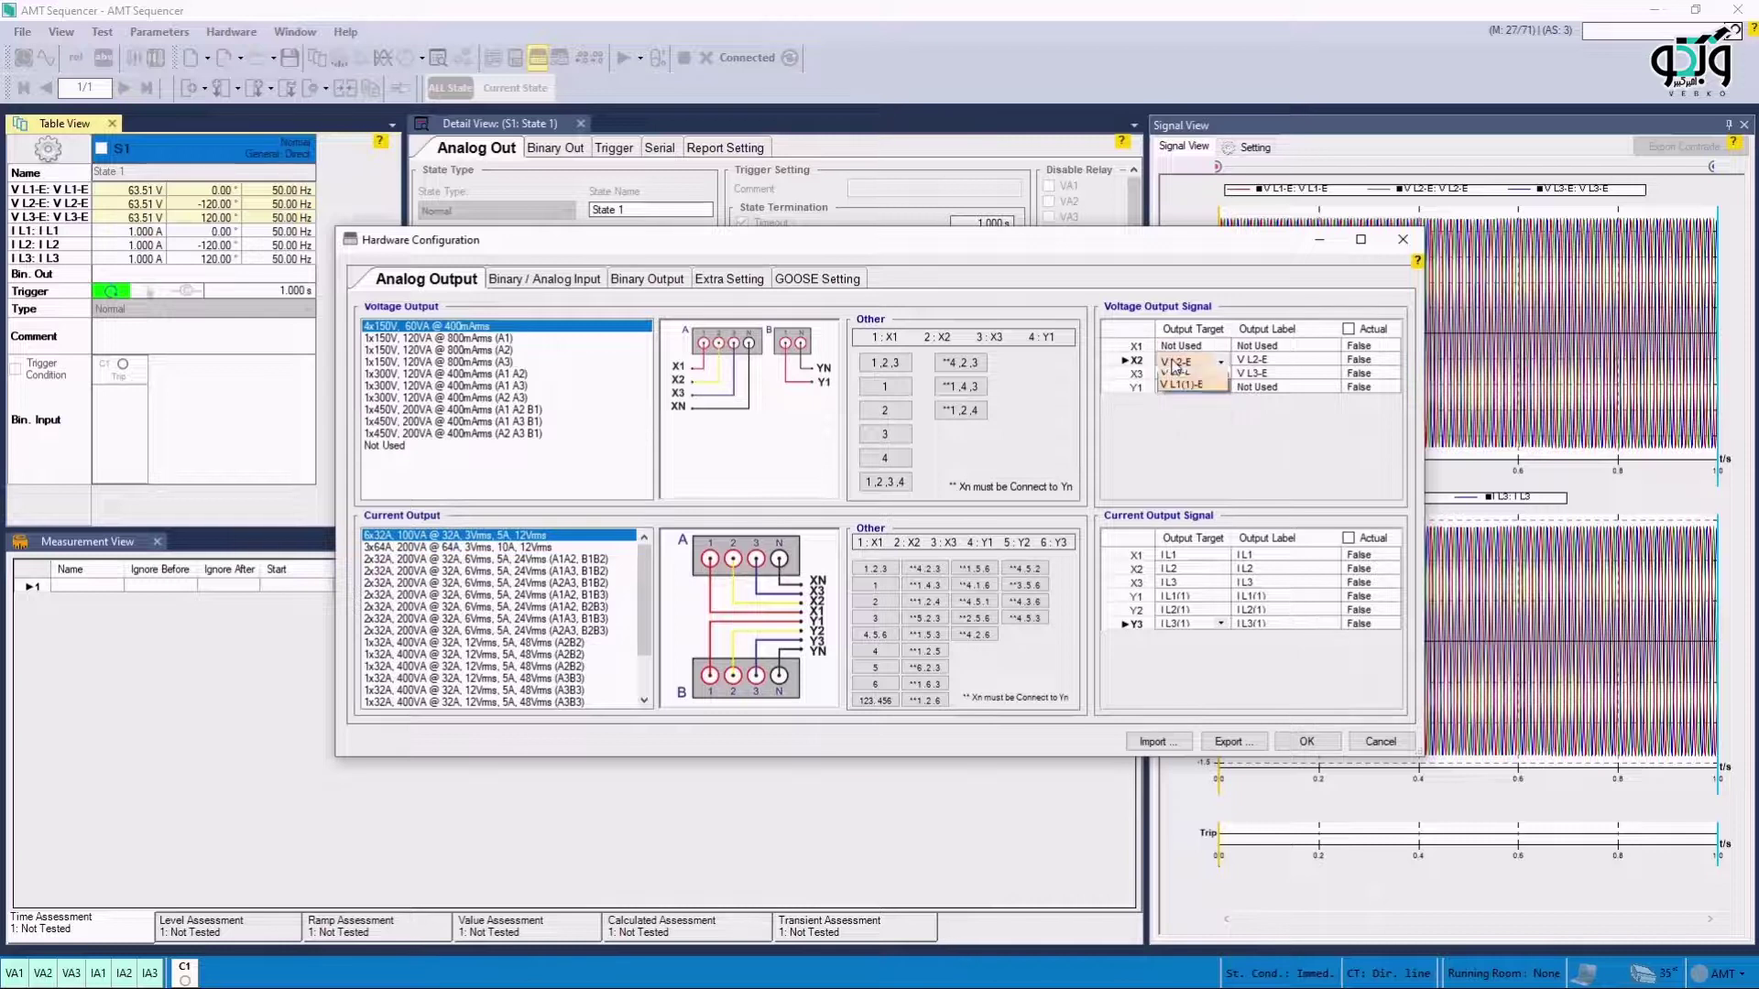
pyautogui.click(1177, 377)
pyautogui.click(1177, 374)
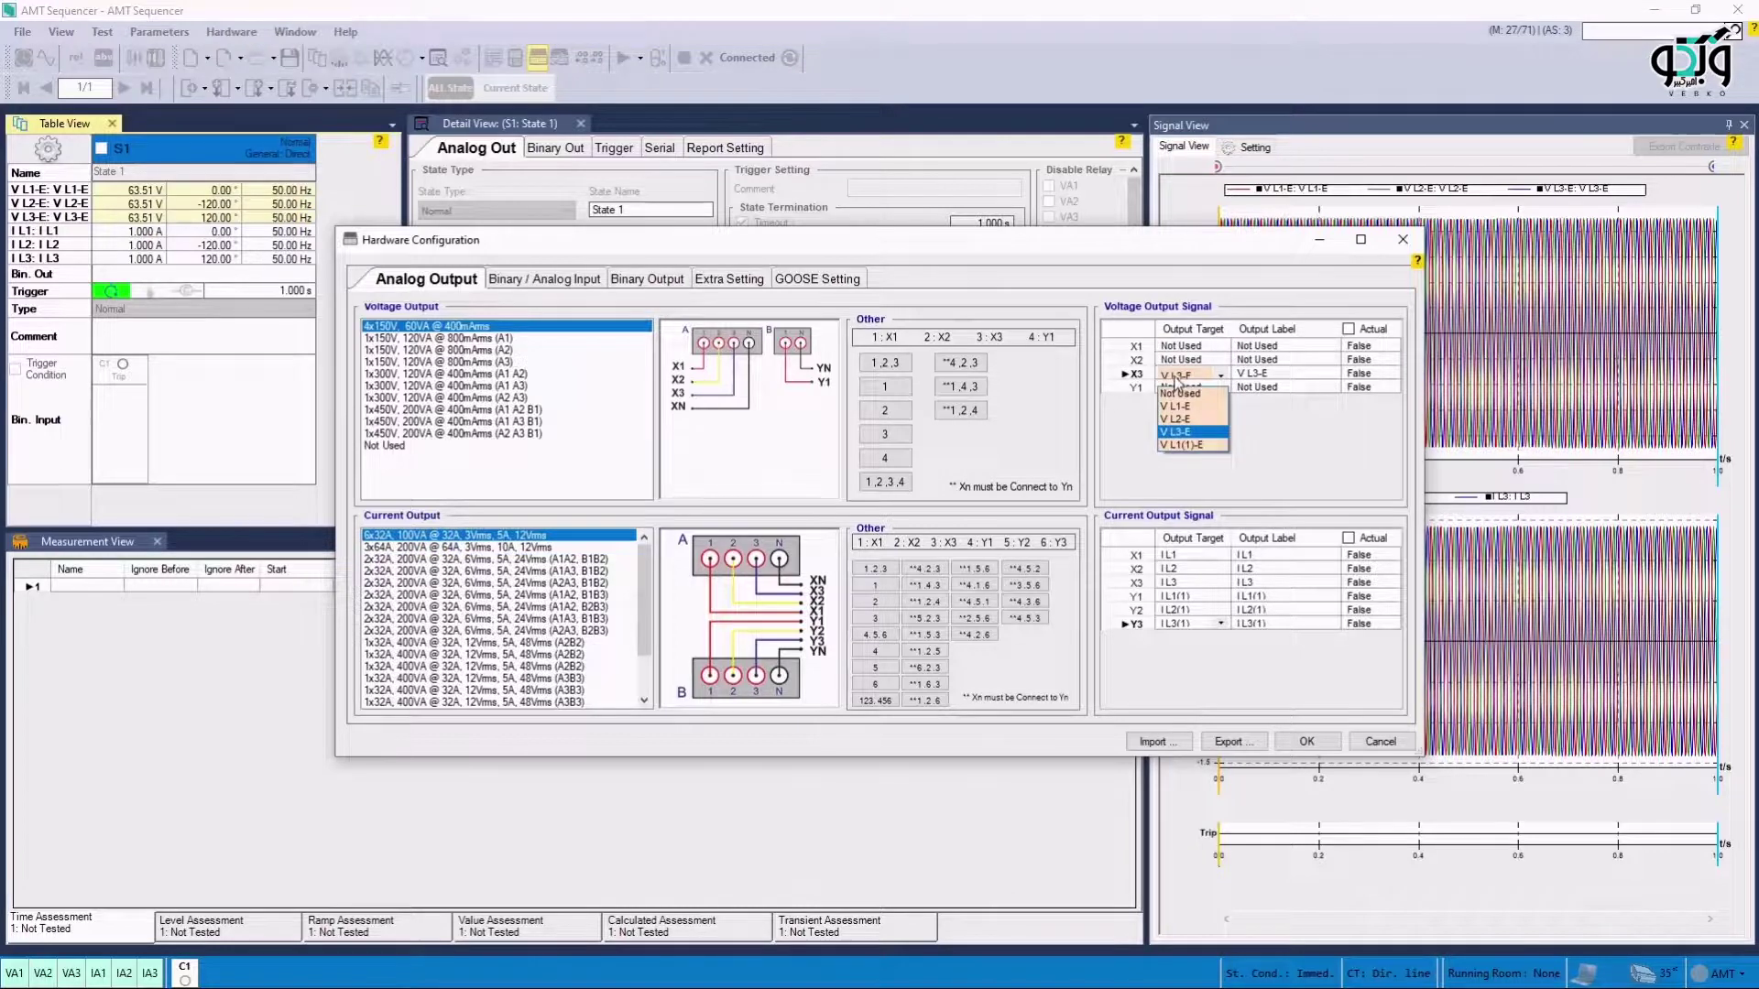
pyautogui.click(1177, 395)
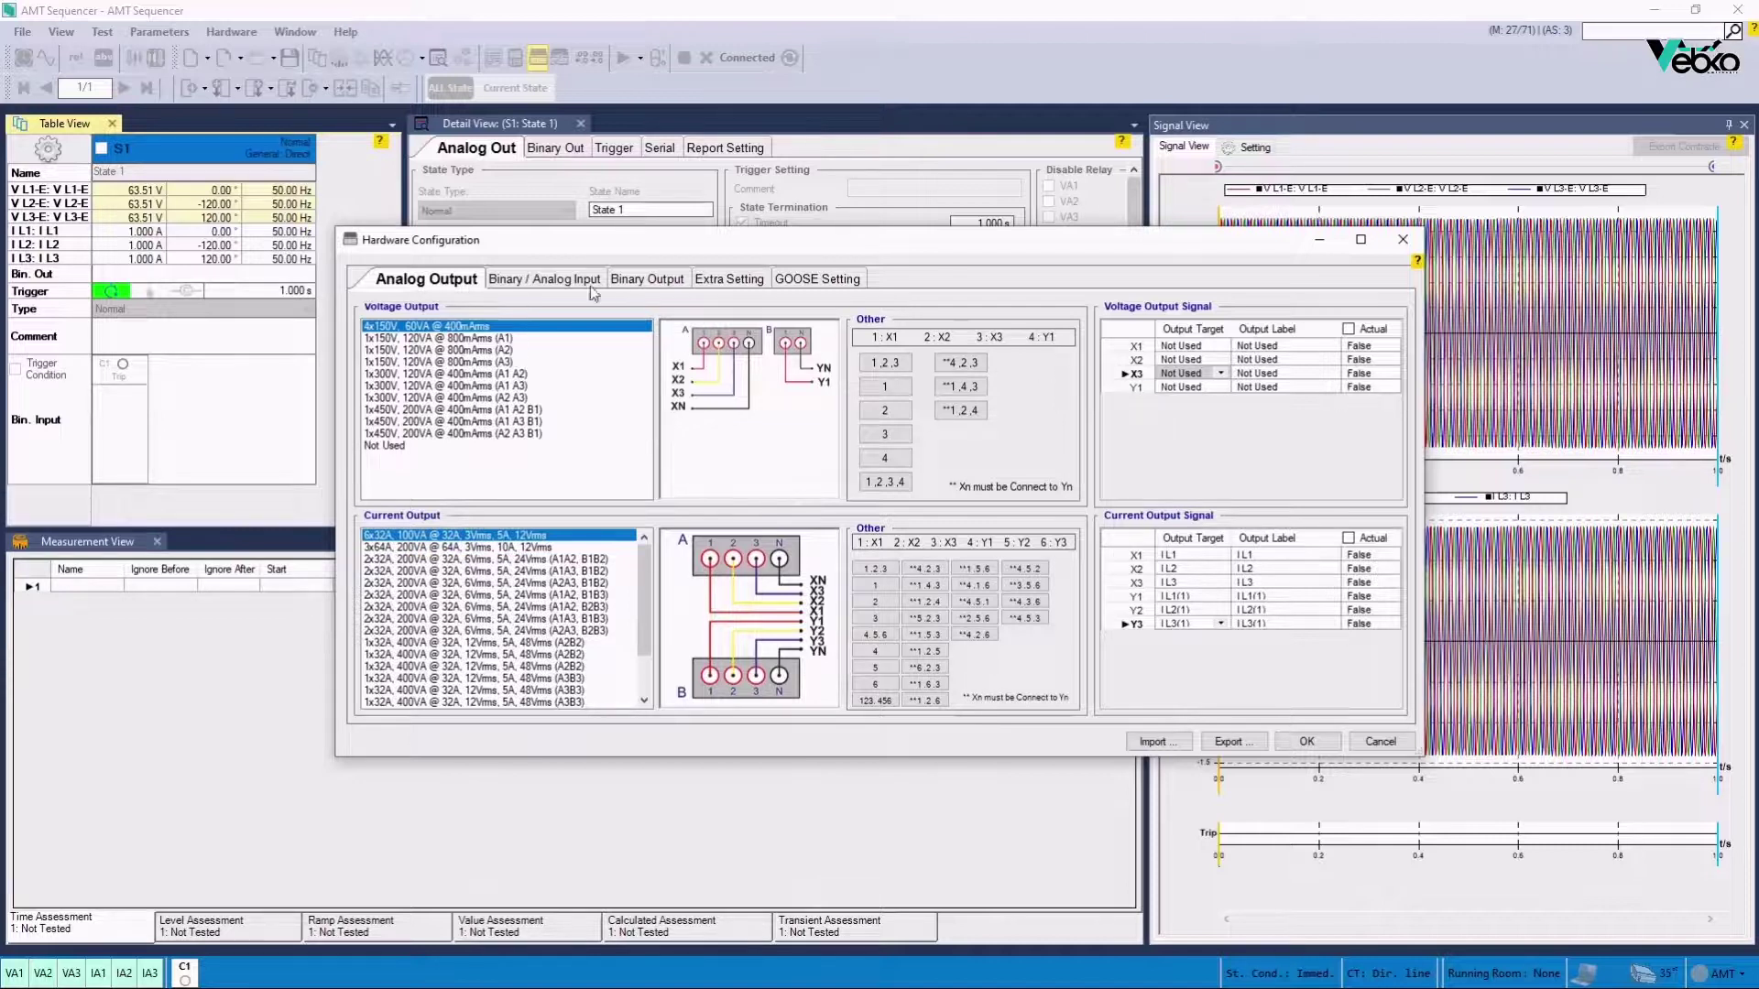
# Assign binary input C2 to the Start signal, keeping Start as its label
pyautogui.click(563, 284)
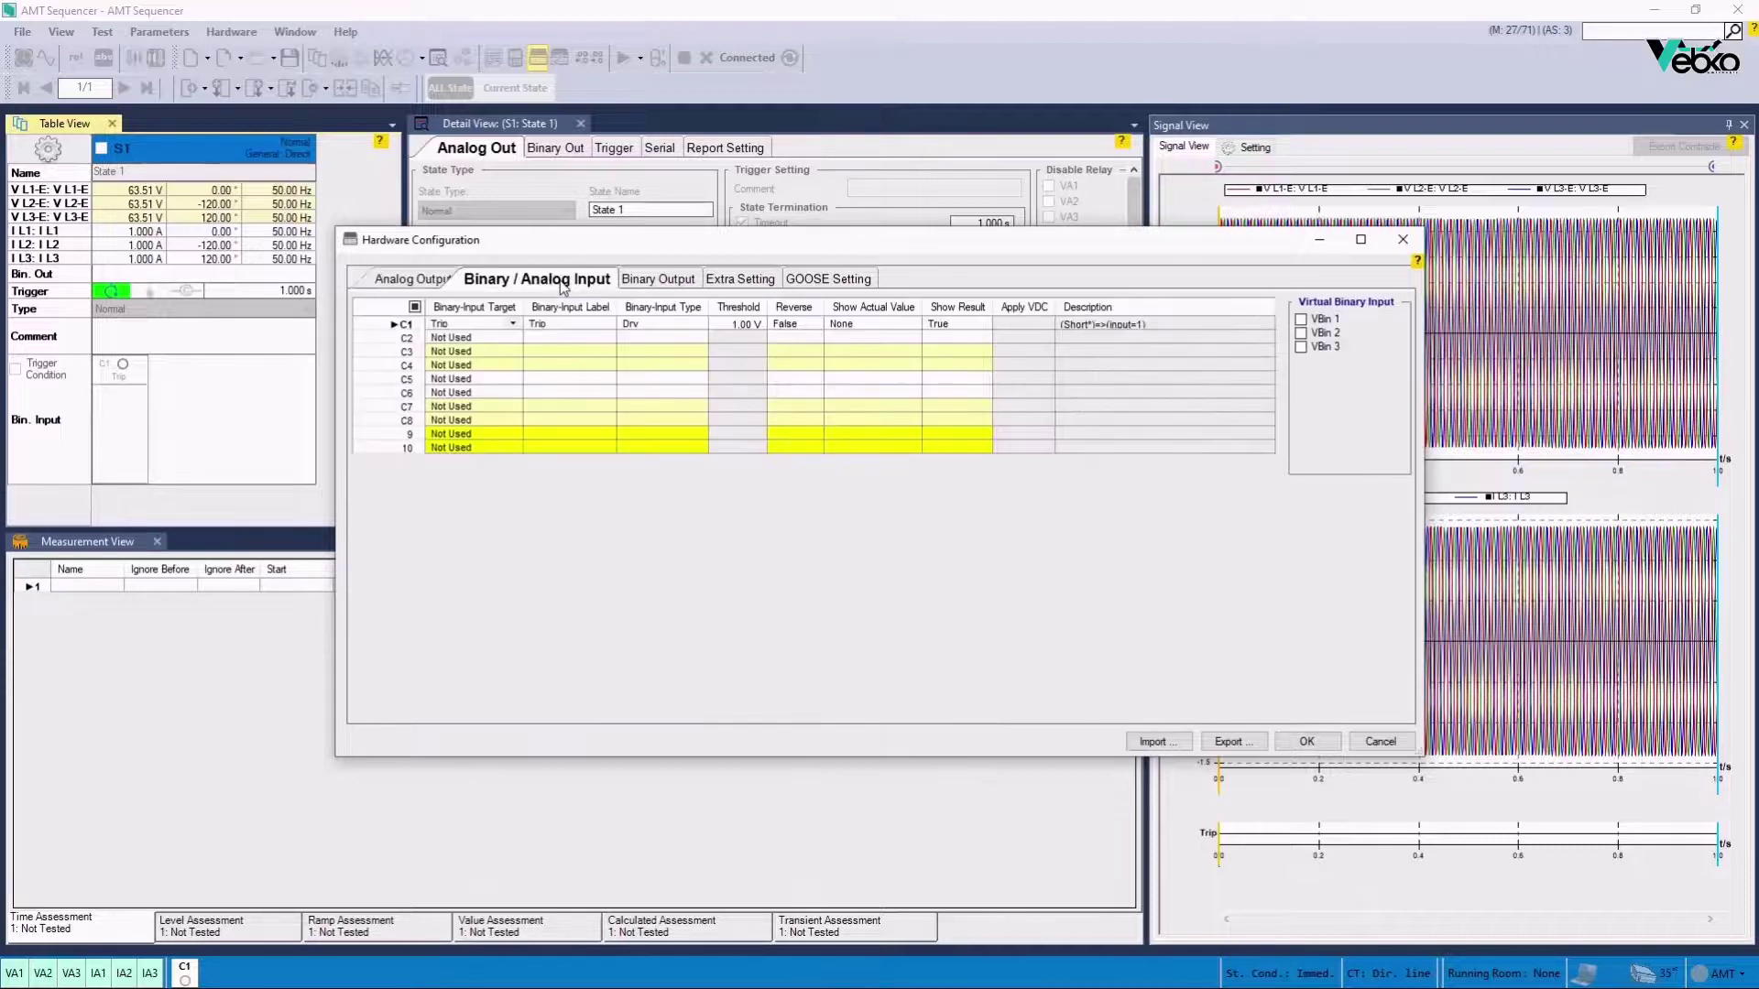
pyautogui.click(515, 341)
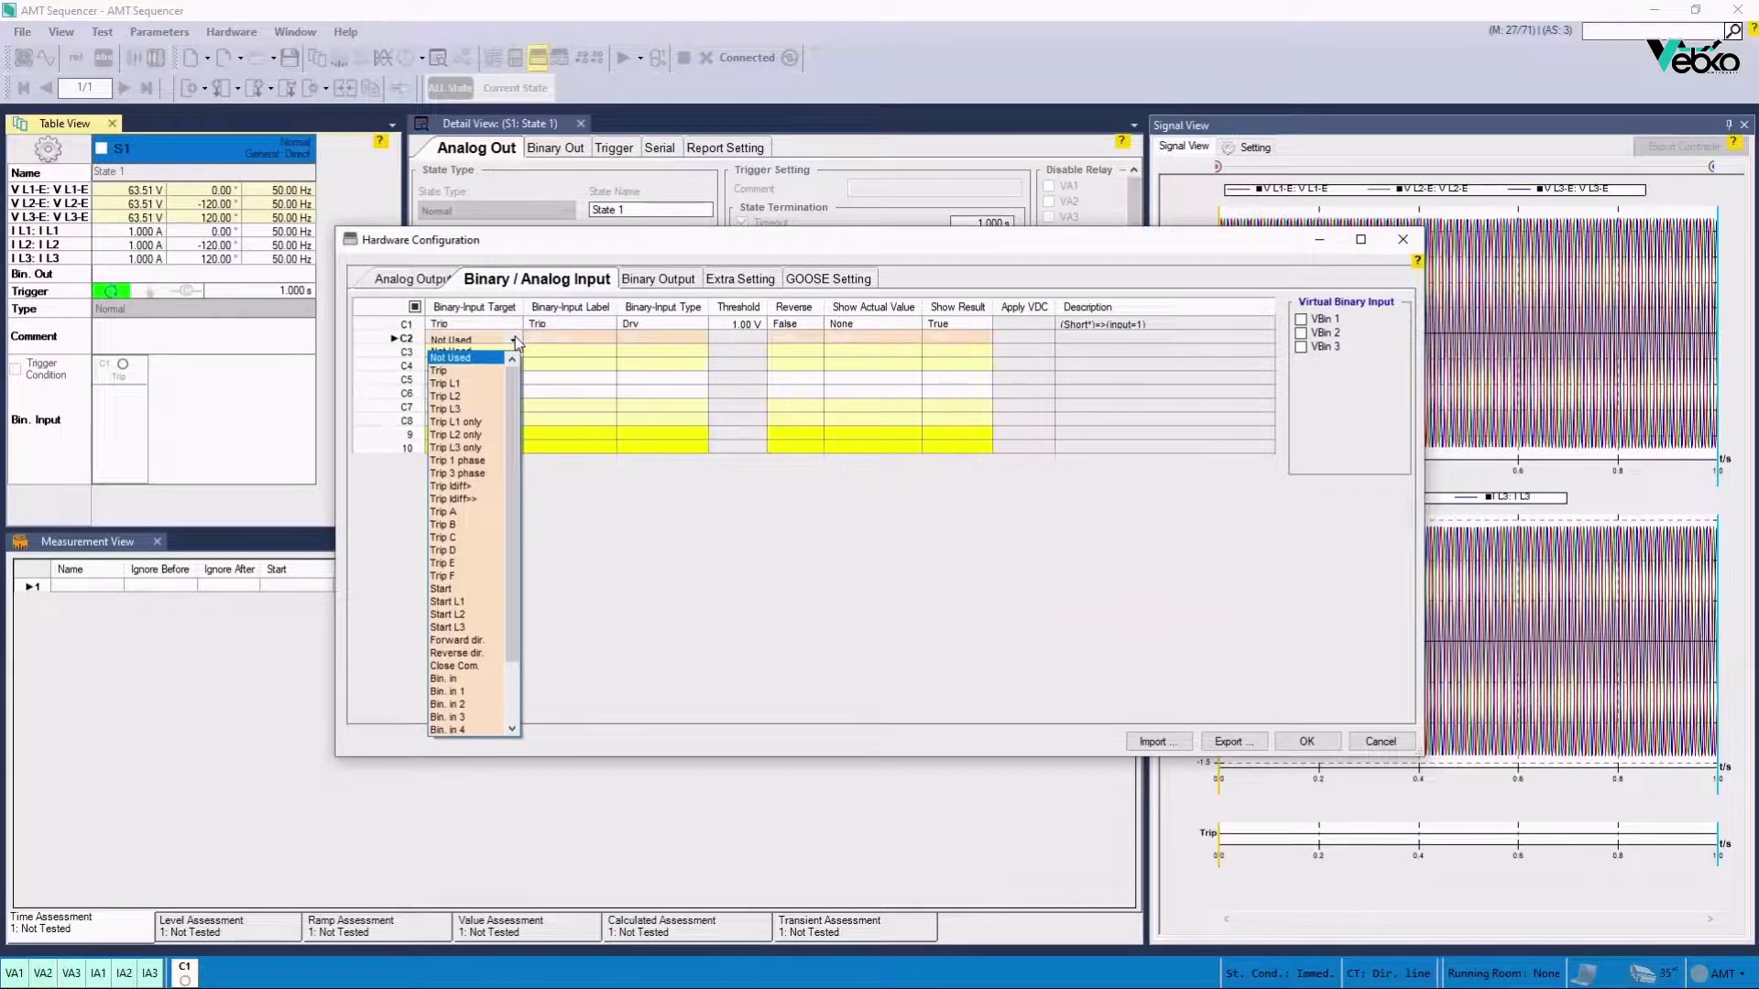
pyautogui.click(474, 589)
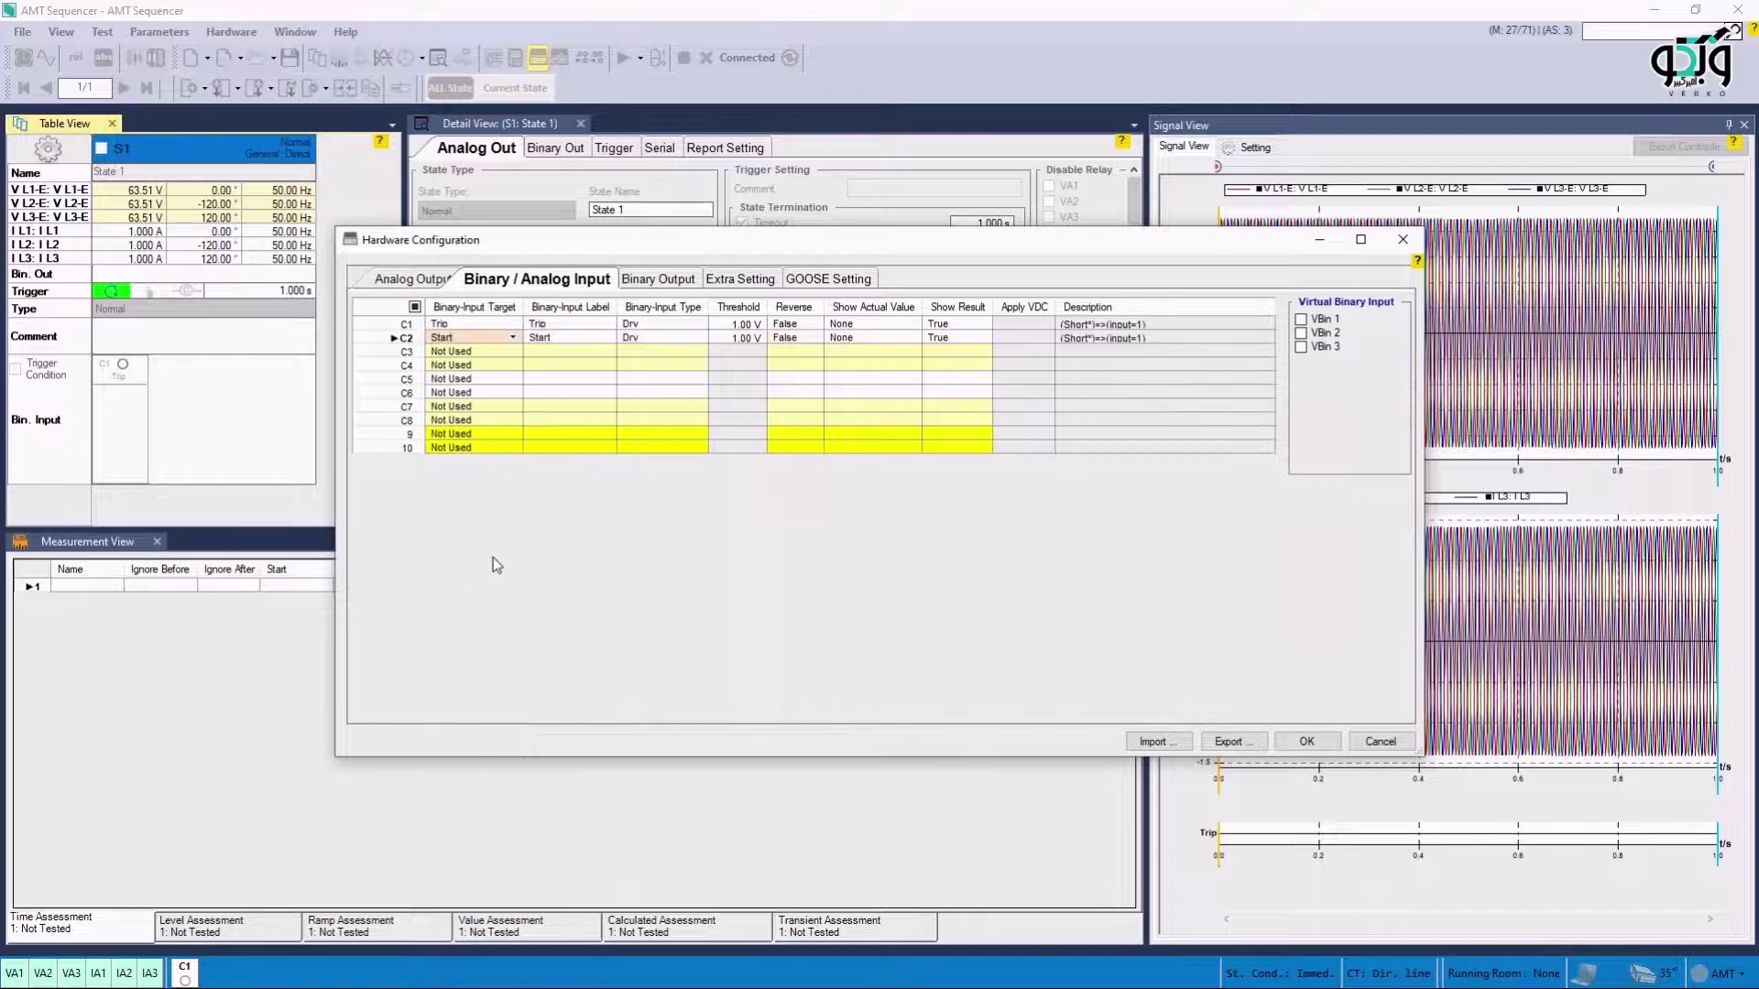
pyautogui.click(572, 338)
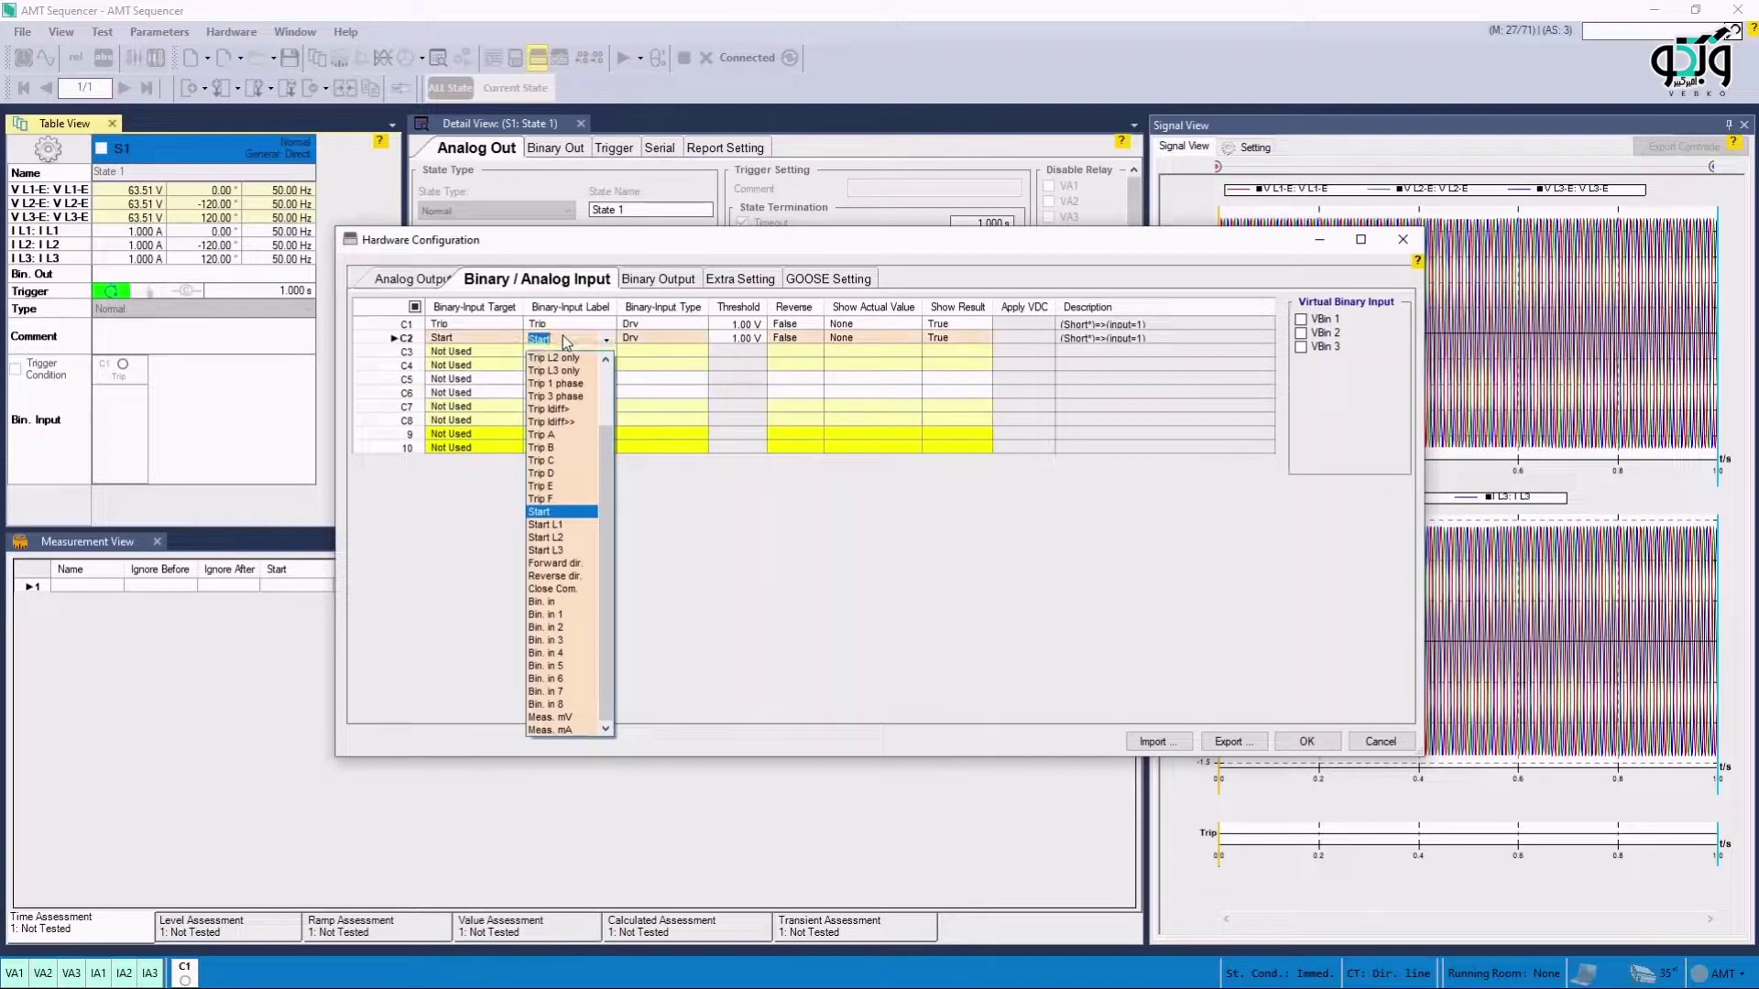
pyautogui.click(567, 336)
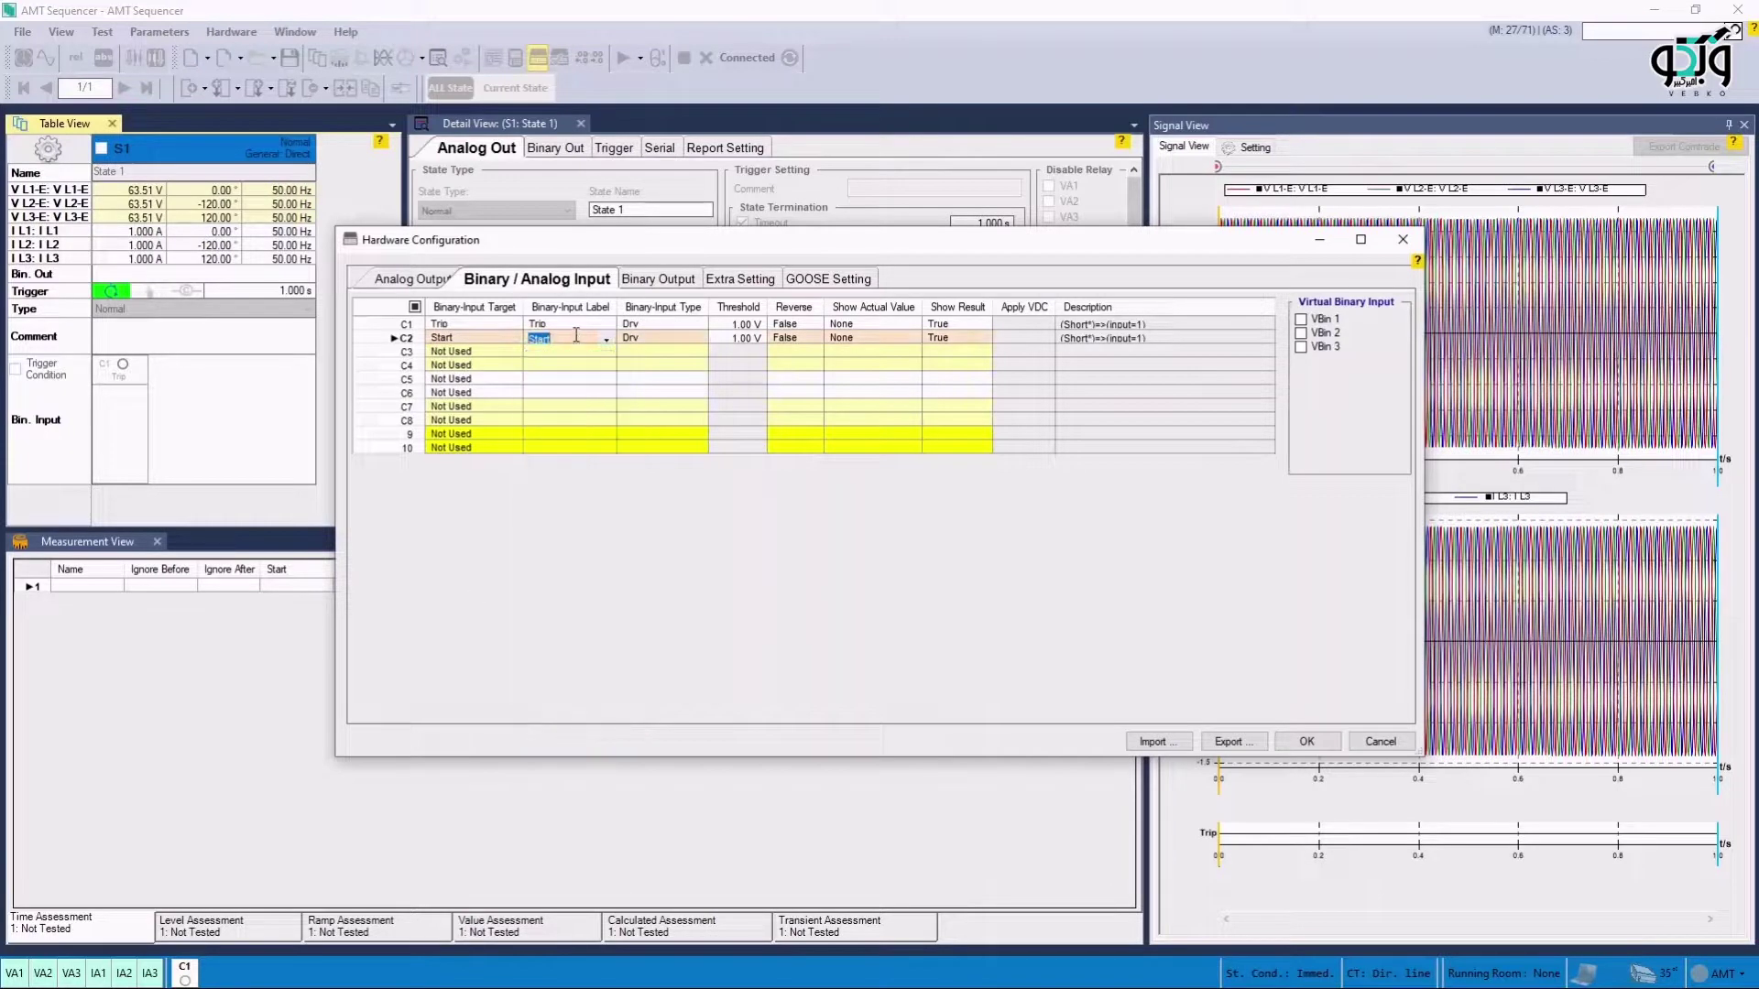
# Map binary output 1 to Bin. Out 1
pyautogui.click(644, 286)
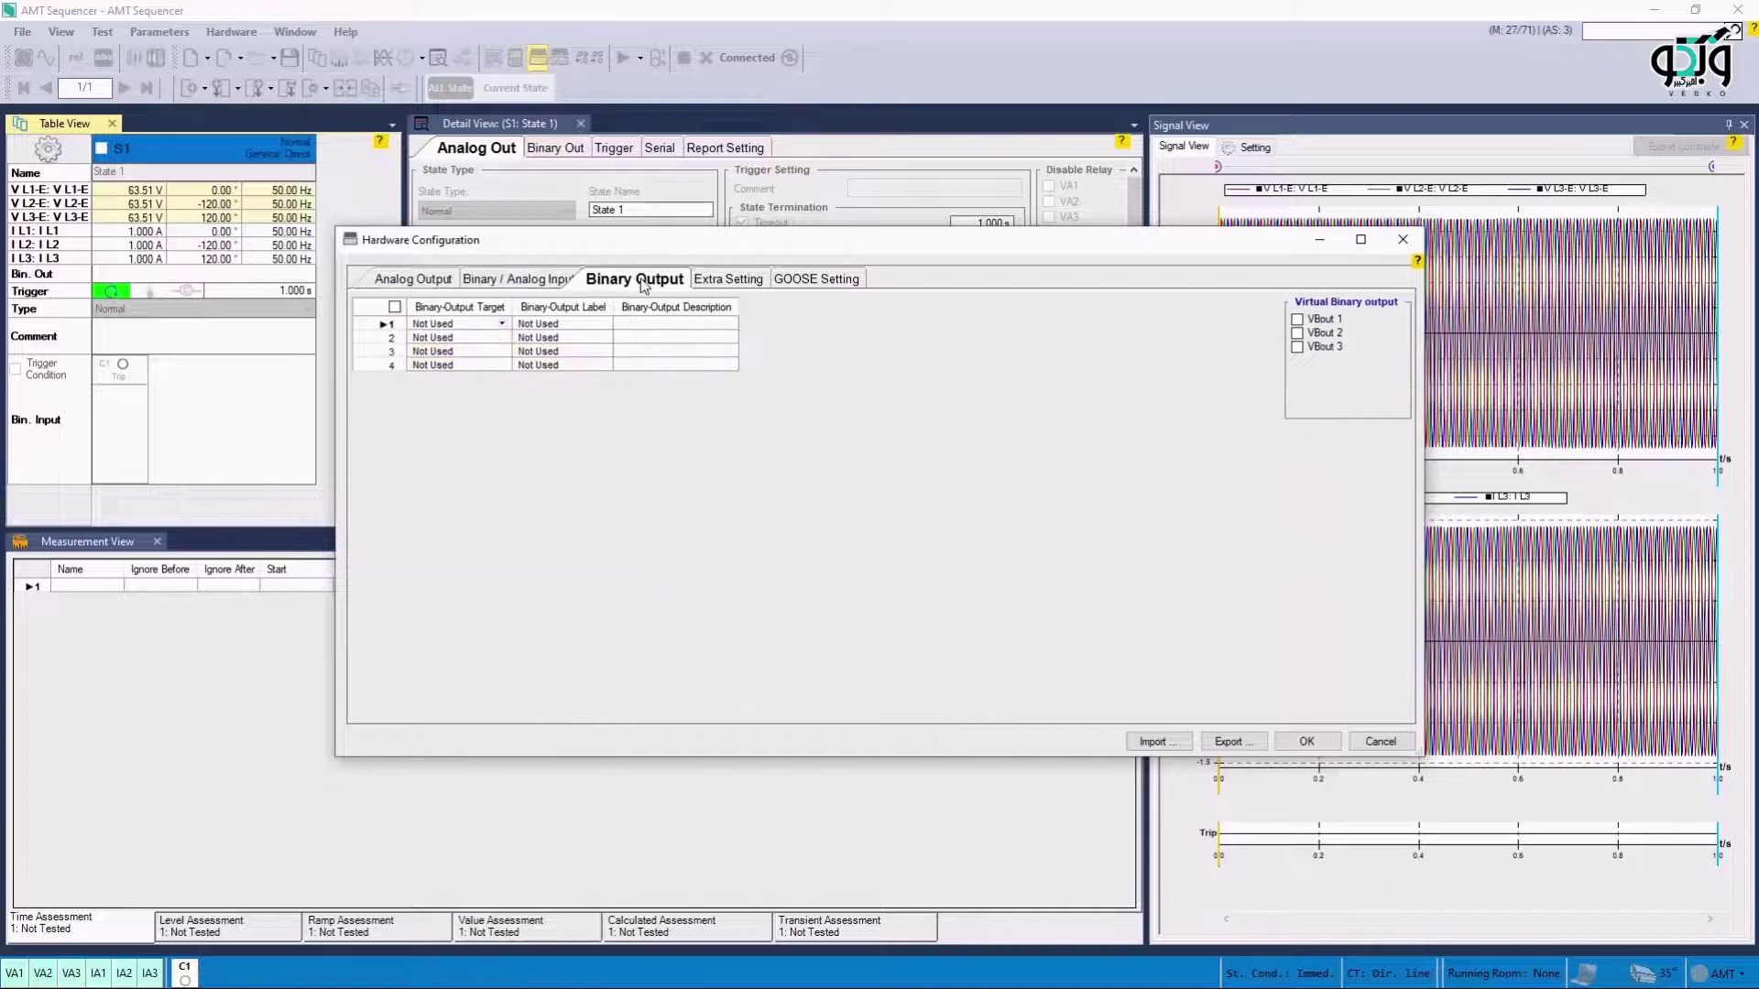
pyautogui.click(502, 325)
pyautogui.click(502, 326)
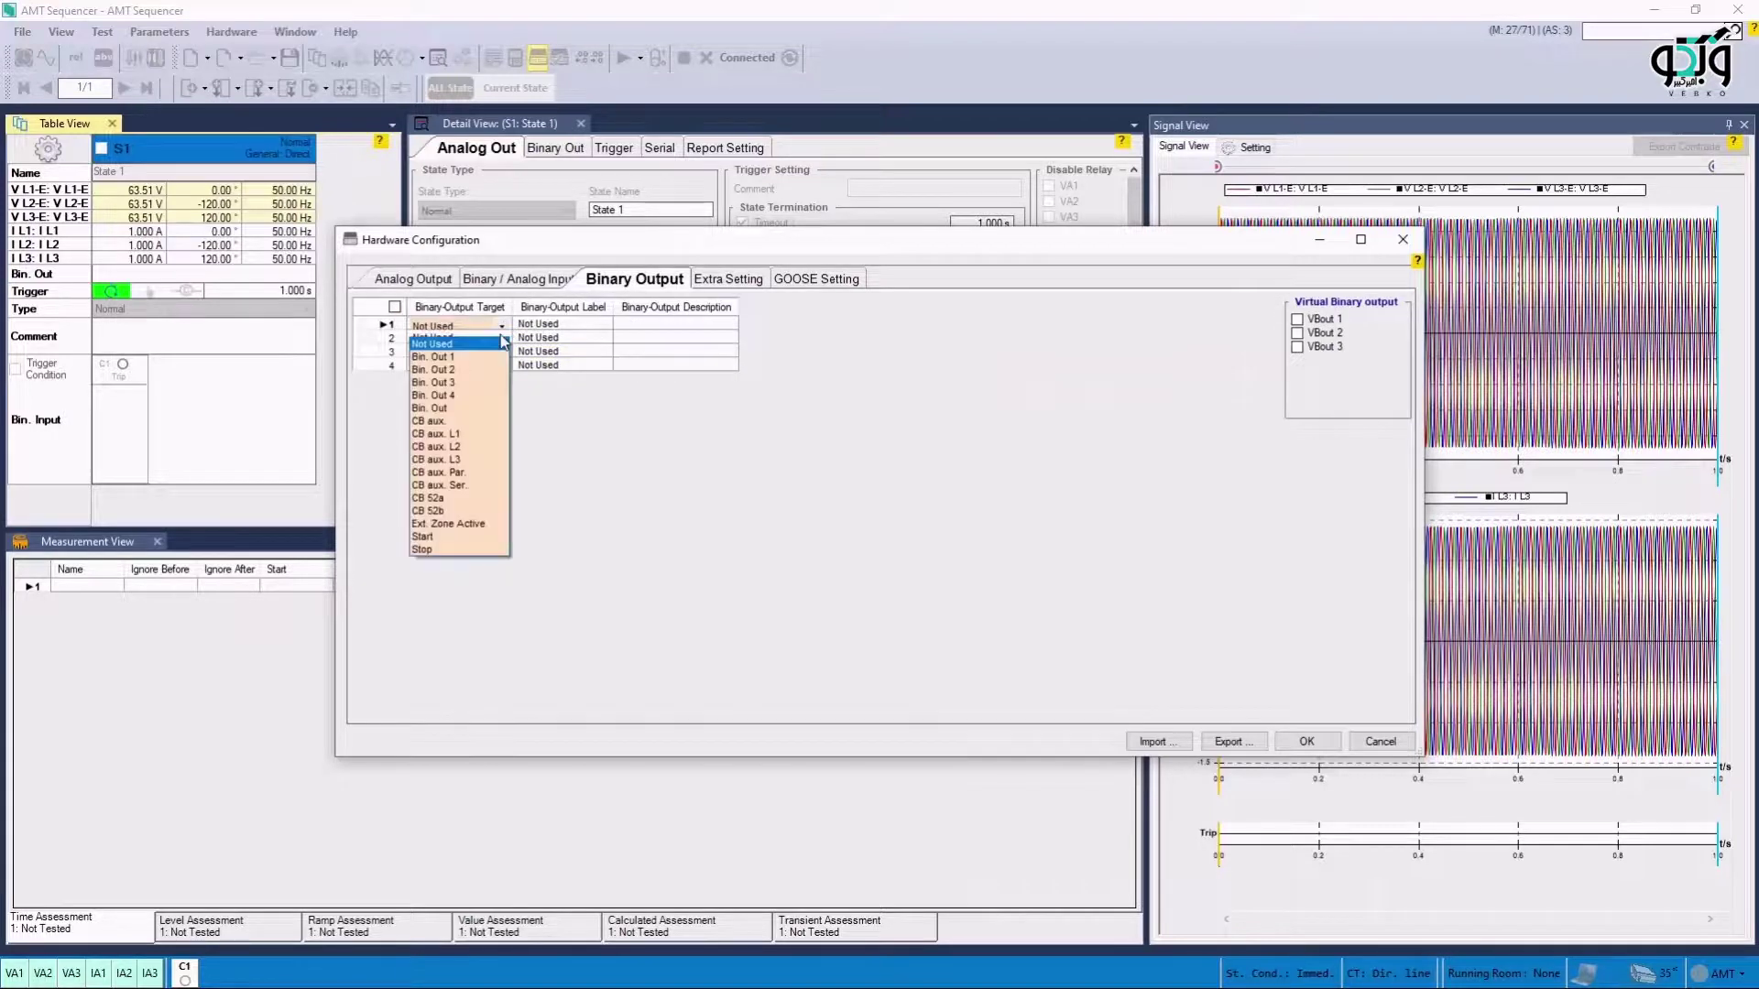
pyautogui.click(492, 357)
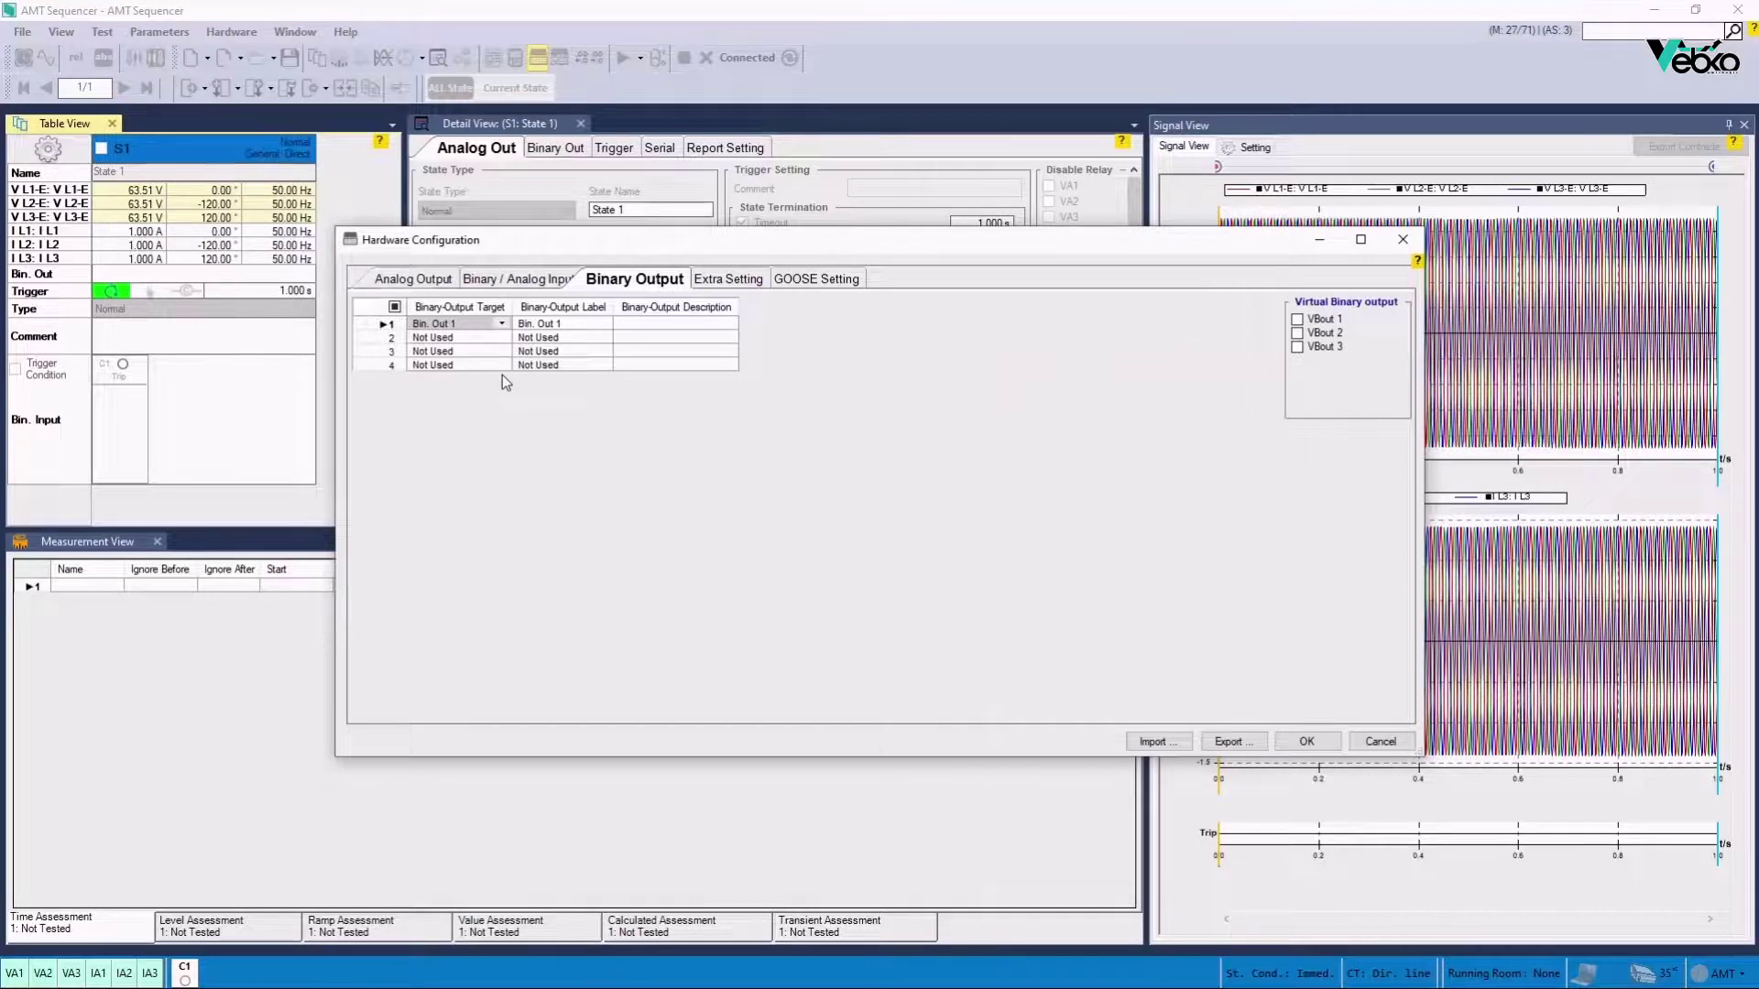
# Toggle the Maximum Fan During Test option and apply the hardware configuration
pyautogui.click(706, 286)
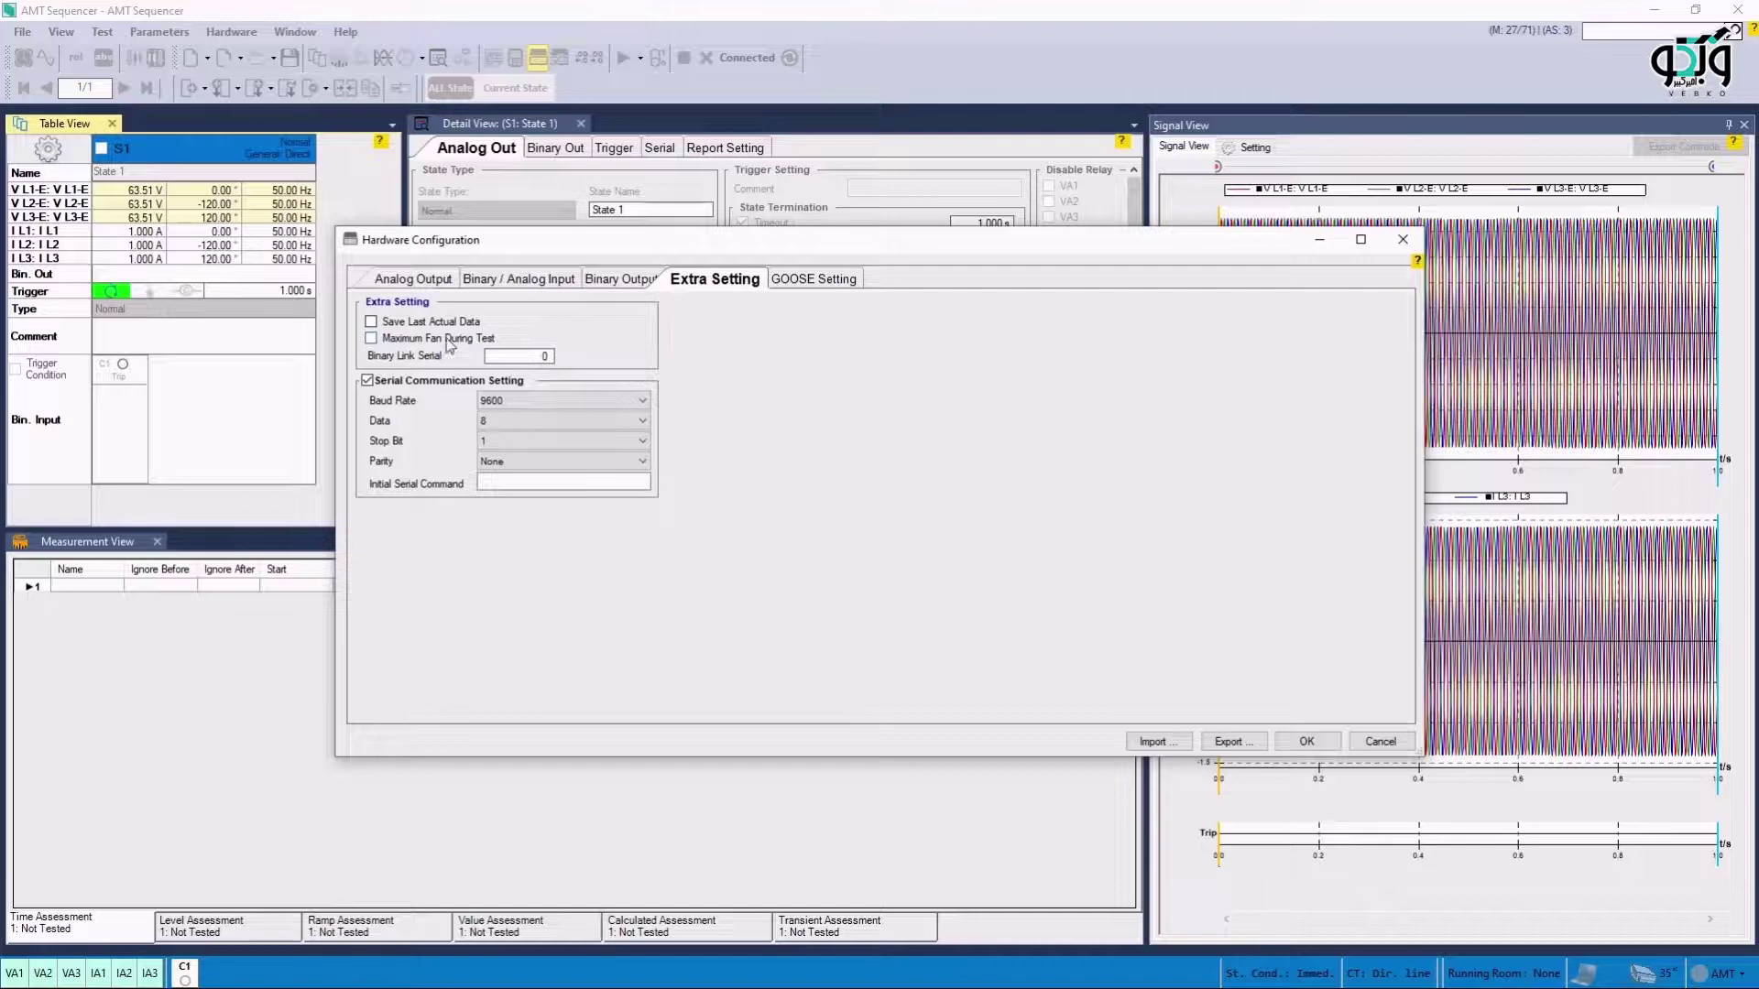
pyautogui.click(371, 339)
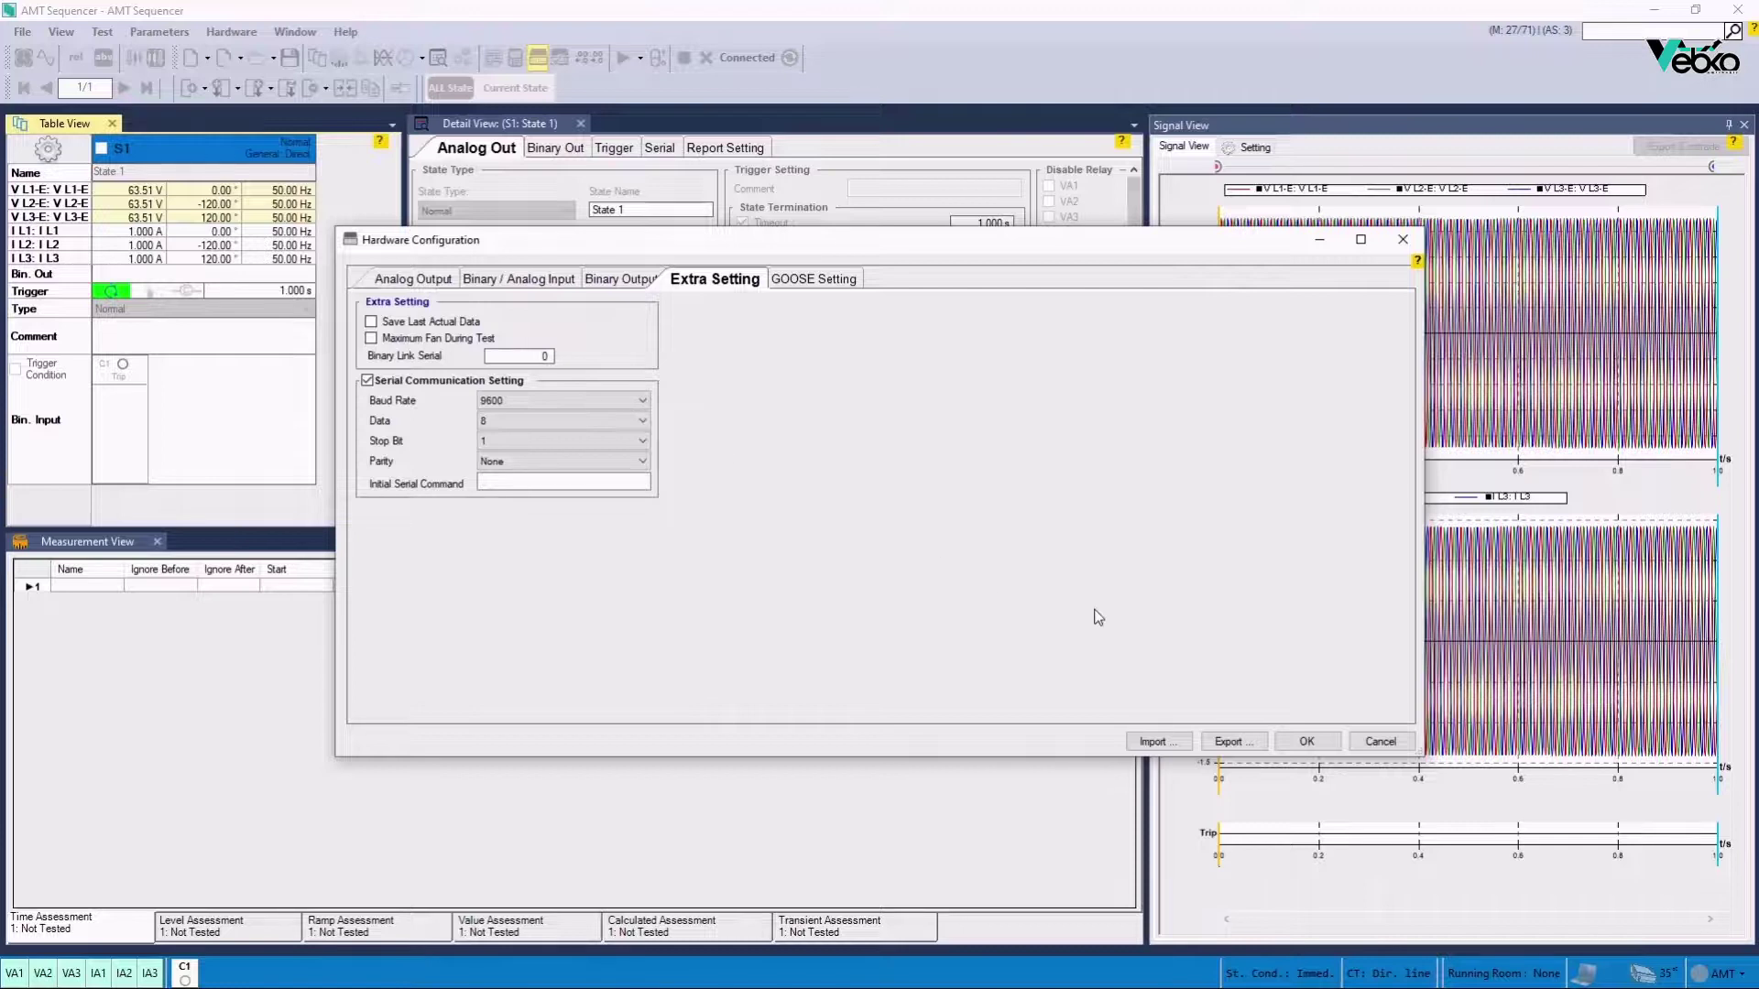
pyautogui.click(1305, 741)
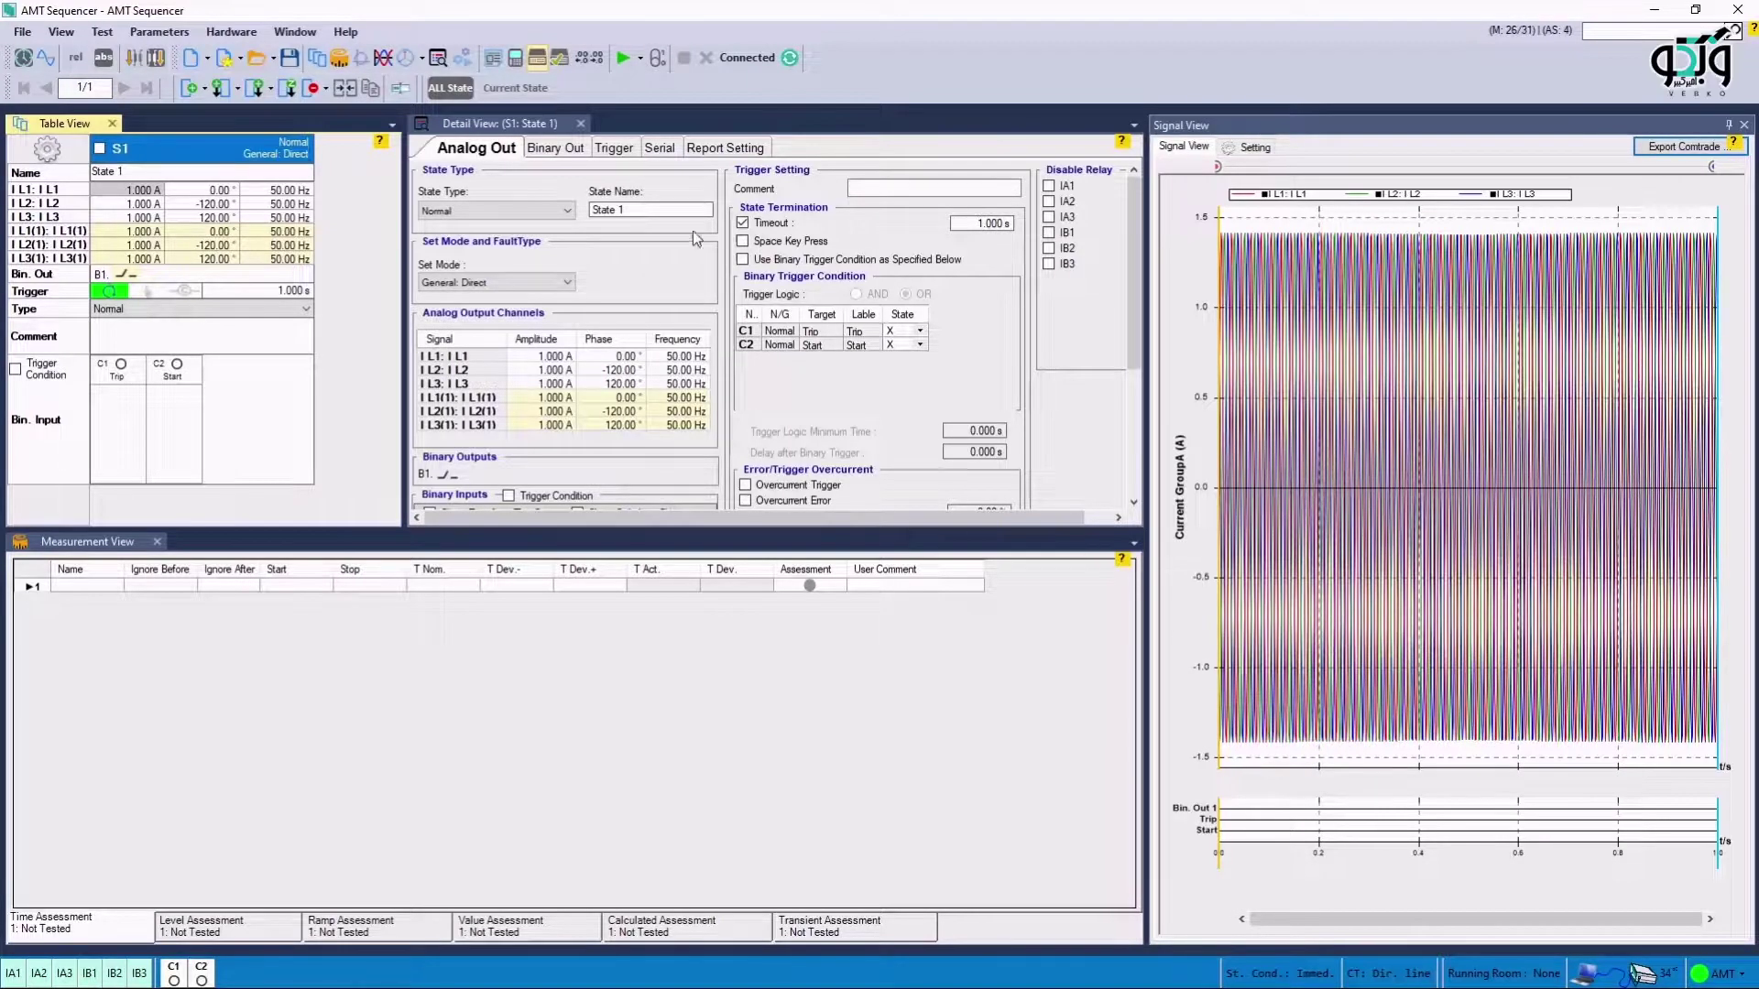
# Enter test object device LINE DIFF, manufacturer SIEMENS, type 7SD61, primary current 400 A
pyautogui.click(515, 56)
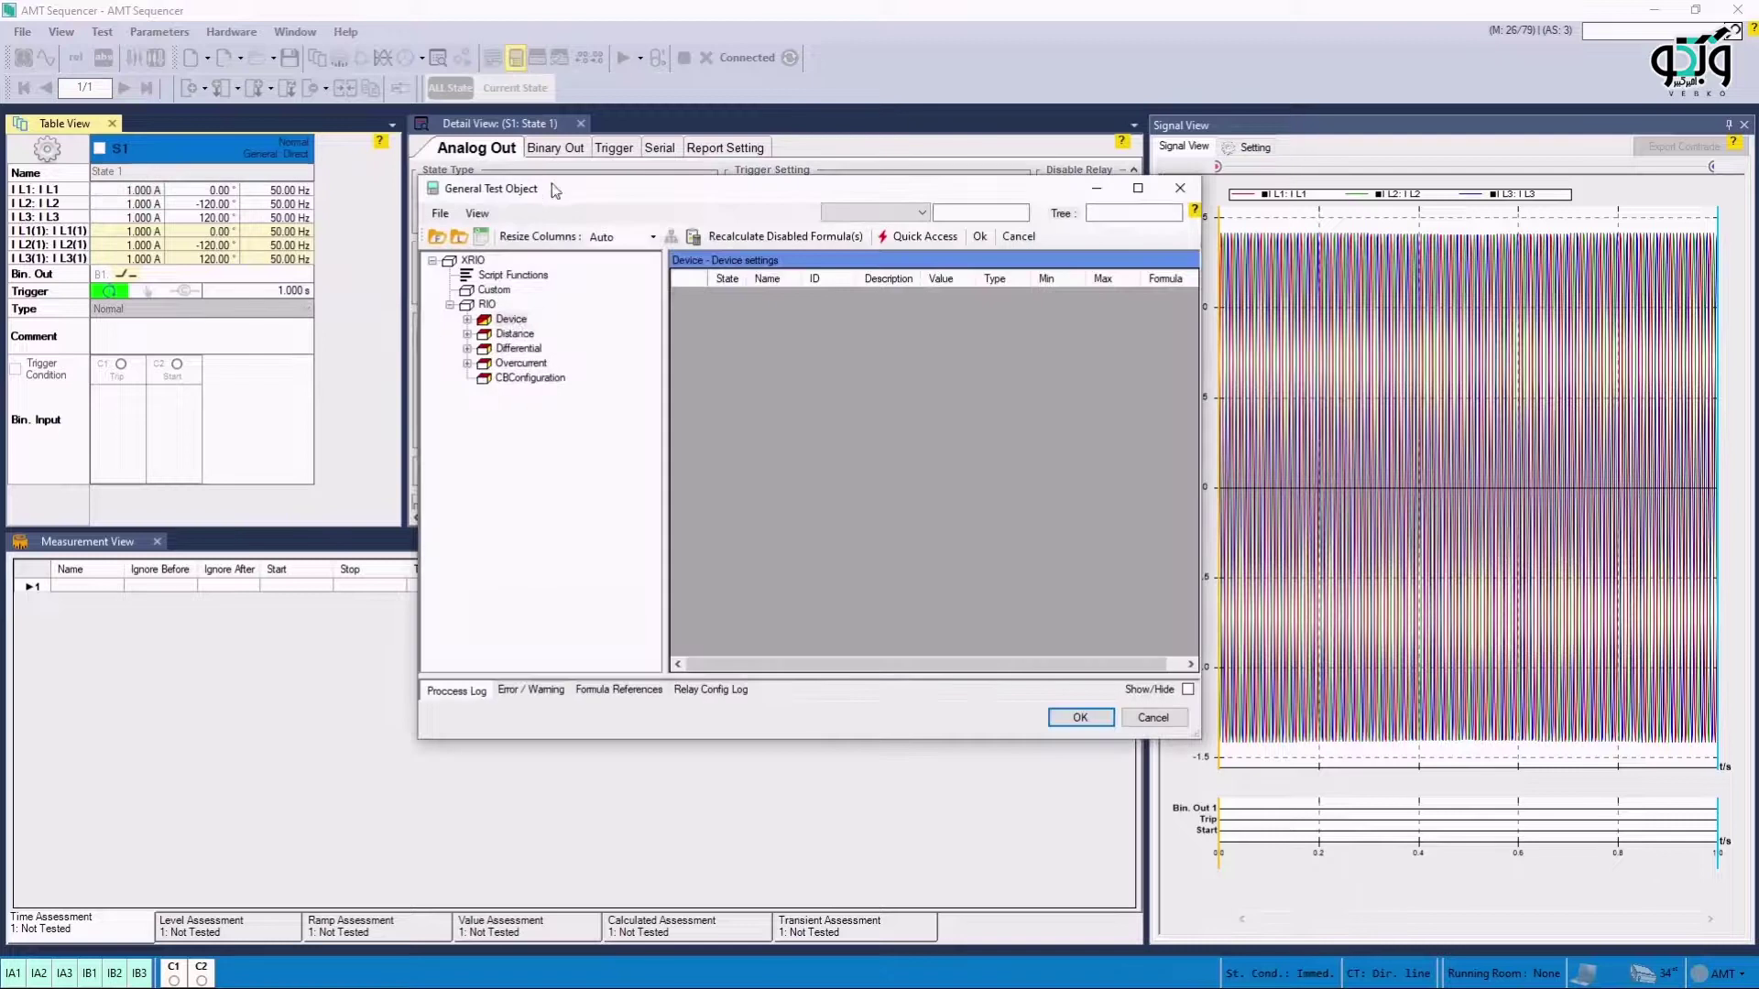
pyautogui.doubleClick(511, 320)
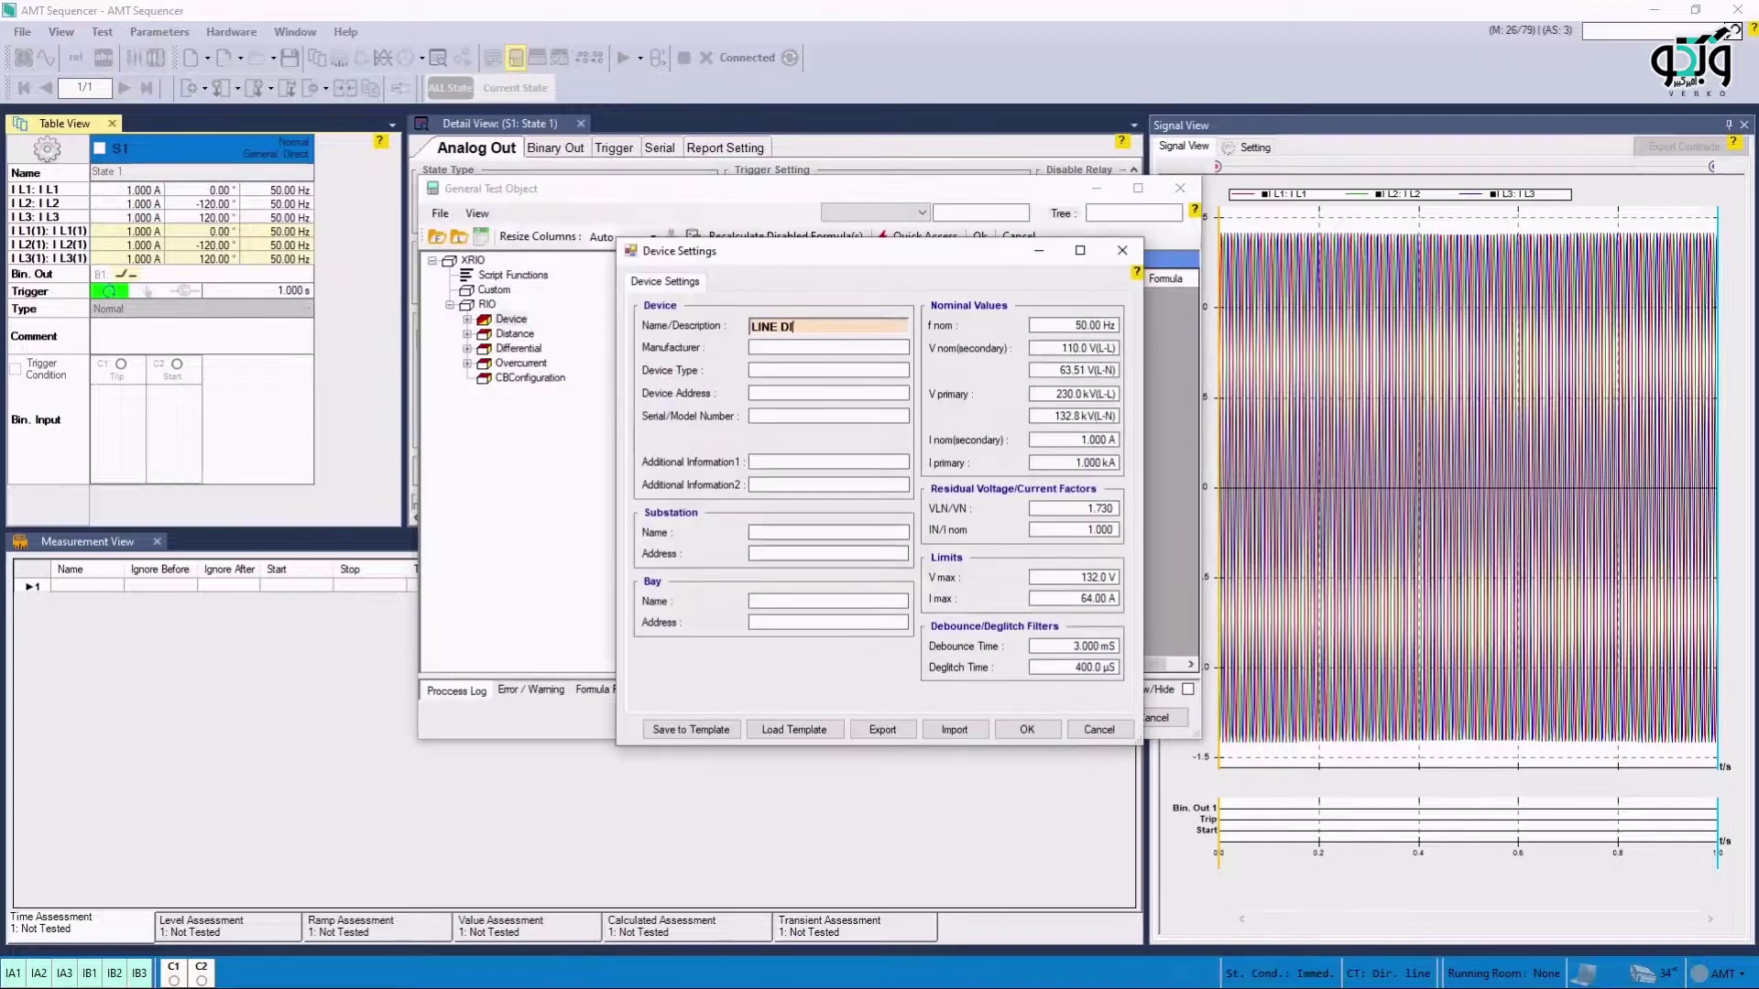
pyautogui.click(801, 347)
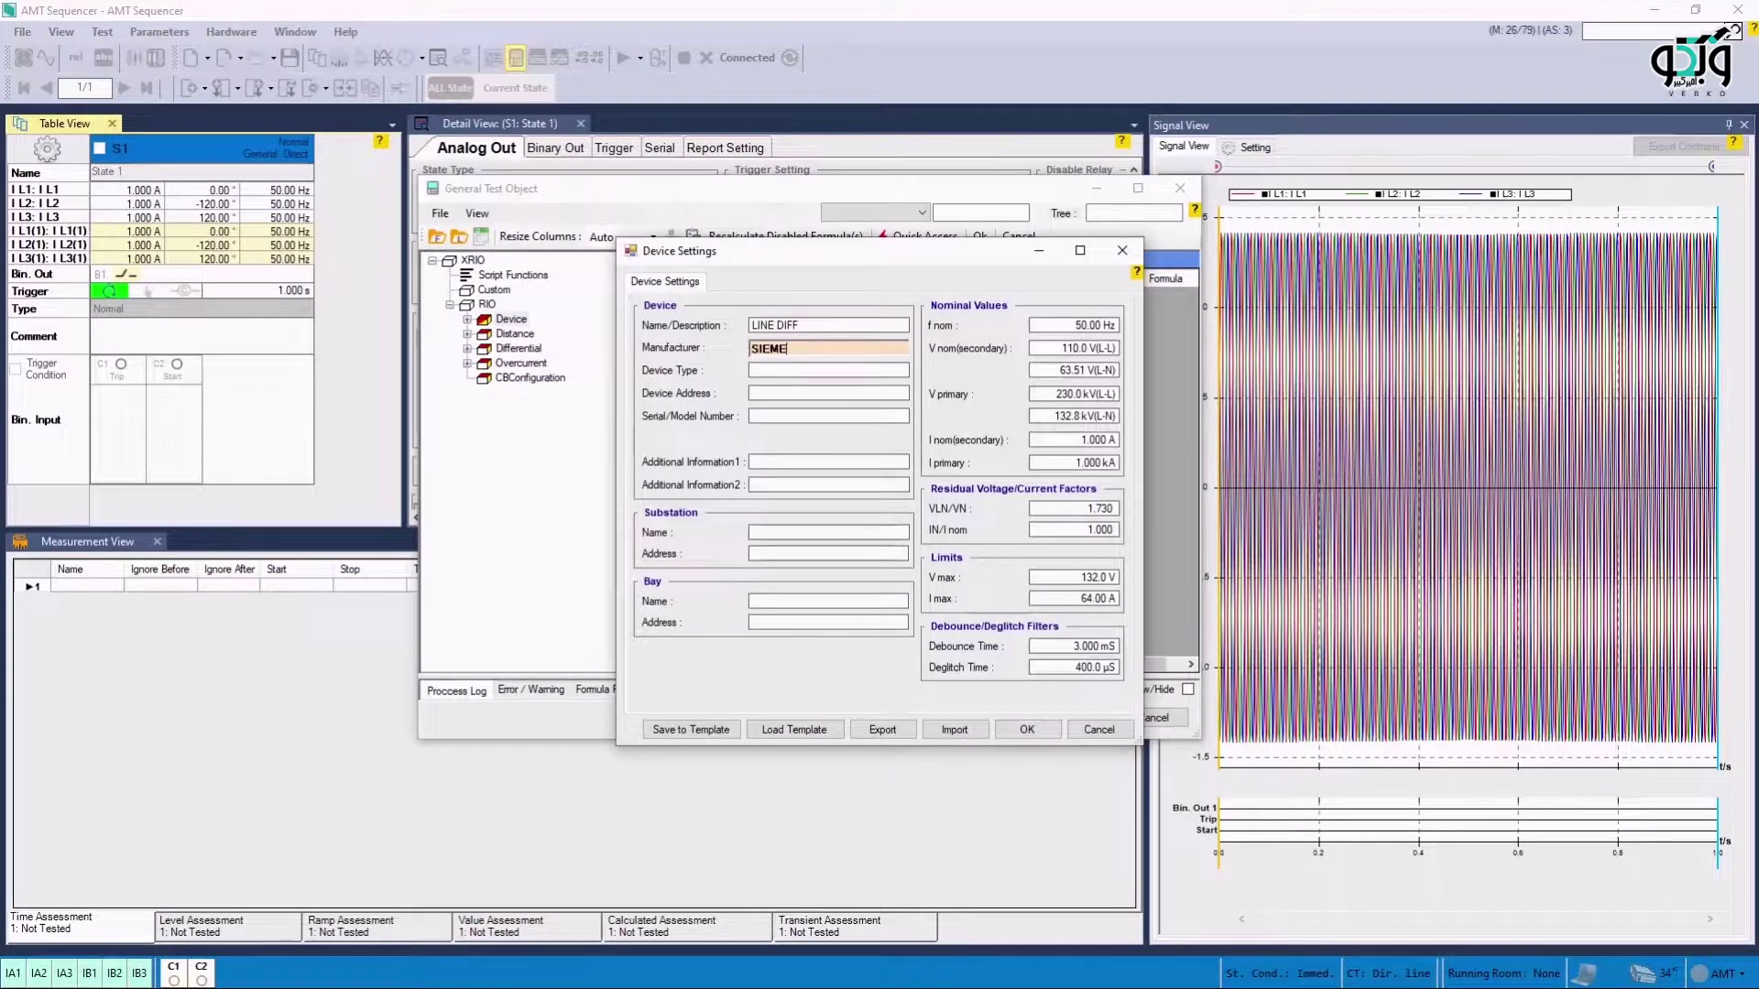
pyautogui.click(827, 370)
pyautogui.write('7SD61')
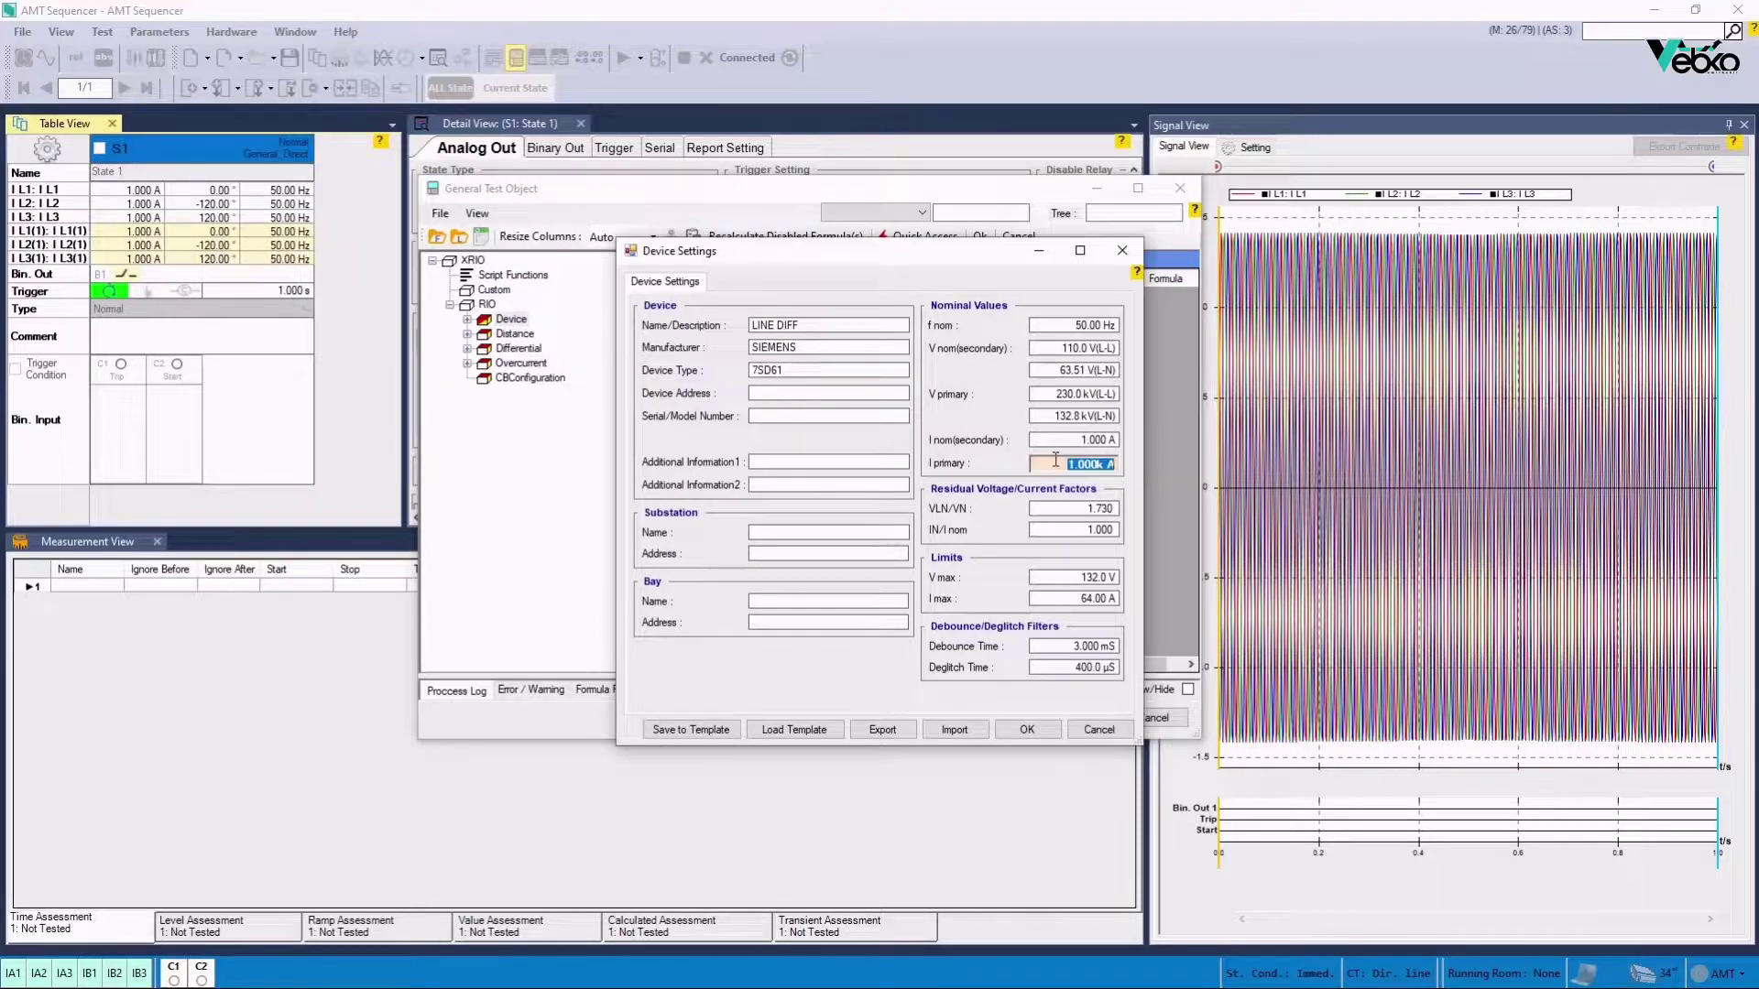
pyautogui.write('400')
pyautogui.click(1044, 440)
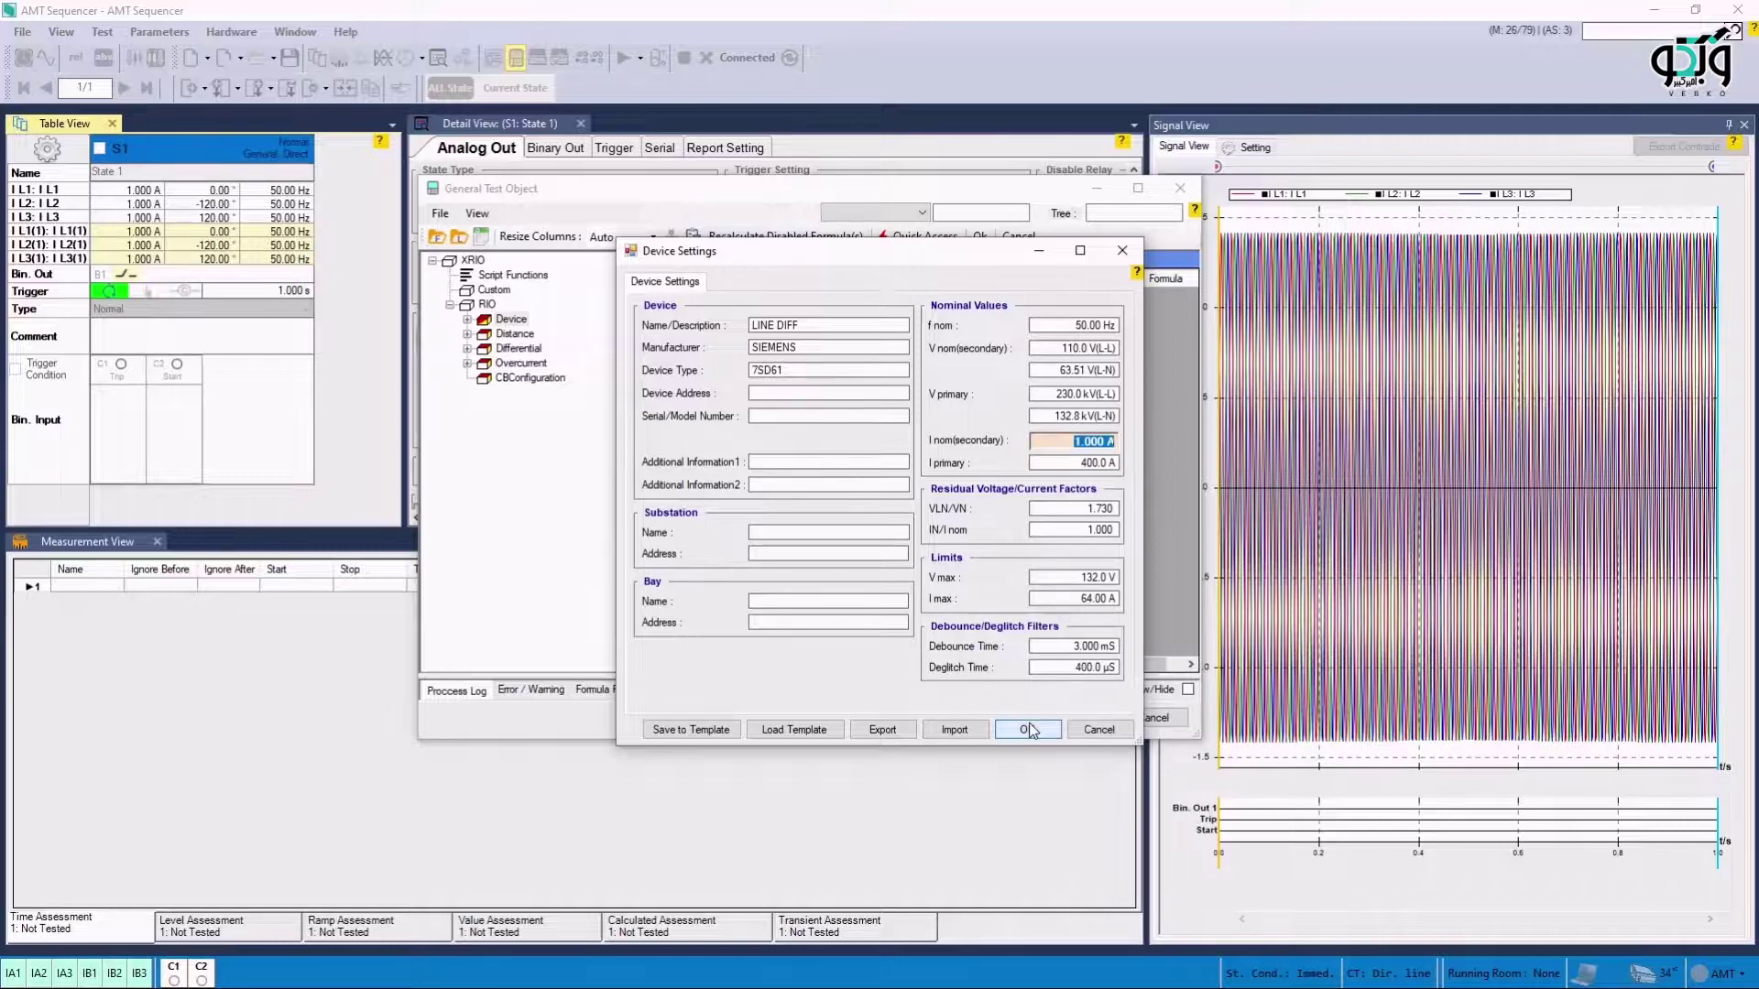
pyautogui.click(1030, 729)
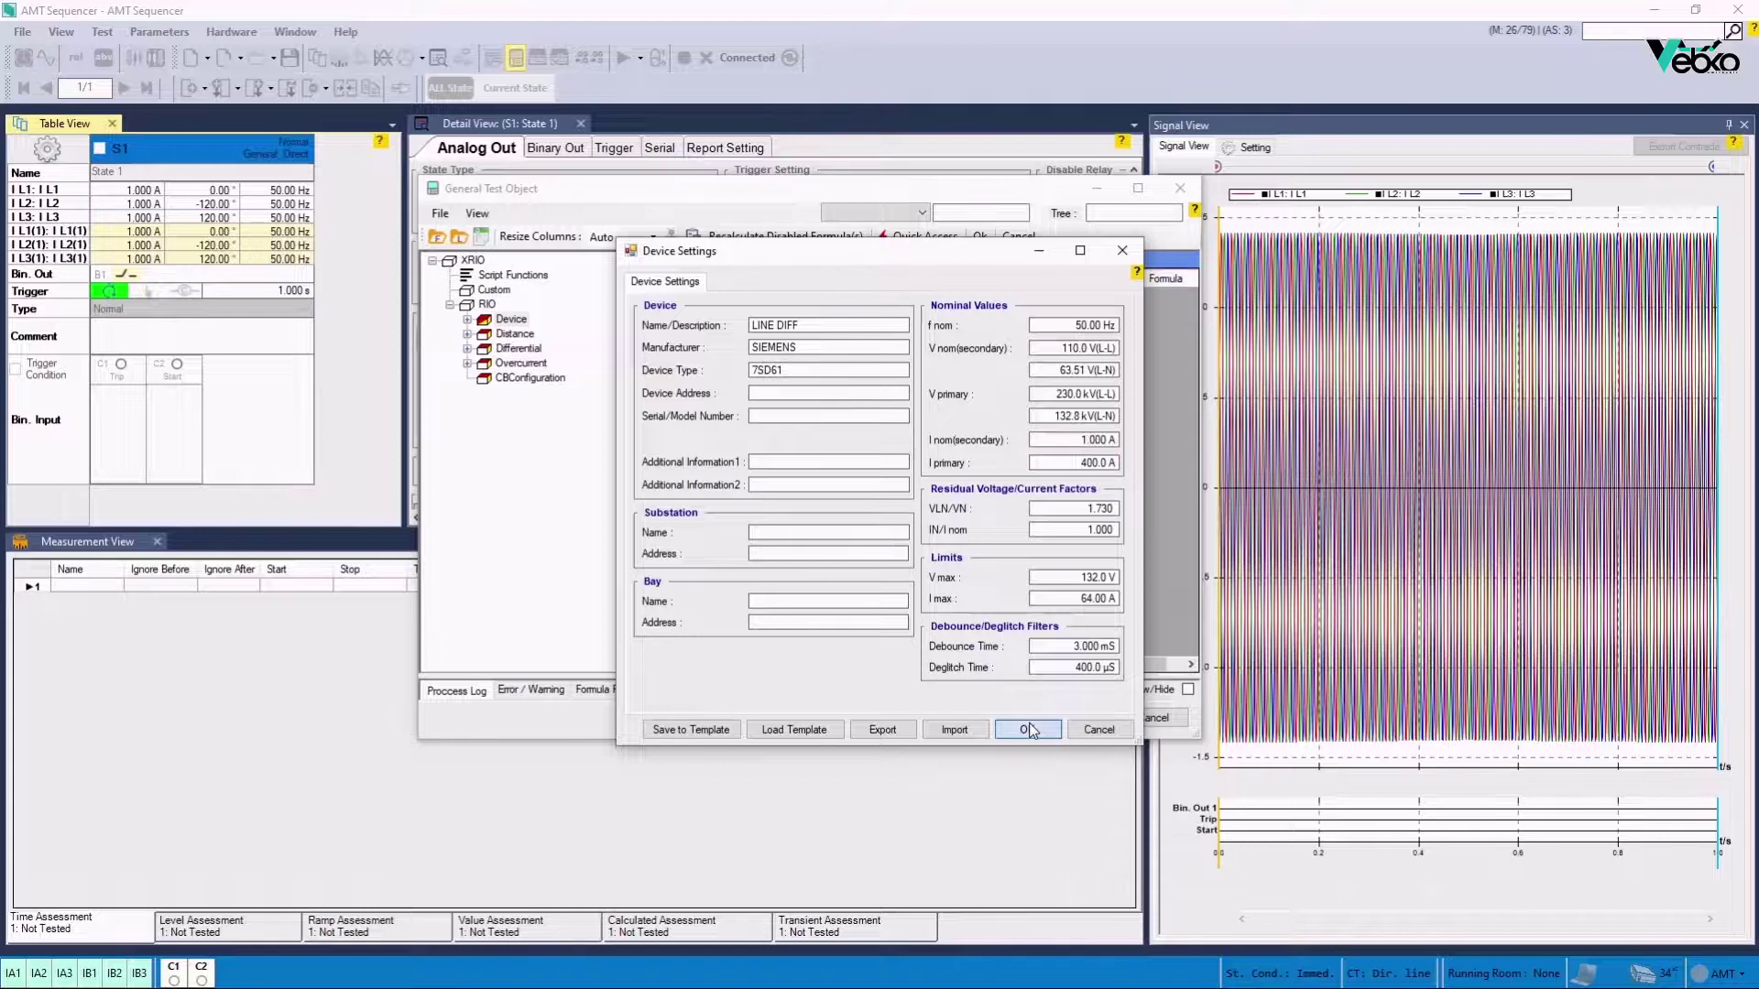
# Set I L1 to 100/600 (166.7 mA) and give I L2 and I L3 equal magnitudes
pyautogui.click(1053, 718)
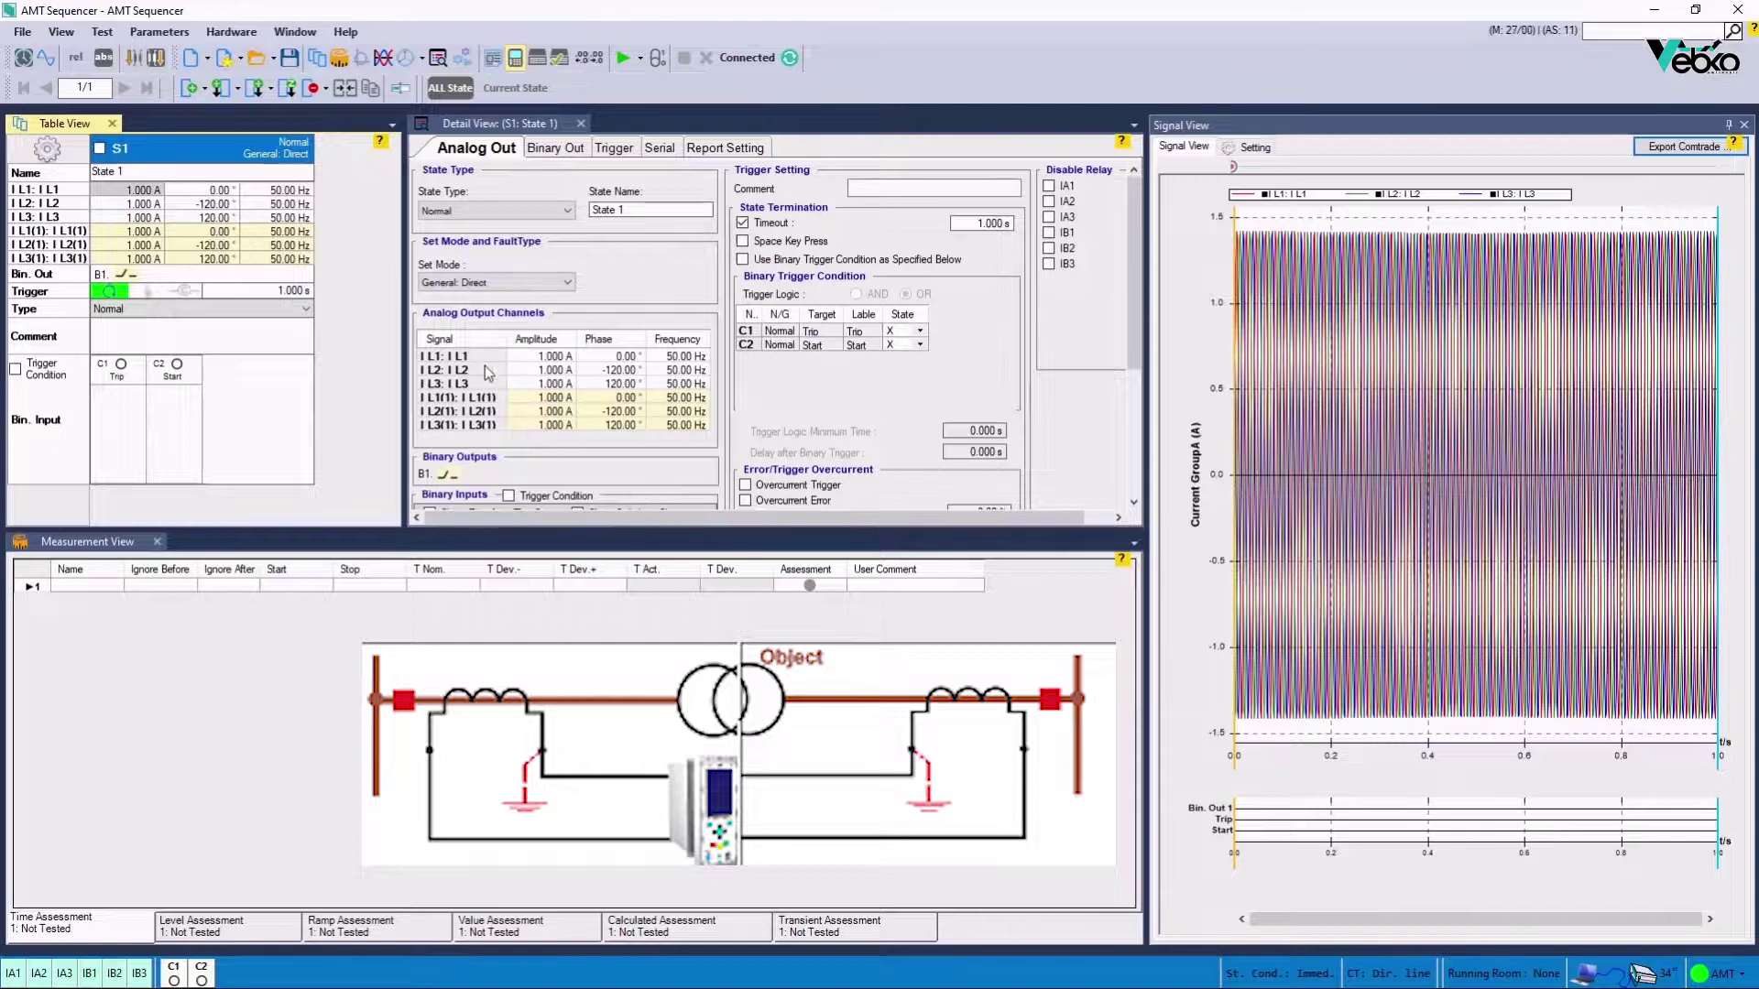
pyautogui.click(137, 192)
pyautogui.write('0.25')
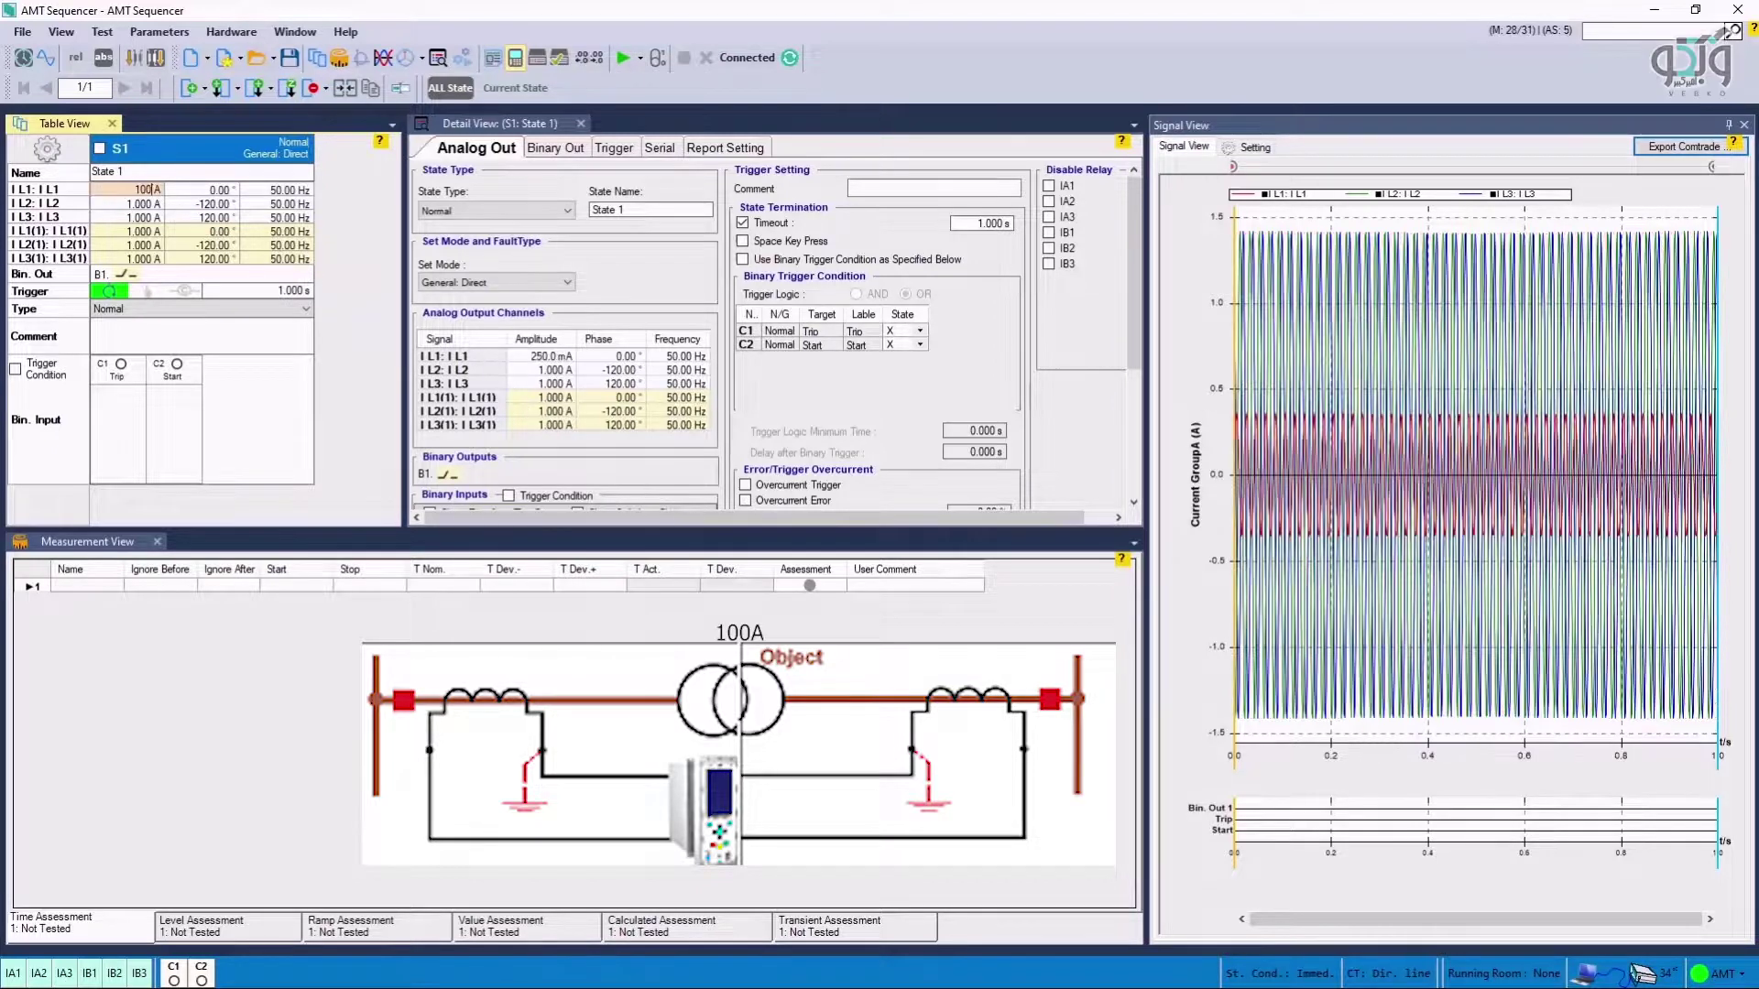
pyautogui.press('Return')
pyautogui.write('/600')
pyautogui.press('Return')
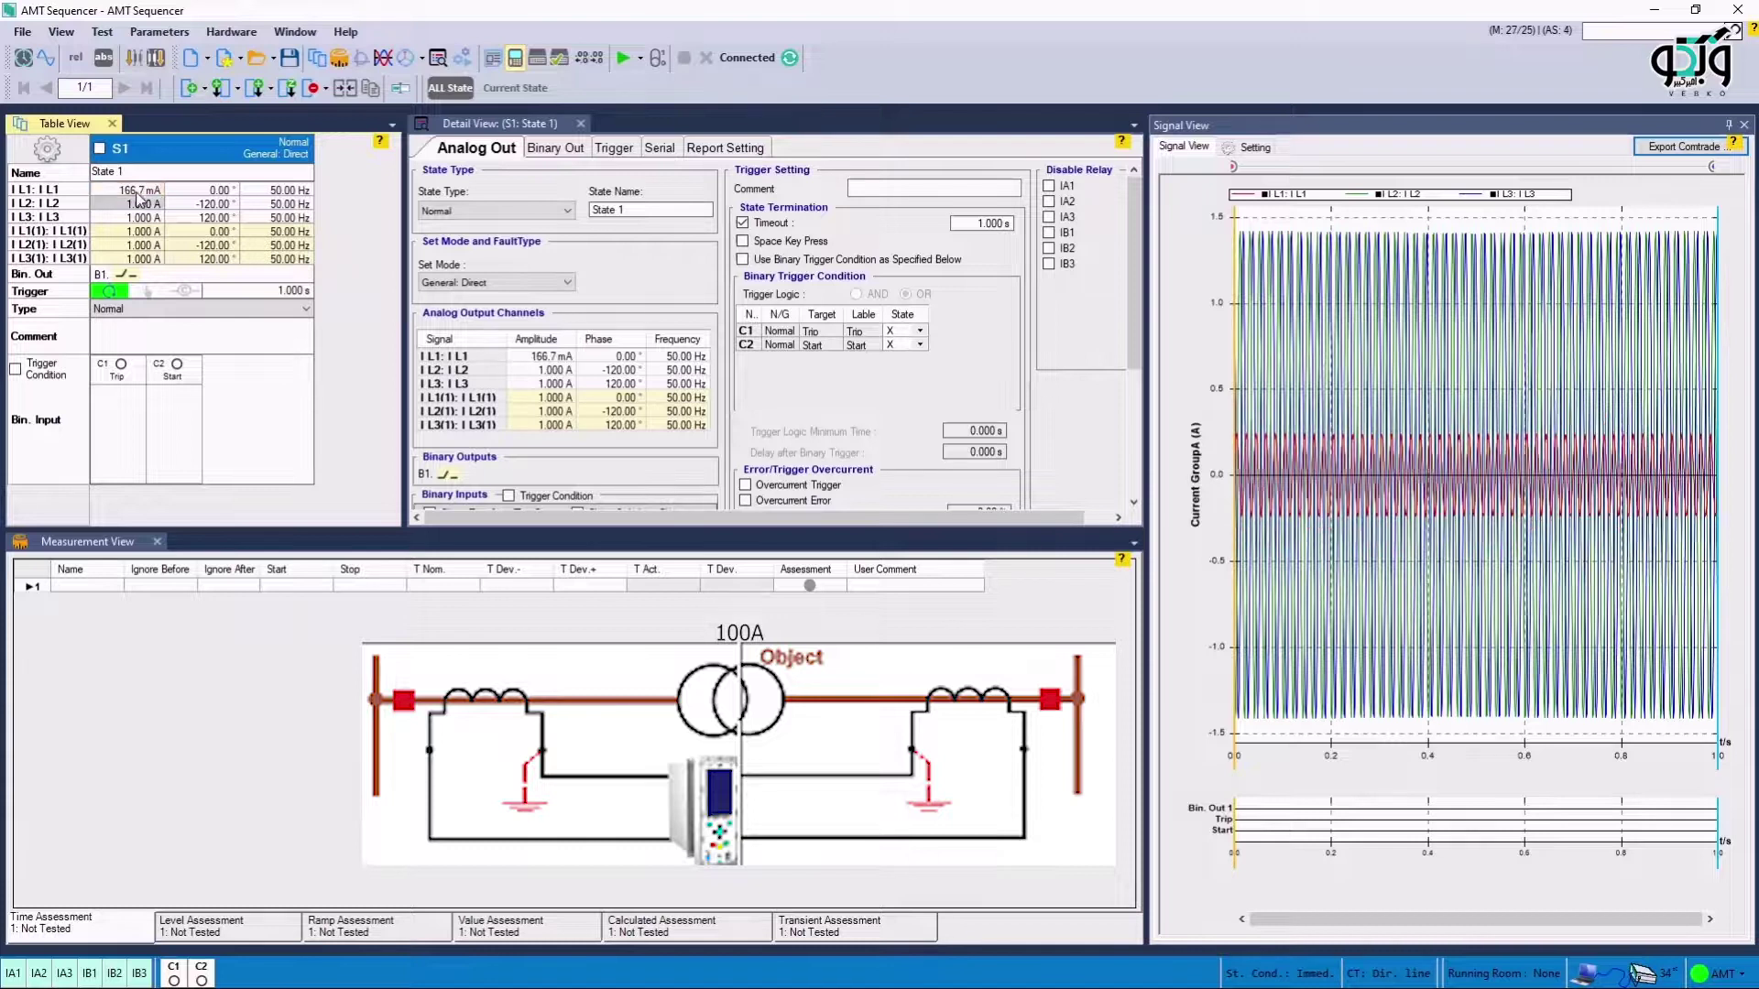
pyautogui.rightClick(130, 190)
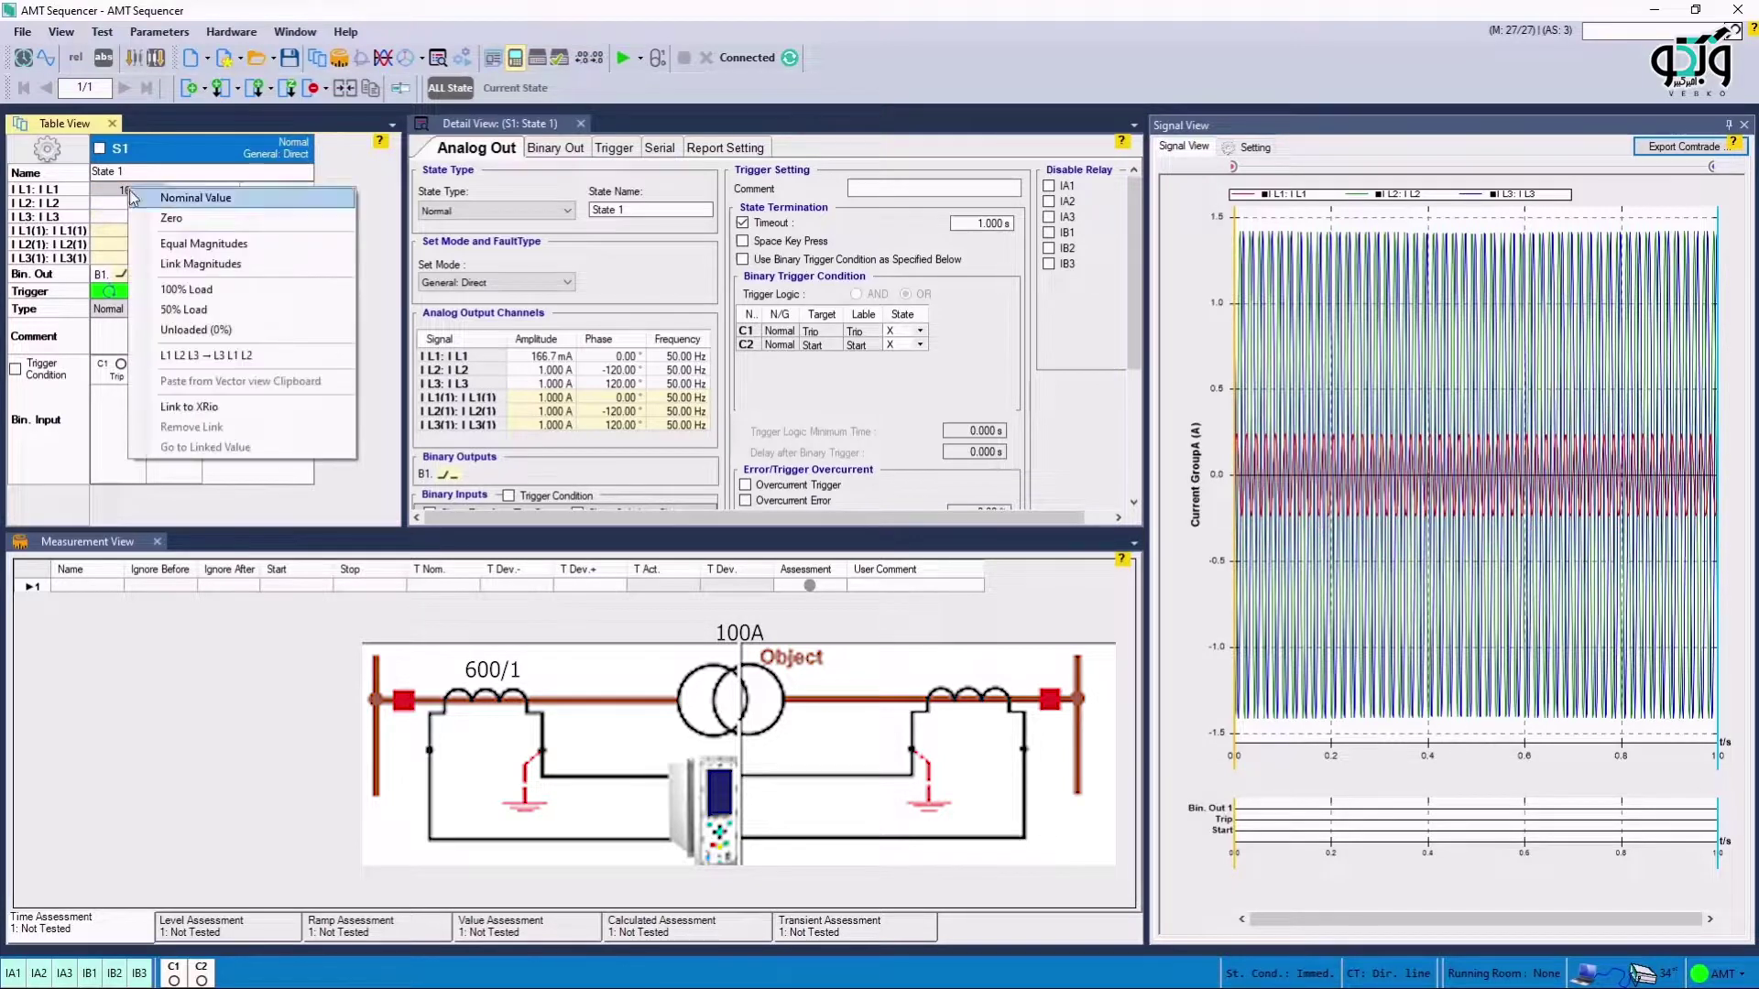
pyautogui.click(156, 243)
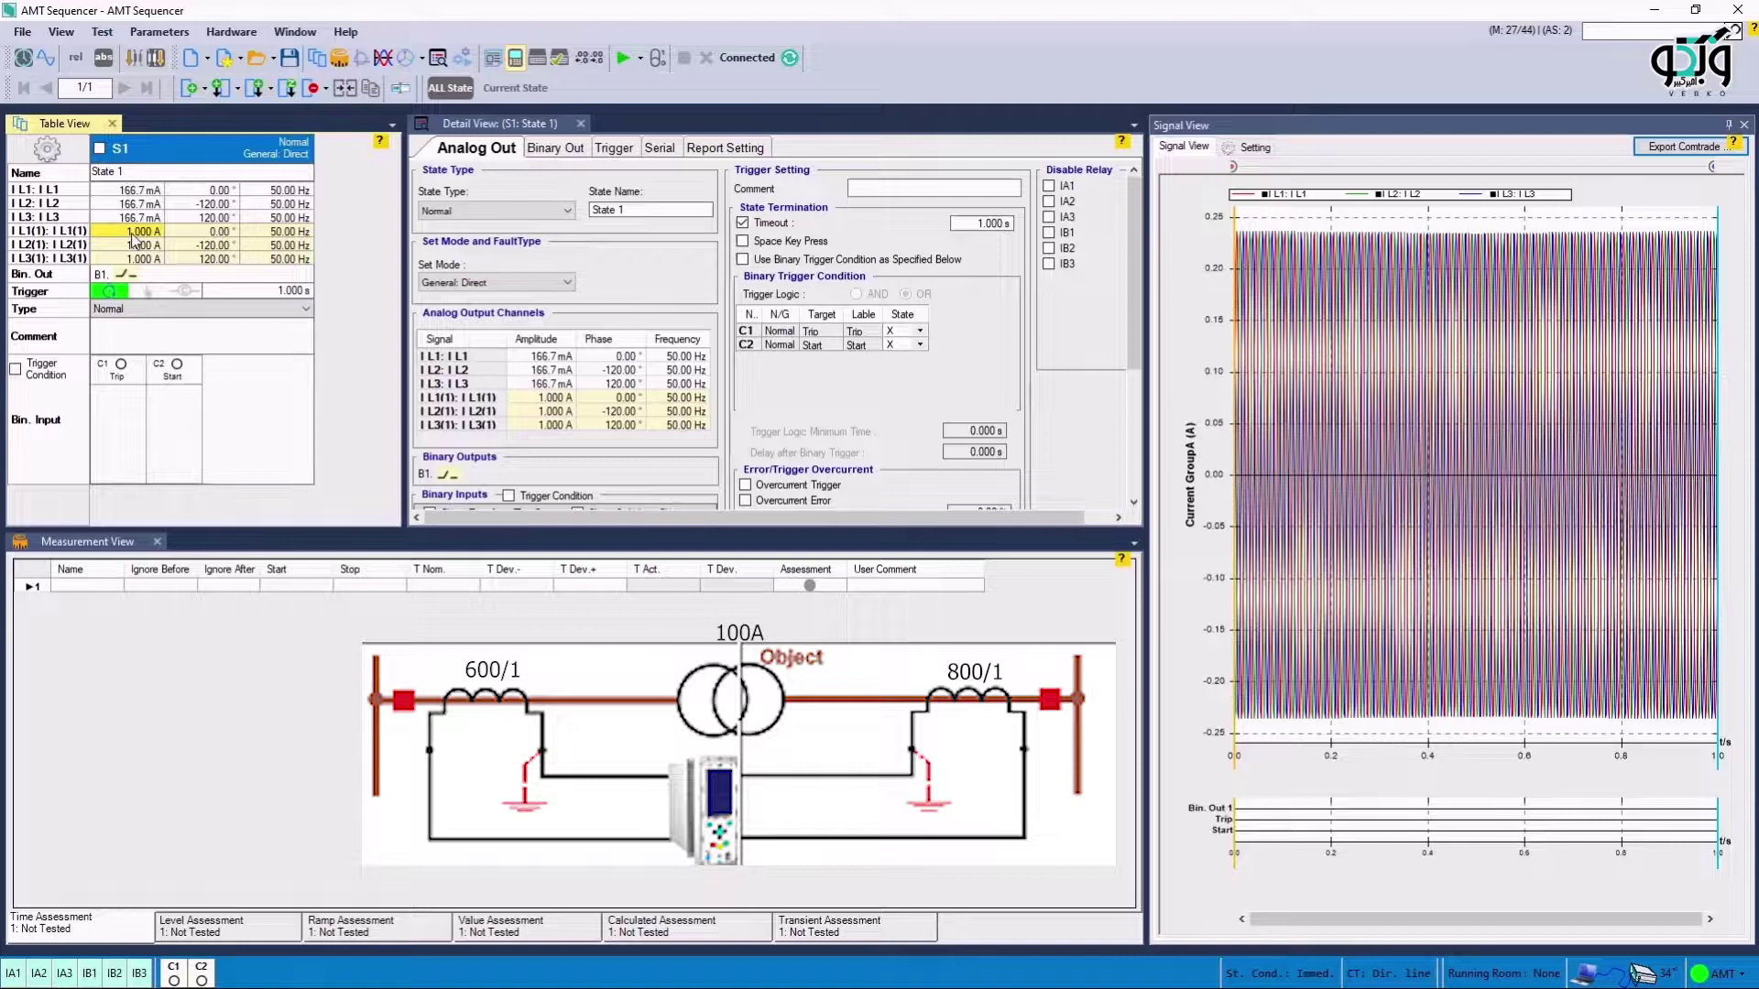
# Set I L1(1)–I L3(1) to 100/800 (125.0 mA) with I L1(1) at 180°
pyautogui.doubleClick(133, 234)
pyautogui.write('100/800')
pyautogui.press('Return')
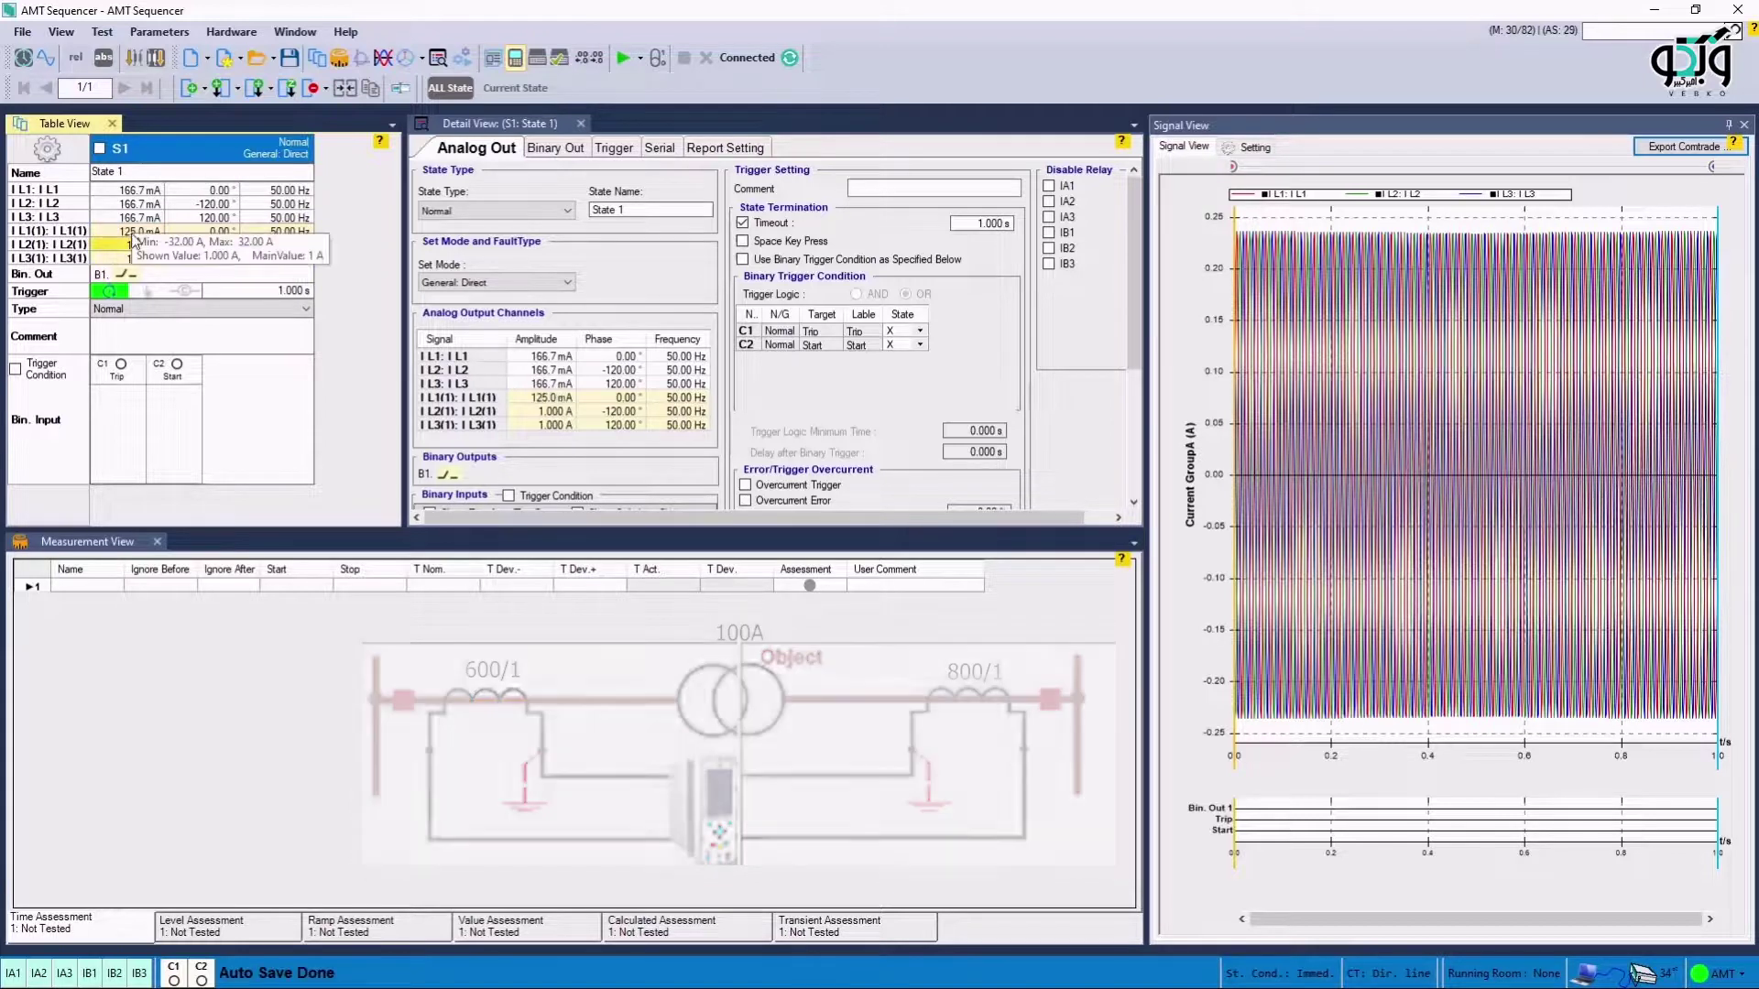
pyautogui.click(121, 232)
pyautogui.rightClick(122, 236)
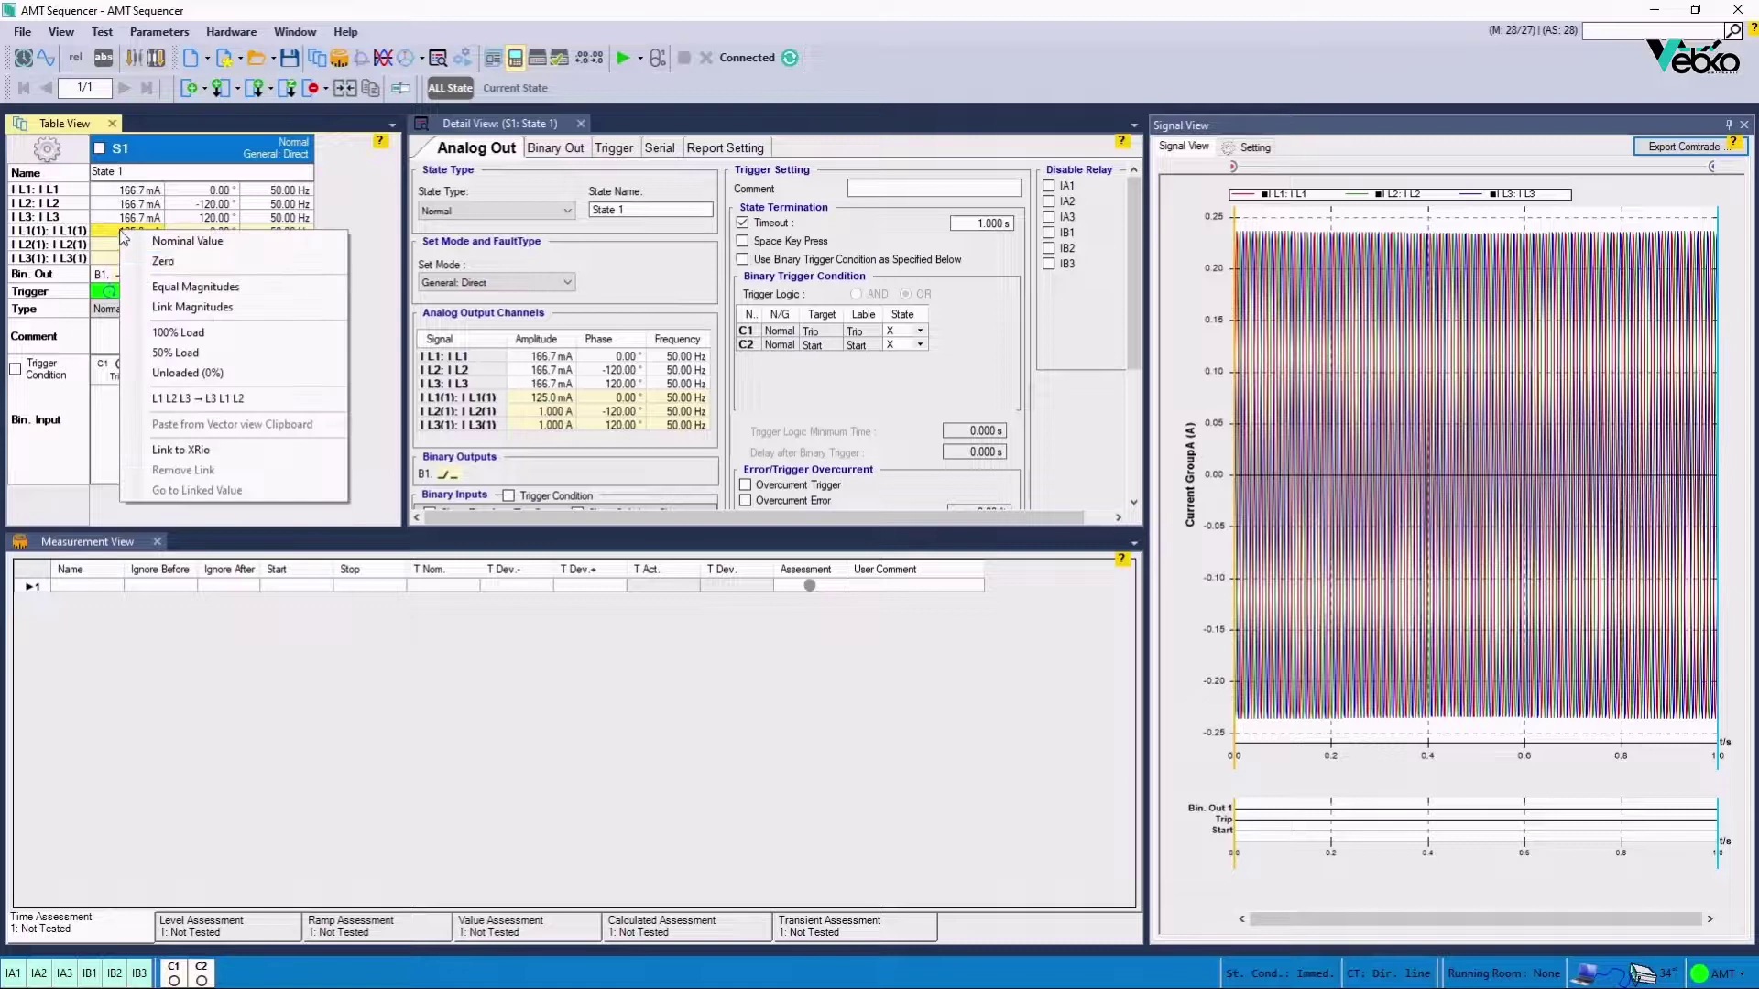
pyautogui.click(149, 288)
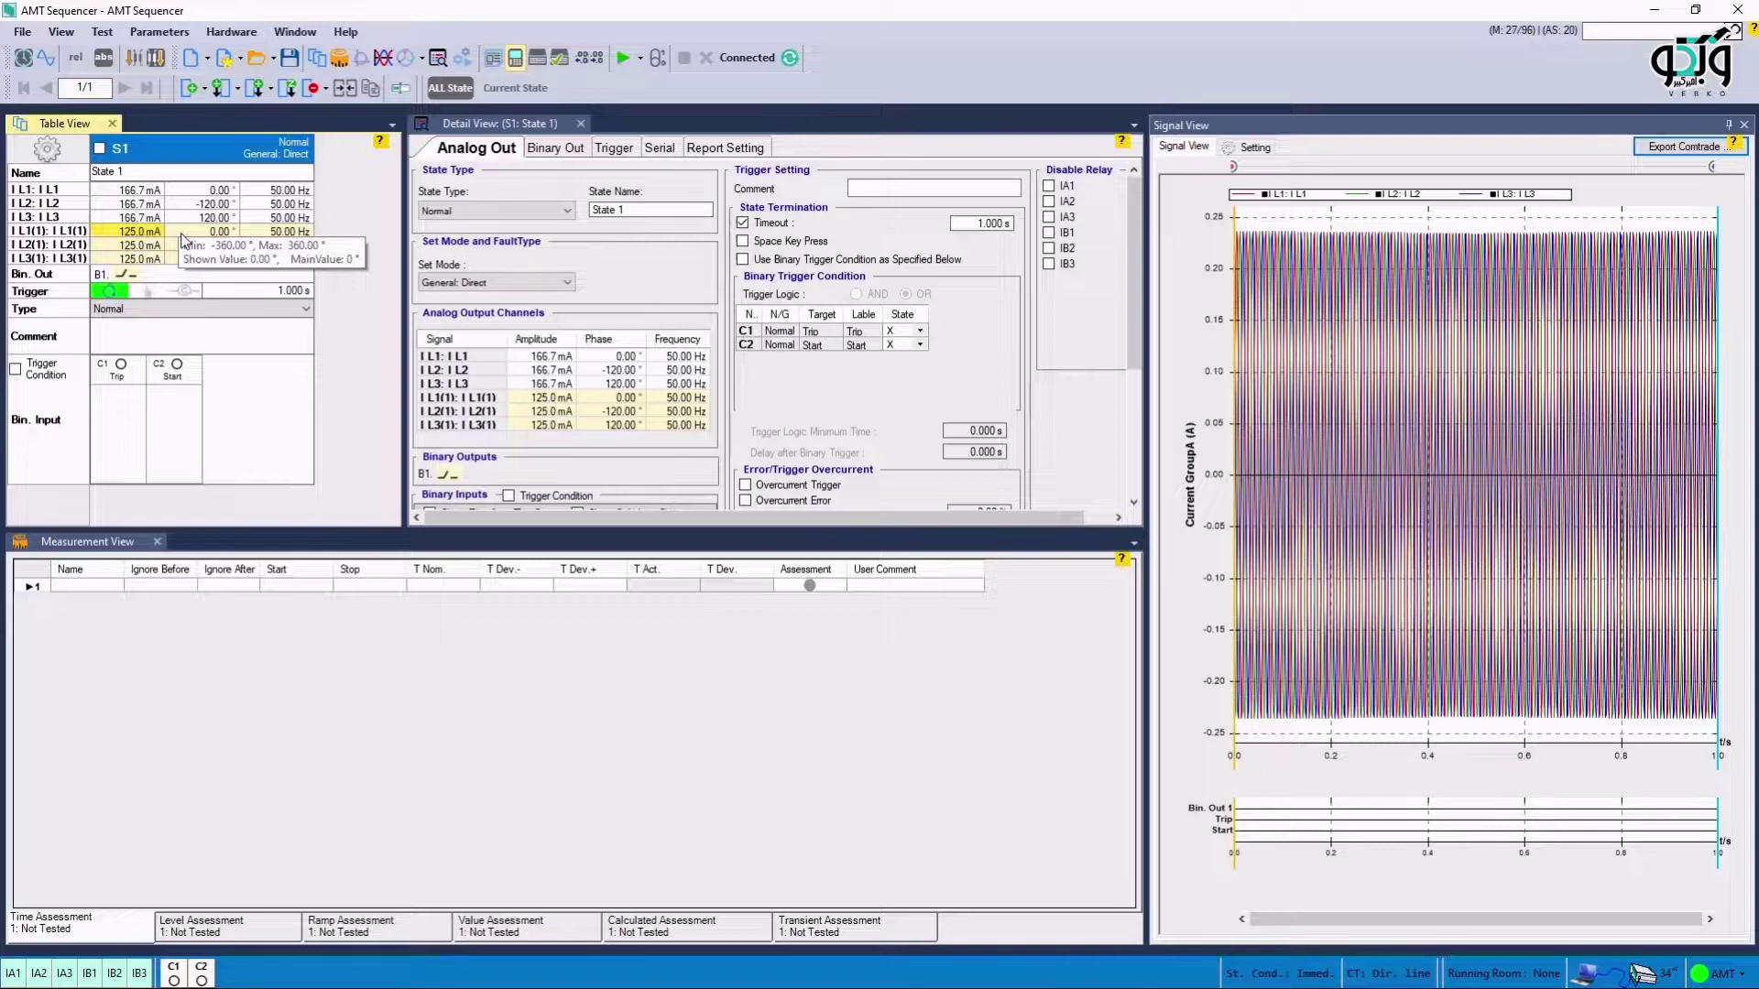
pyautogui.click(229, 231)
pyautogui.write('1')
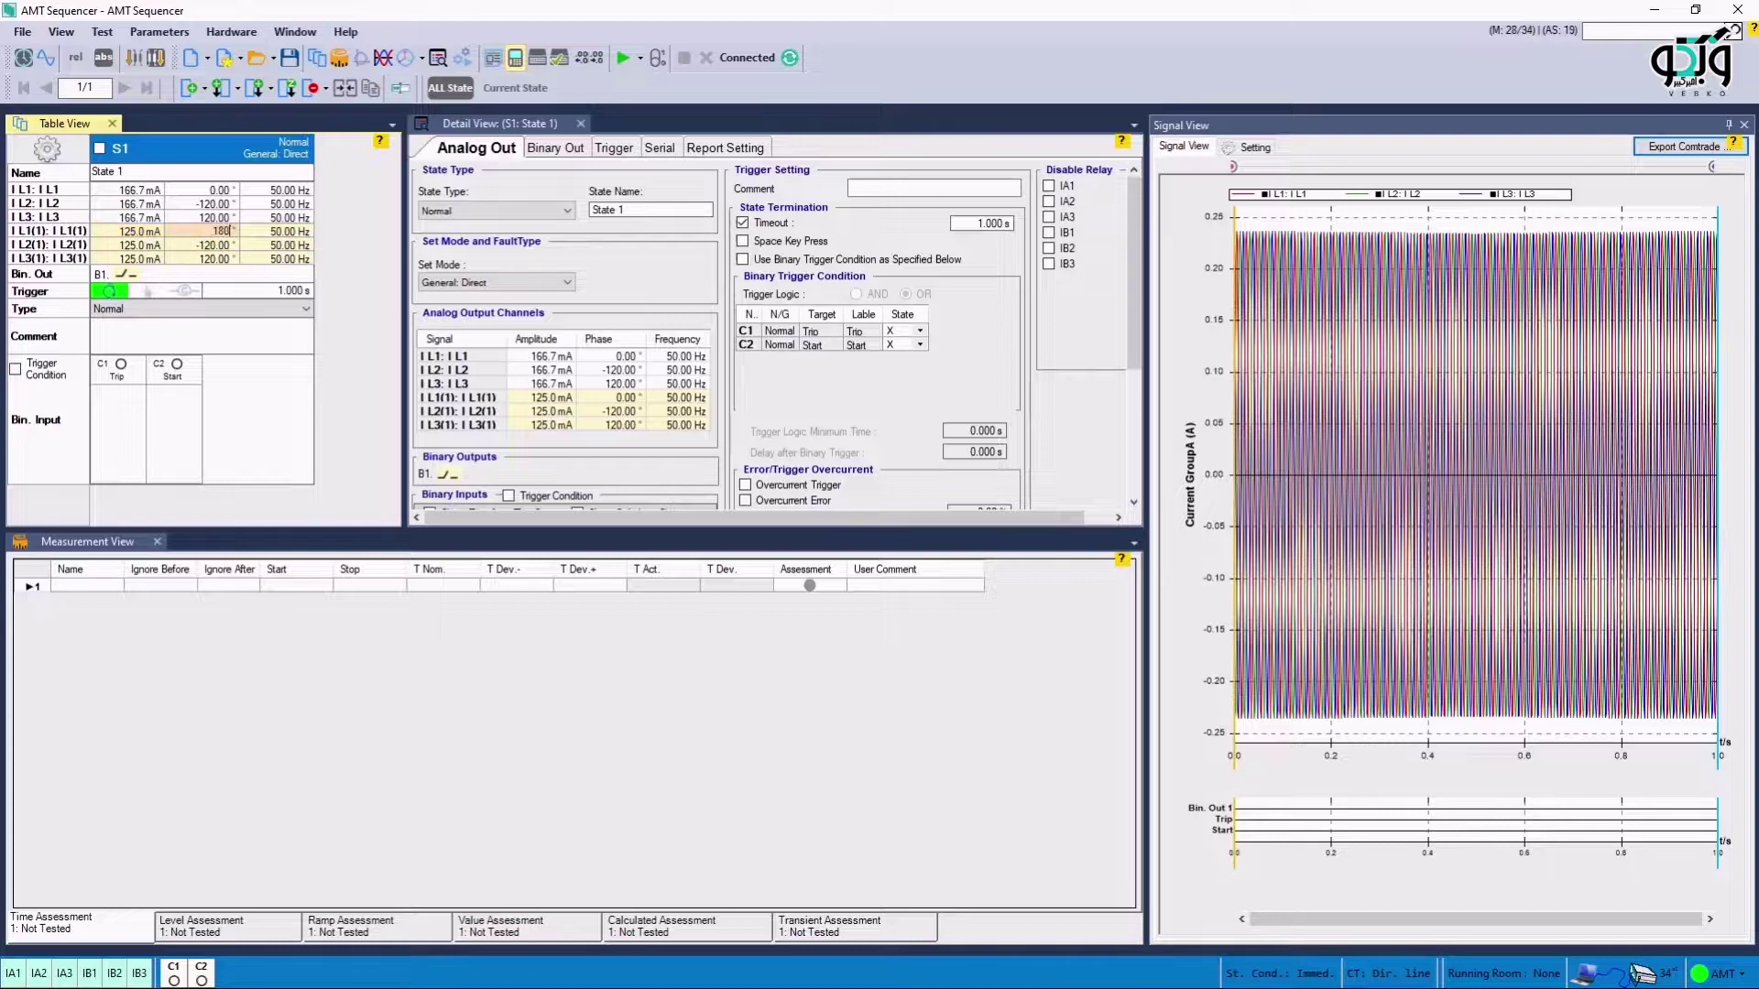
pyautogui.write('80')
pyautogui.press('Return')
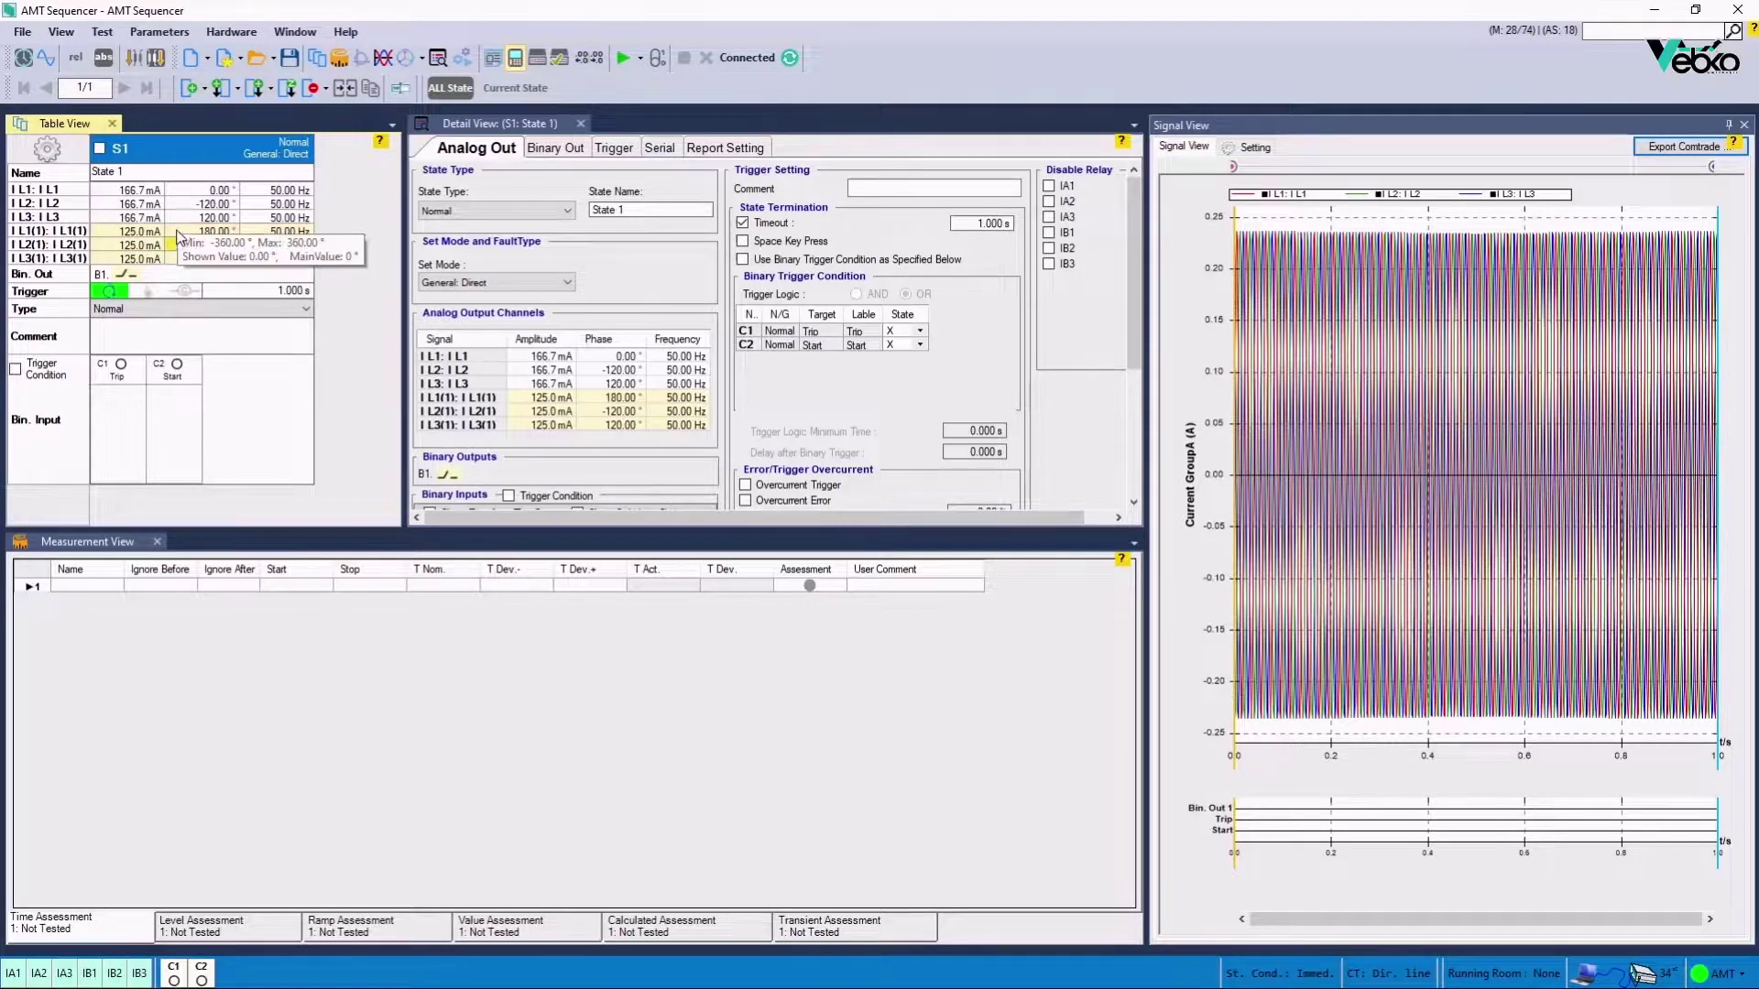
# Balance the side-2 current angles from I L1(1) to 180°, 60° and 300°
pyautogui.click(177, 236)
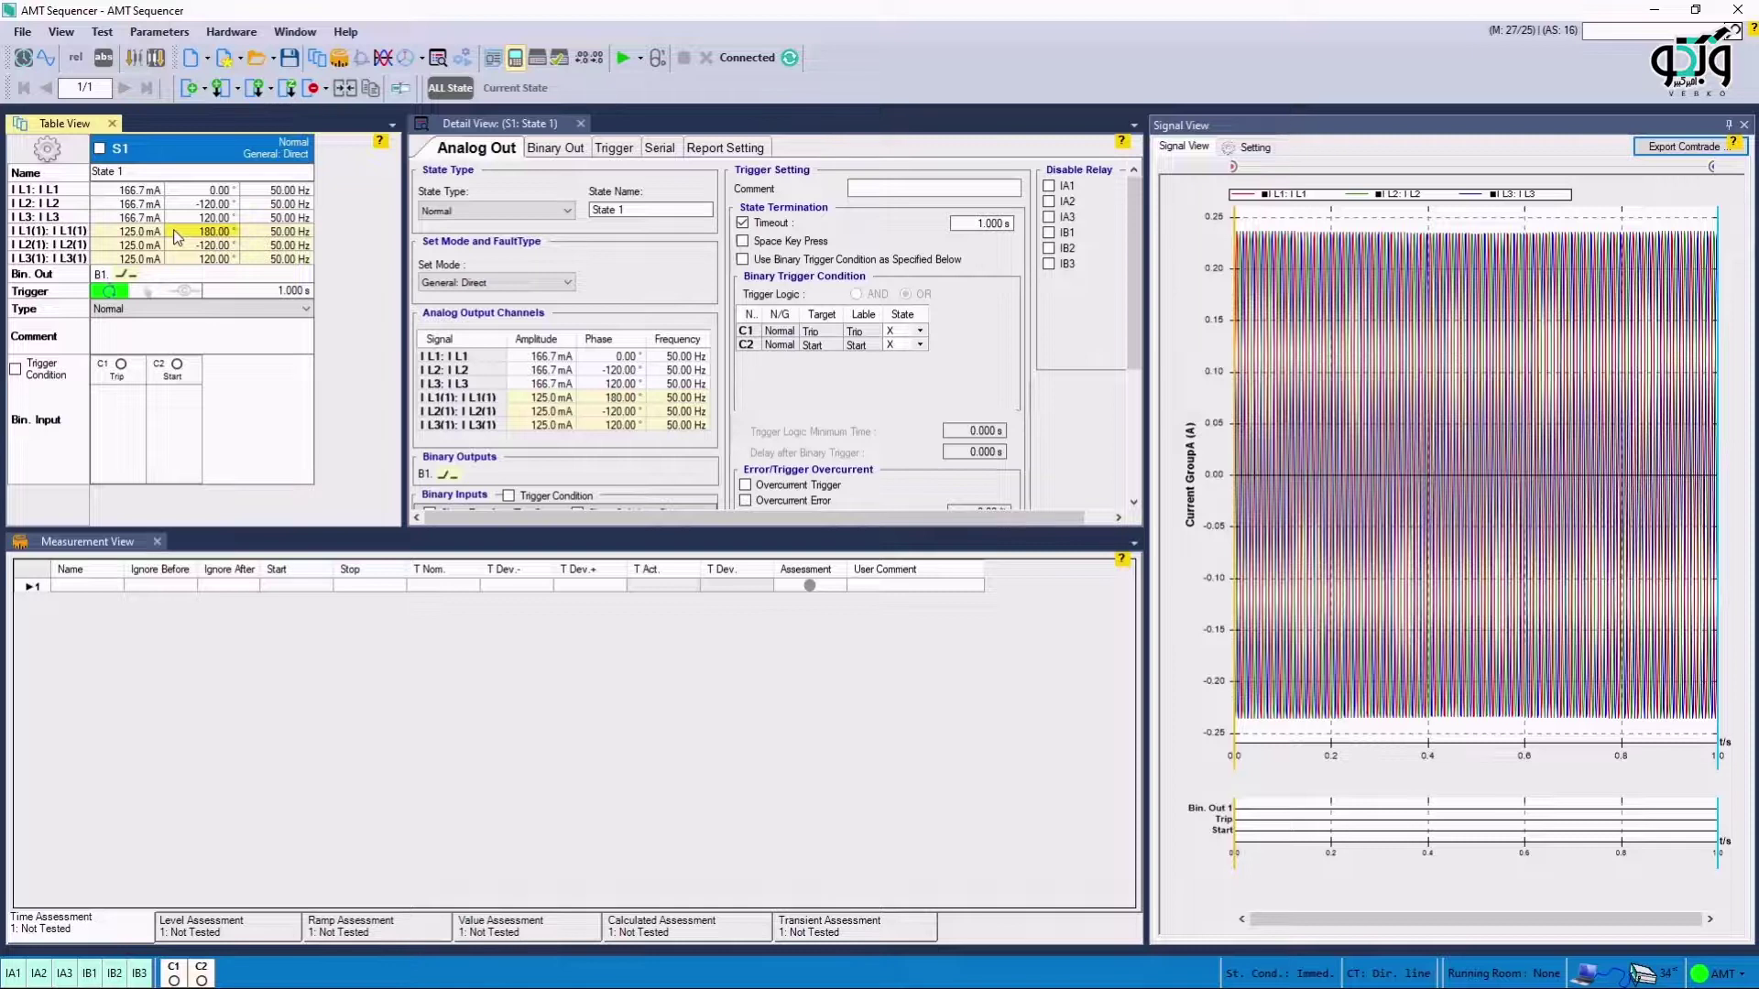
pyautogui.rightClick(177, 236)
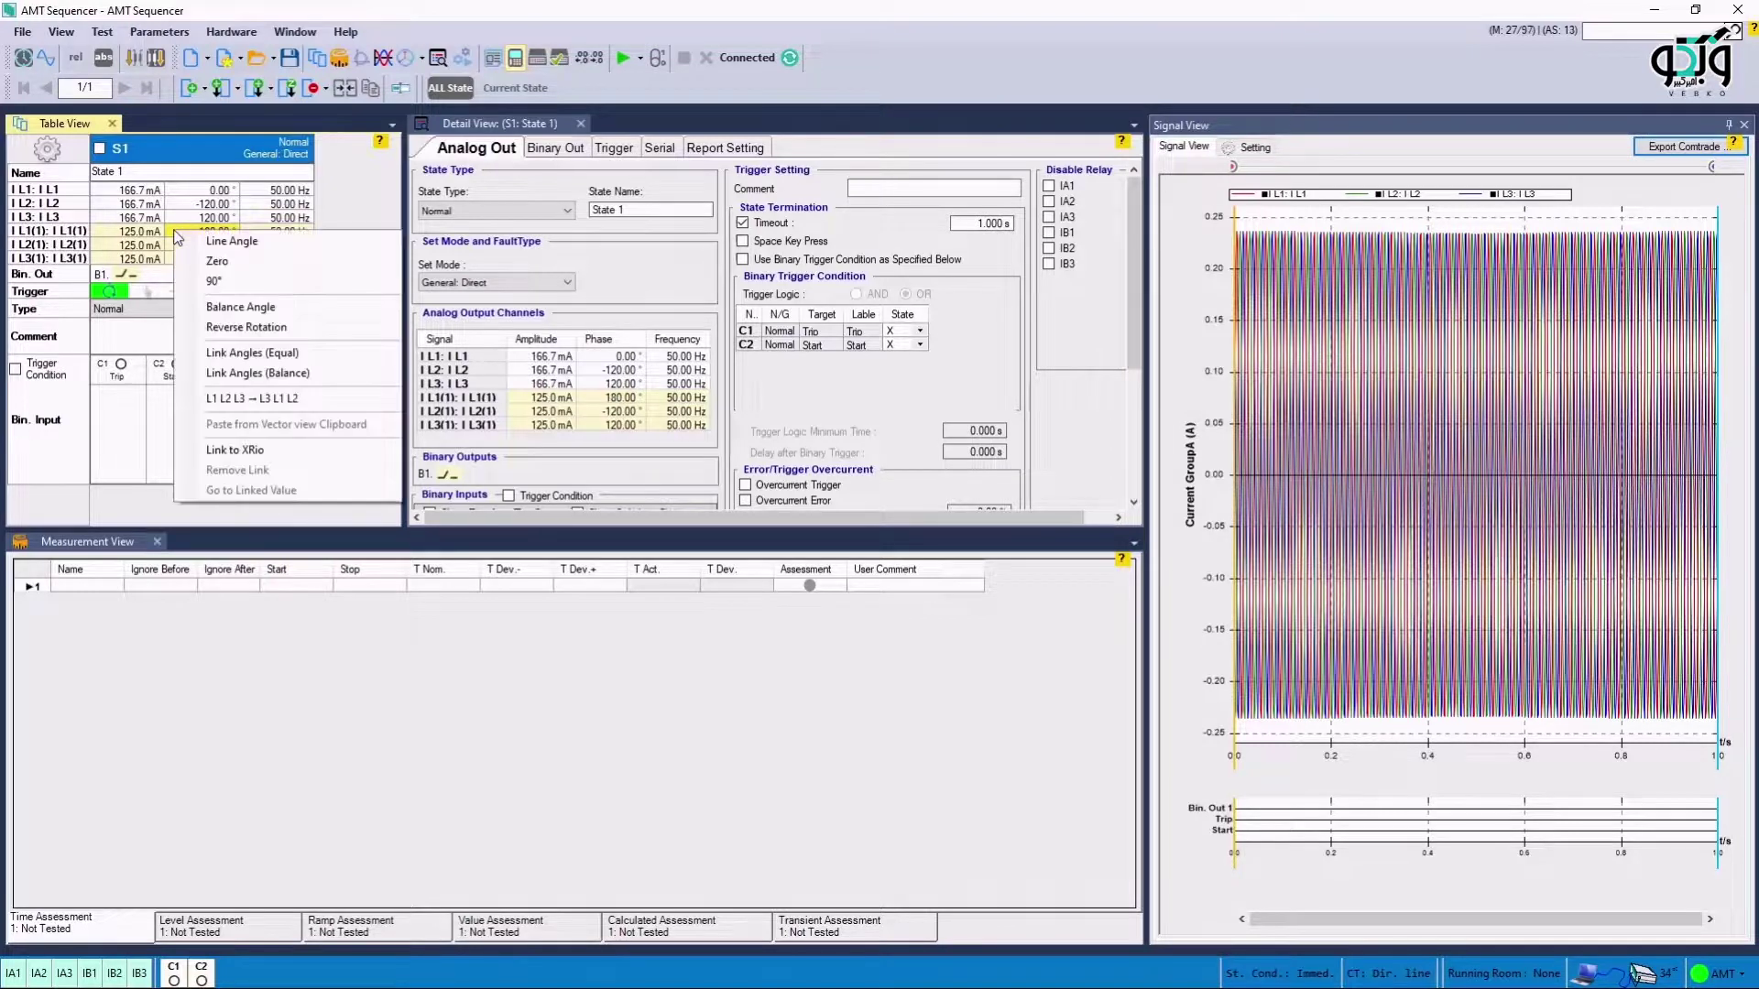
pyautogui.click(196, 307)
pyautogui.click(147, 291)
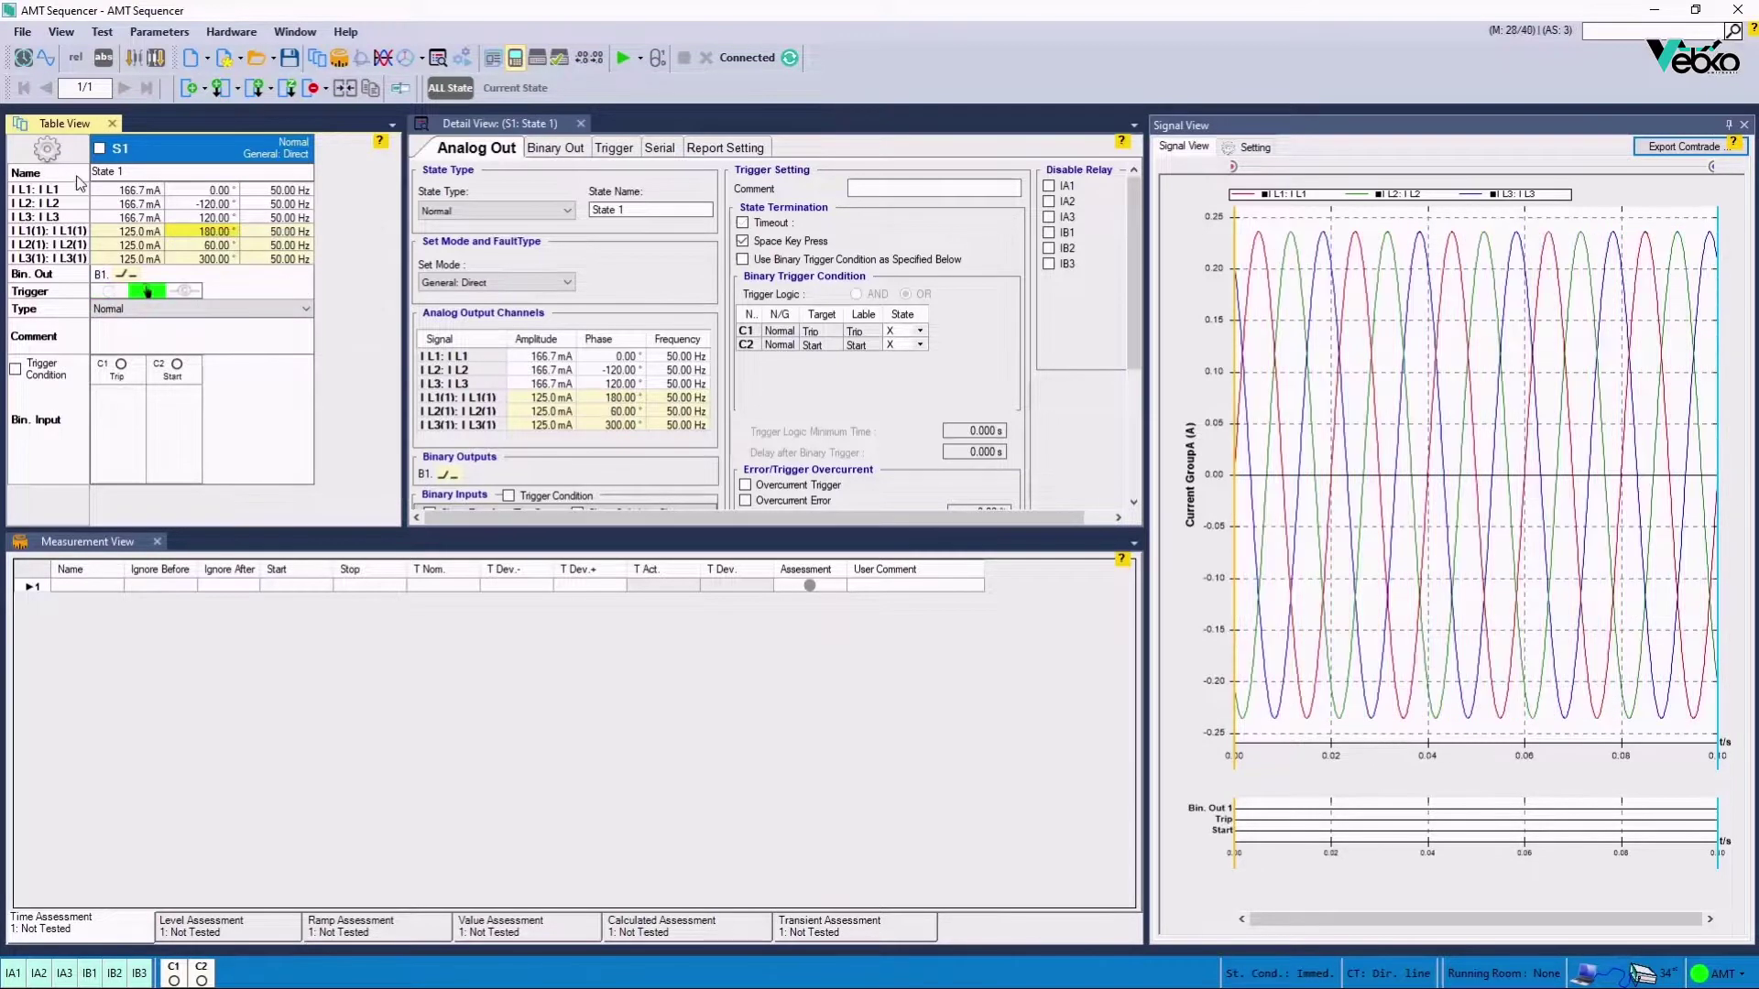
pyautogui.click(62, 35)
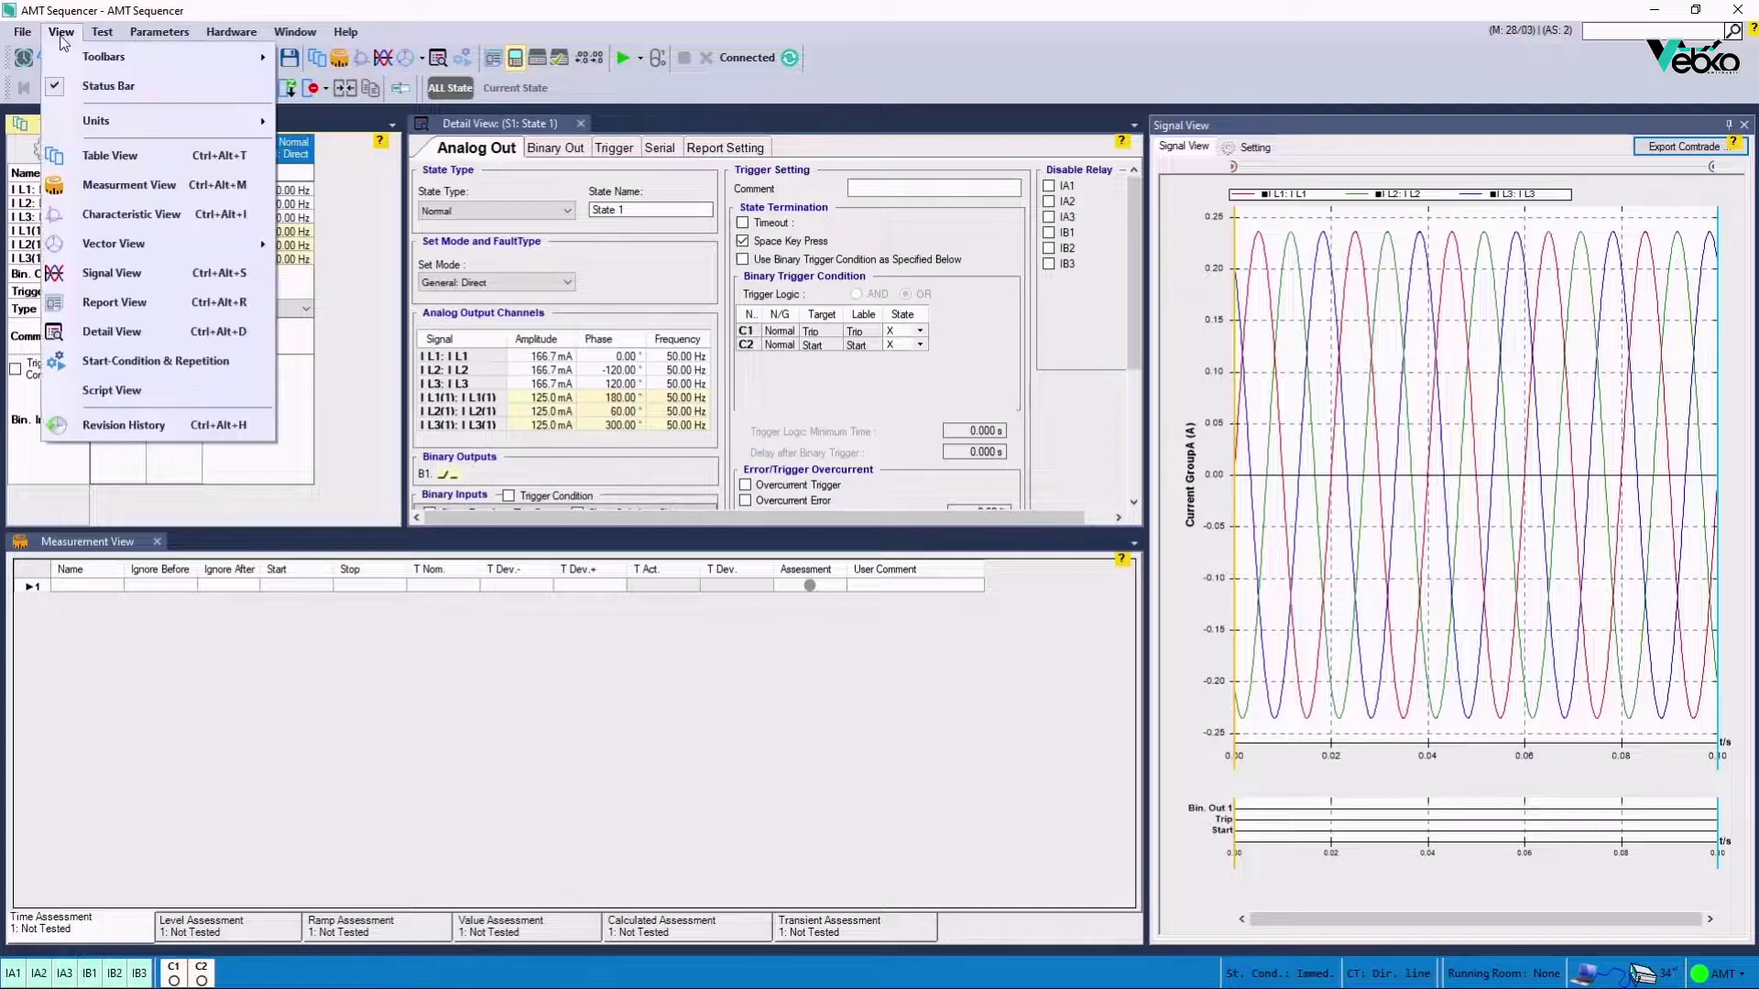
# Show Vector View First and dock it beside the Detail View
pyautogui.moveTo(174, 246)
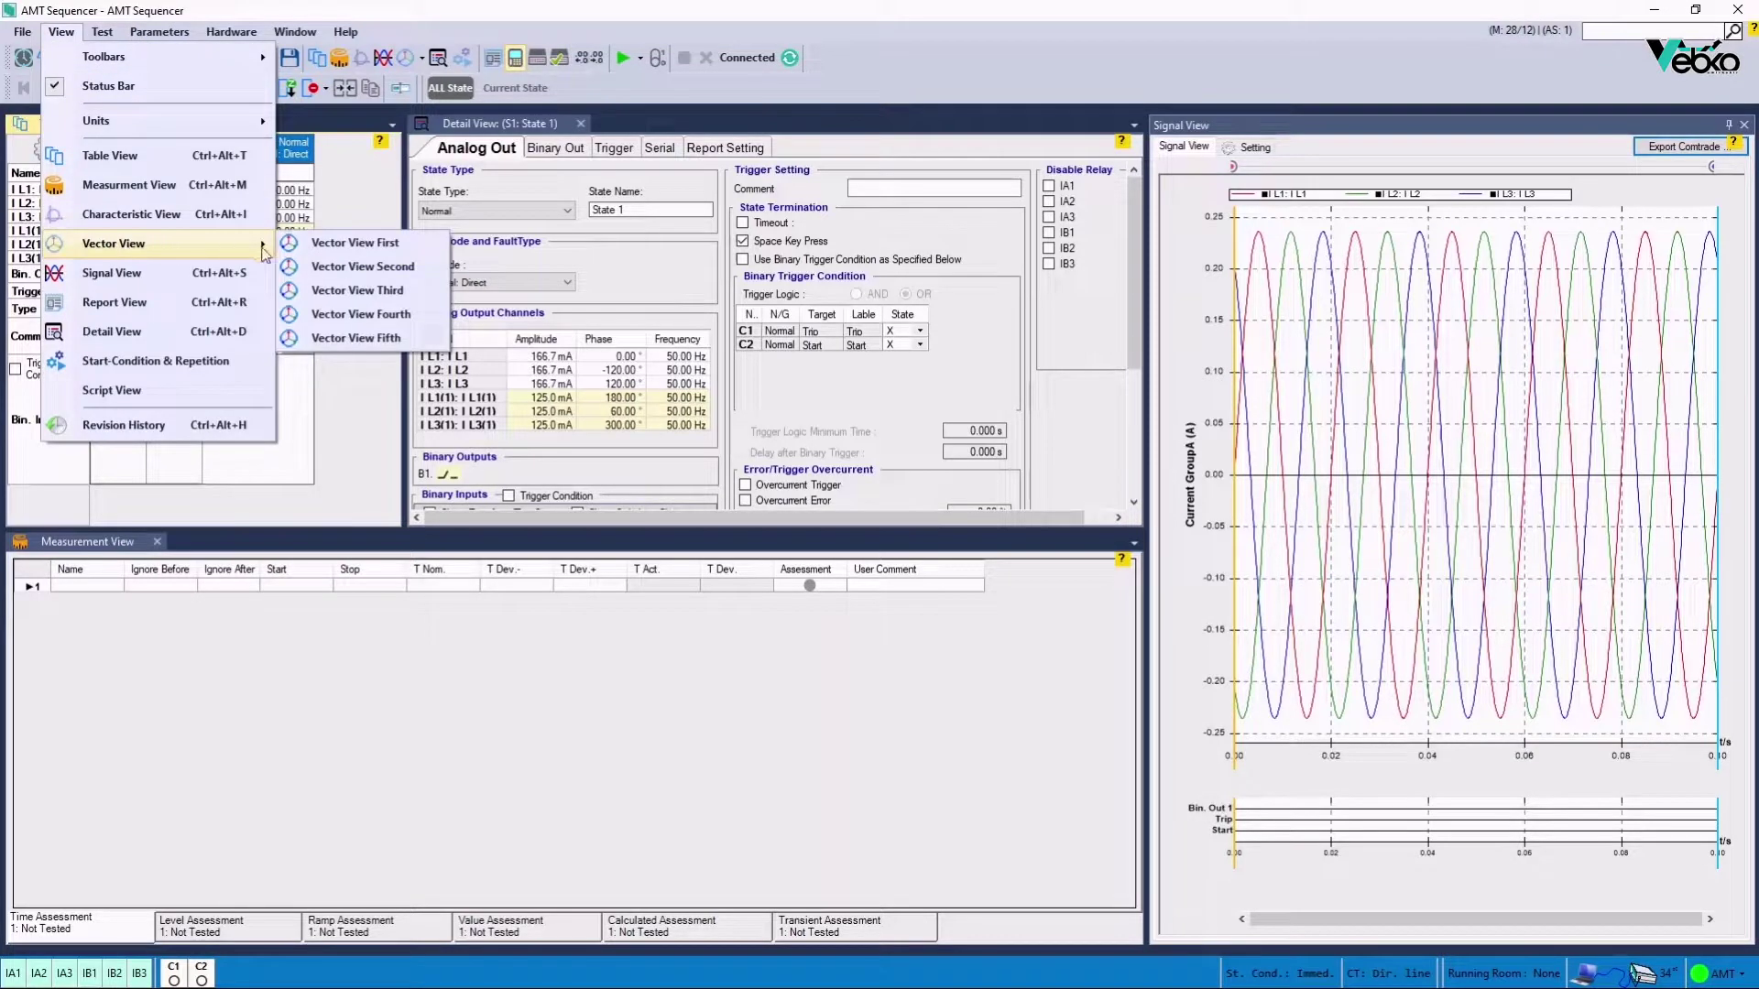
pyautogui.click(334, 242)
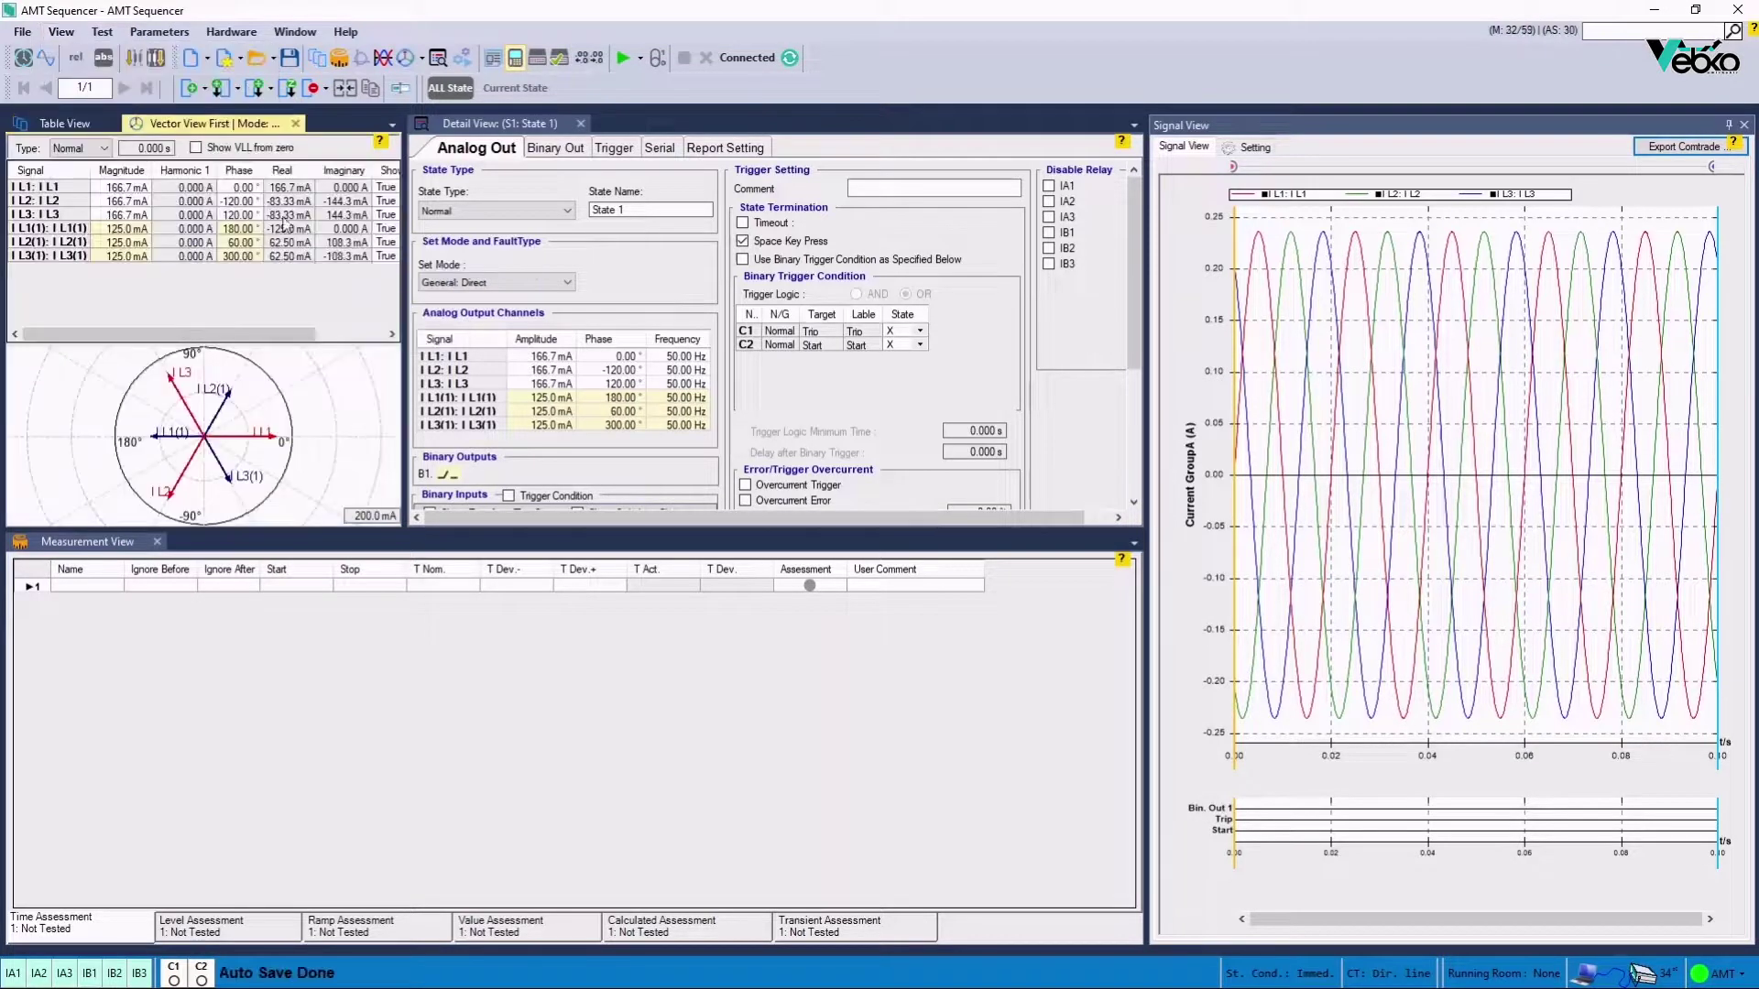
pyautogui.moveTo(220, 126); pyautogui.dragTo(466, 140)
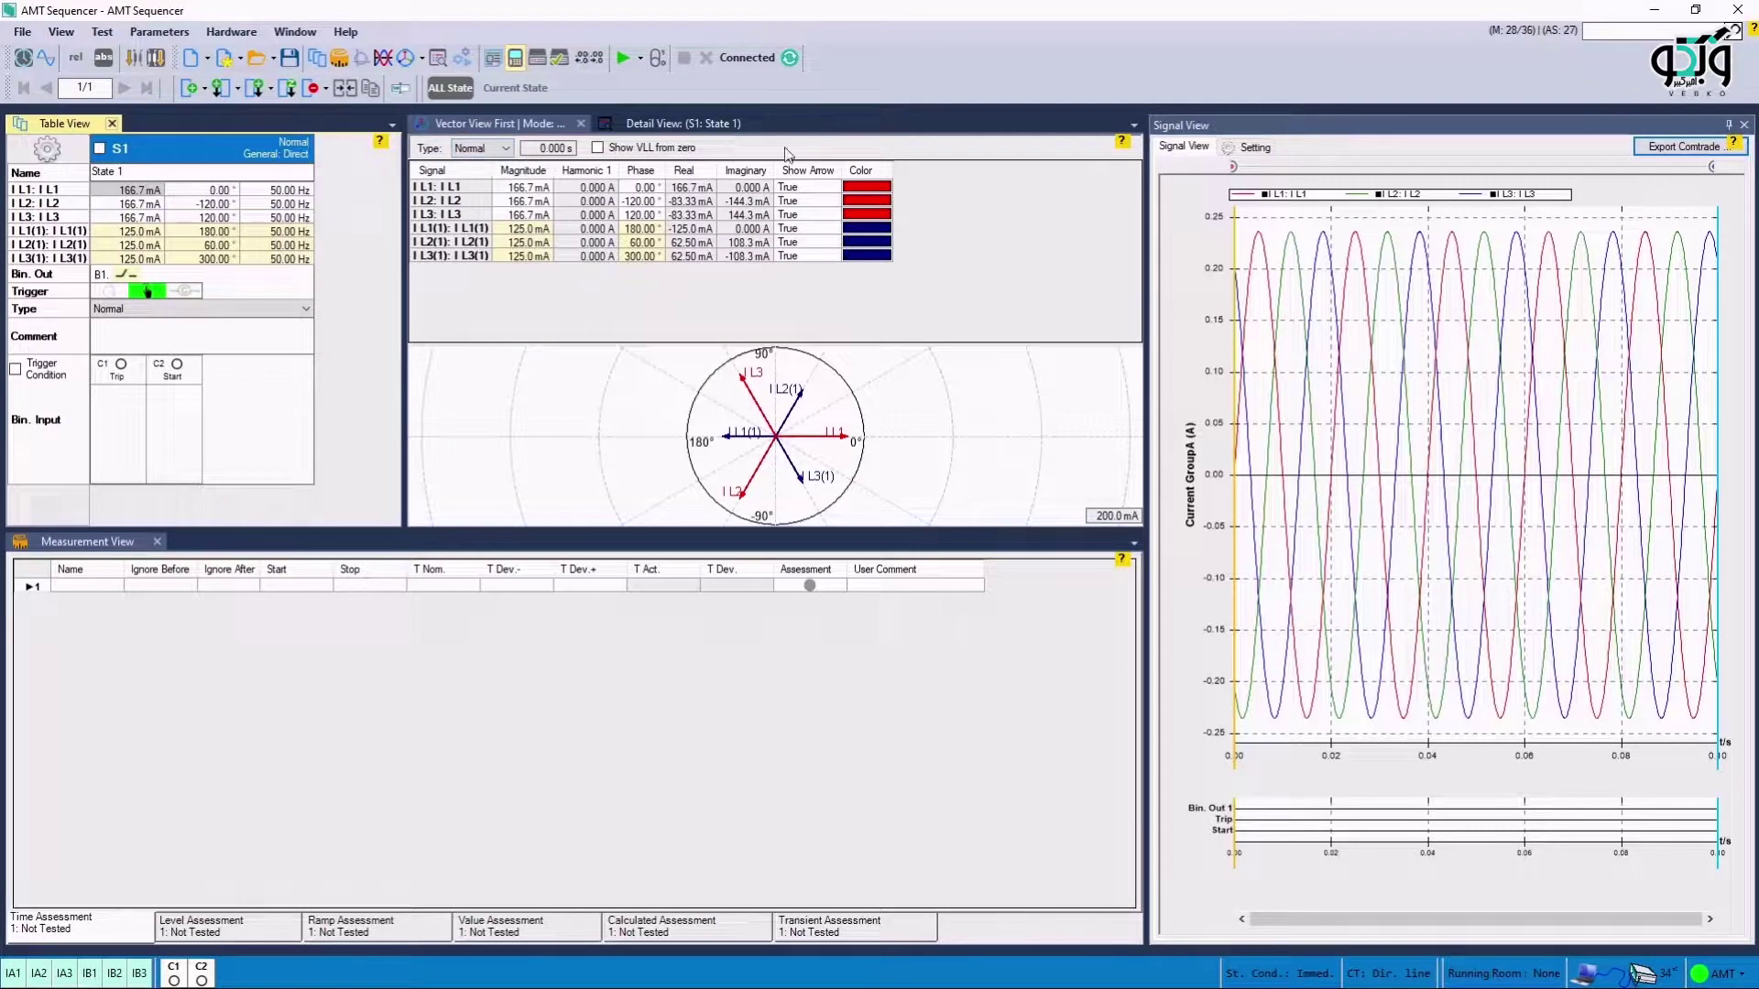
# Set the Signal View show type to RMS
pyautogui.click(1239, 152)
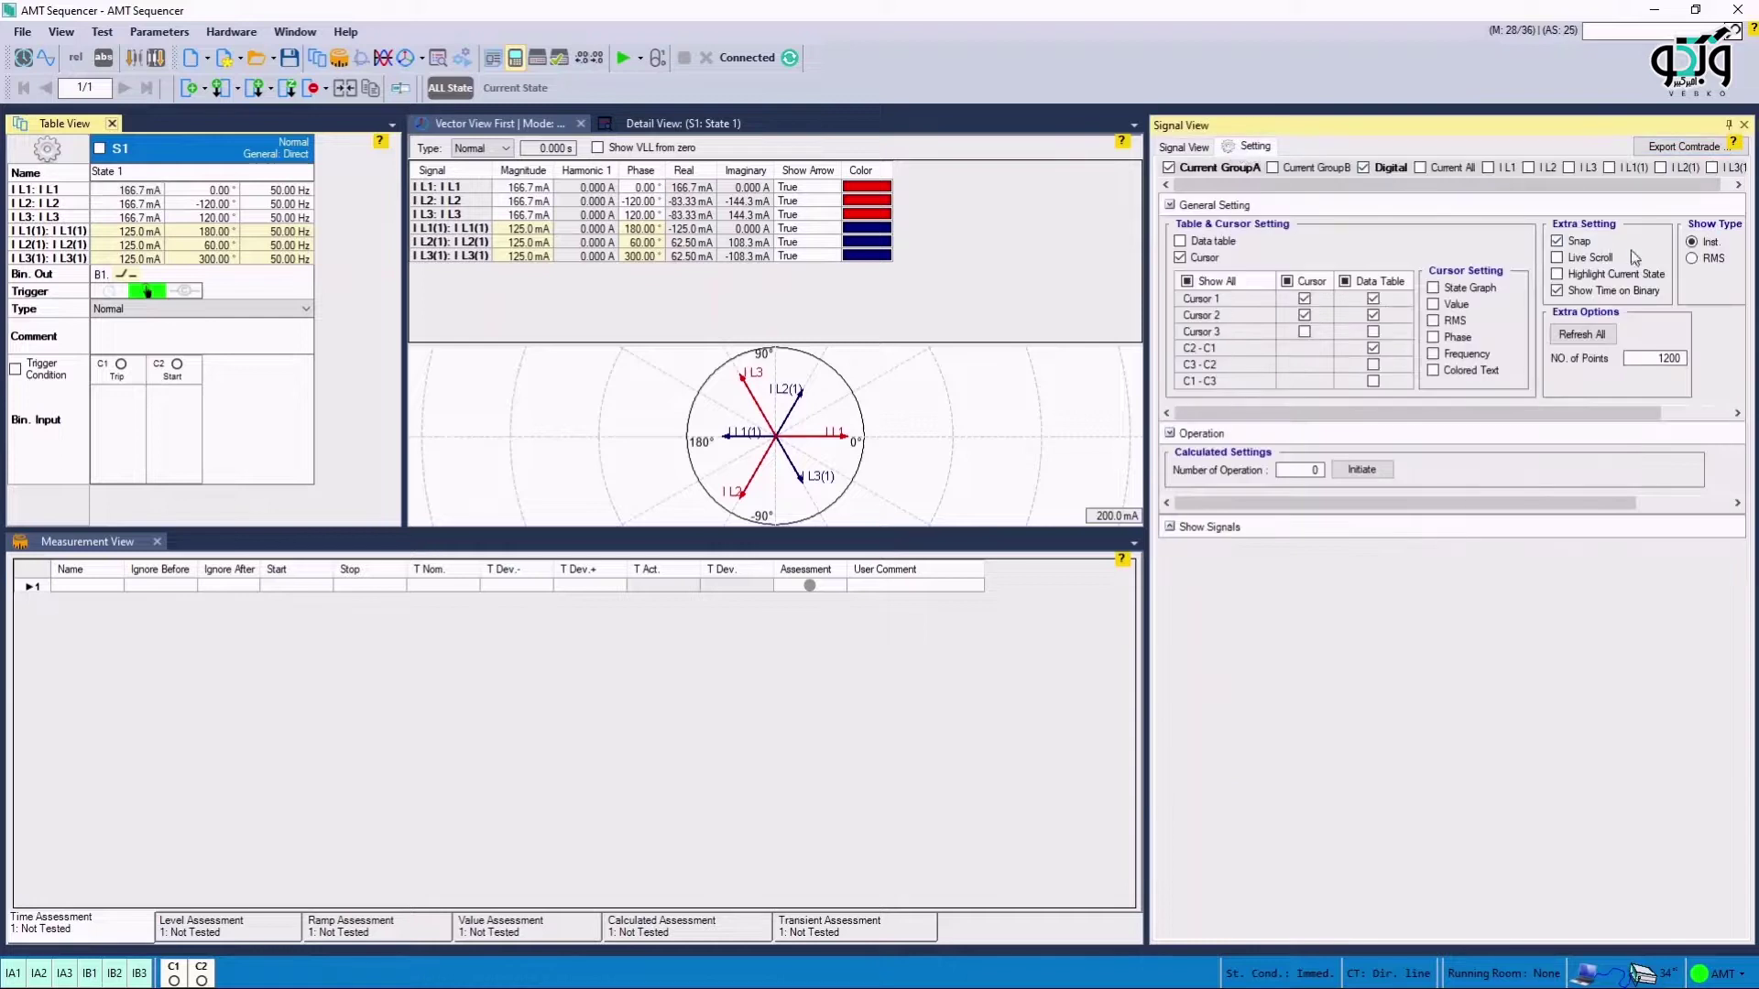
pyautogui.click(1691, 260)
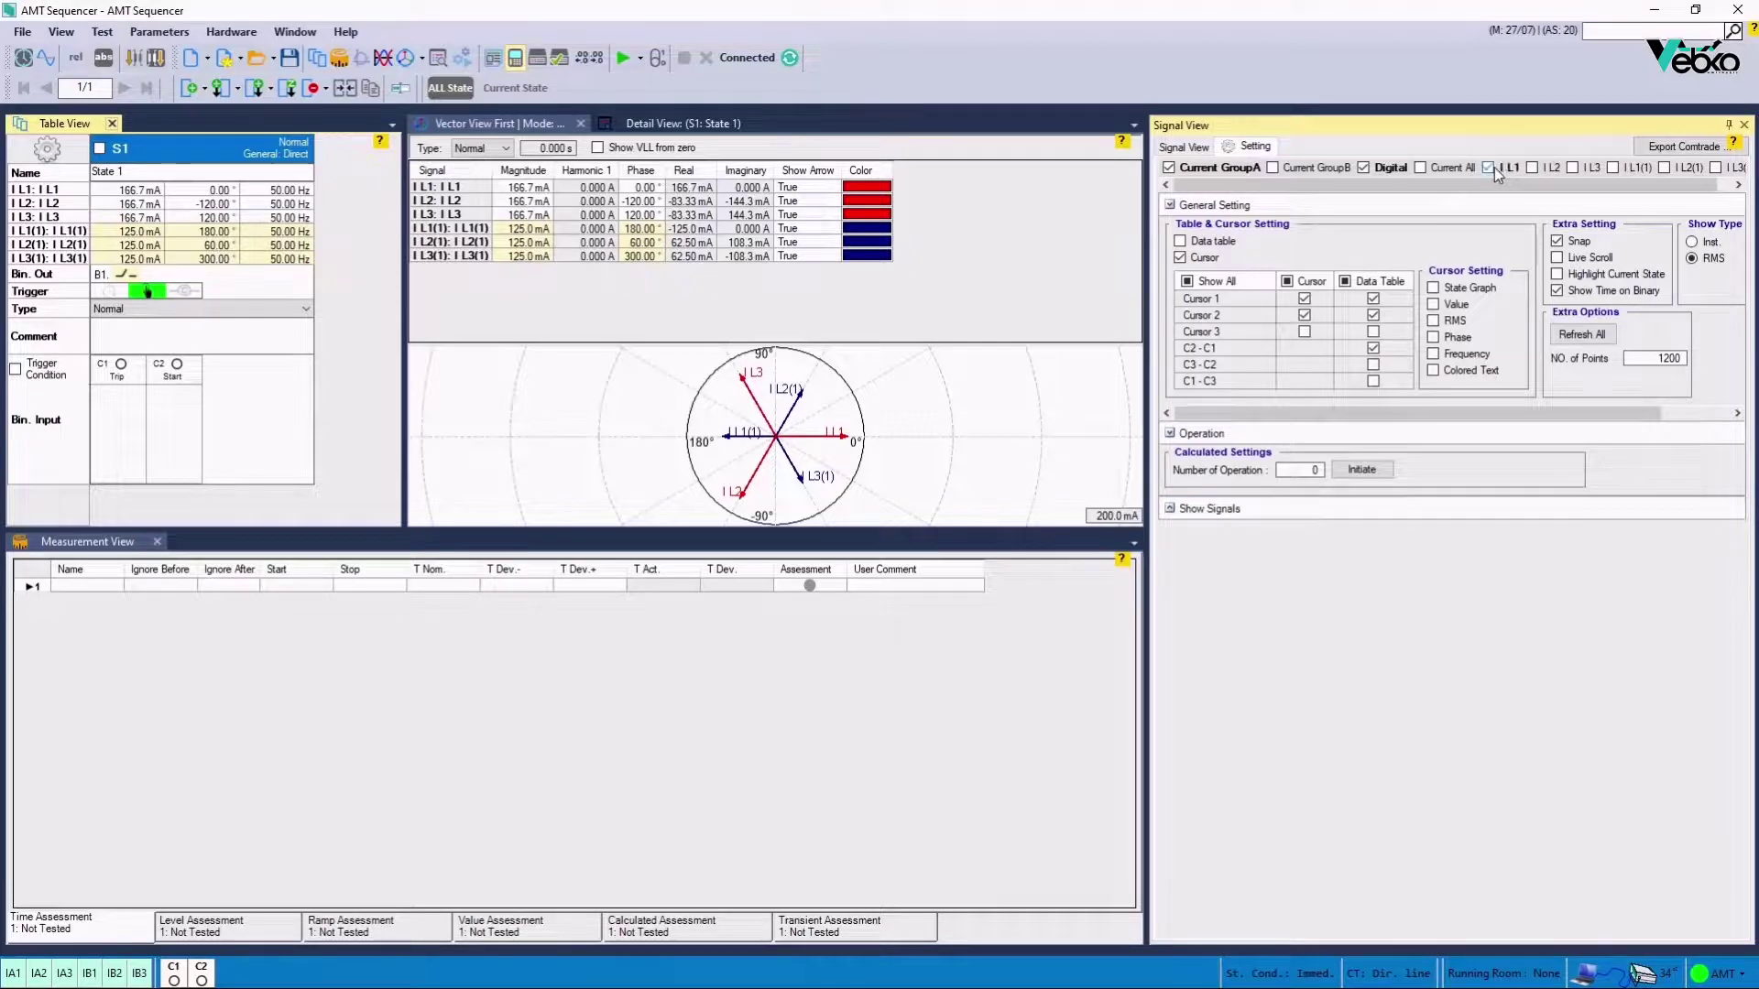
pyautogui.click(1528, 168)
pyautogui.click(1529, 167)
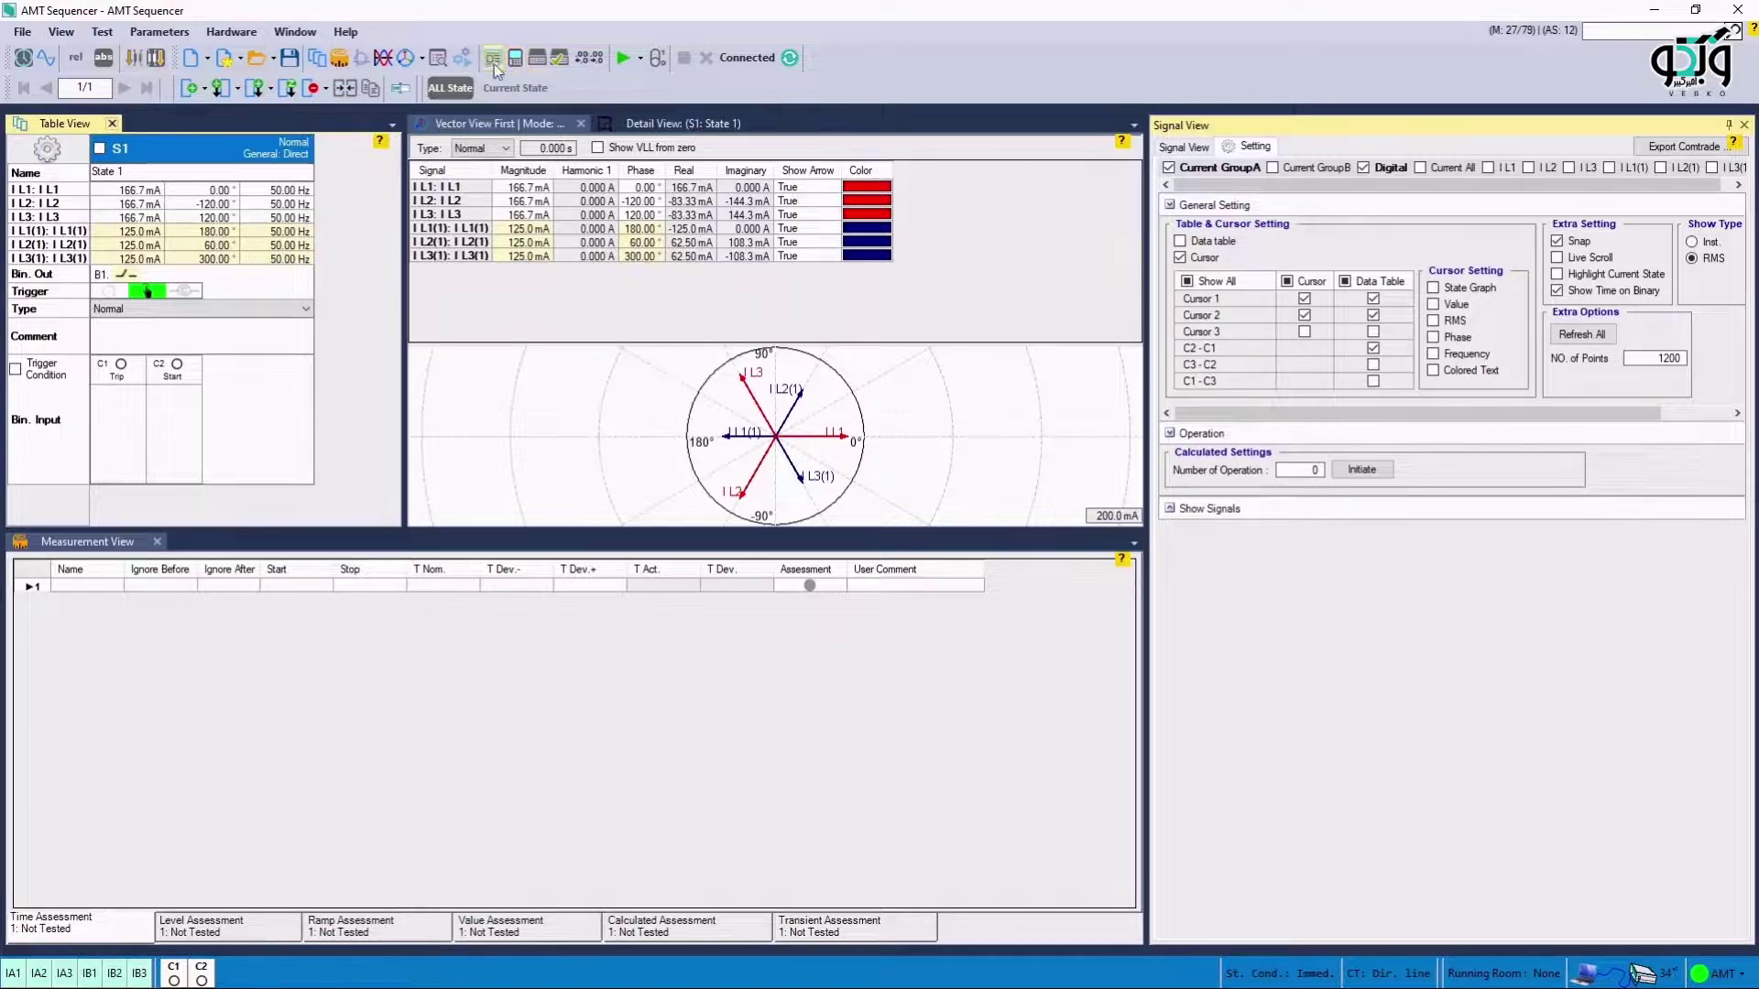
# Dock Start-Condition & Repetition on the right and set the test to start On GPS at a fixed start time
pyautogui.click(463, 60)
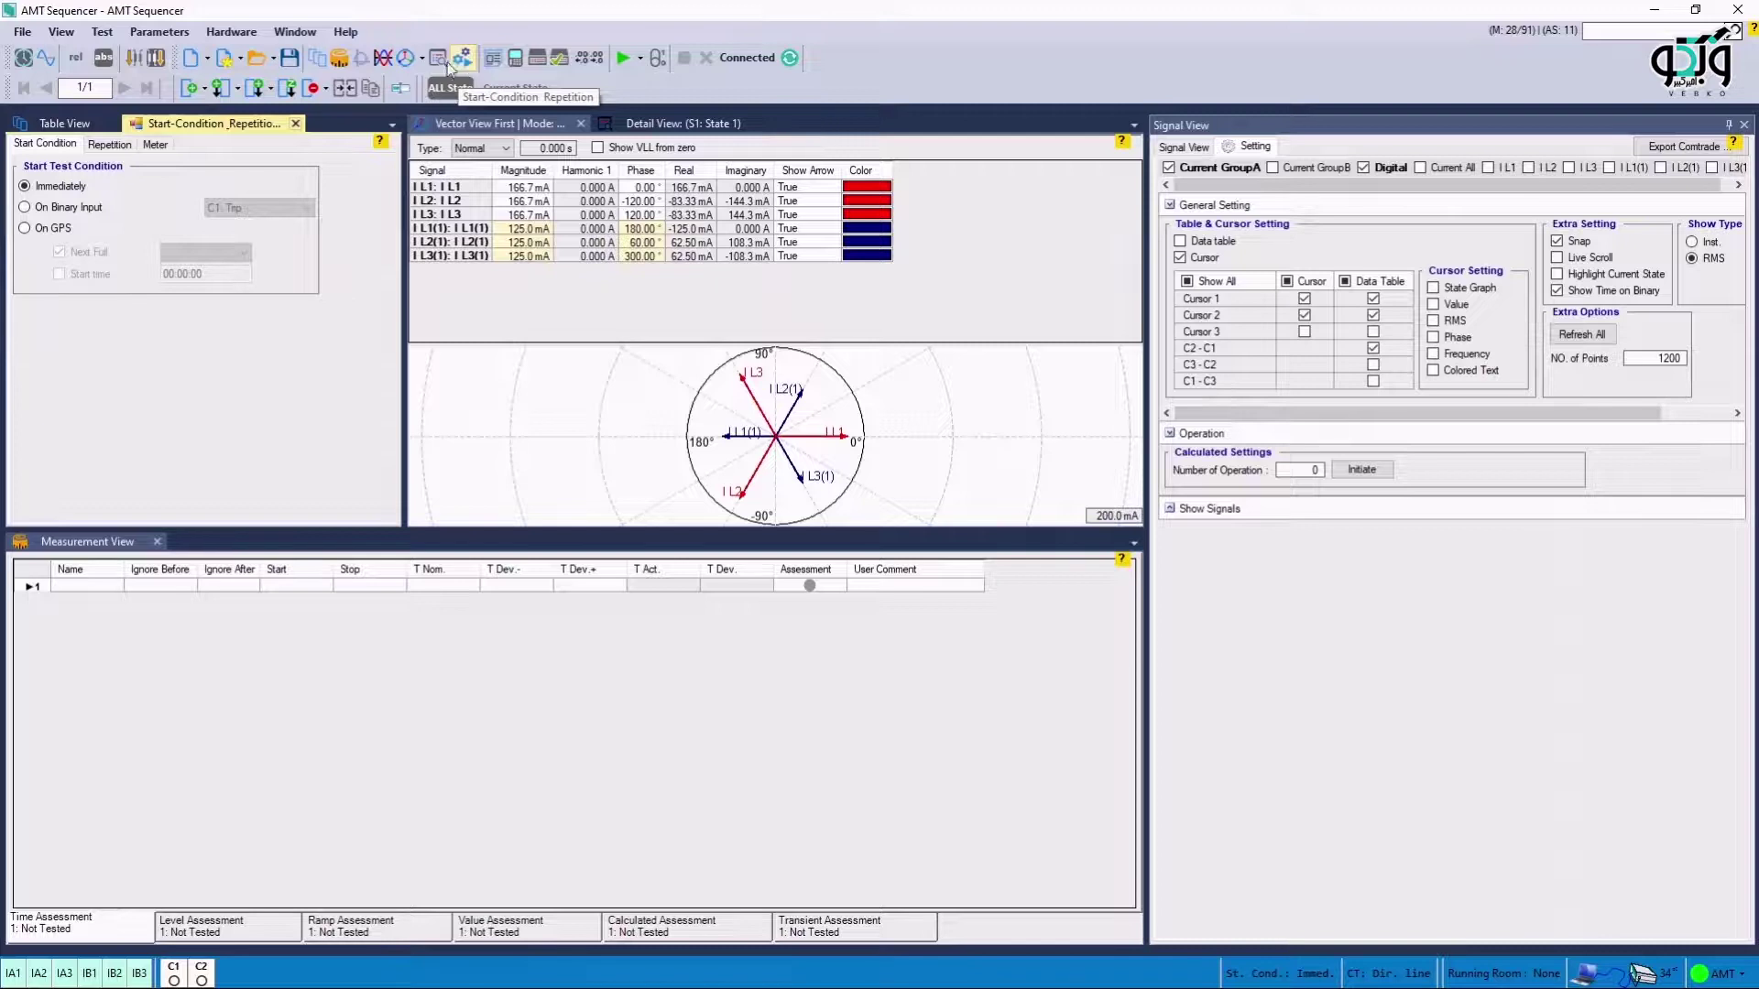
pyautogui.moveTo(260, 126); pyautogui.dragTo(1263, 123)
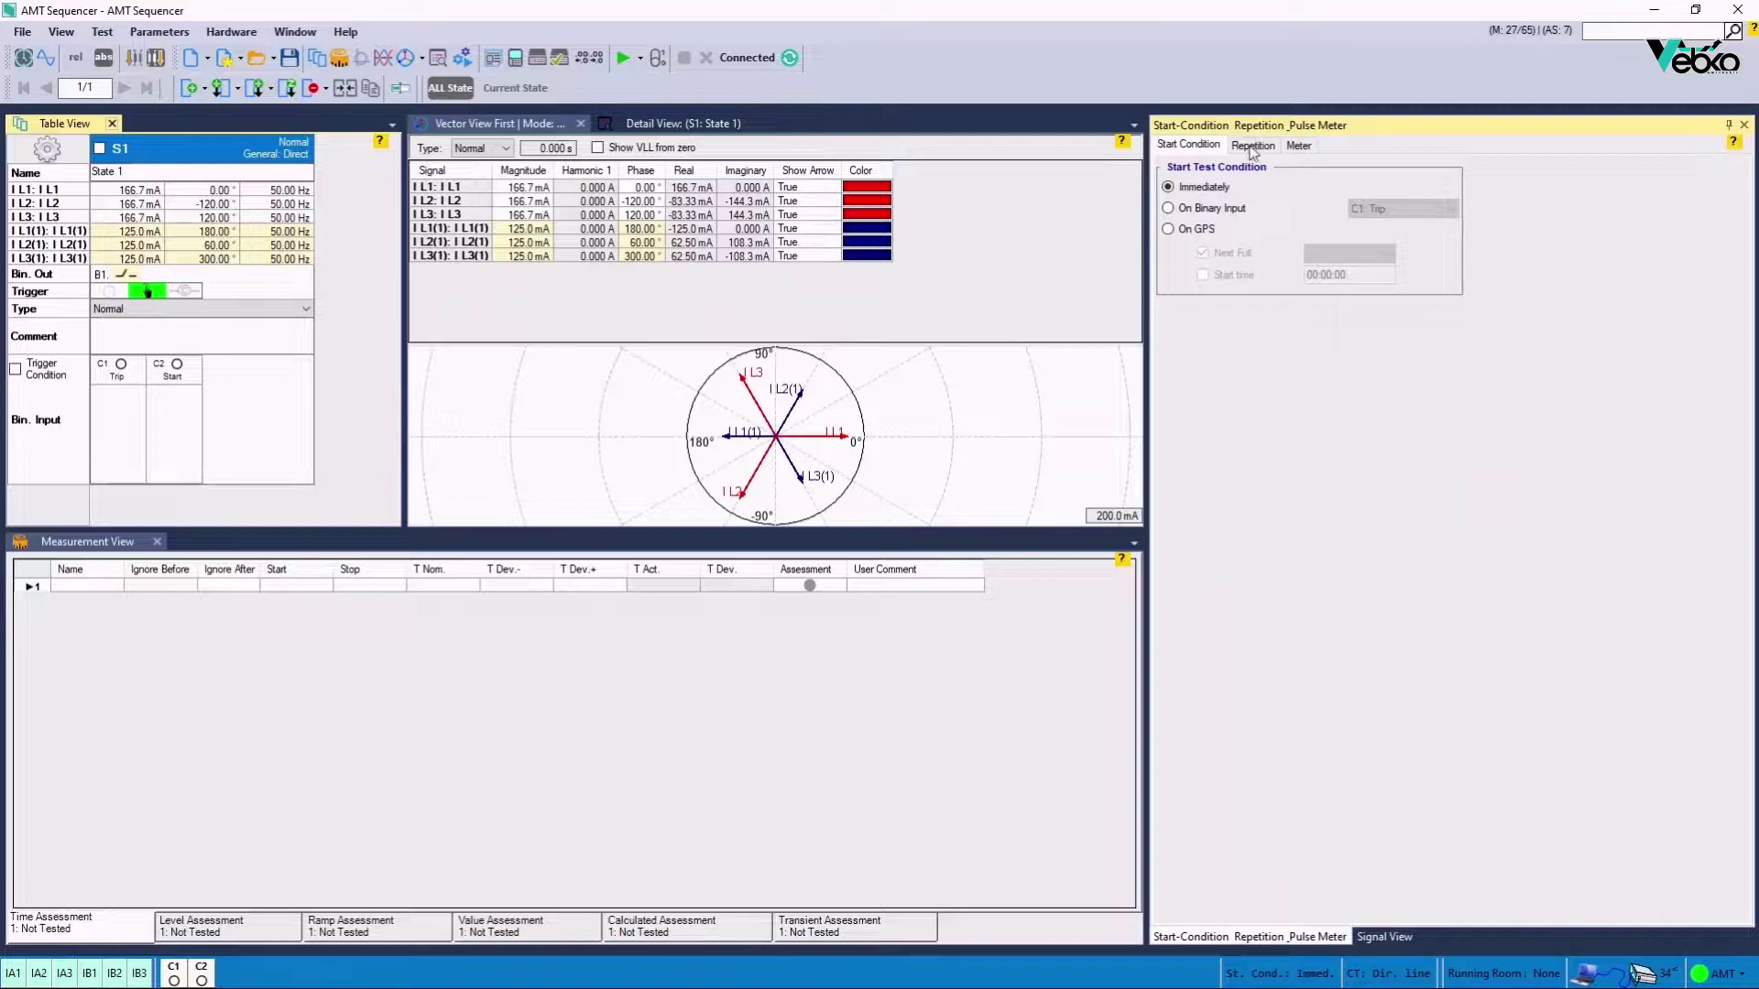
pyautogui.click(1203, 230)
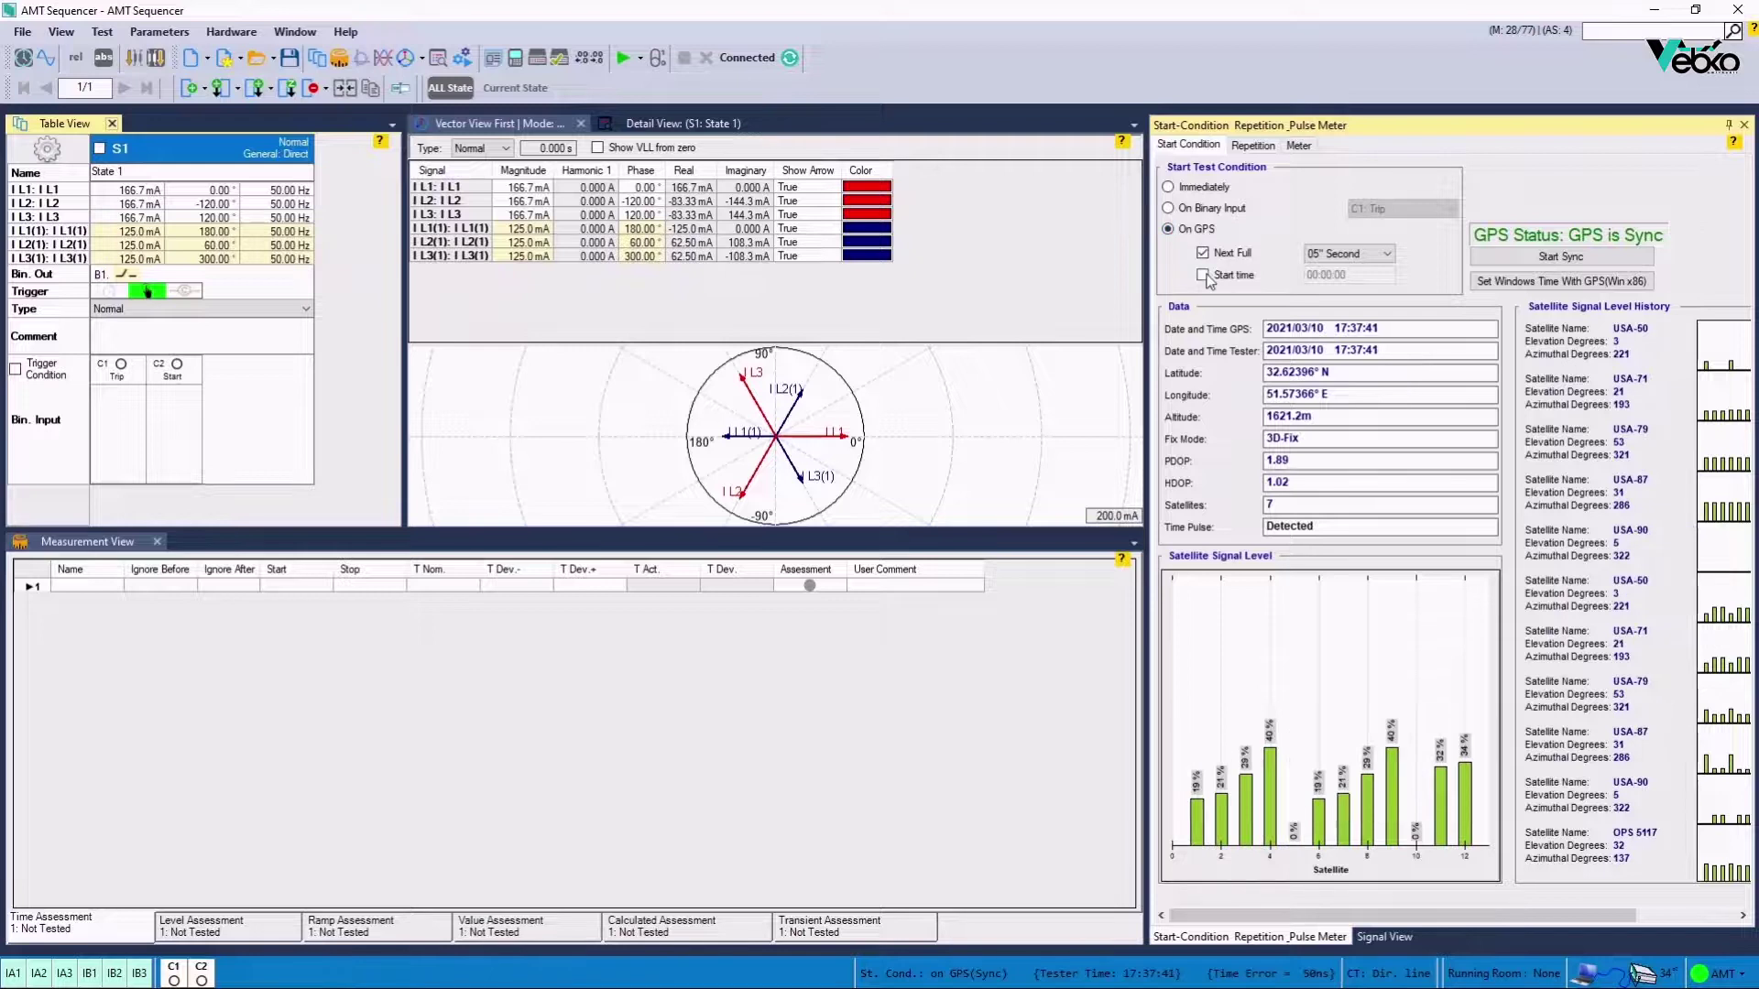
pyautogui.click(1203, 274)
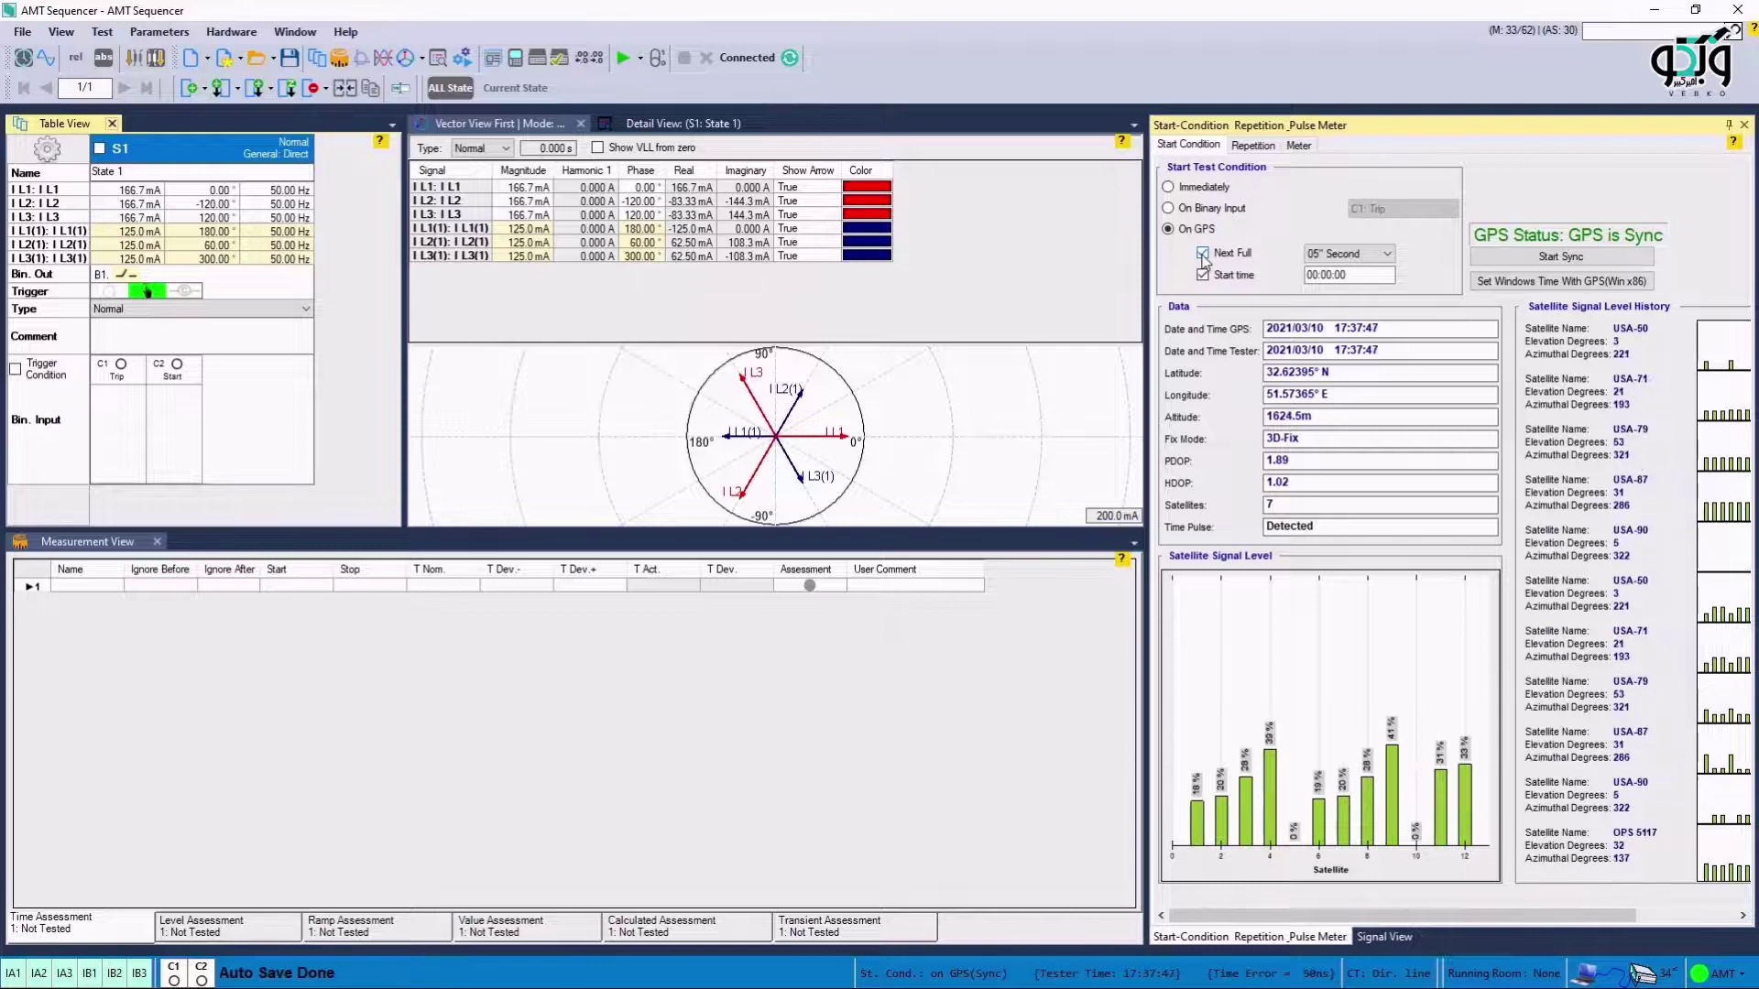
pyautogui.click(1203, 257)
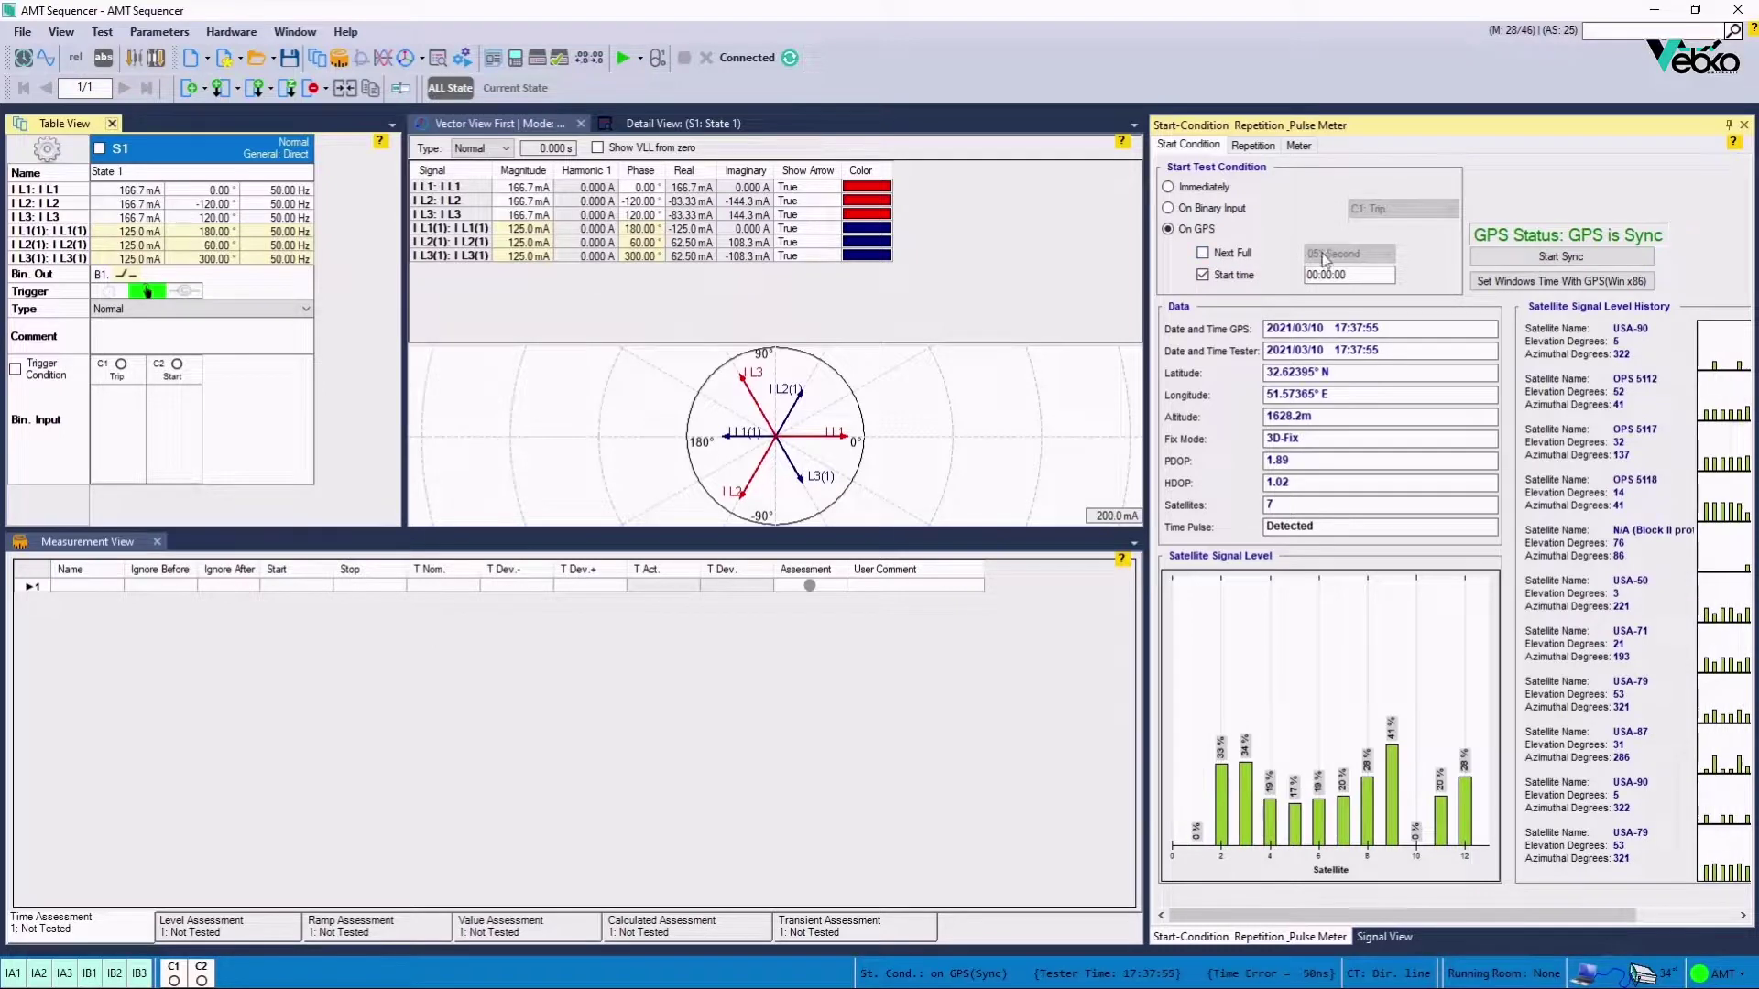
# Resynchronise the tester with GPS and set the start time to 17:39:00
pyautogui.click(1476, 260)
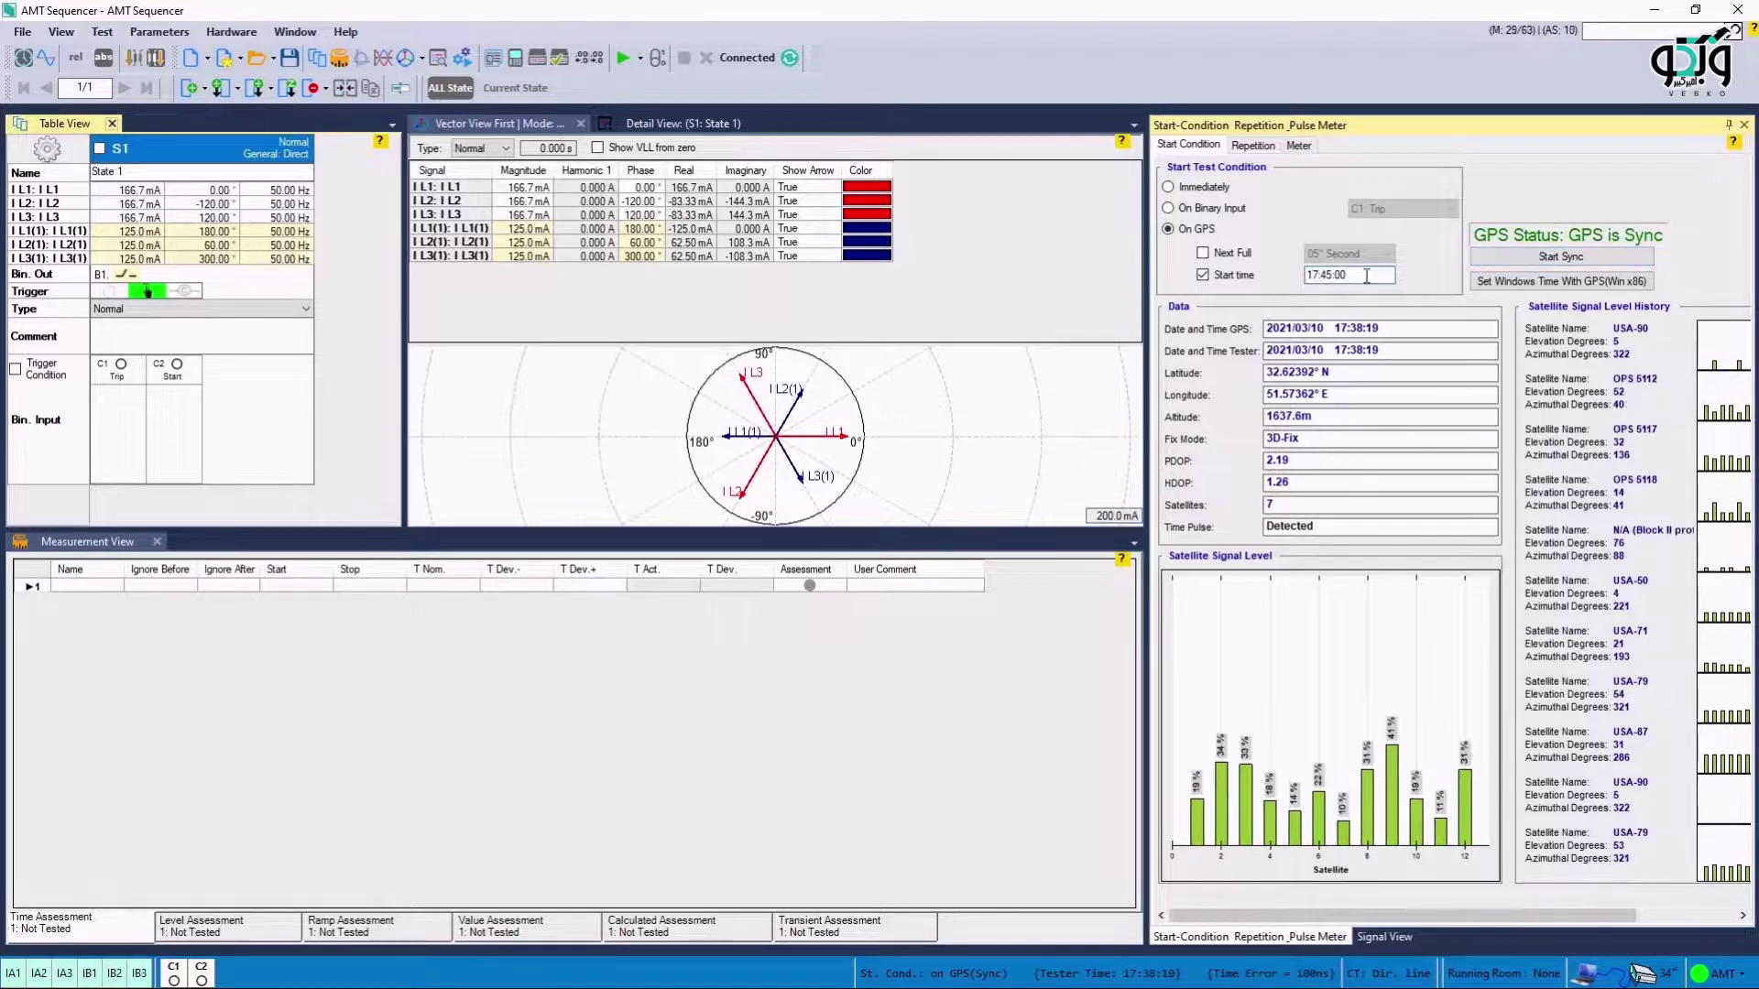
pyautogui.press('BackSpace')
pyautogui.press('BackSpace')
pyautogui.press('BackSpace')
pyautogui.press('BackSpace')
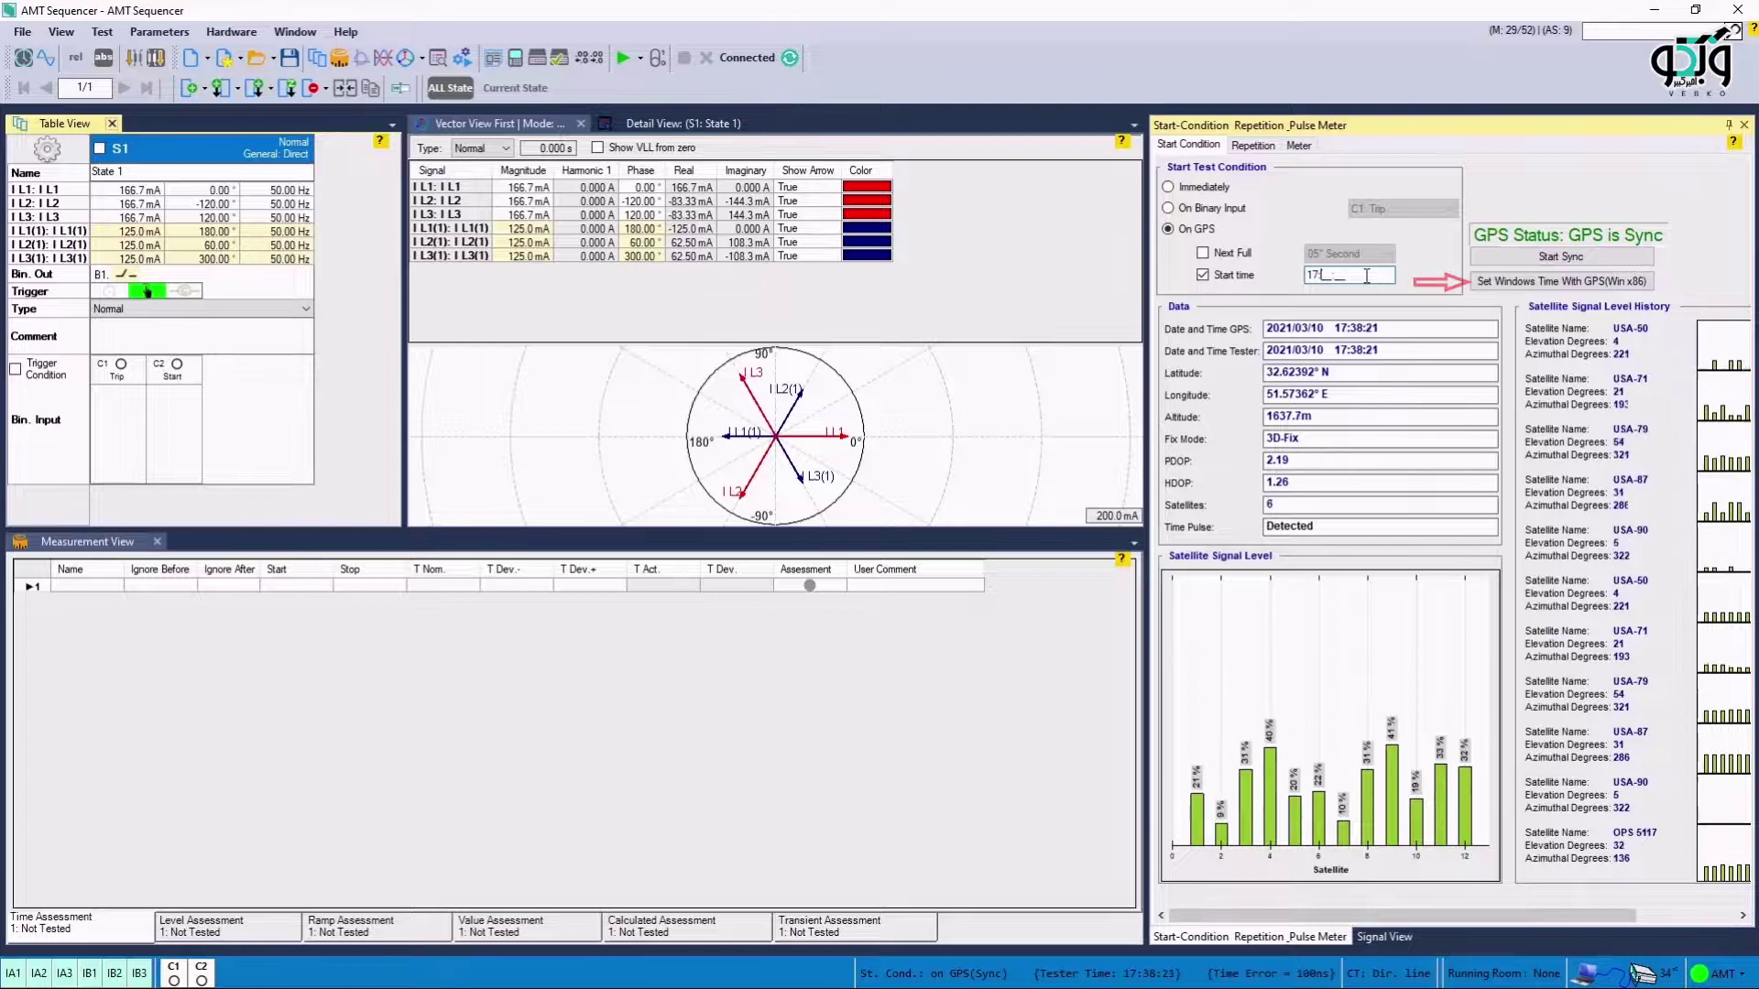
pyautogui.write('390')
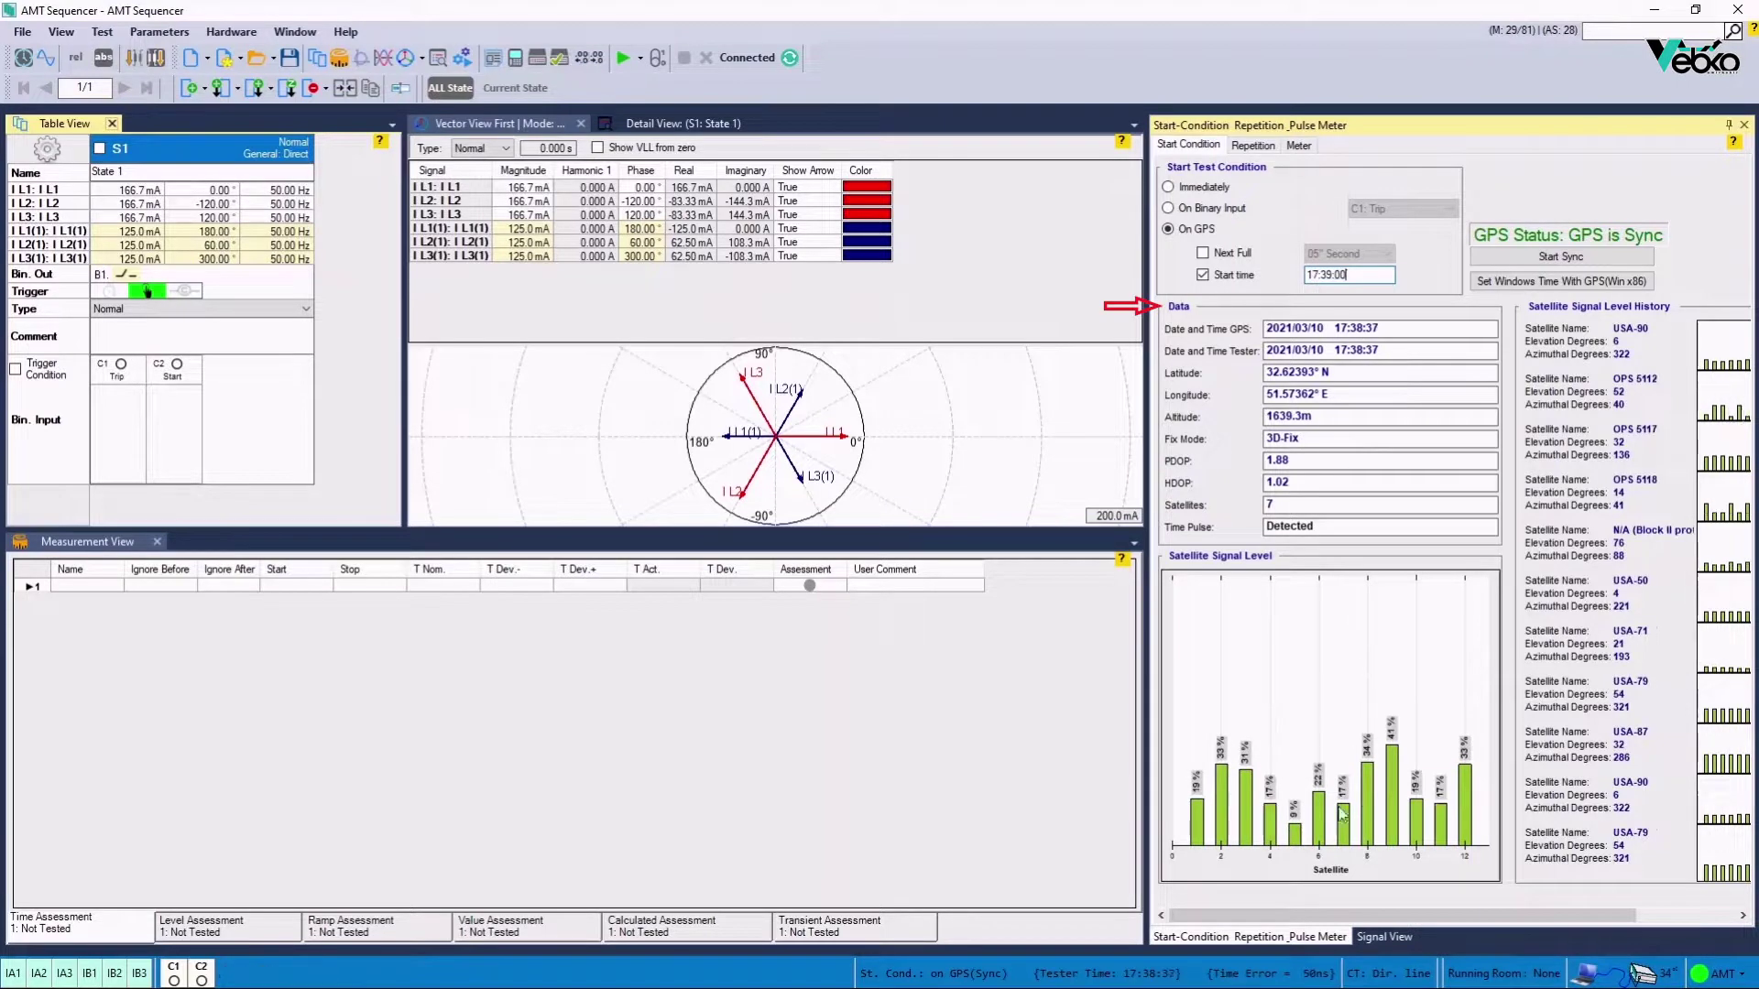
pyautogui.moveTo(1327, 920)
pyautogui.mouseDown()
pyautogui.moveTo(1443, 925)
pyautogui.moveTo(1307, 930)
pyautogui.mouseUp()
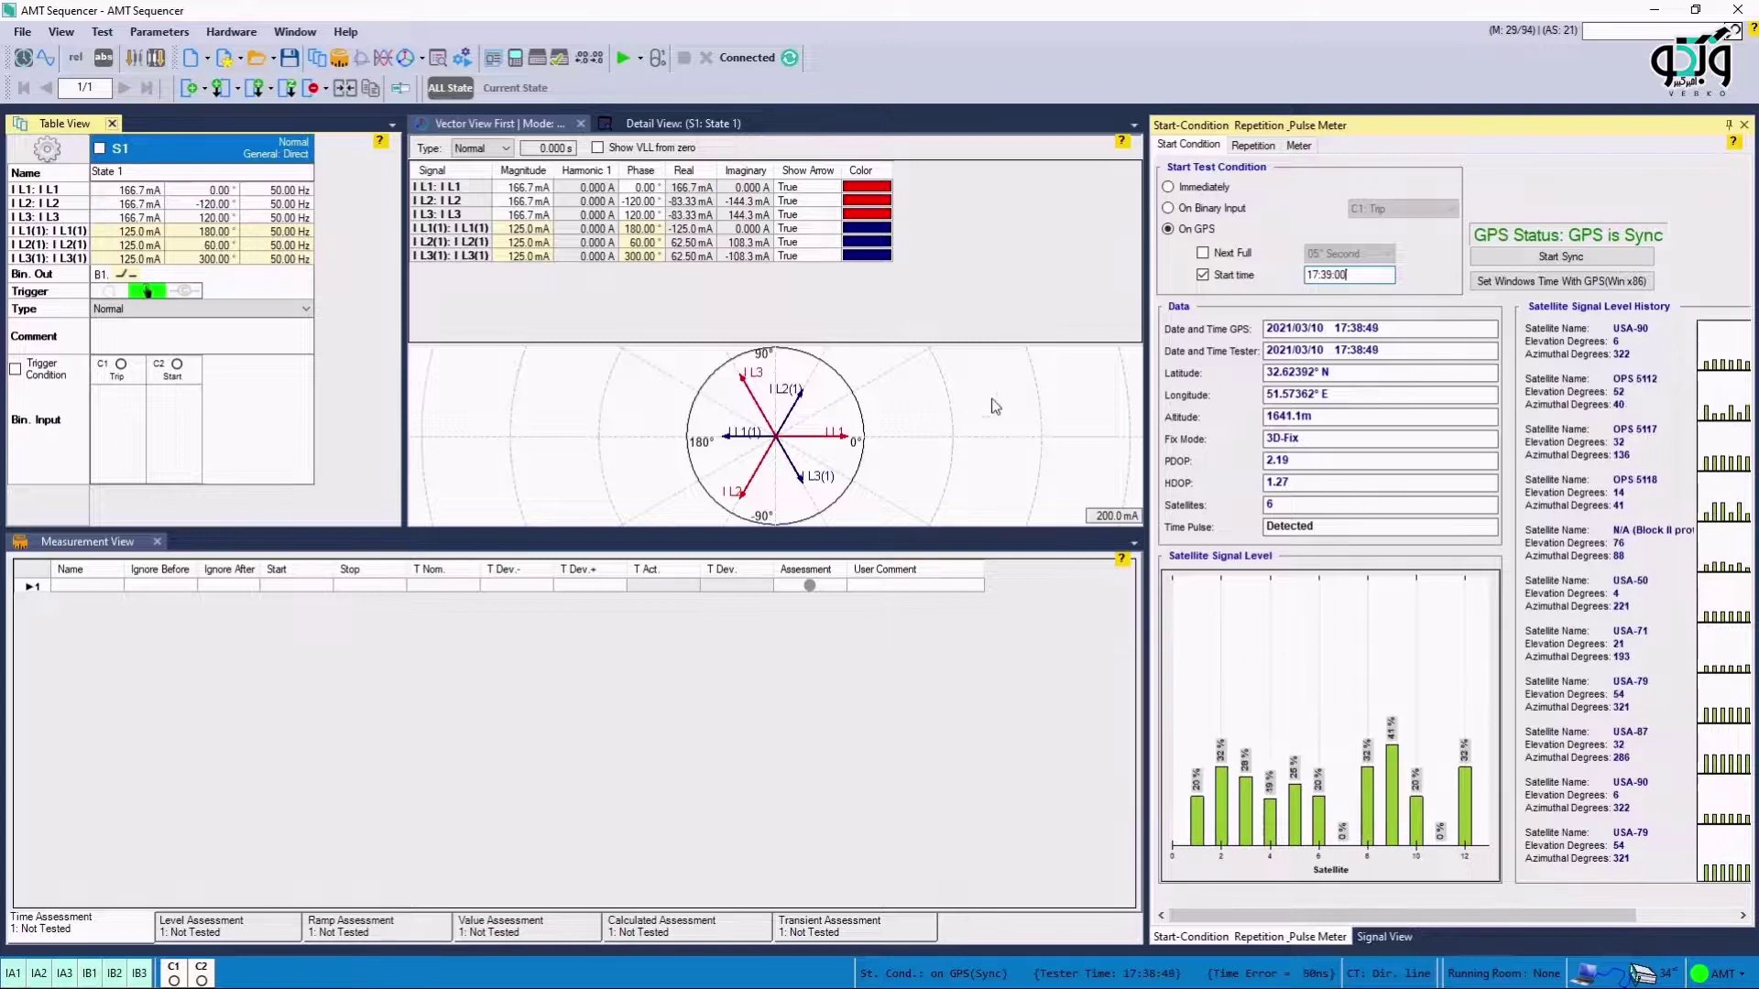
# Run the GPS-triggered state test and end it, giving a Passed level assessment
pyautogui.click(624, 64)
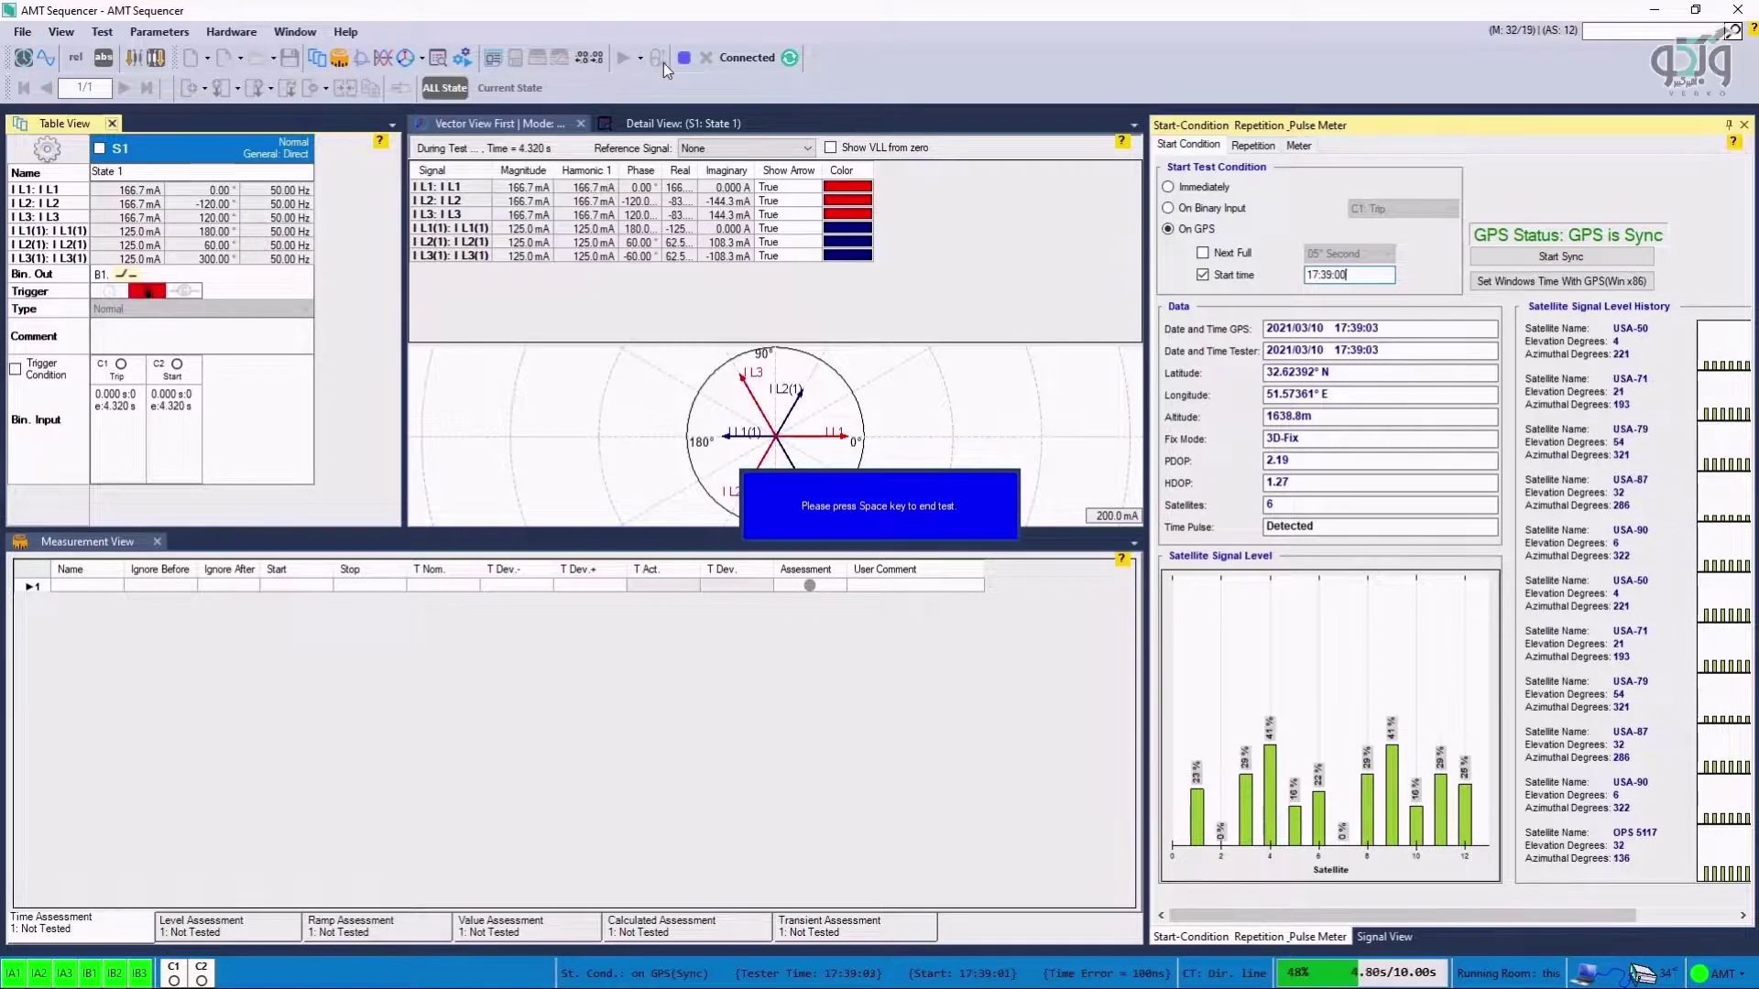
pyautogui.press('space')
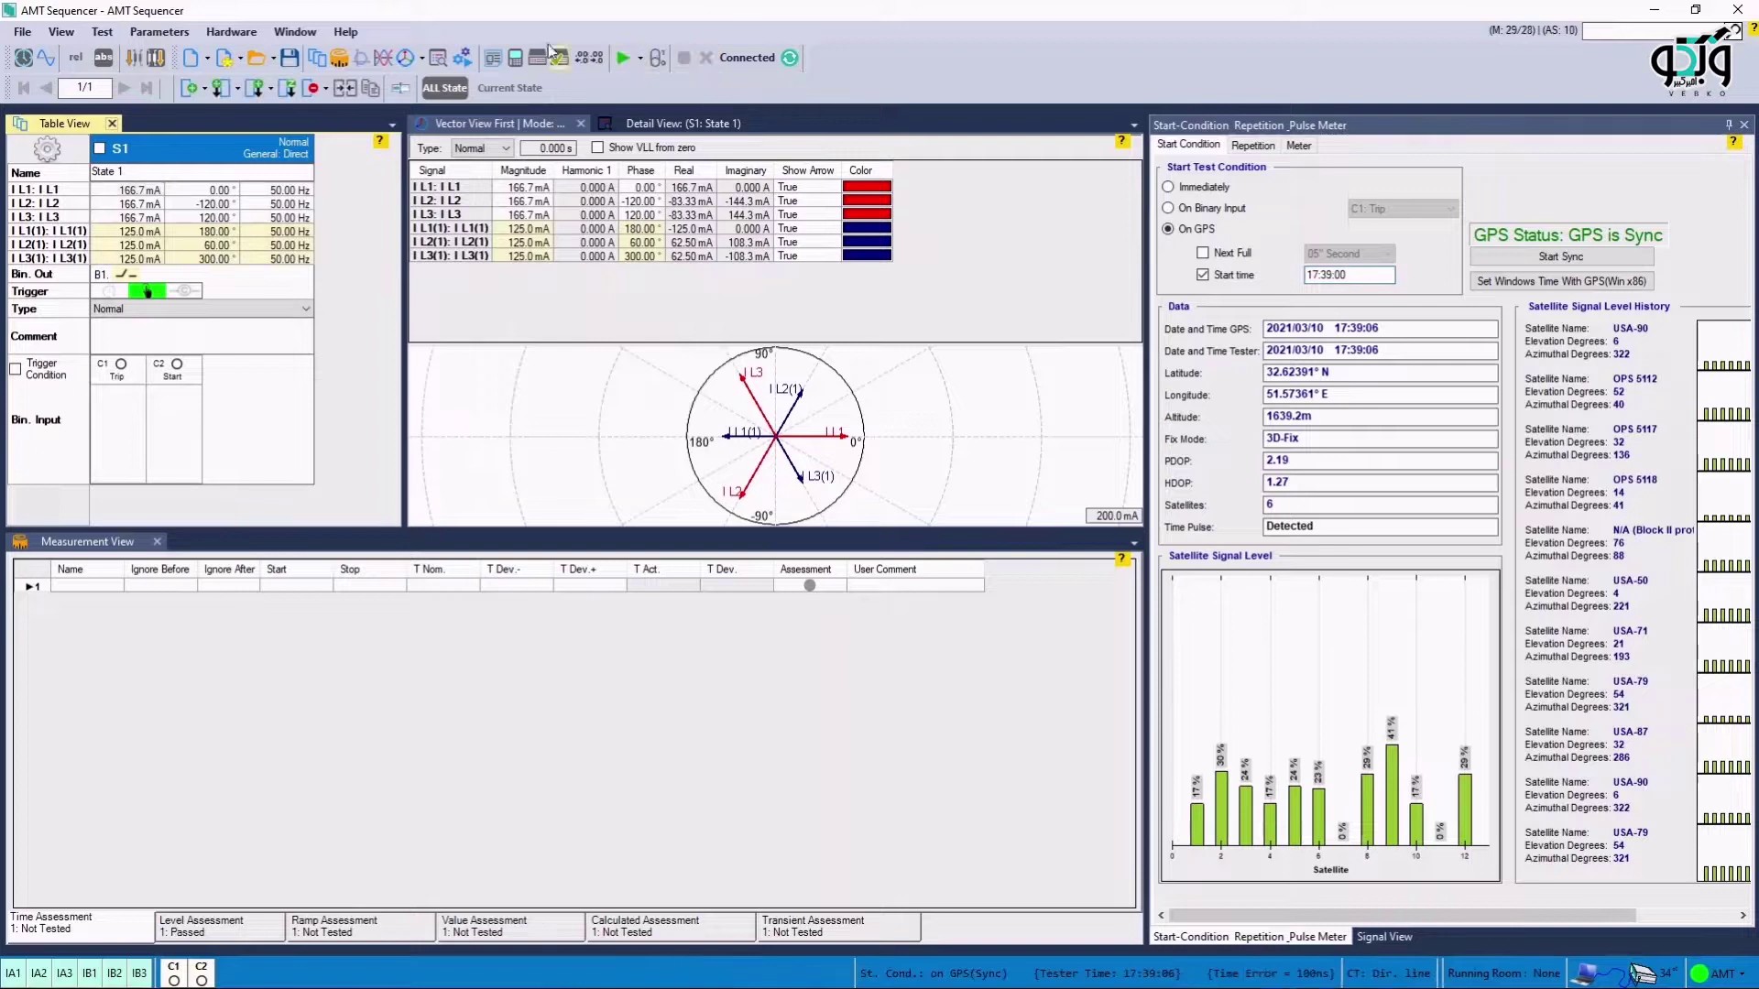
pyautogui.click(159, 31)
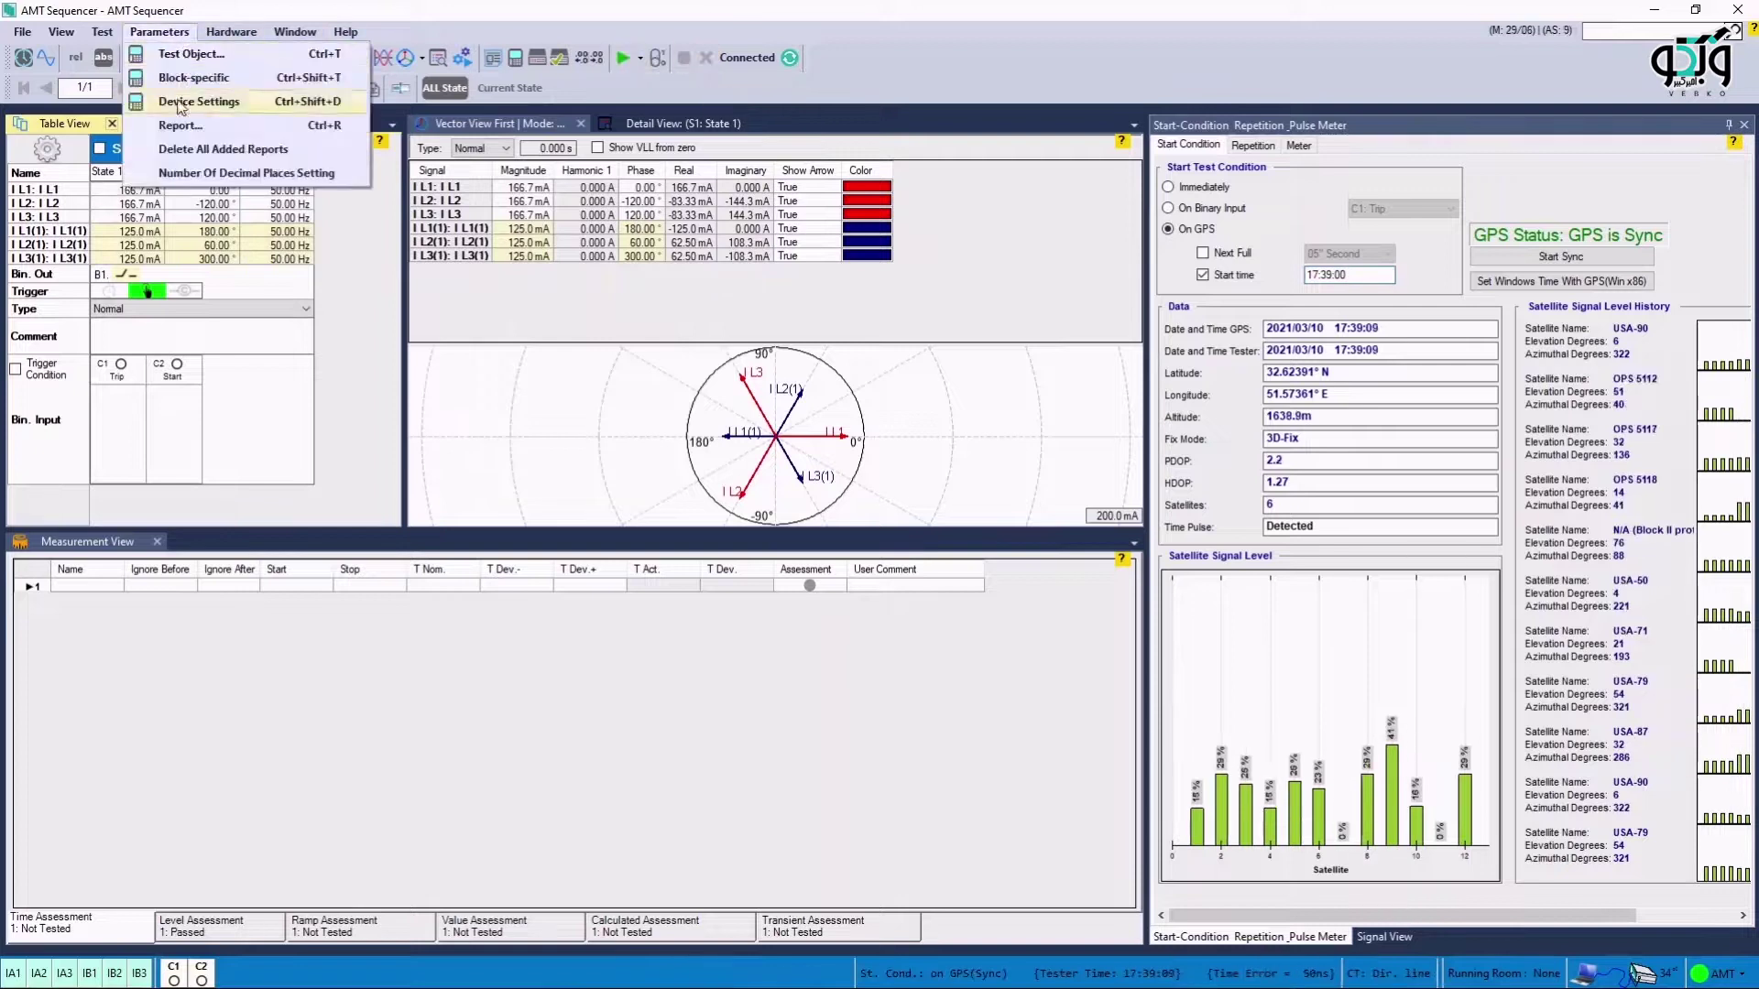
# Generate a Custom test report that includes the Hardware Configuration
pyautogui.click(179, 126)
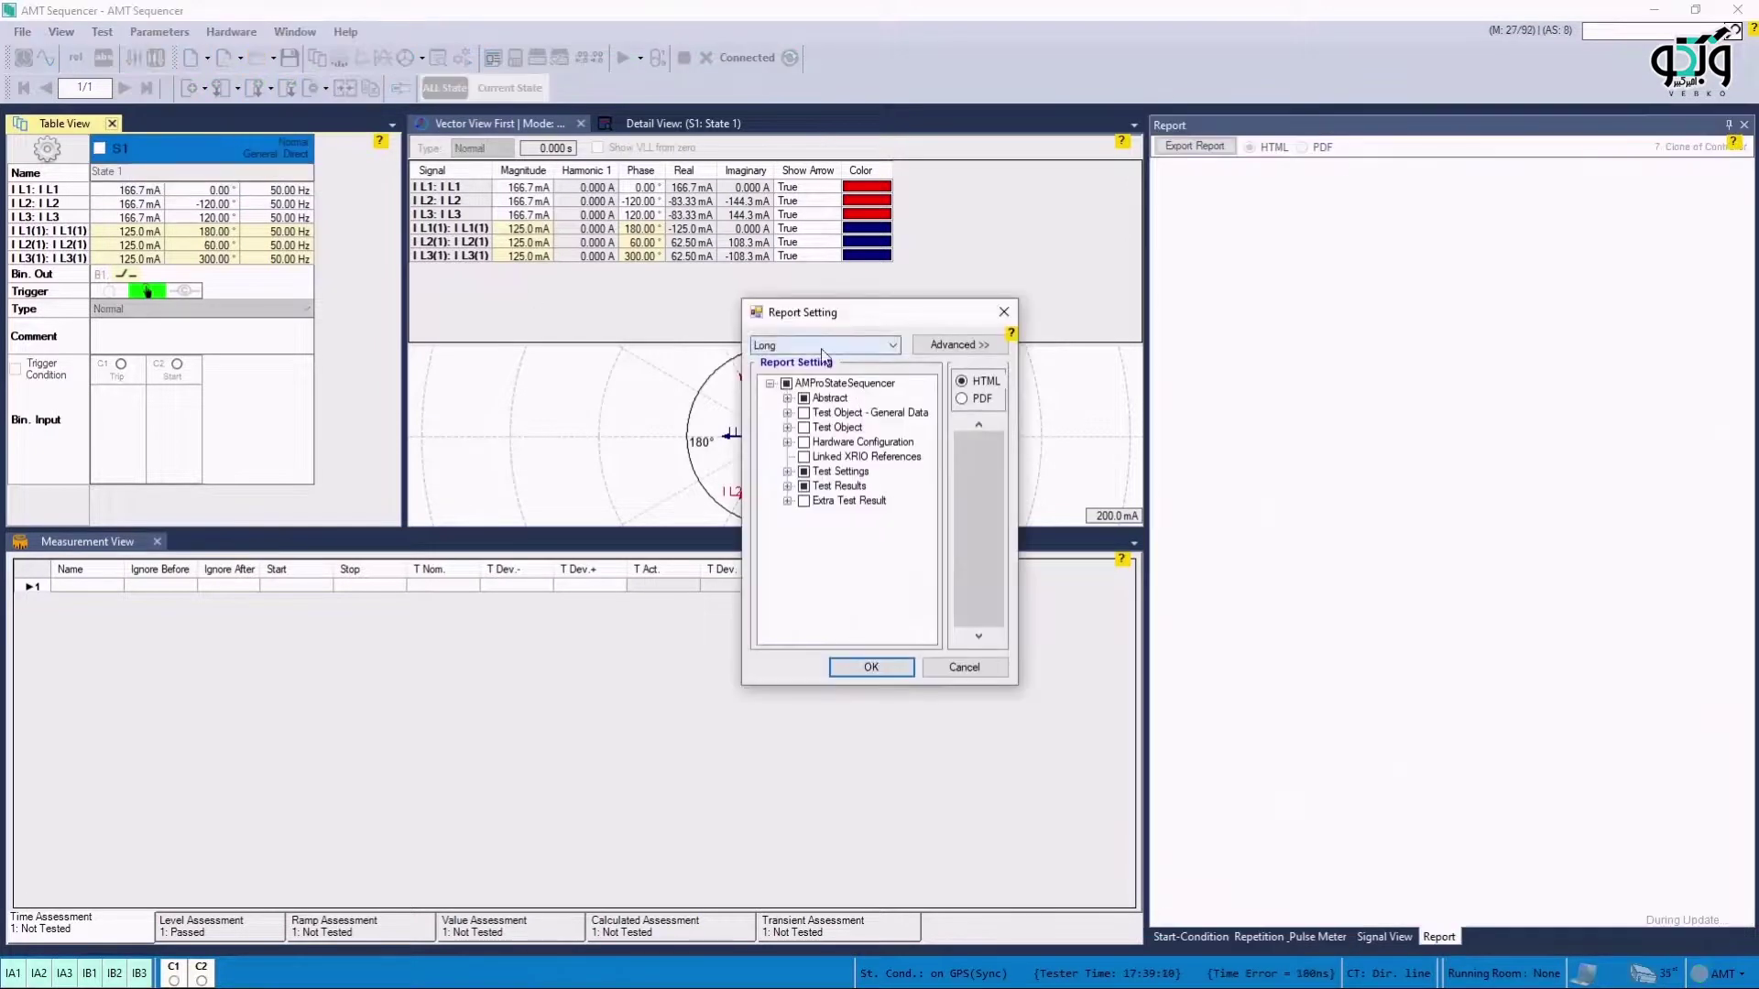
pyautogui.scroll(-1, 822, 355)
pyautogui.click(602, 364)
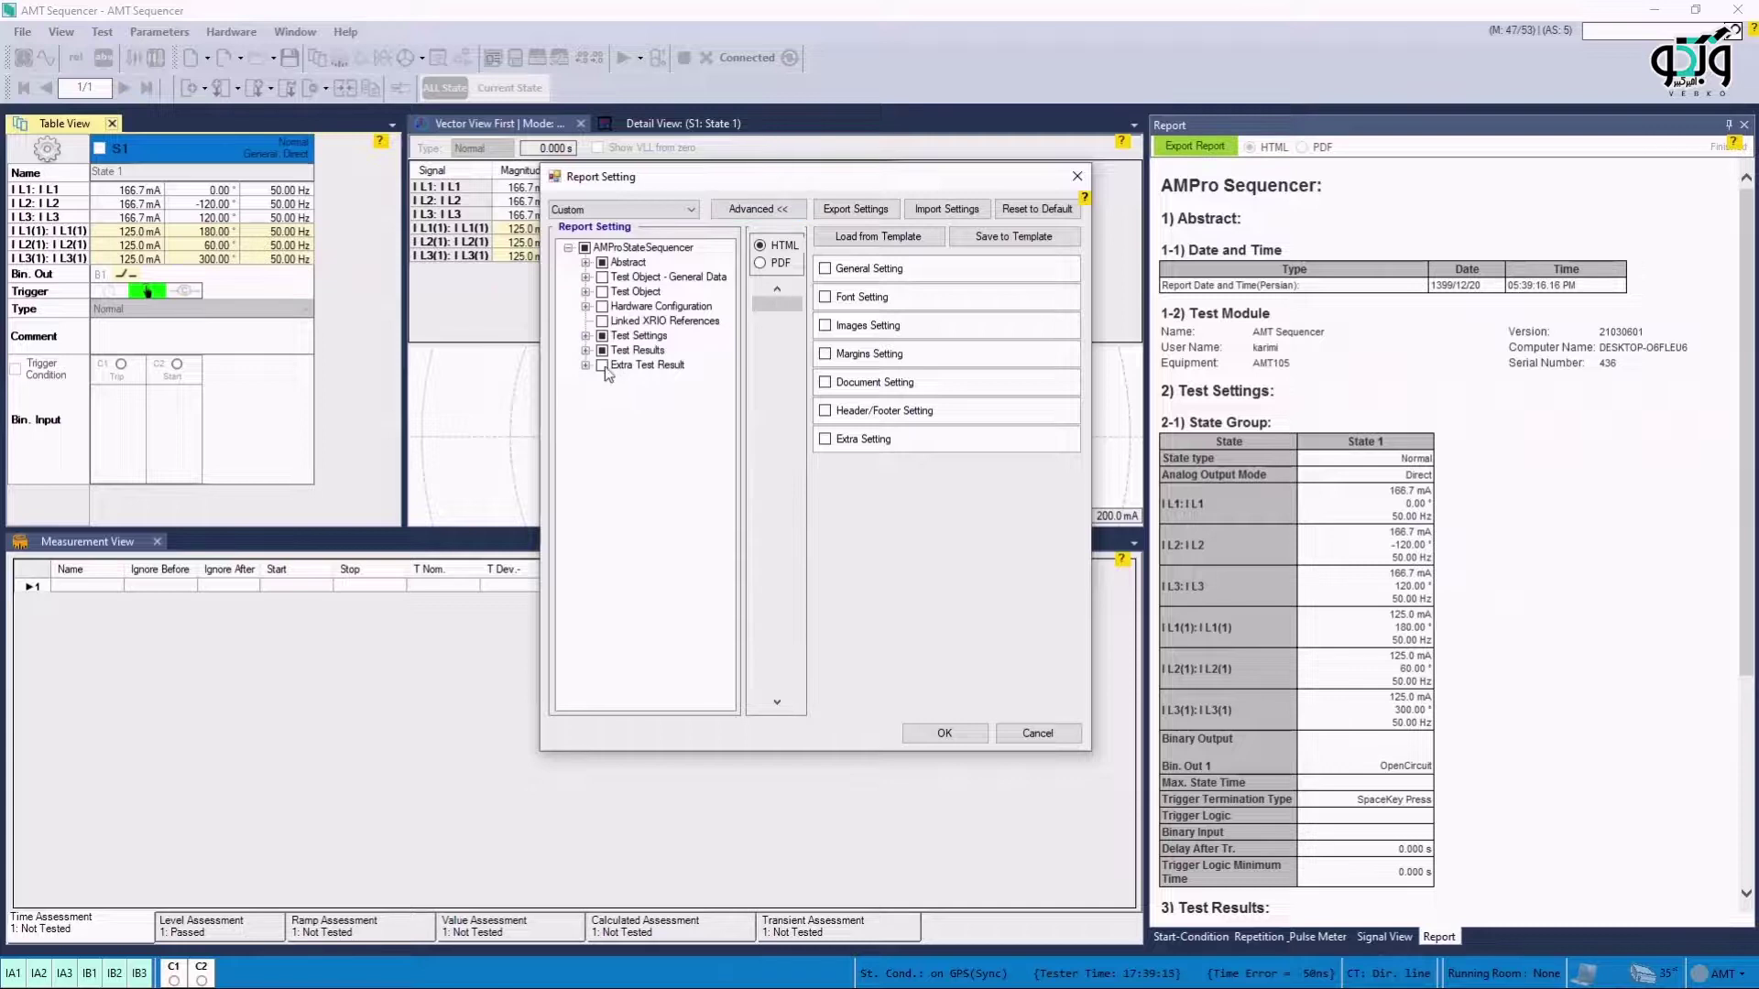
pyautogui.click(602, 306)
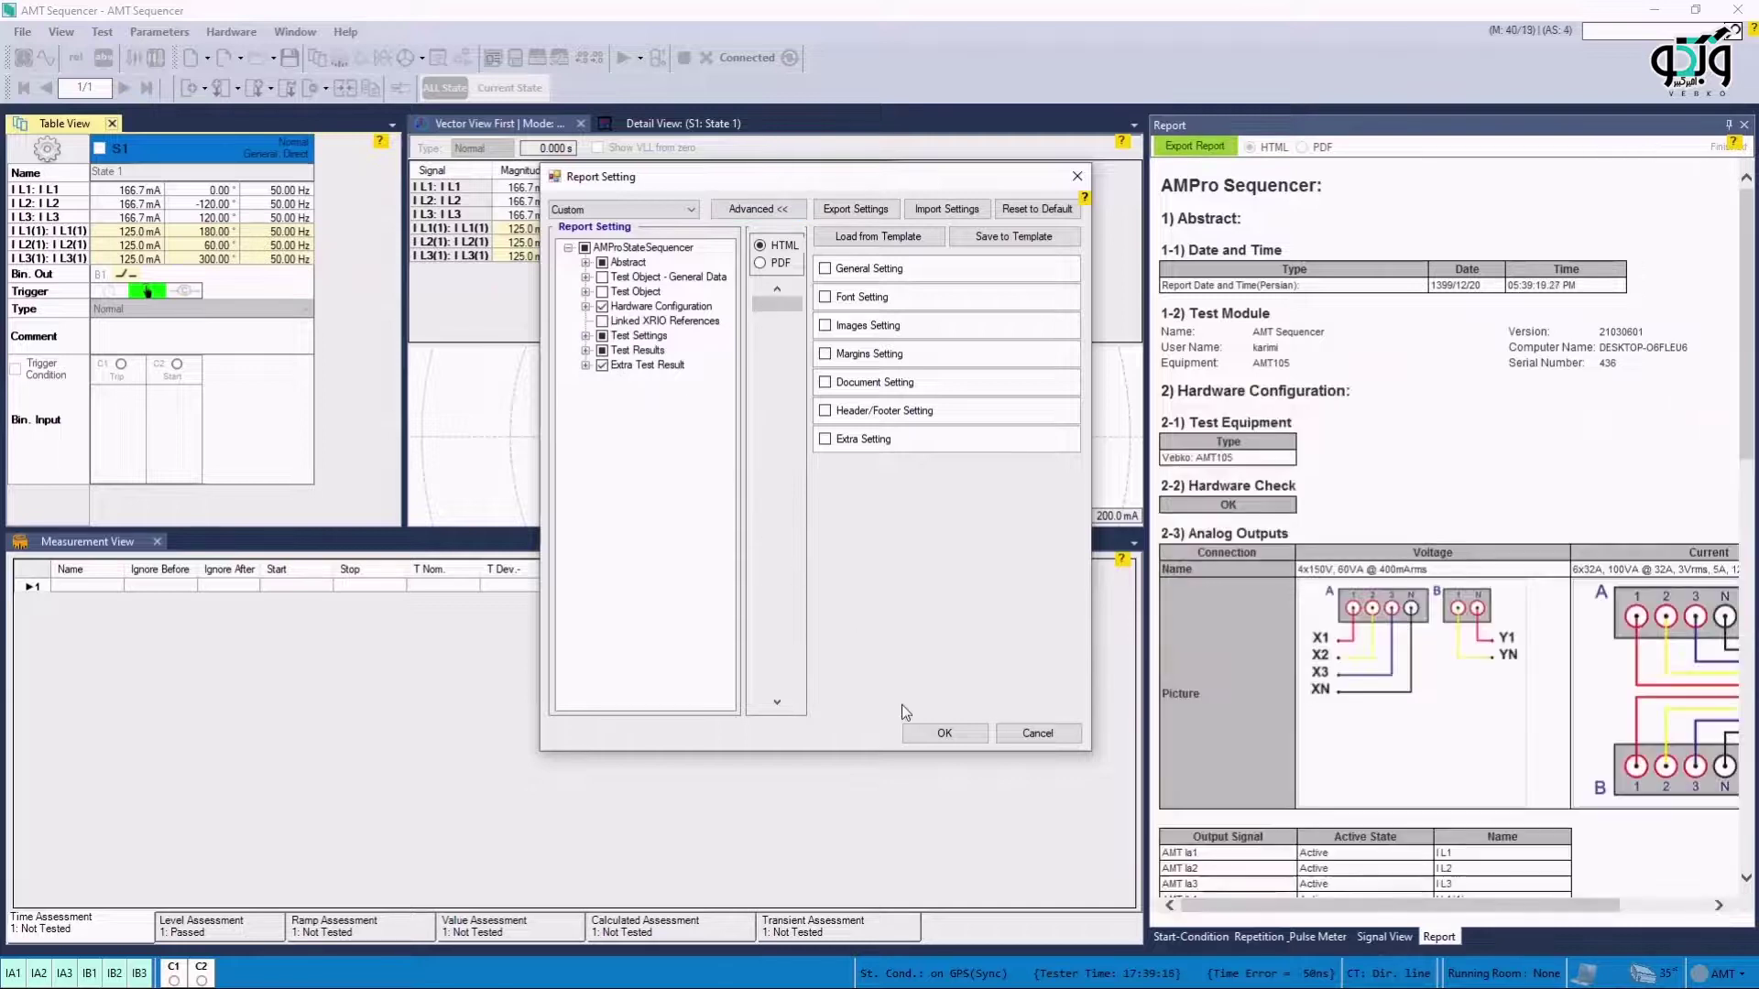
pyautogui.click(909, 729)
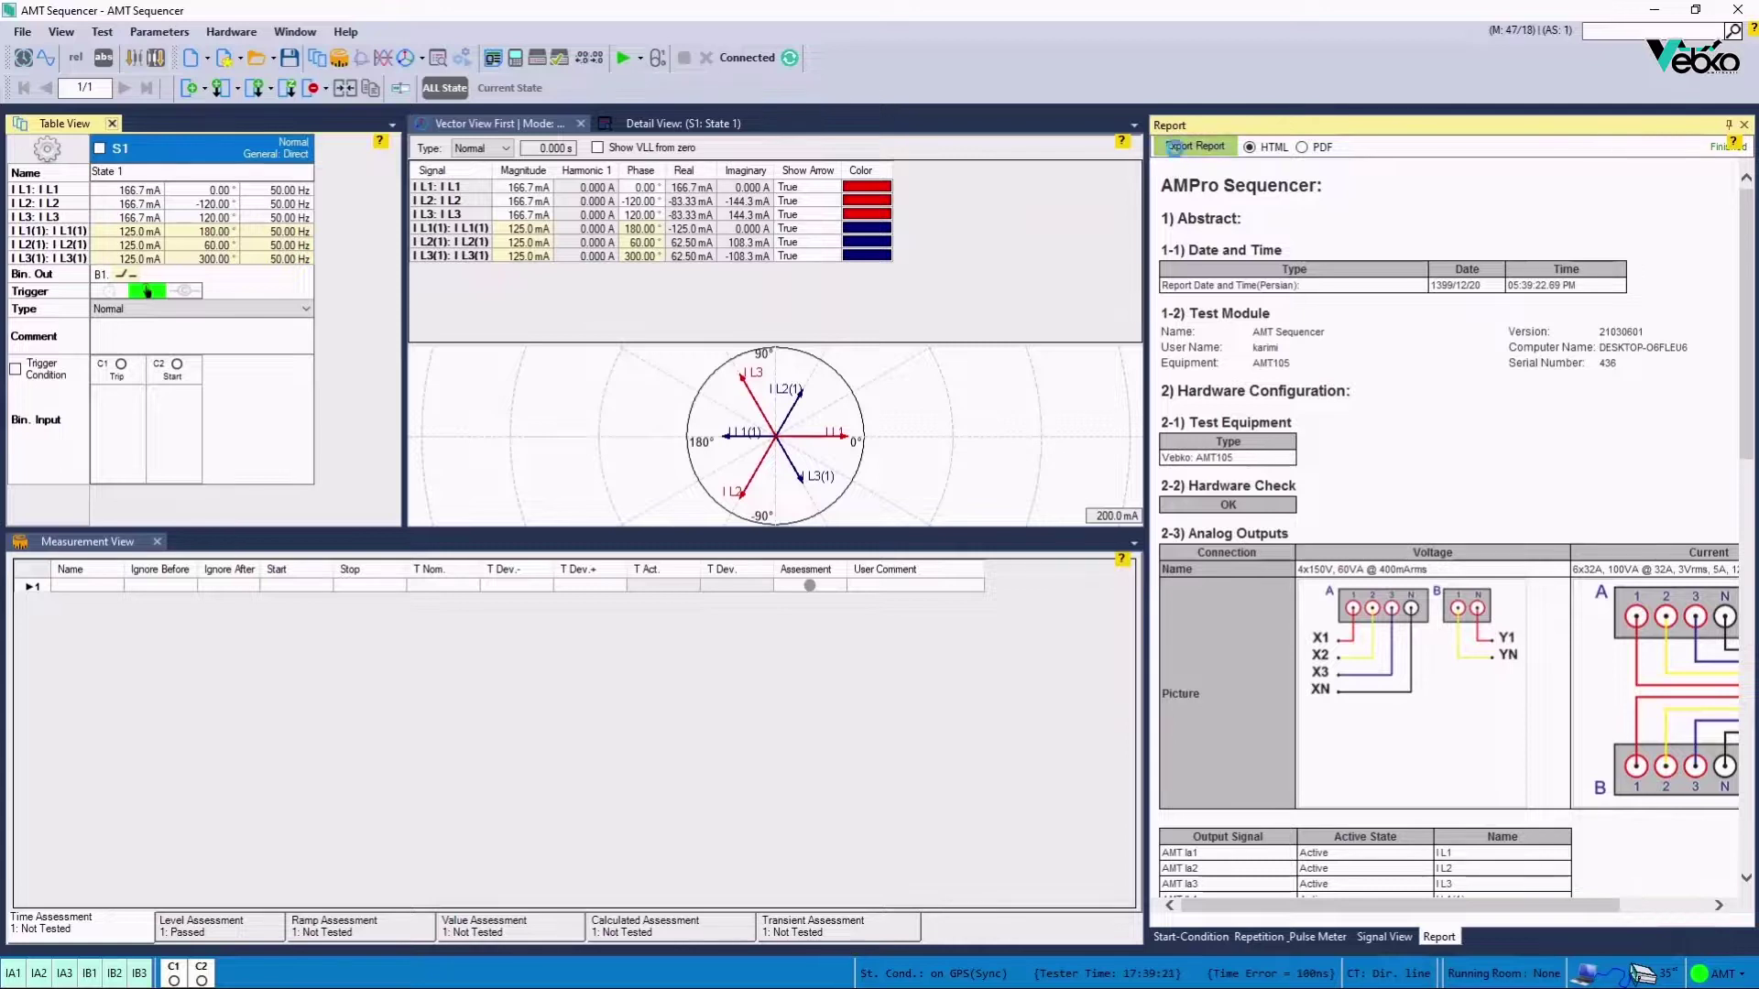
# Cancel the report export and print, then close the sequencer without saving changes
pyautogui.click(1194, 146)
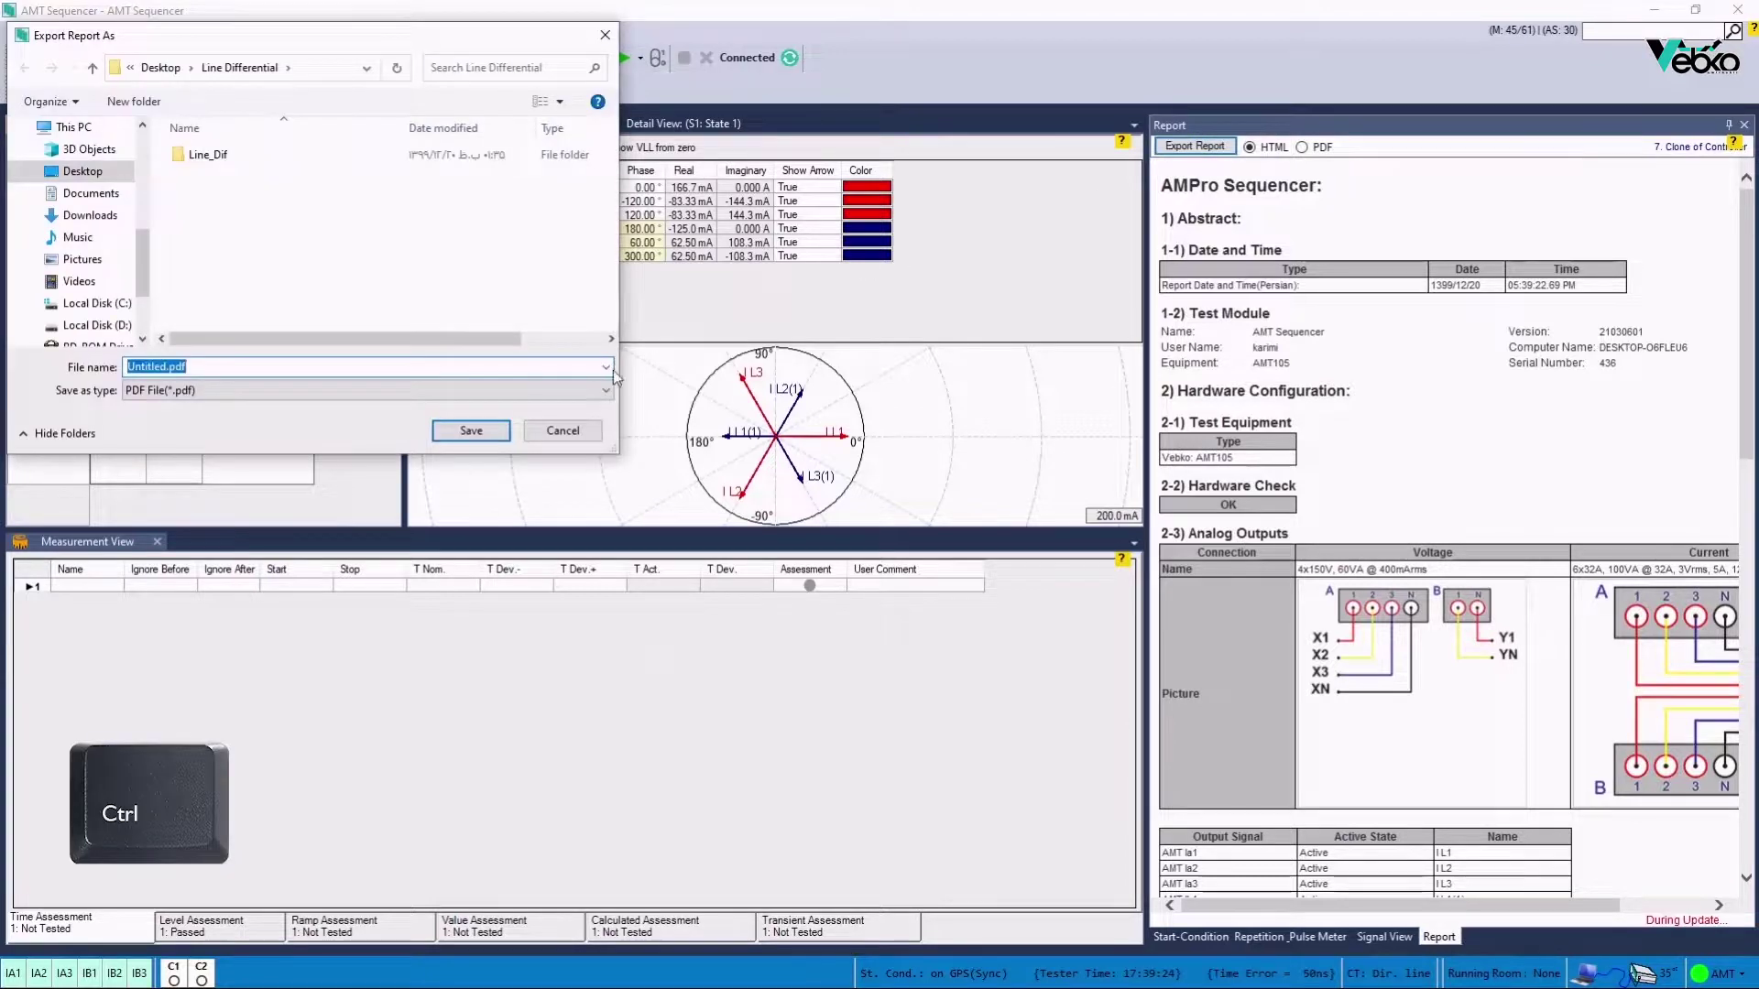
pyautogui.click(563, 431)
pyautogui.hotkey('ctrl', 'p')
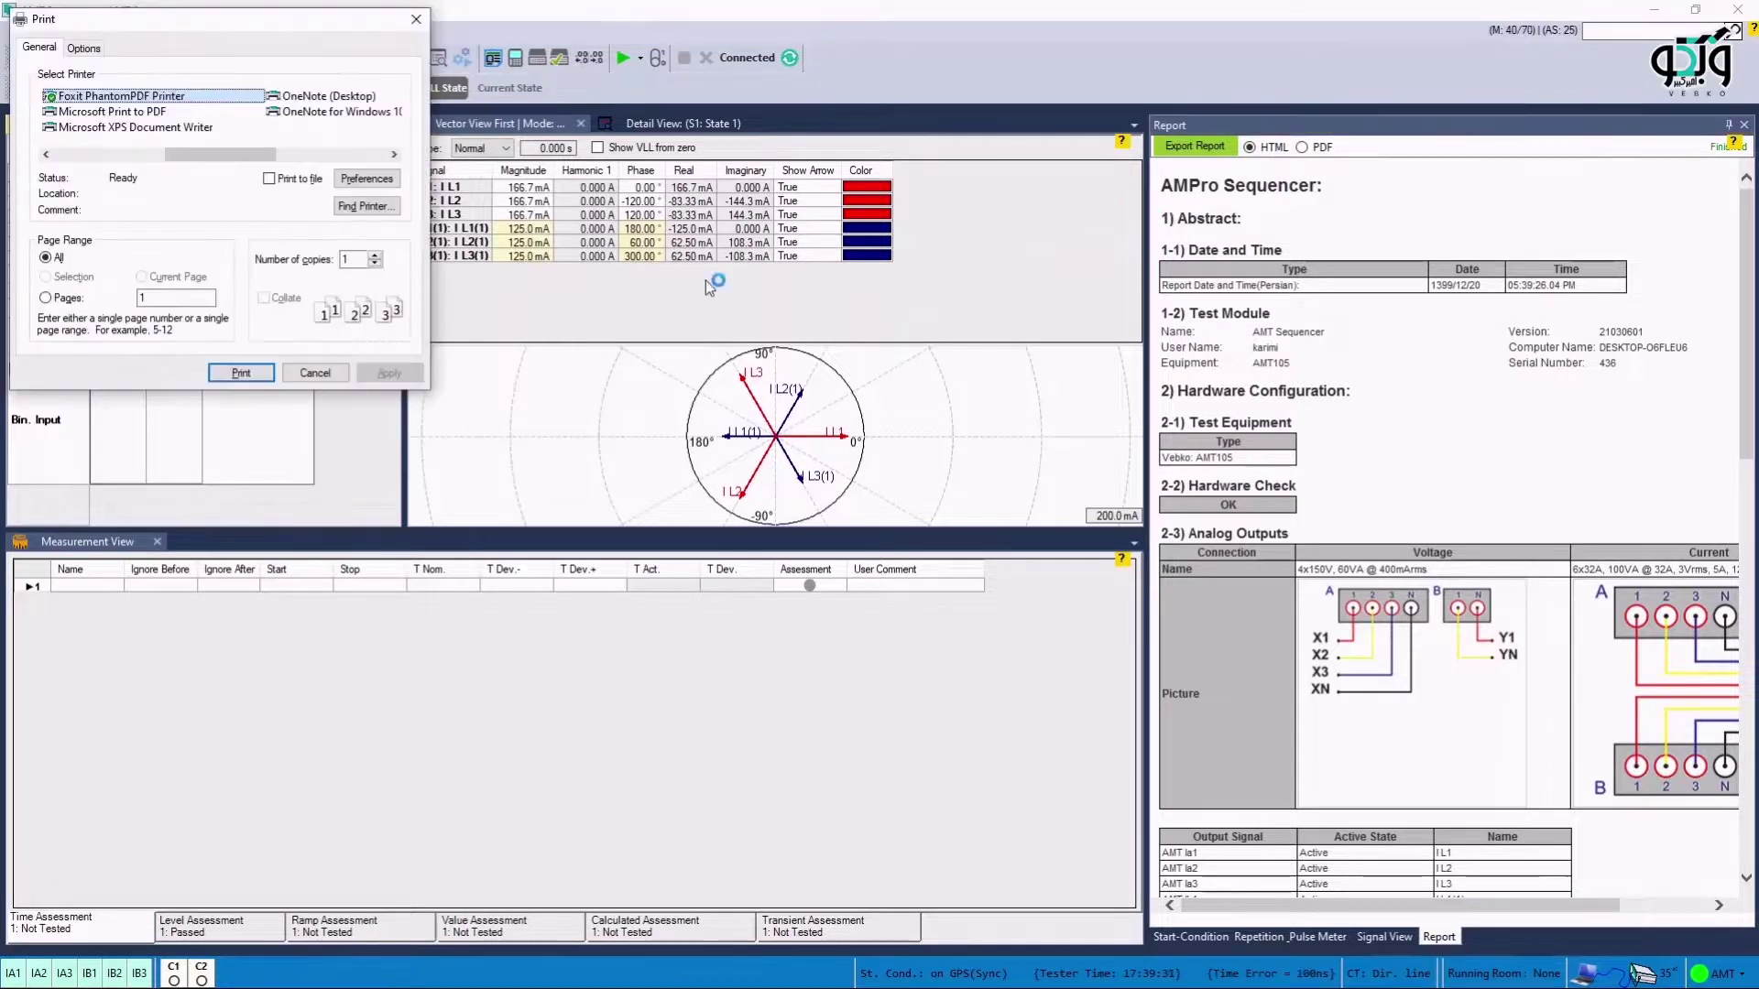
pyautogui.click(313, 373)
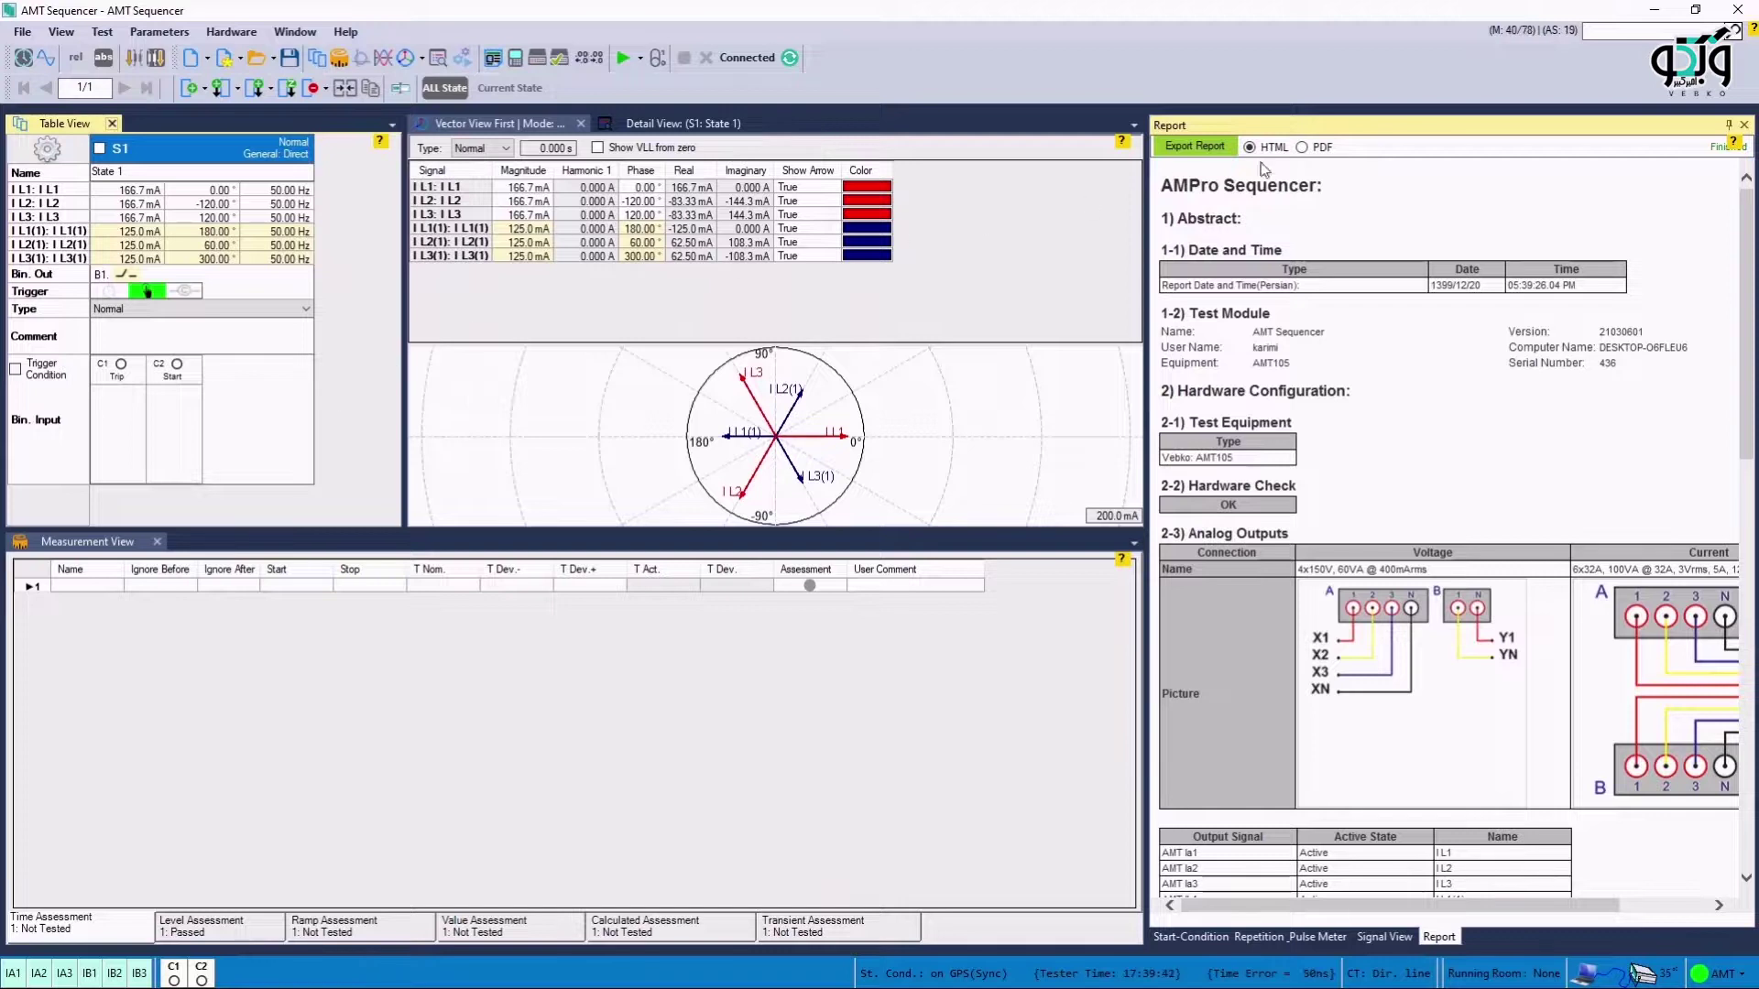
pyautogui.click(1738, 11)
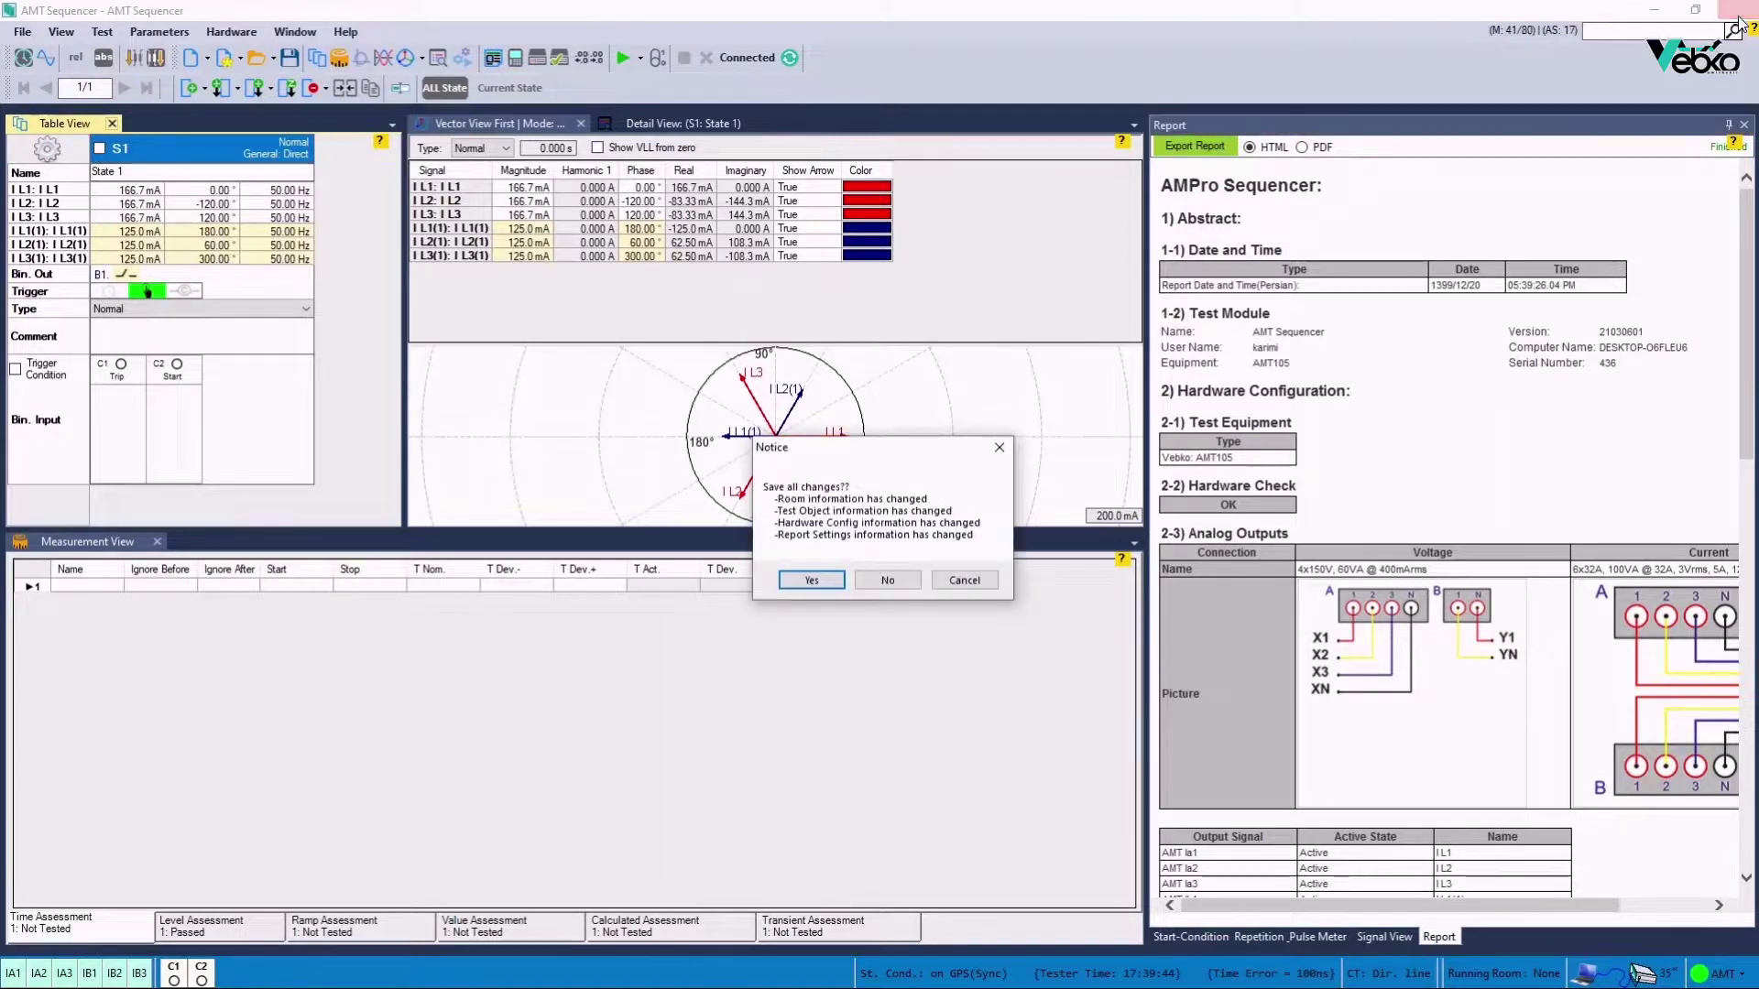
pyautogui.click(885, 583)
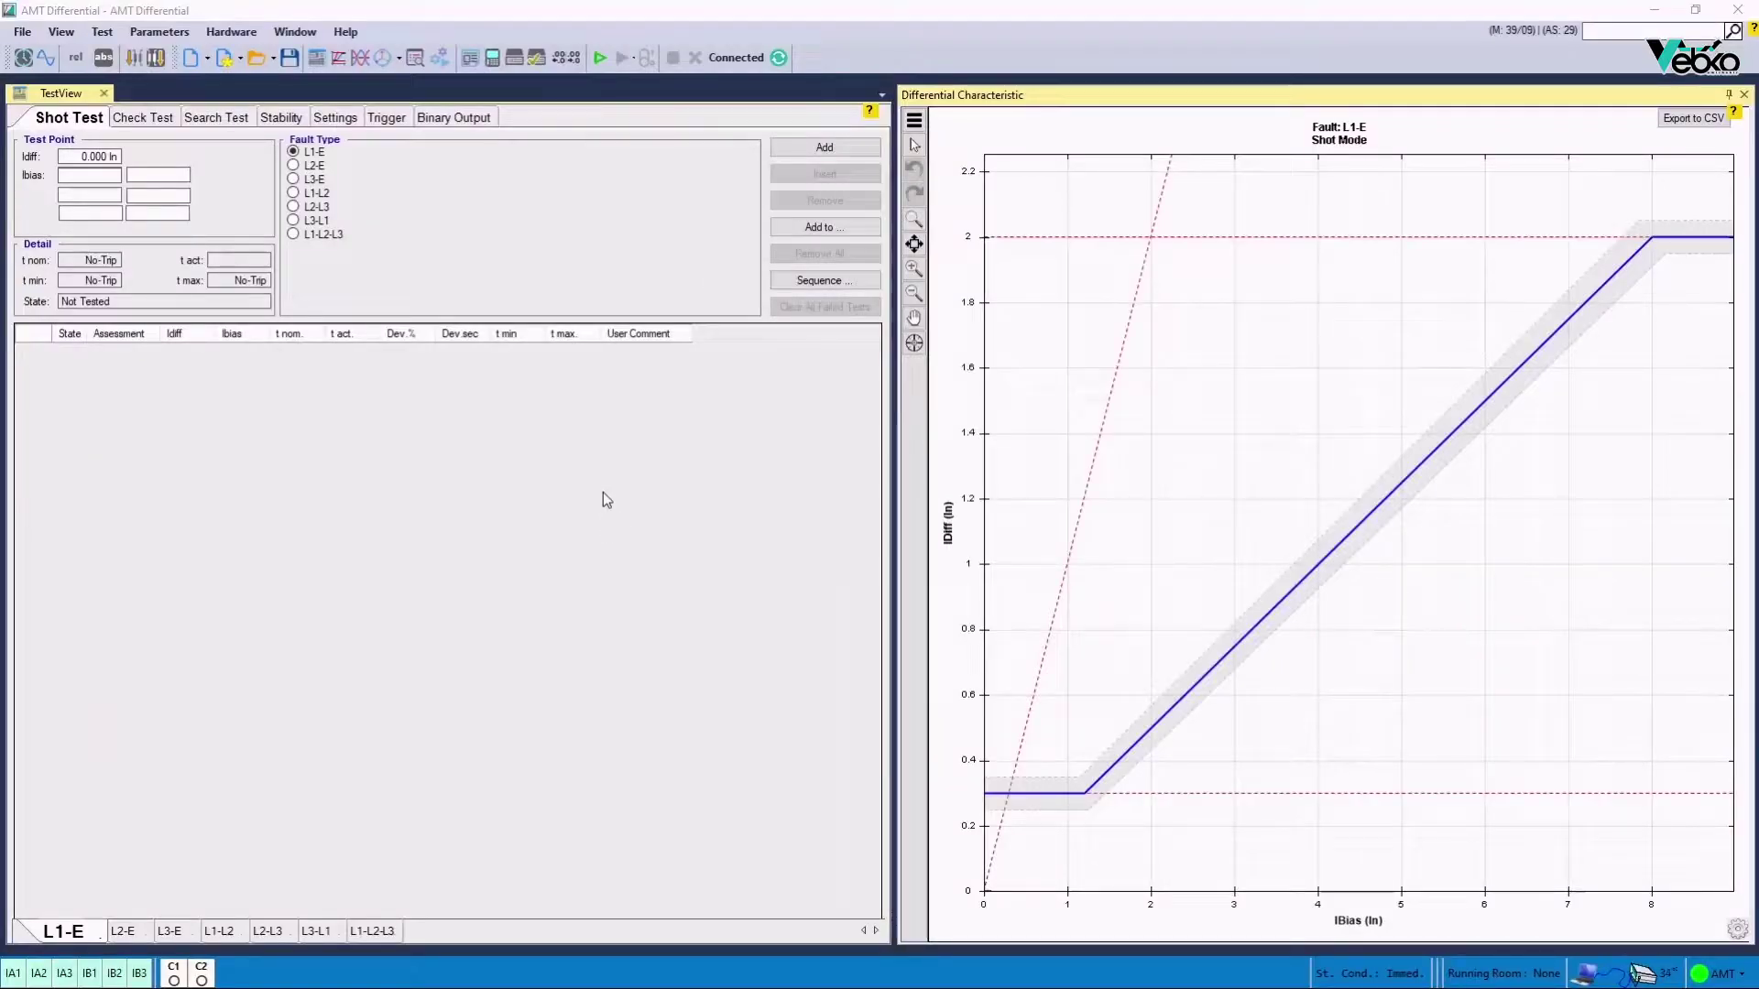
# In Hardware Configuration, set Output Target of Y1, Y2 and Y3 to Not Used and apply
pyautogui.click(514, 59)
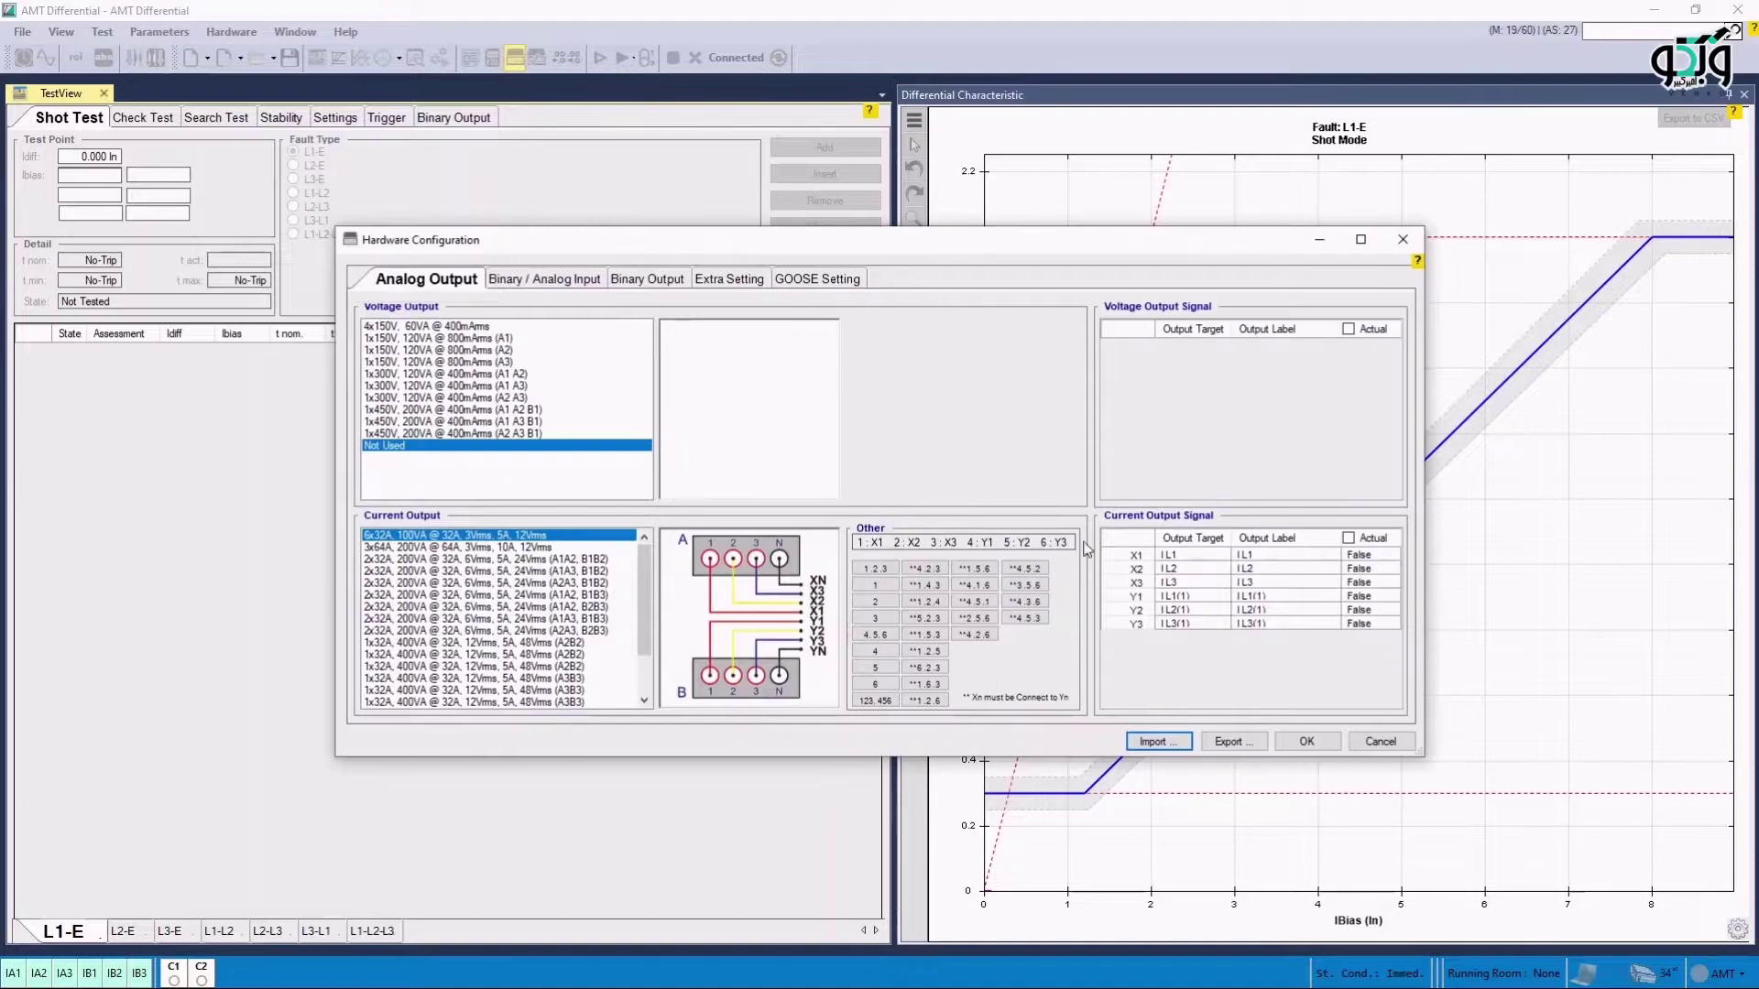
pyautogui.click(1169, 597)
pyautogui.click(1169, 597)
pyautogui.click(1177, 617)
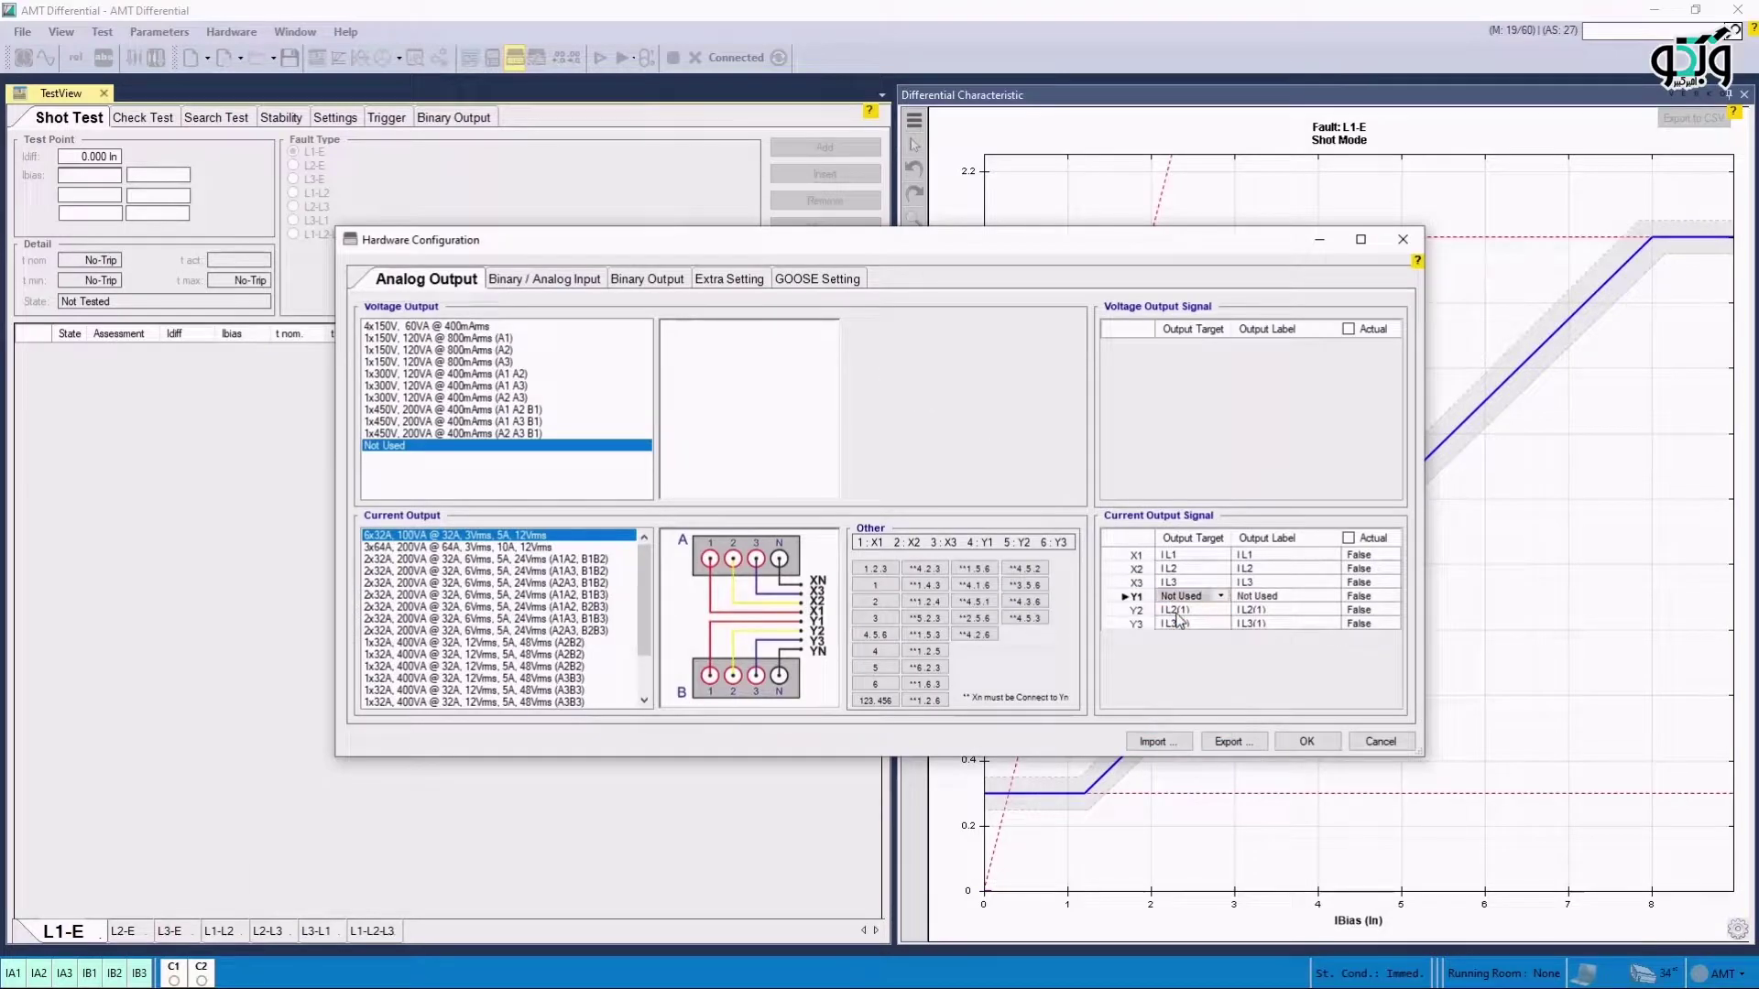
pyautogui.click(1179, 611)
pyautogui.click(1179, 631)
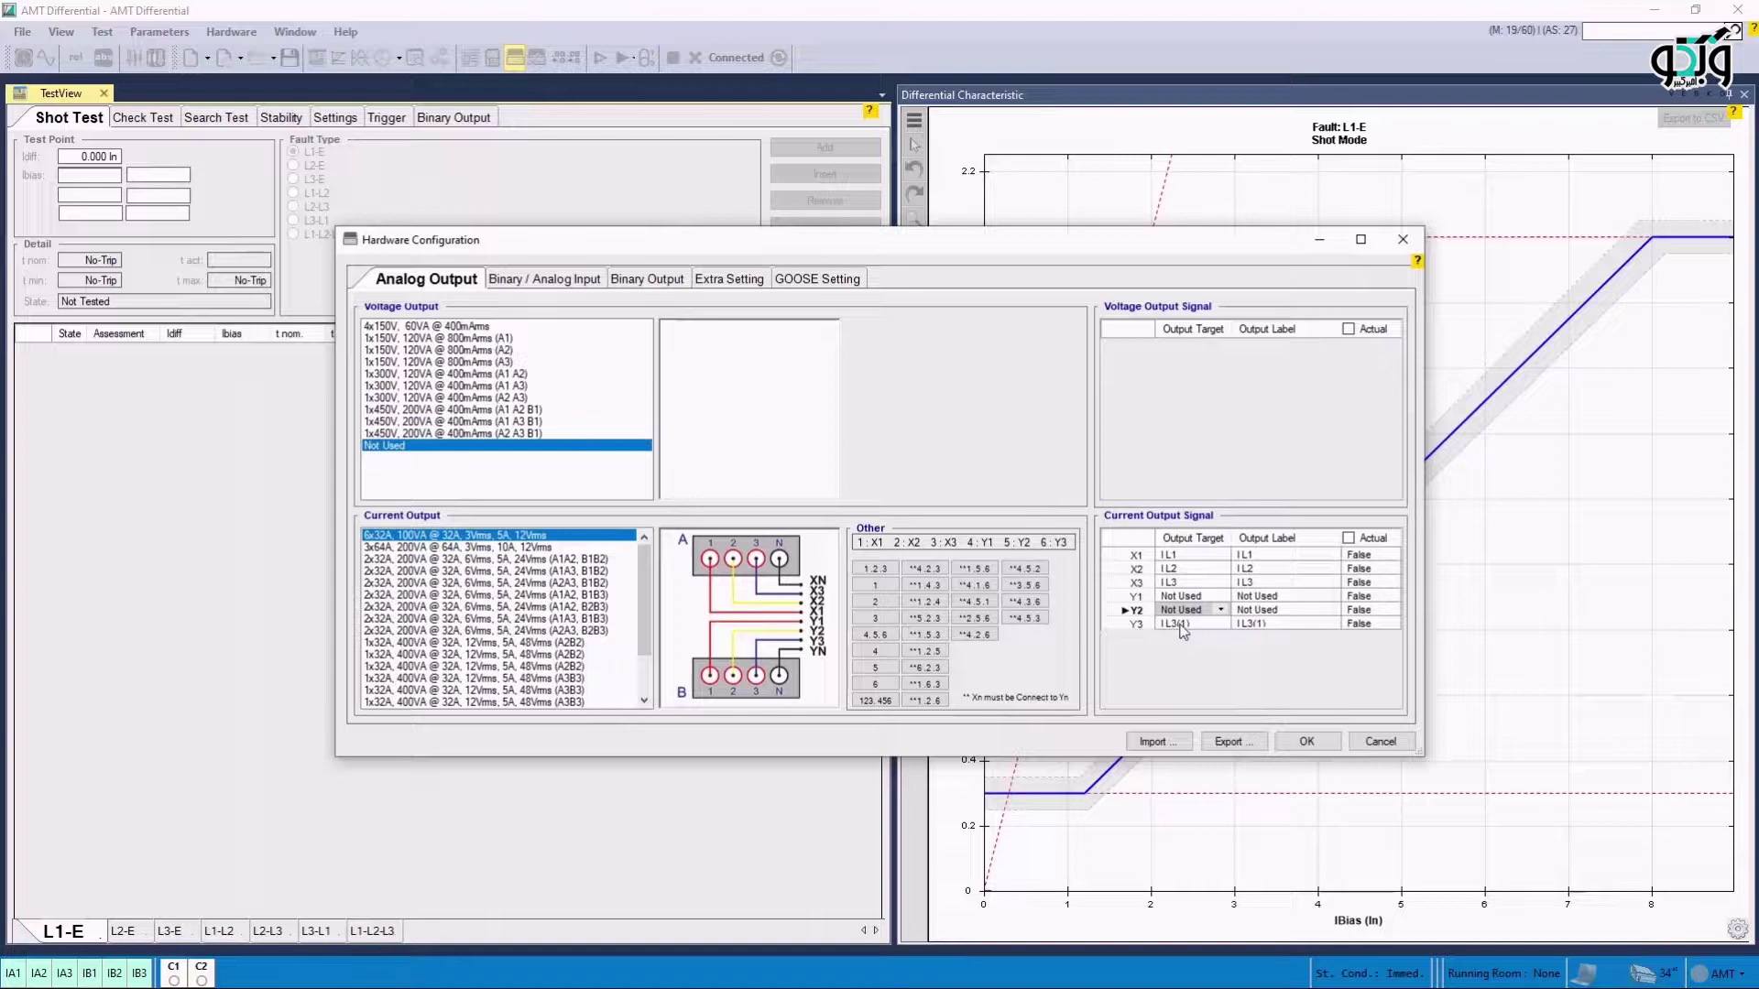
pyautogui.click(1182, 625)
pyautogui.click(1180, 643)
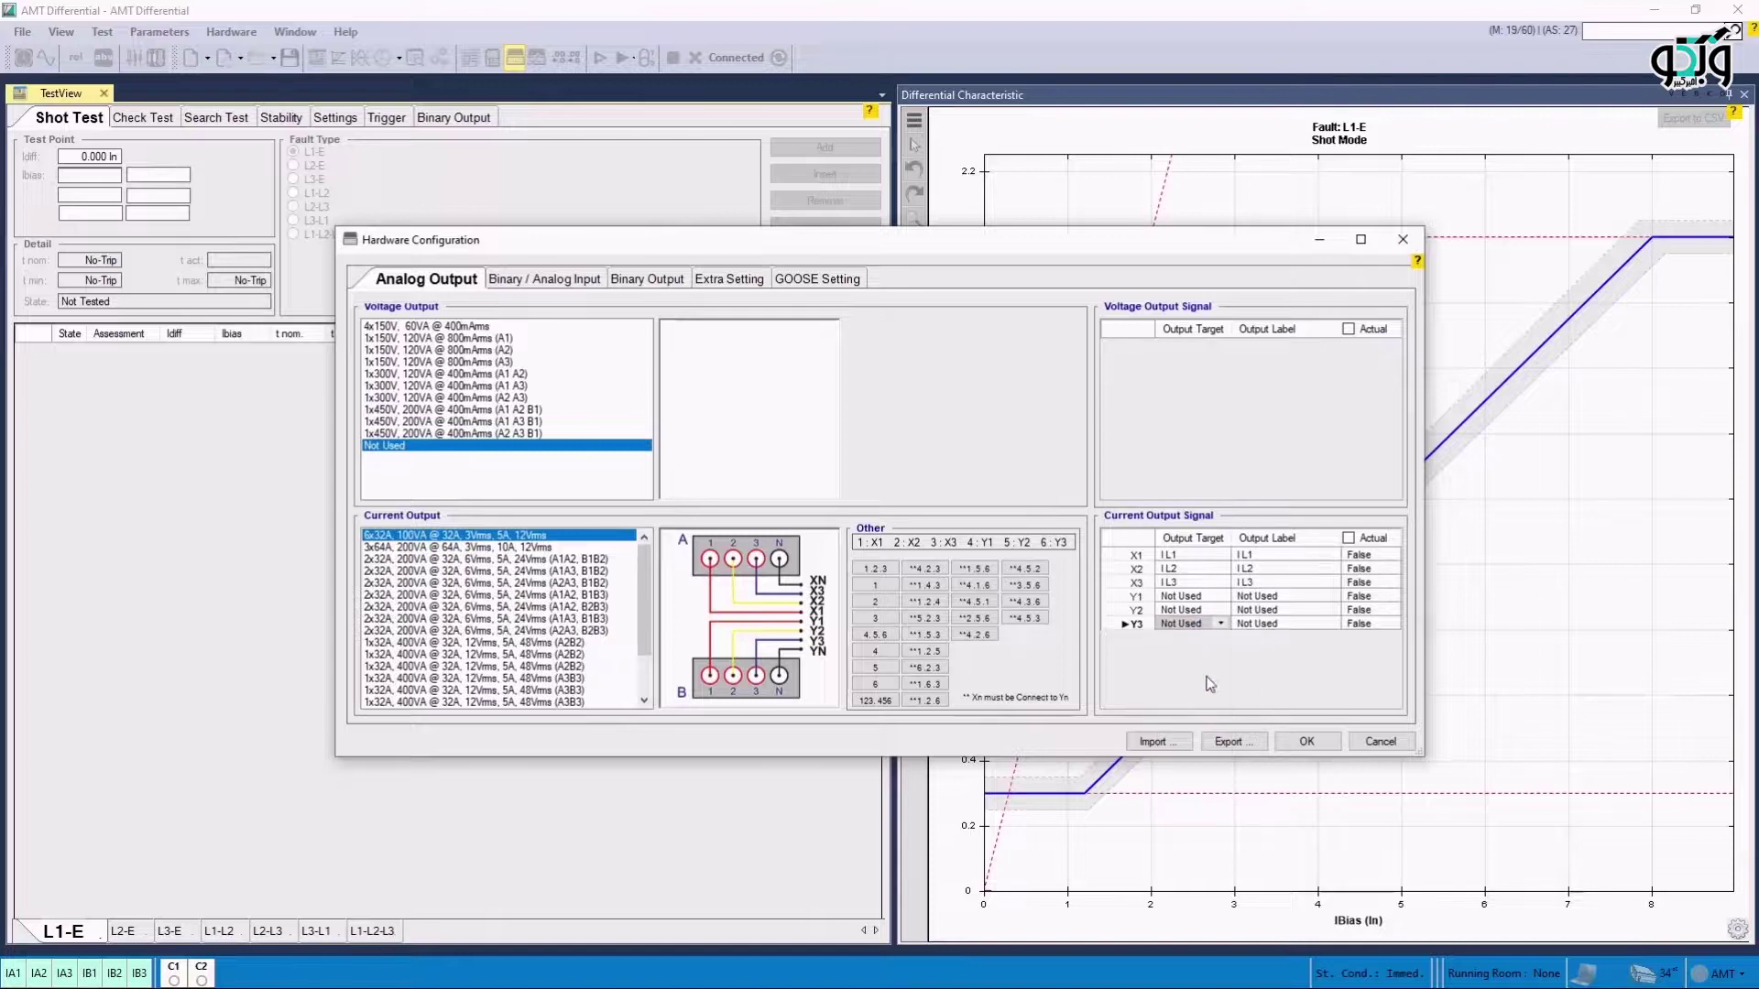
pyautogui.click(1289, 744)
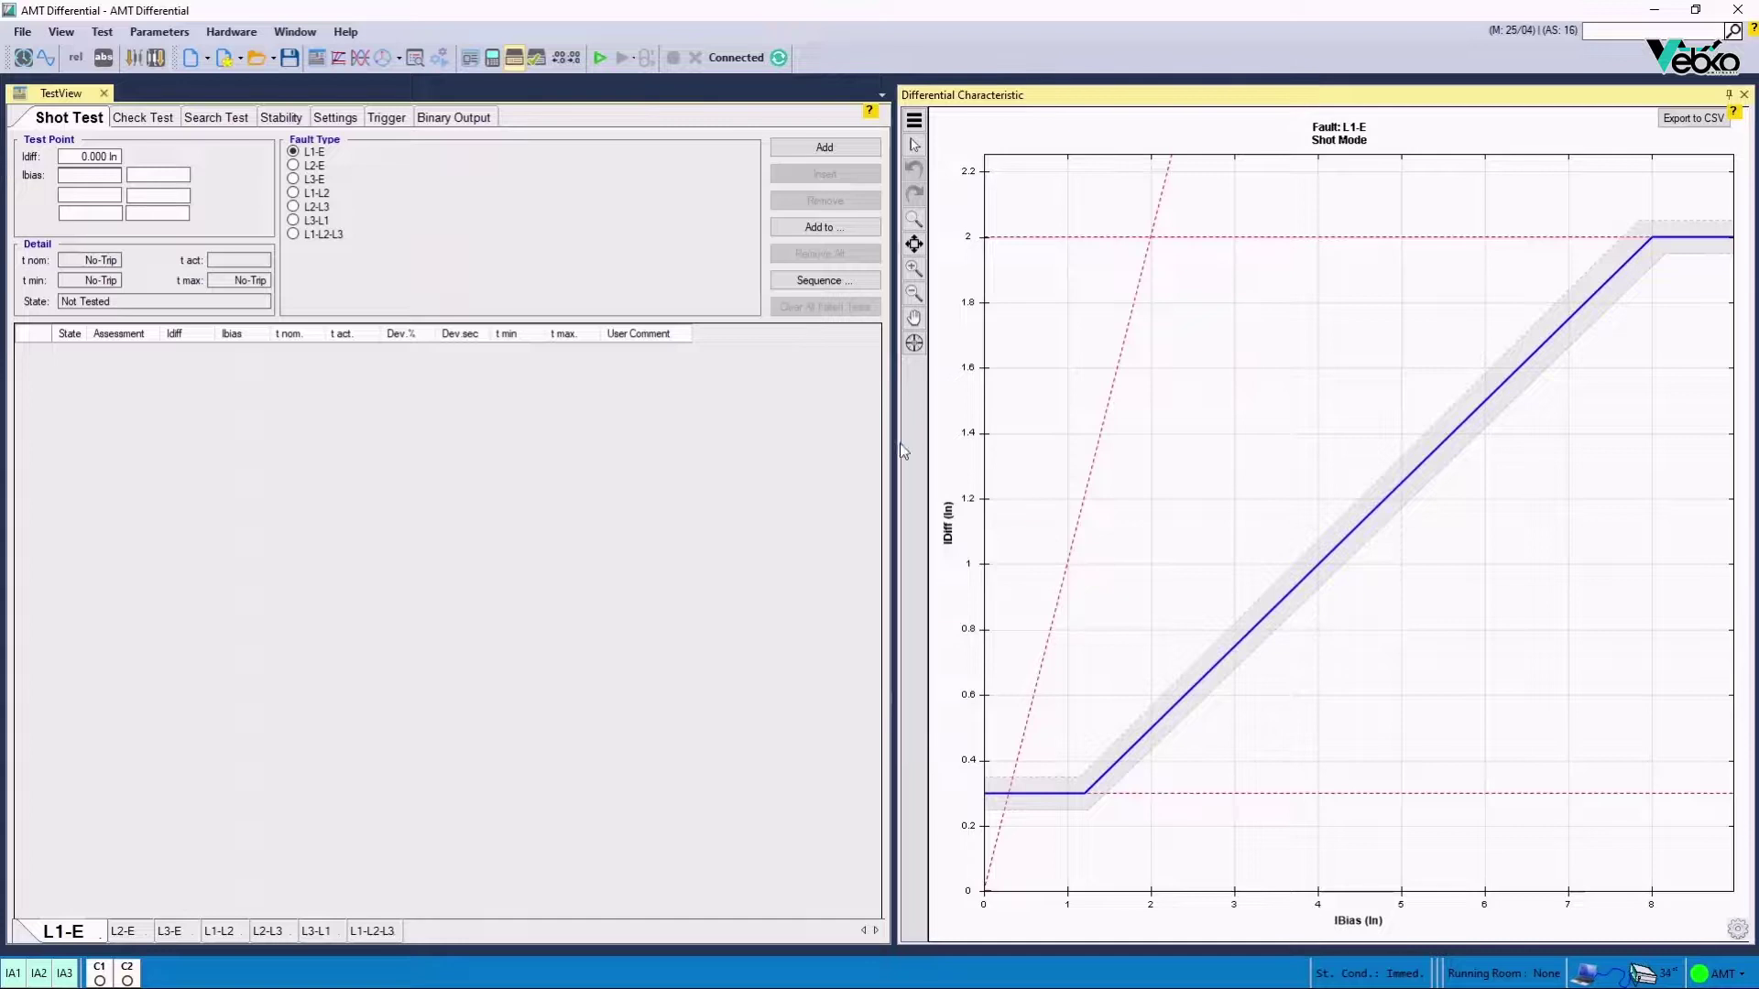
# Search the template list for 7SD61 and import the 7SD610 V4.7 ENU TU3.10 V1.120.xrio template
pyautogui.click(495, 62)
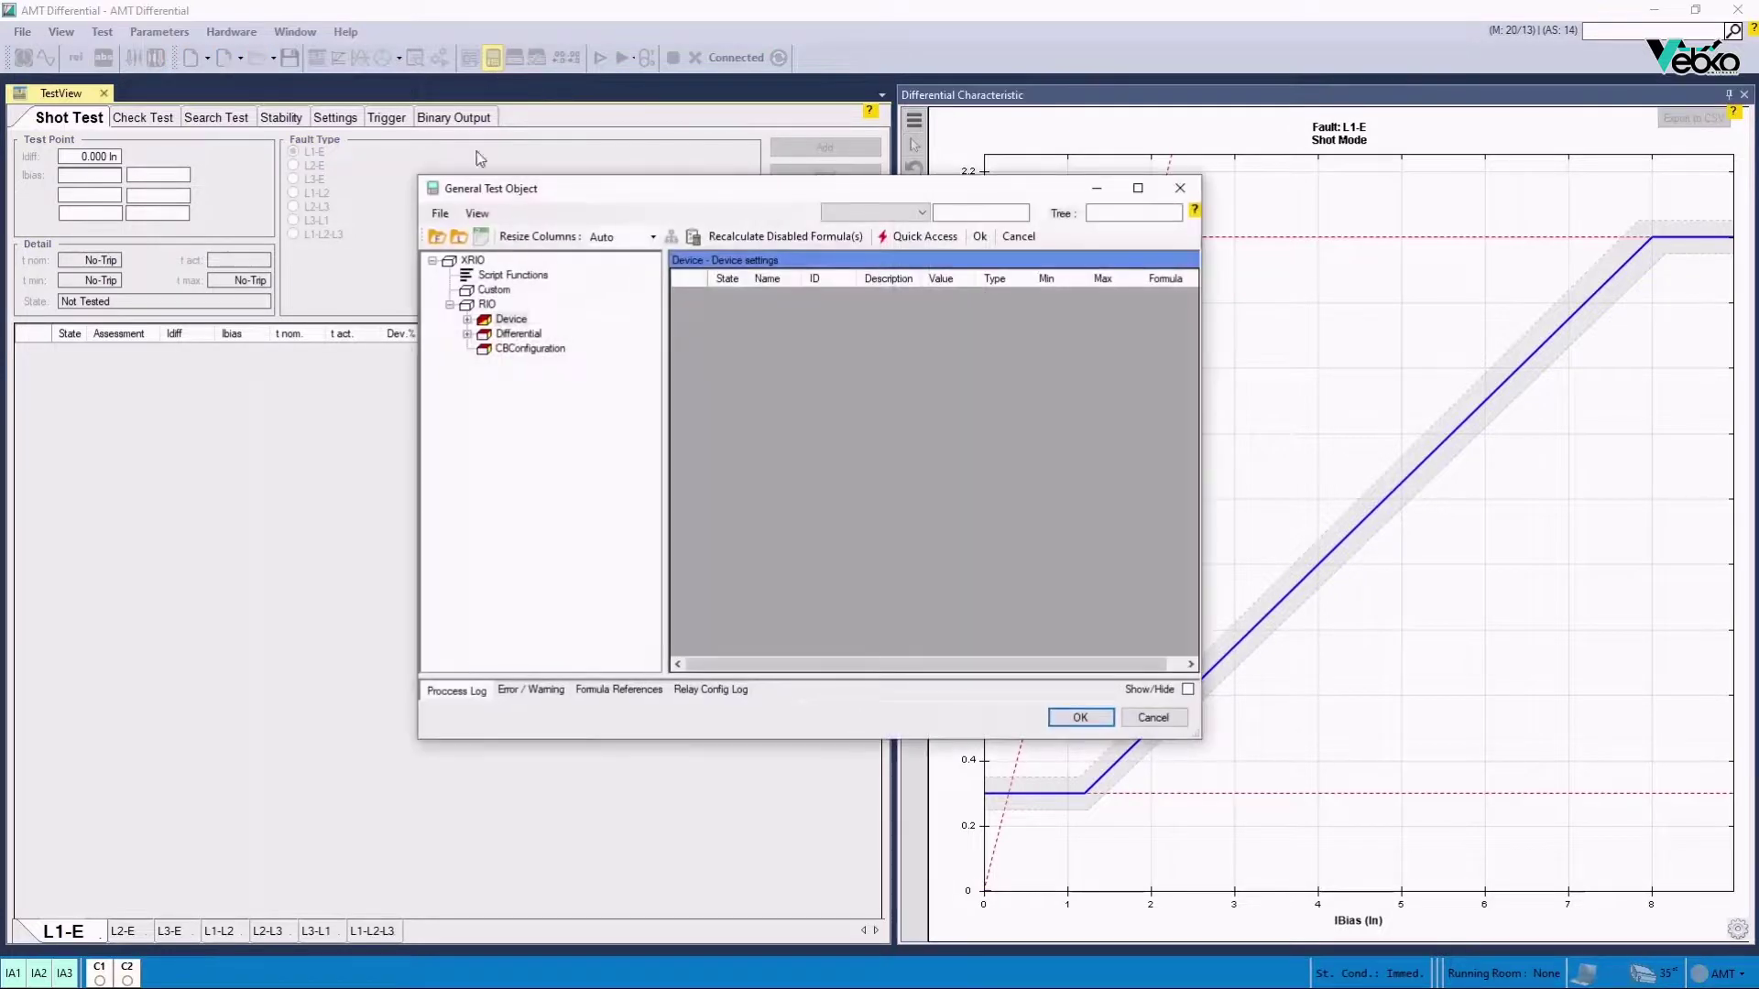
pyautogui.click(441, 213)
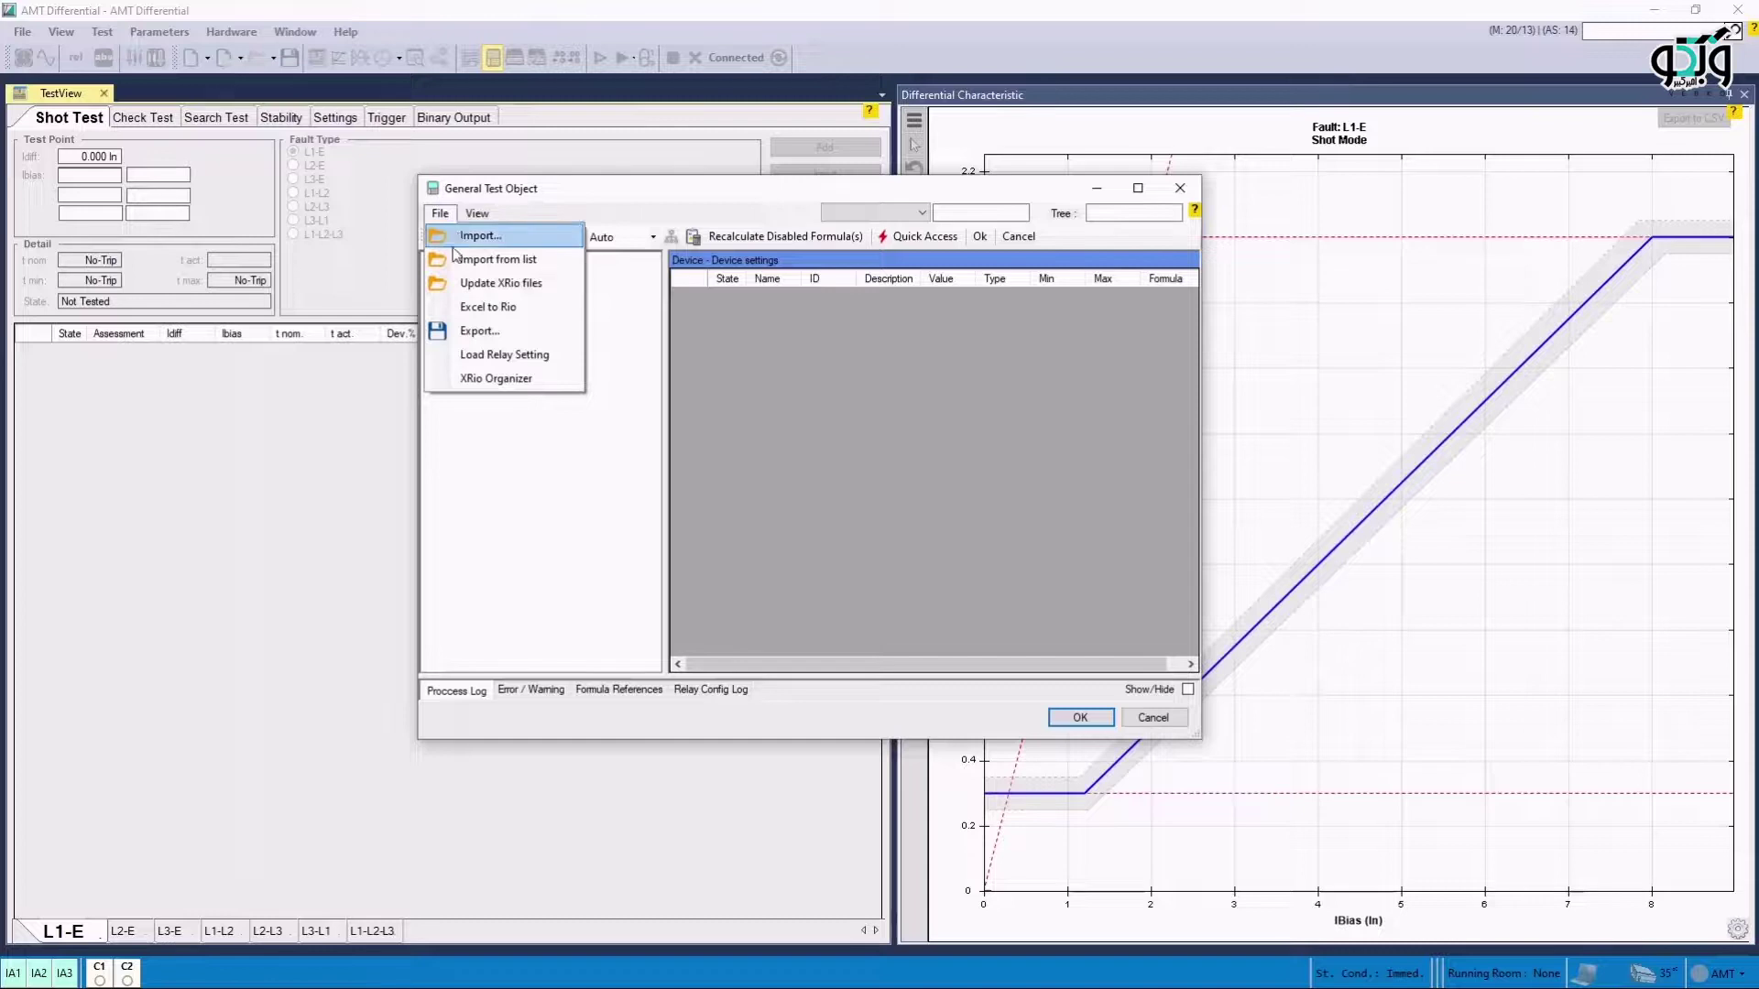
pyautogui.click(458, 260)
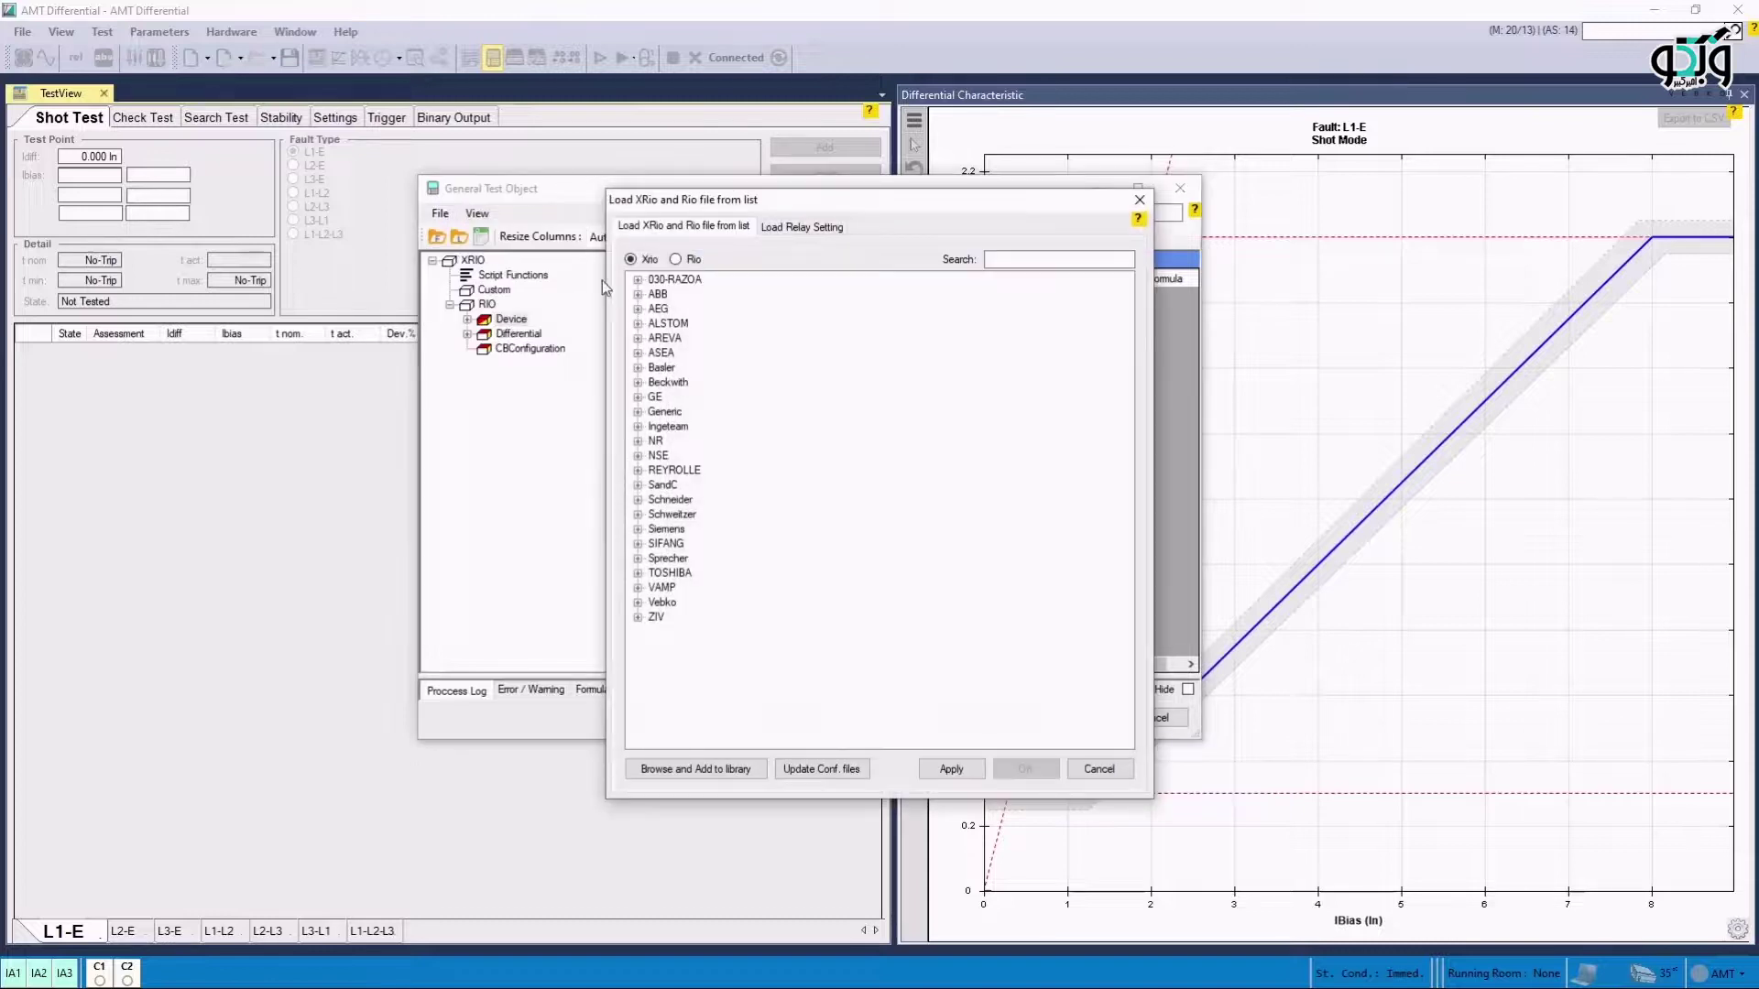
pyautogui.click(998, 260)
pyautogui.write('7SD')
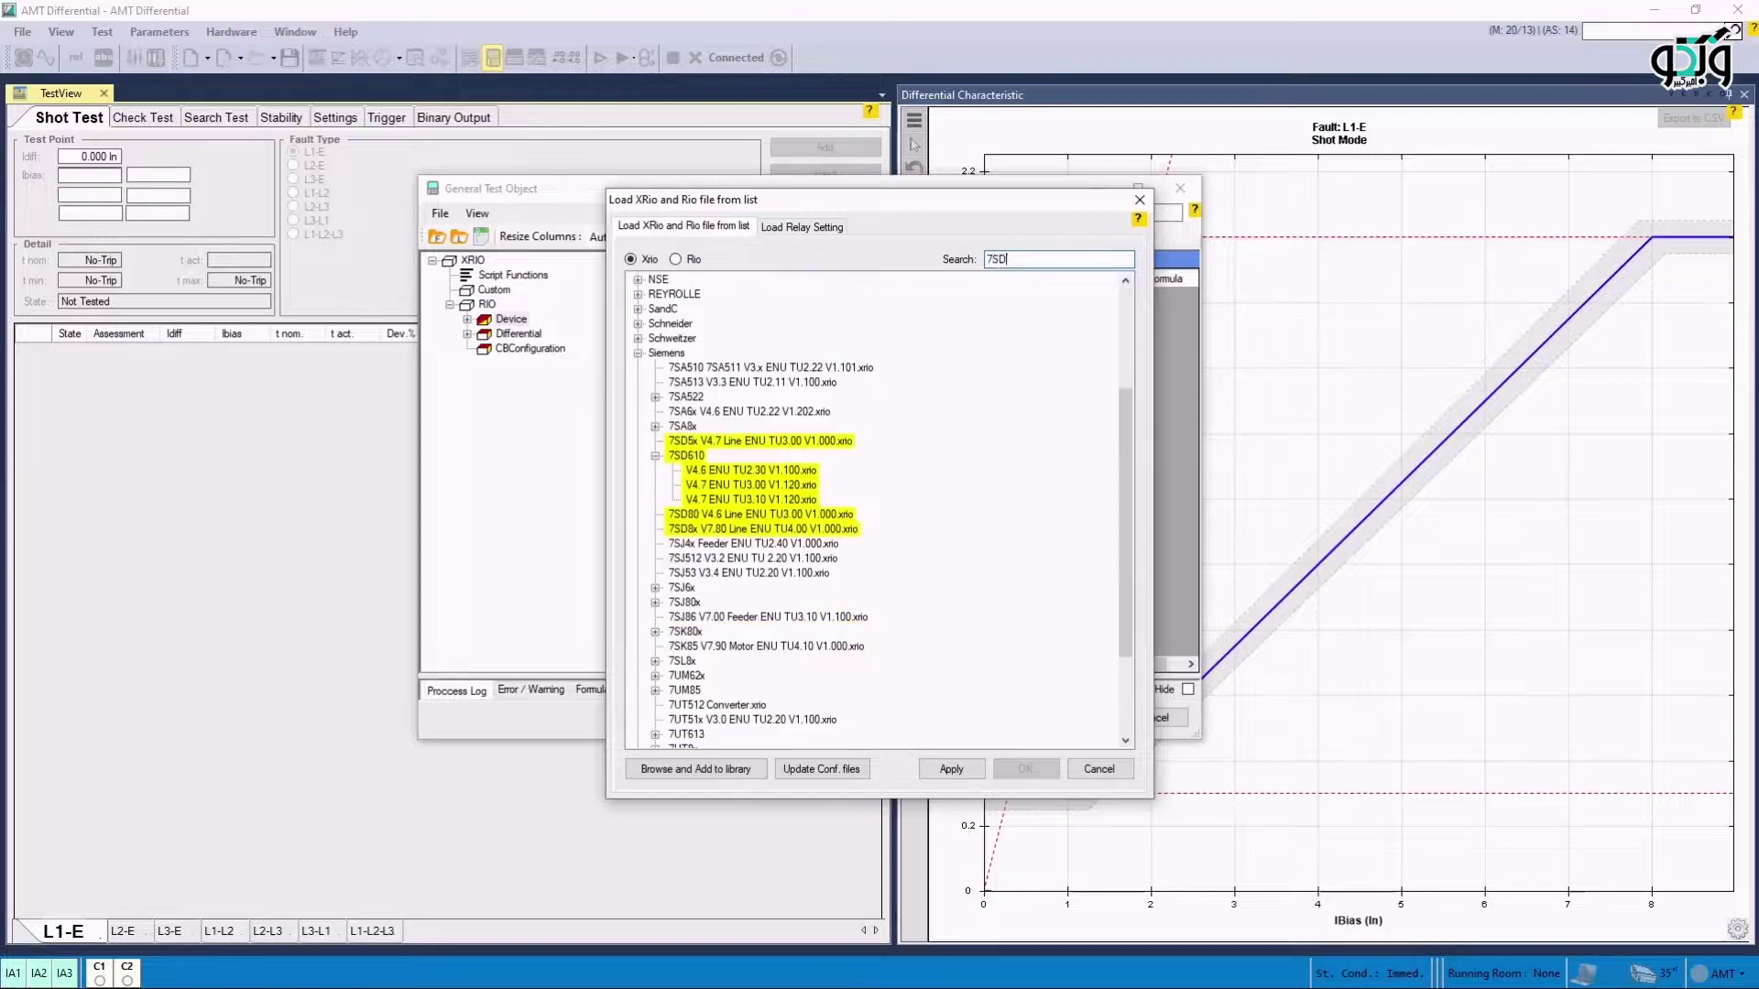
pyautogui.write('61')
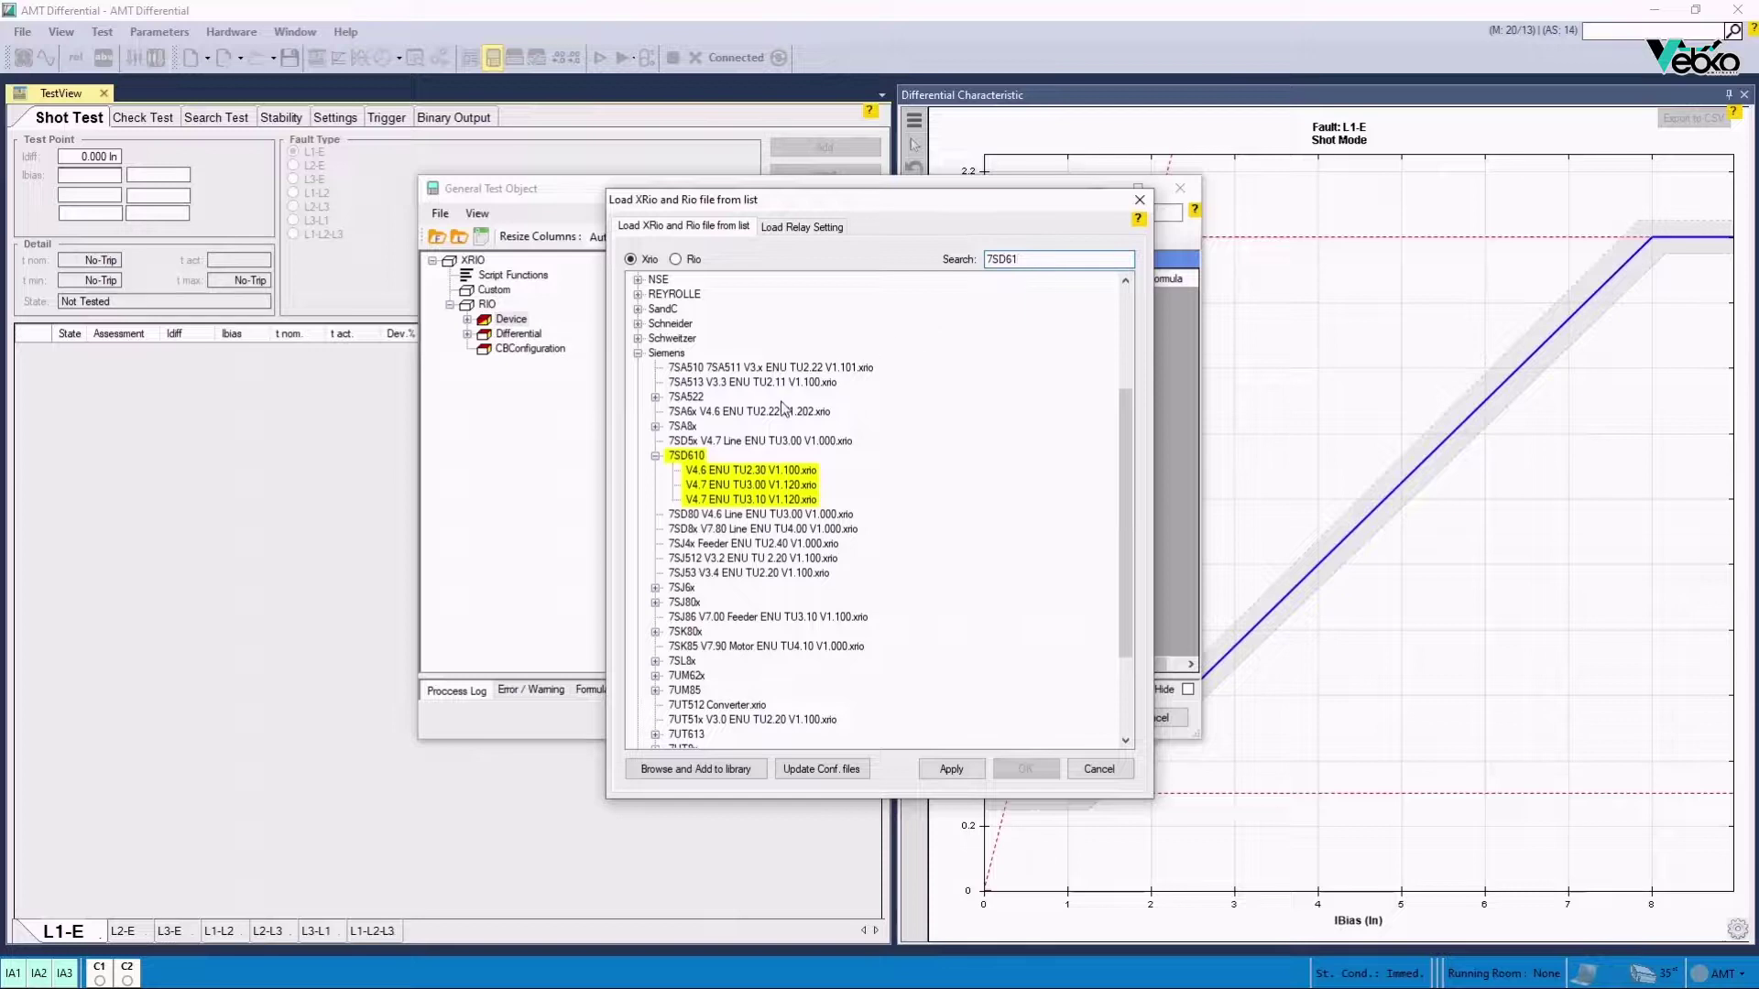
pyautogui.click(725, 501)
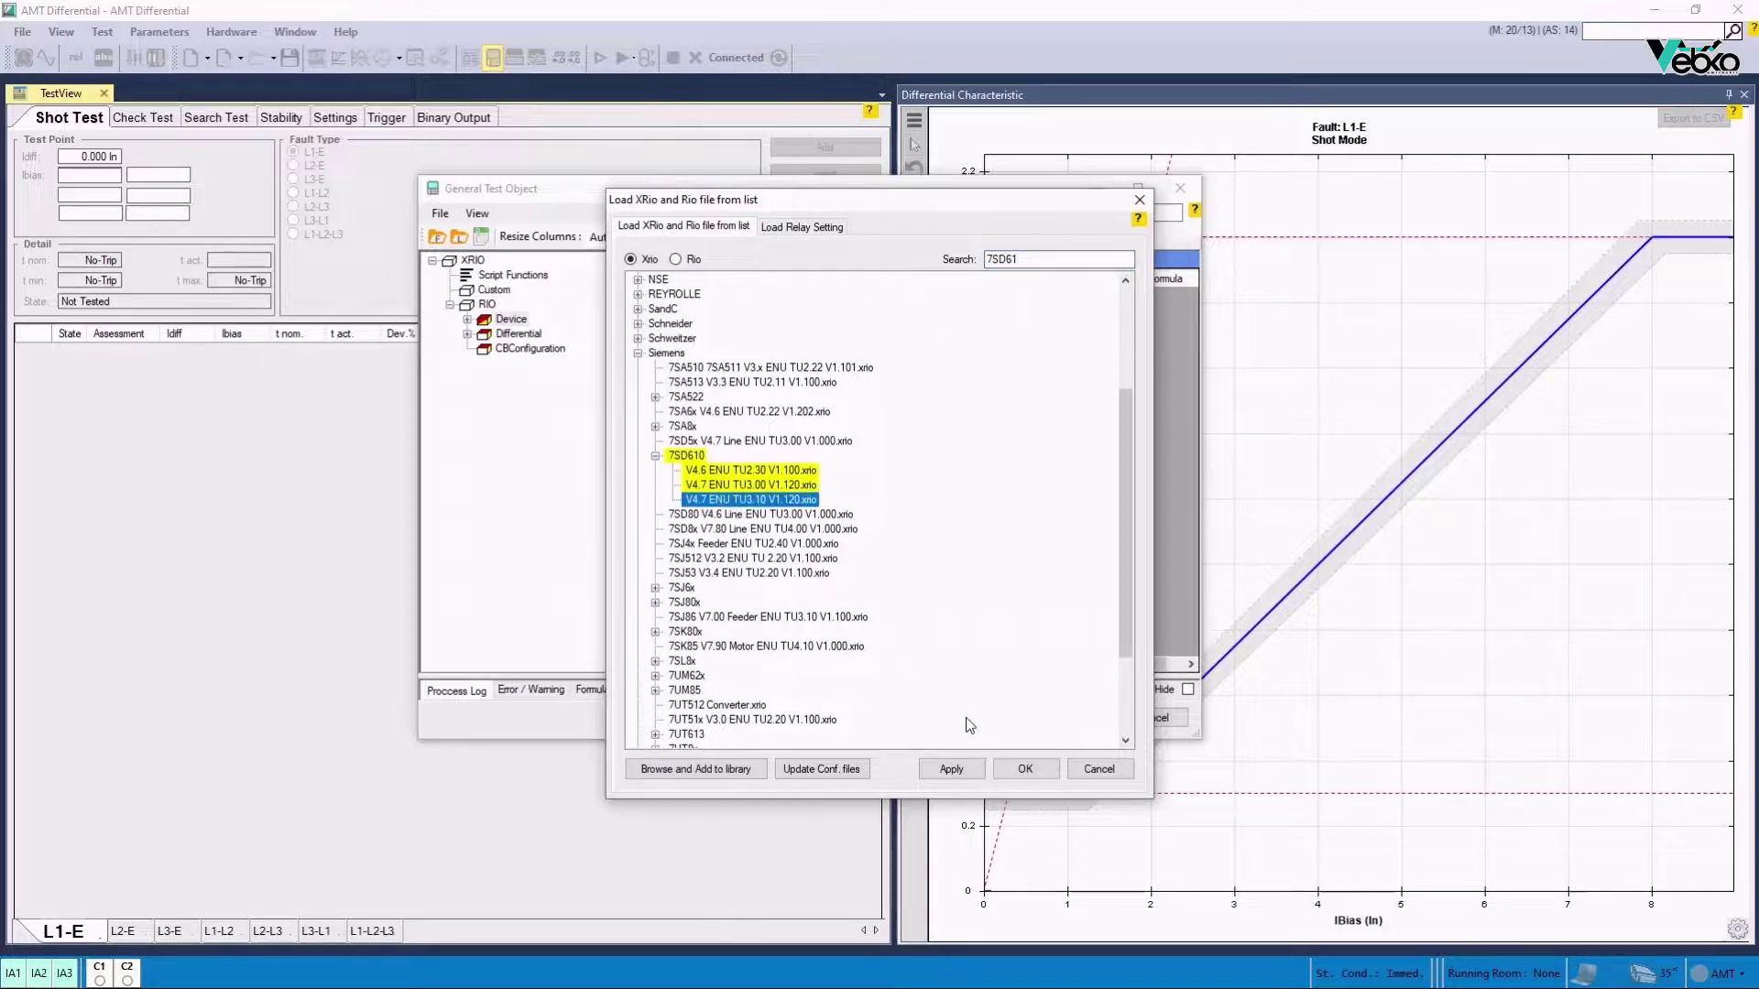
pyautogui.click(1019, 770)
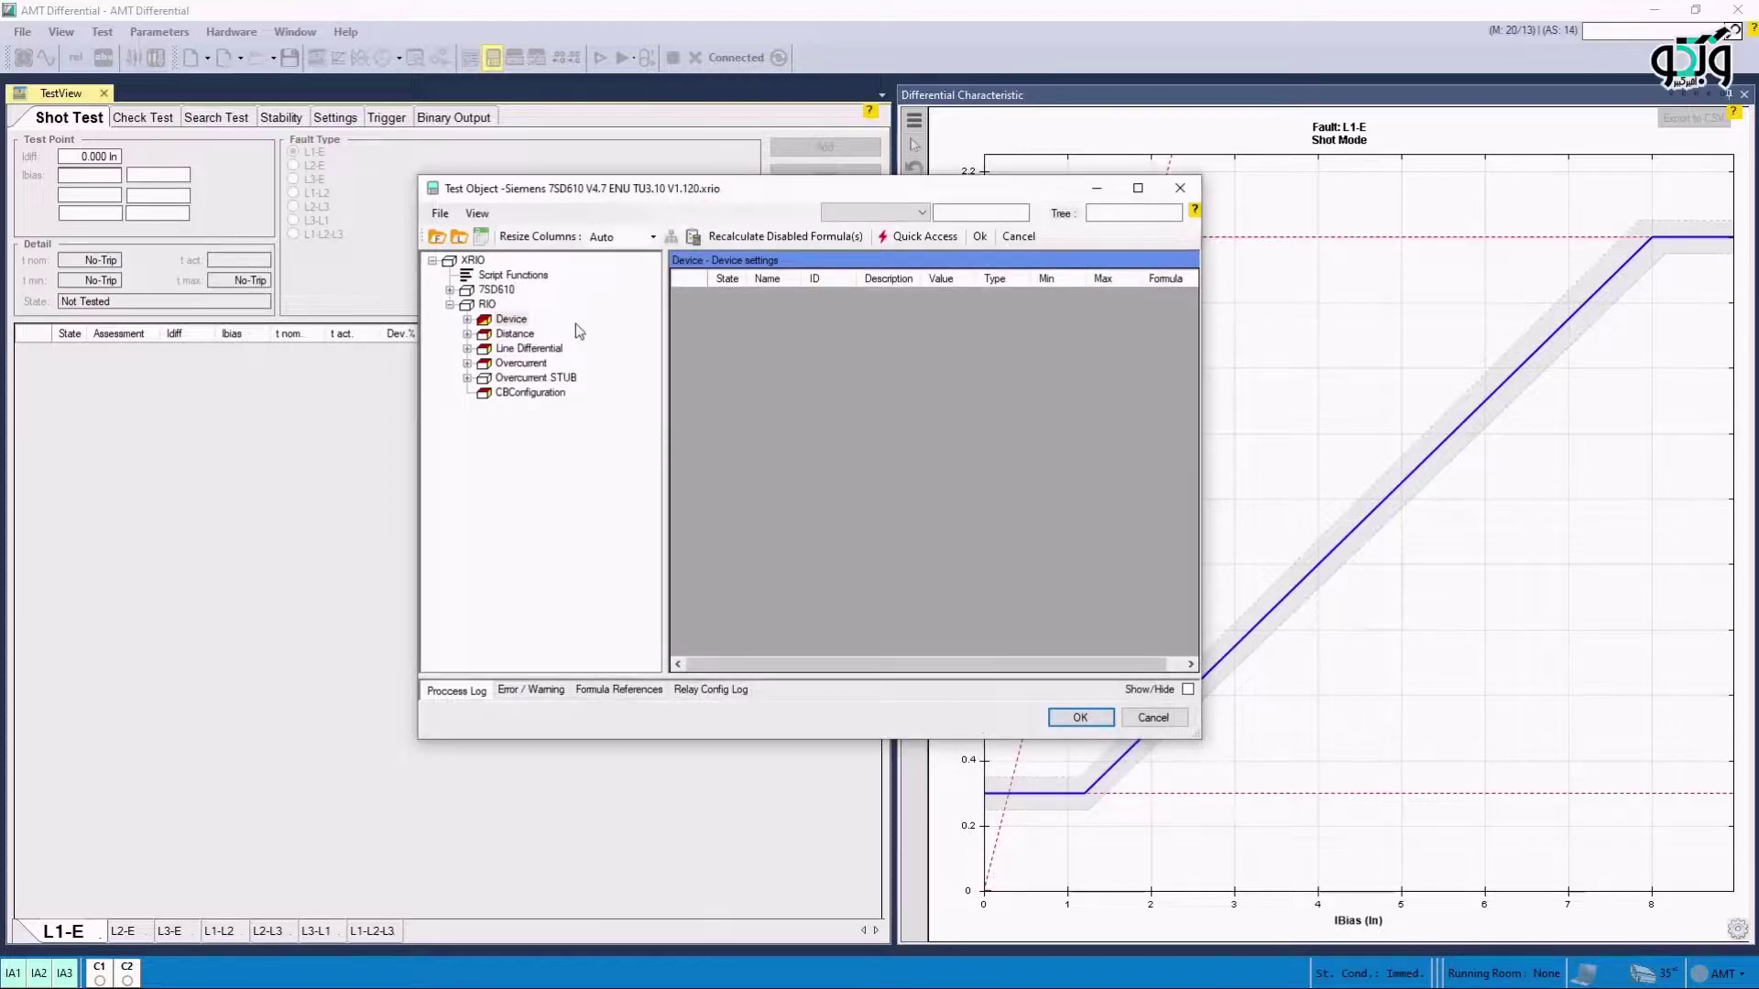
# Load XRio relay settings from Desktop\Line Differential\7SD610 V4.7.xrio and accept the test object
pyautogui.click(440, 213)
pyautogui.click(464, 360)
pyautogui.click(733, 369)
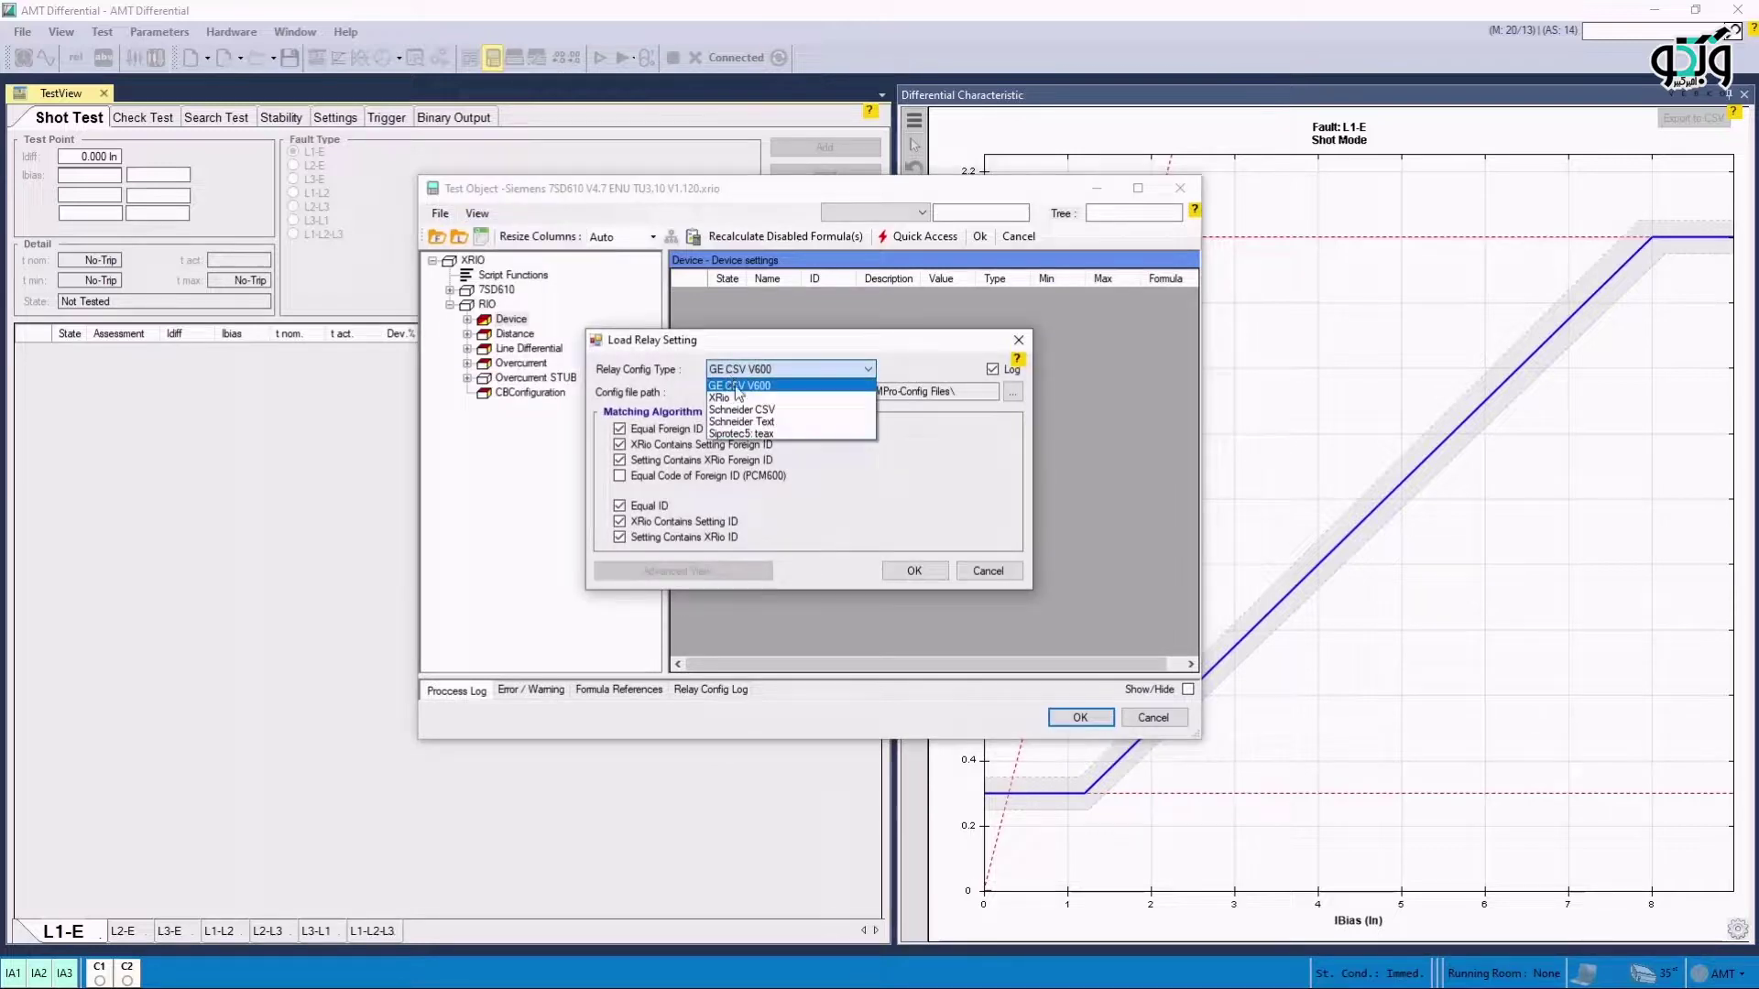
pyautogui.click(739, 397)
pyautogui.click(1014, 392)
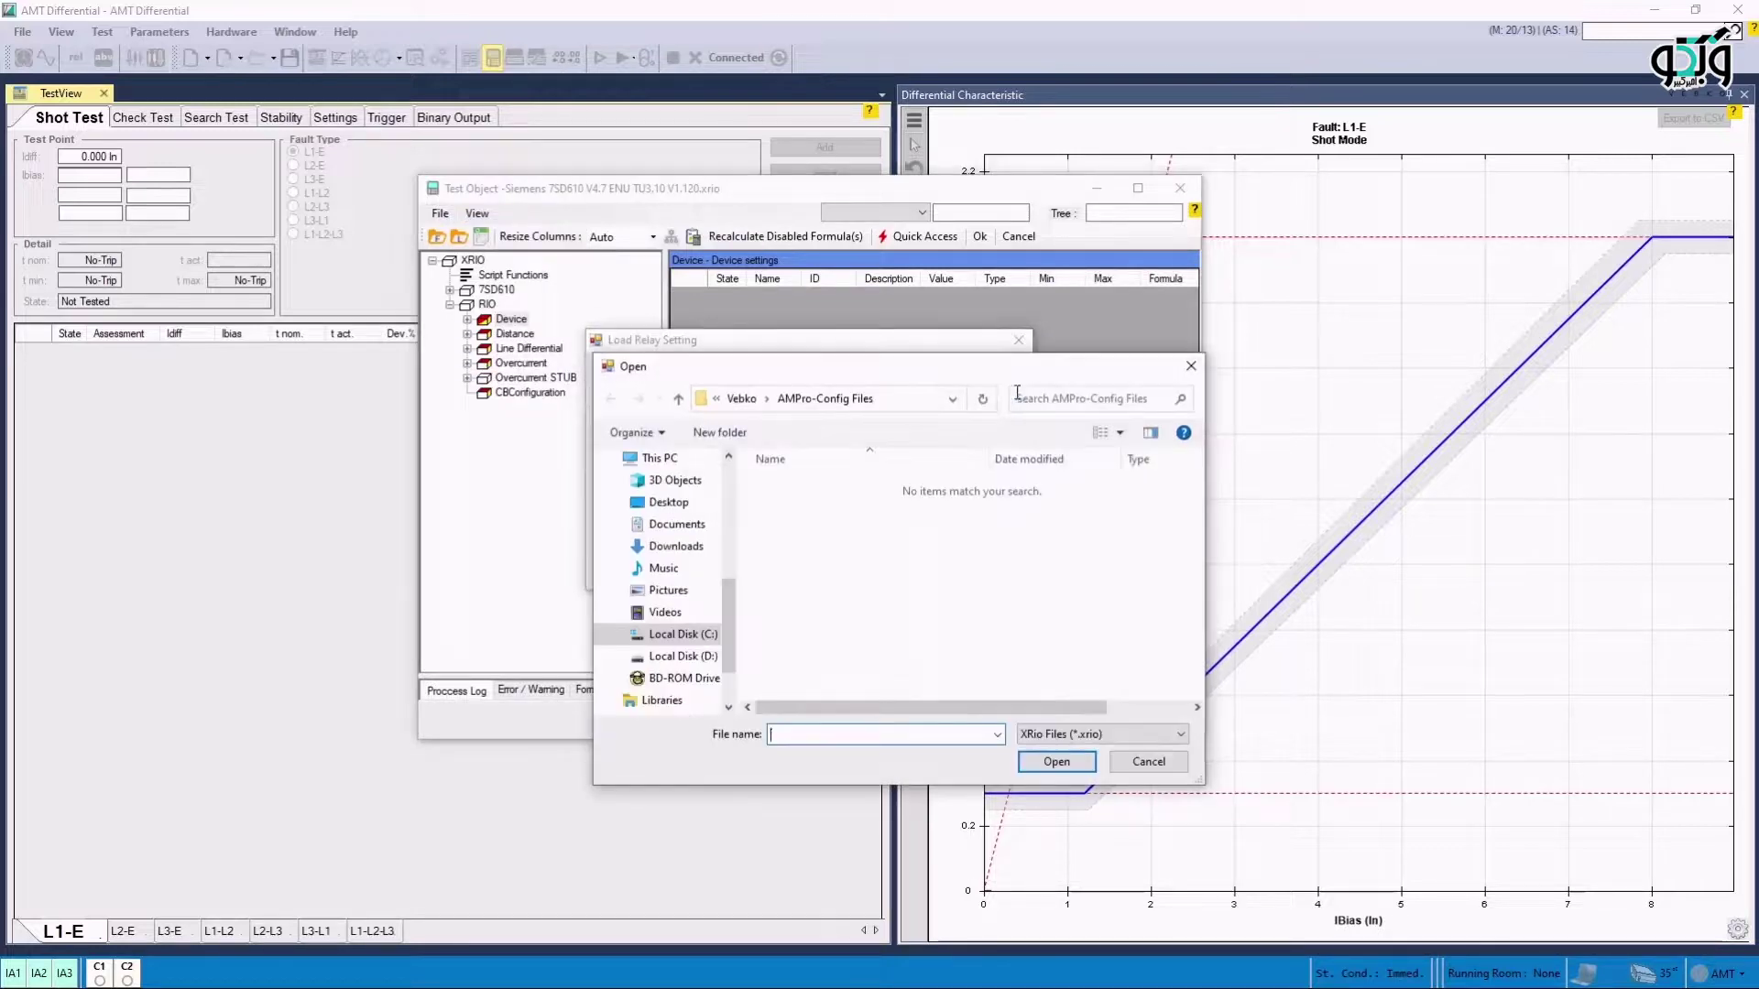
pyautogui.click(673, 502)
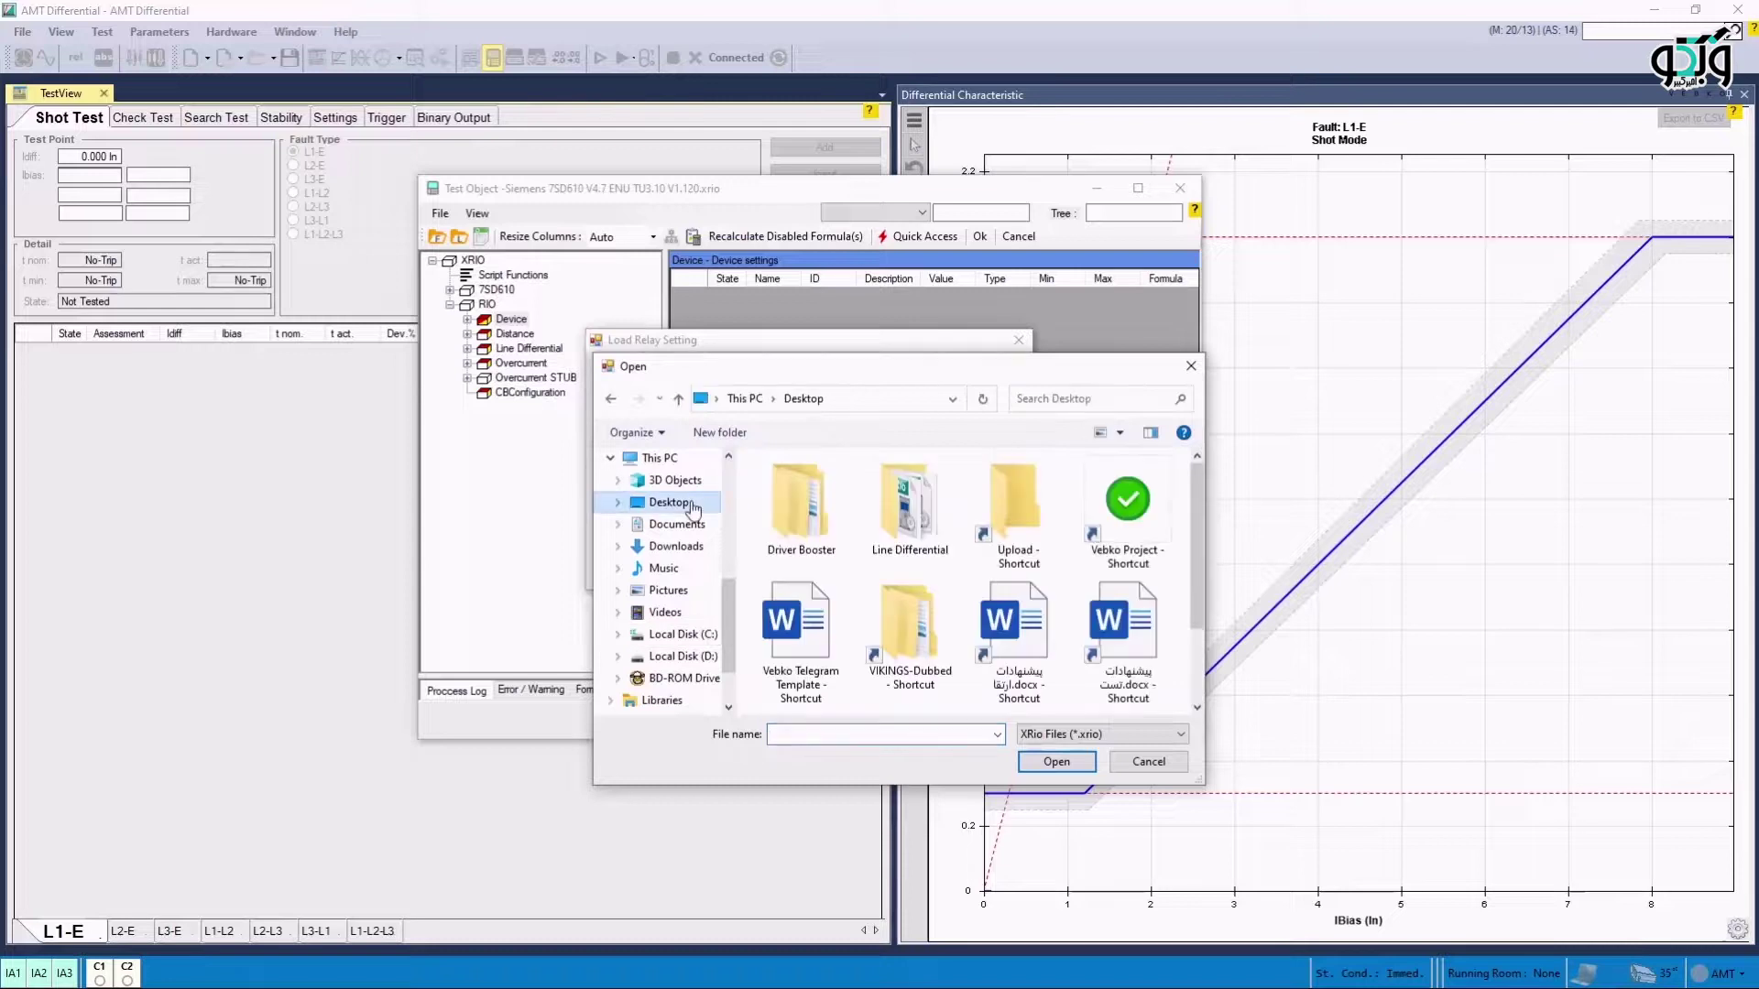
pyautogui.doubleClick(880, 502)
pyautogui.click(880, 504)
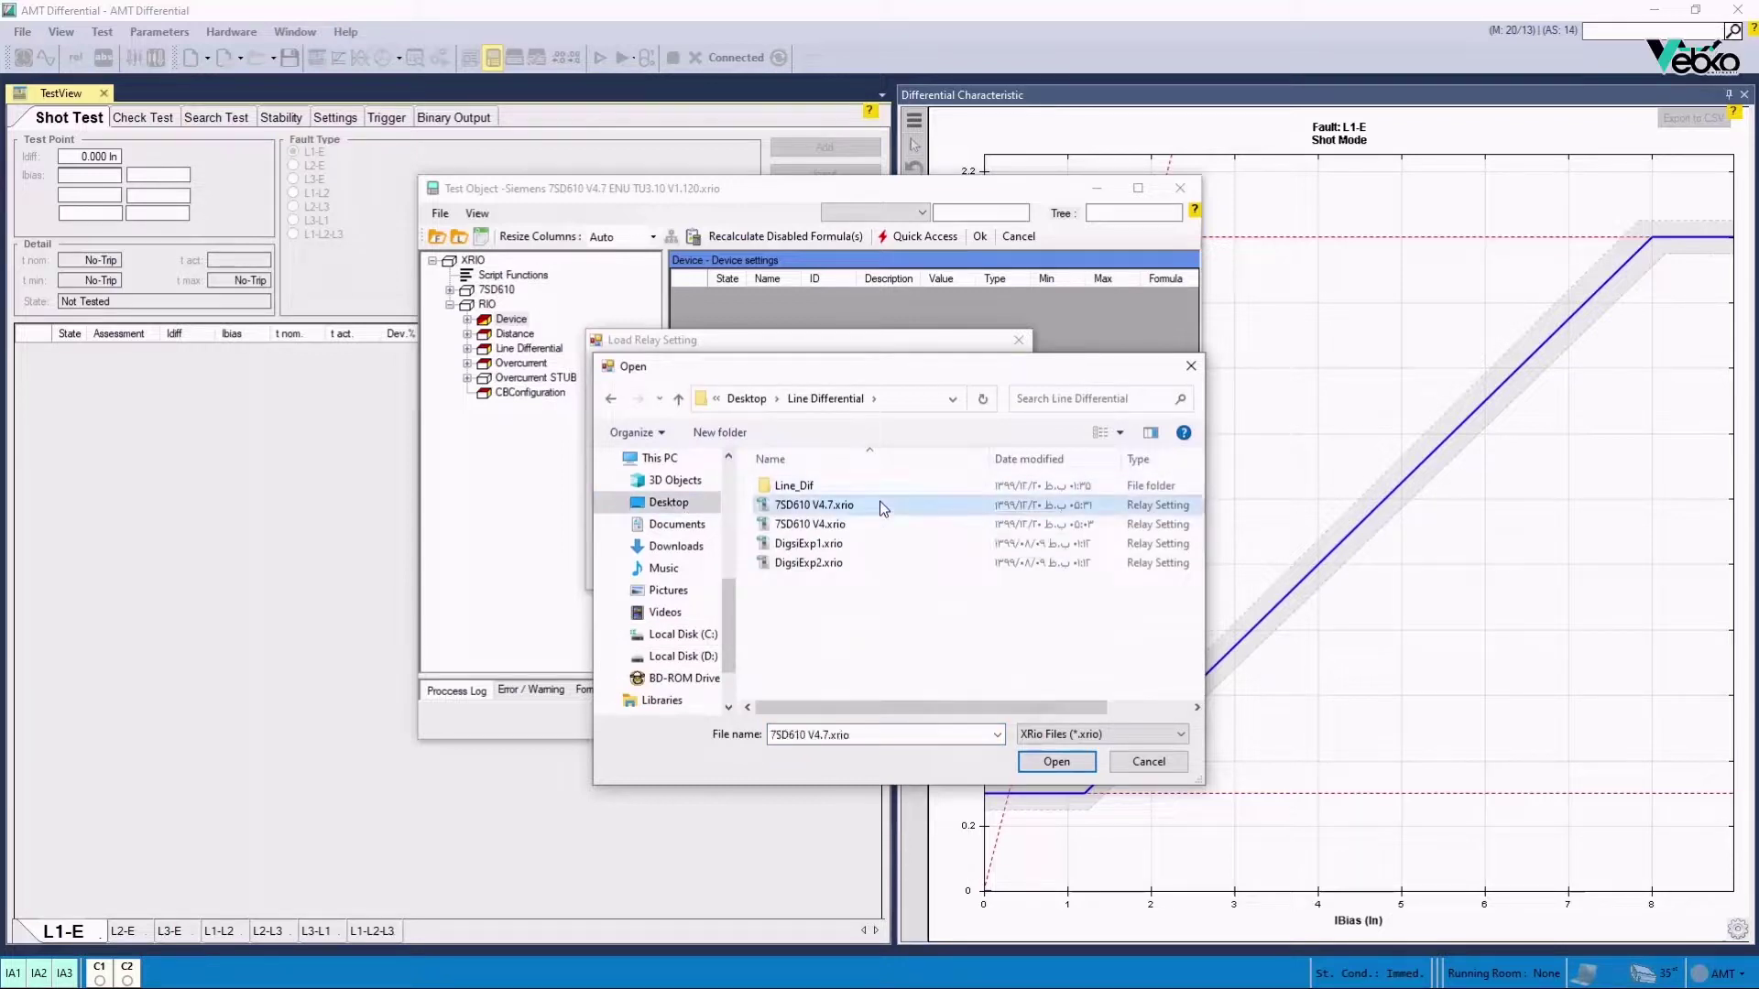
pyautogui.doubleClick(880, 505)
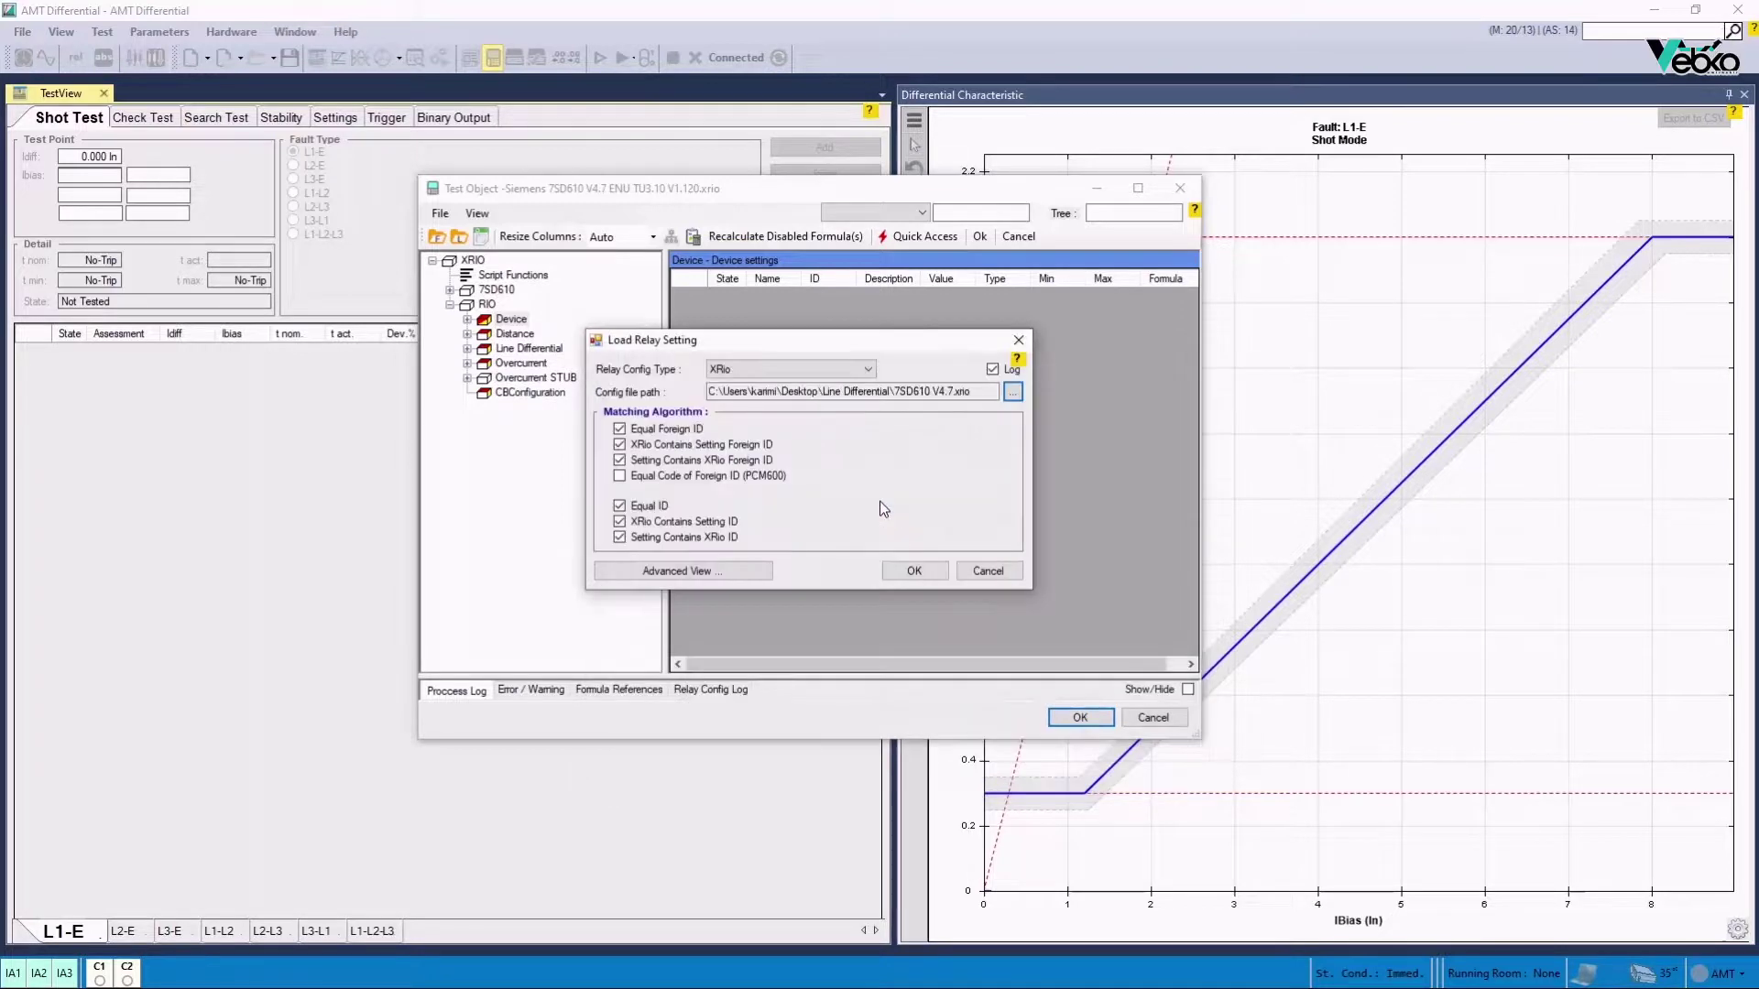
pyautogui.click(899, 573)
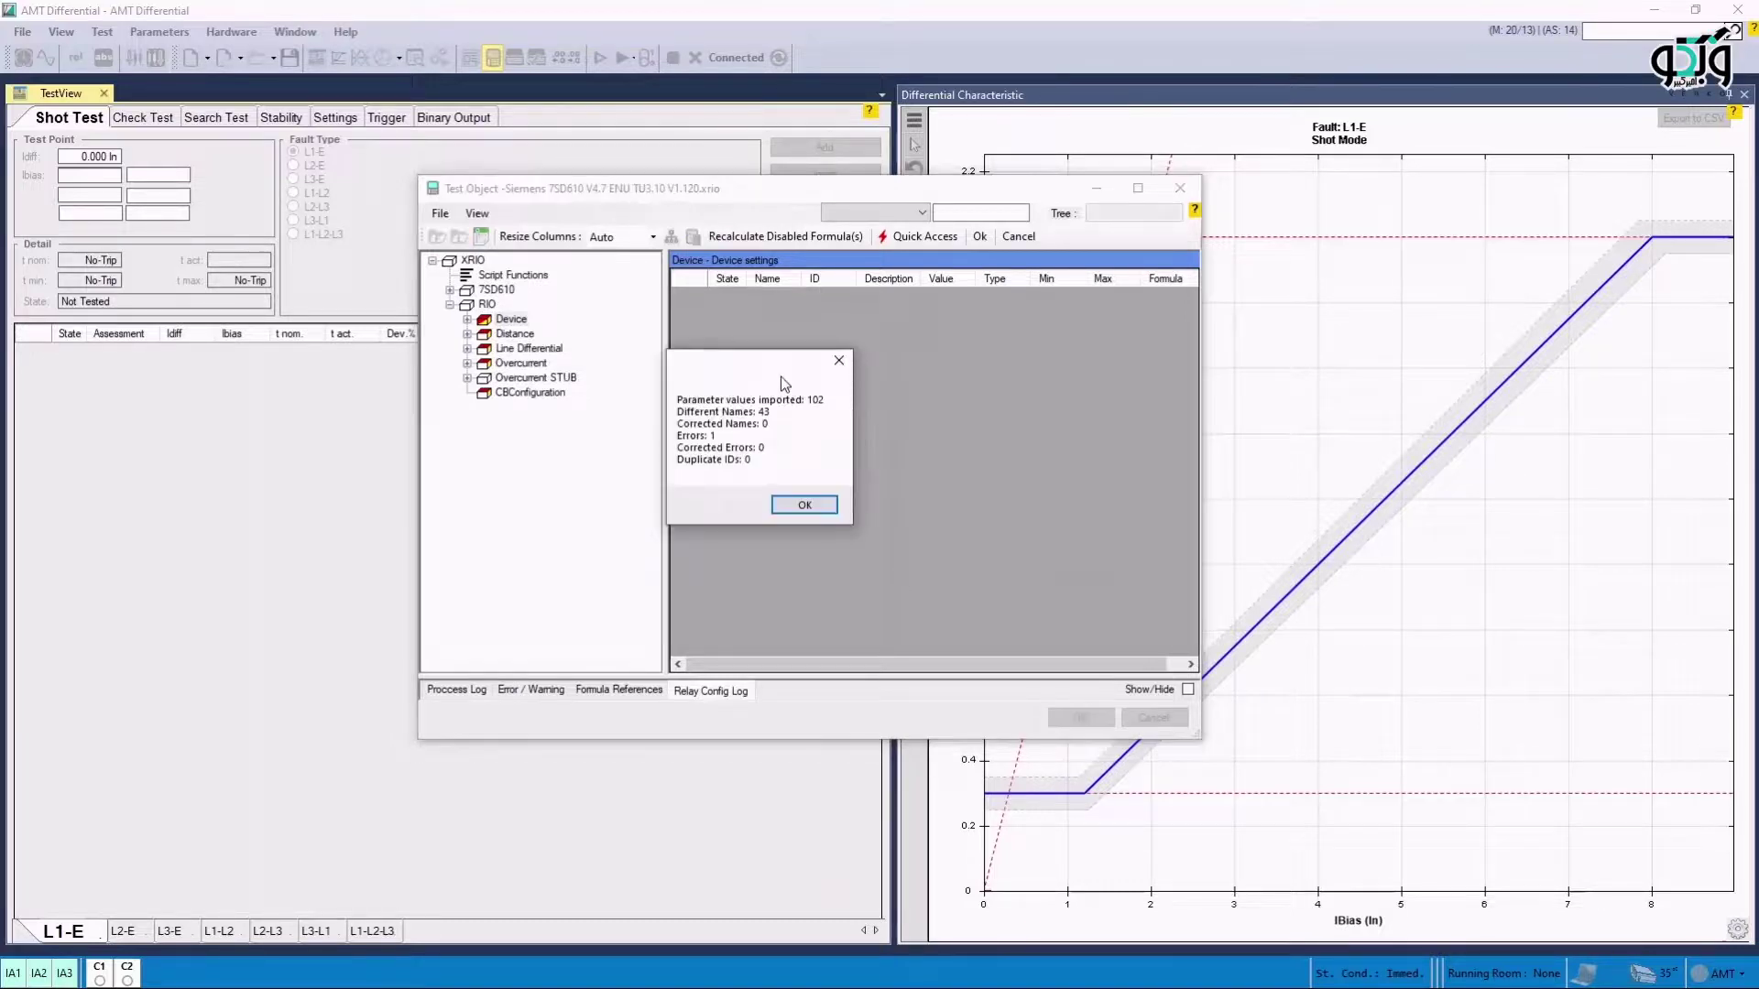
pyautogui.click(791, 505)
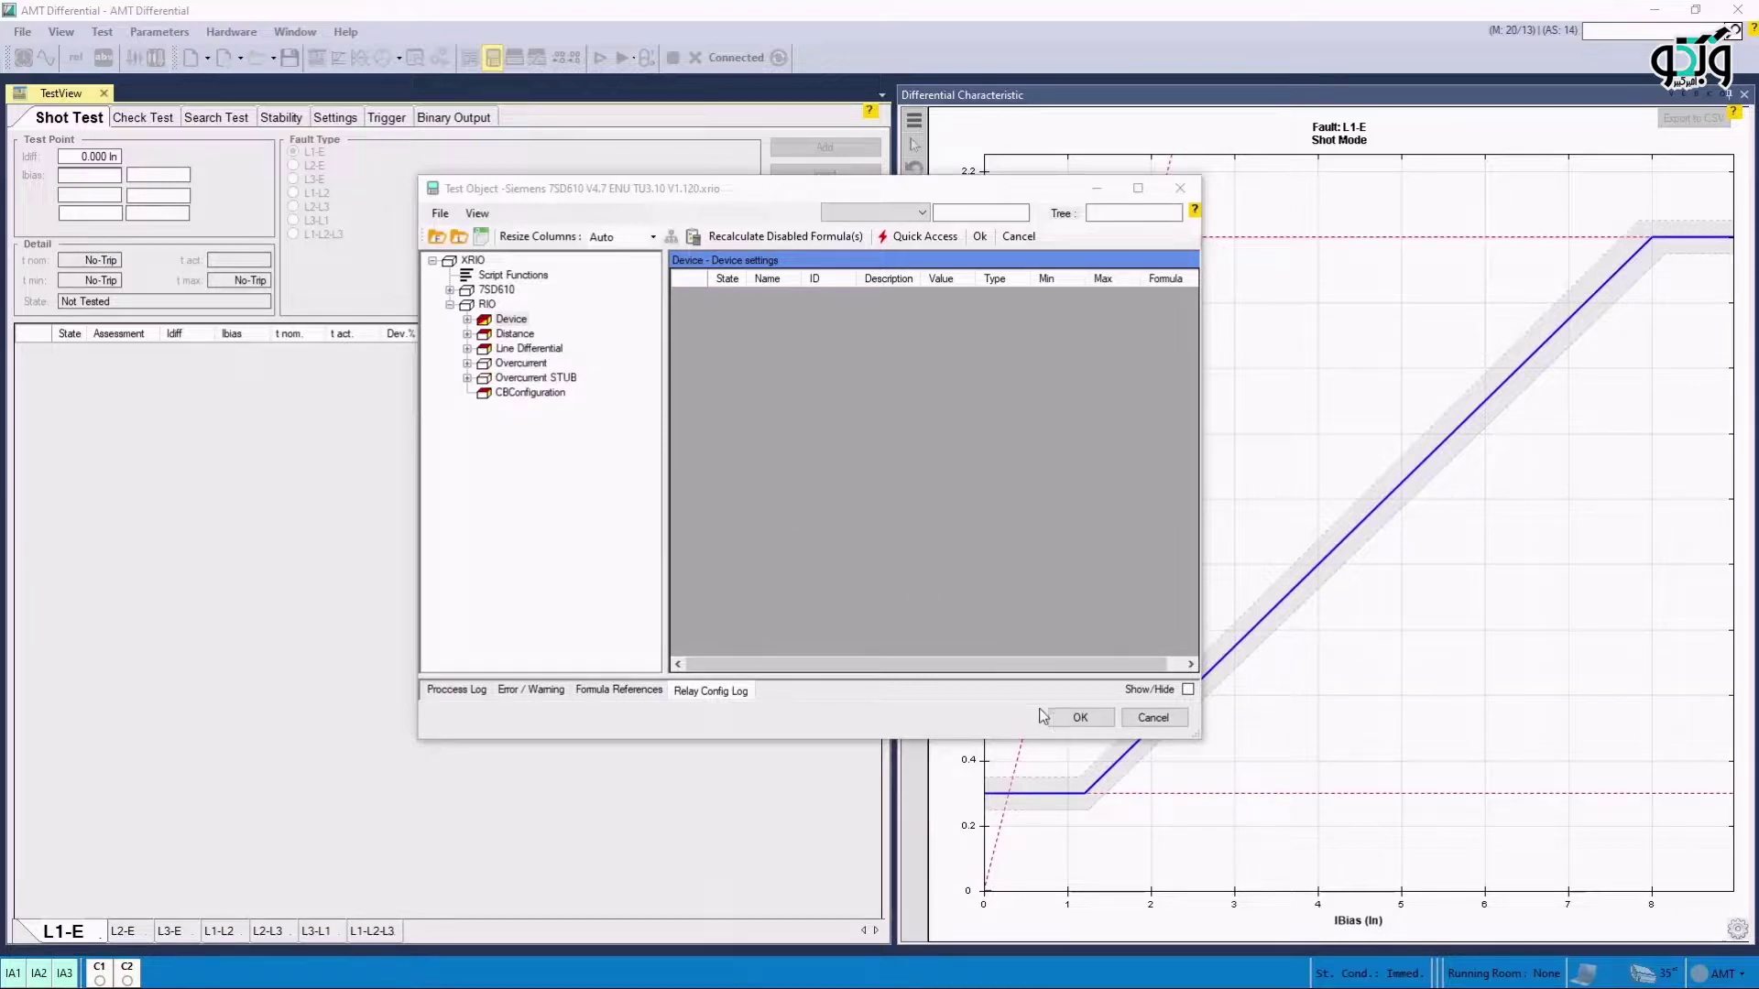
pyautogui.click(1072, 718)
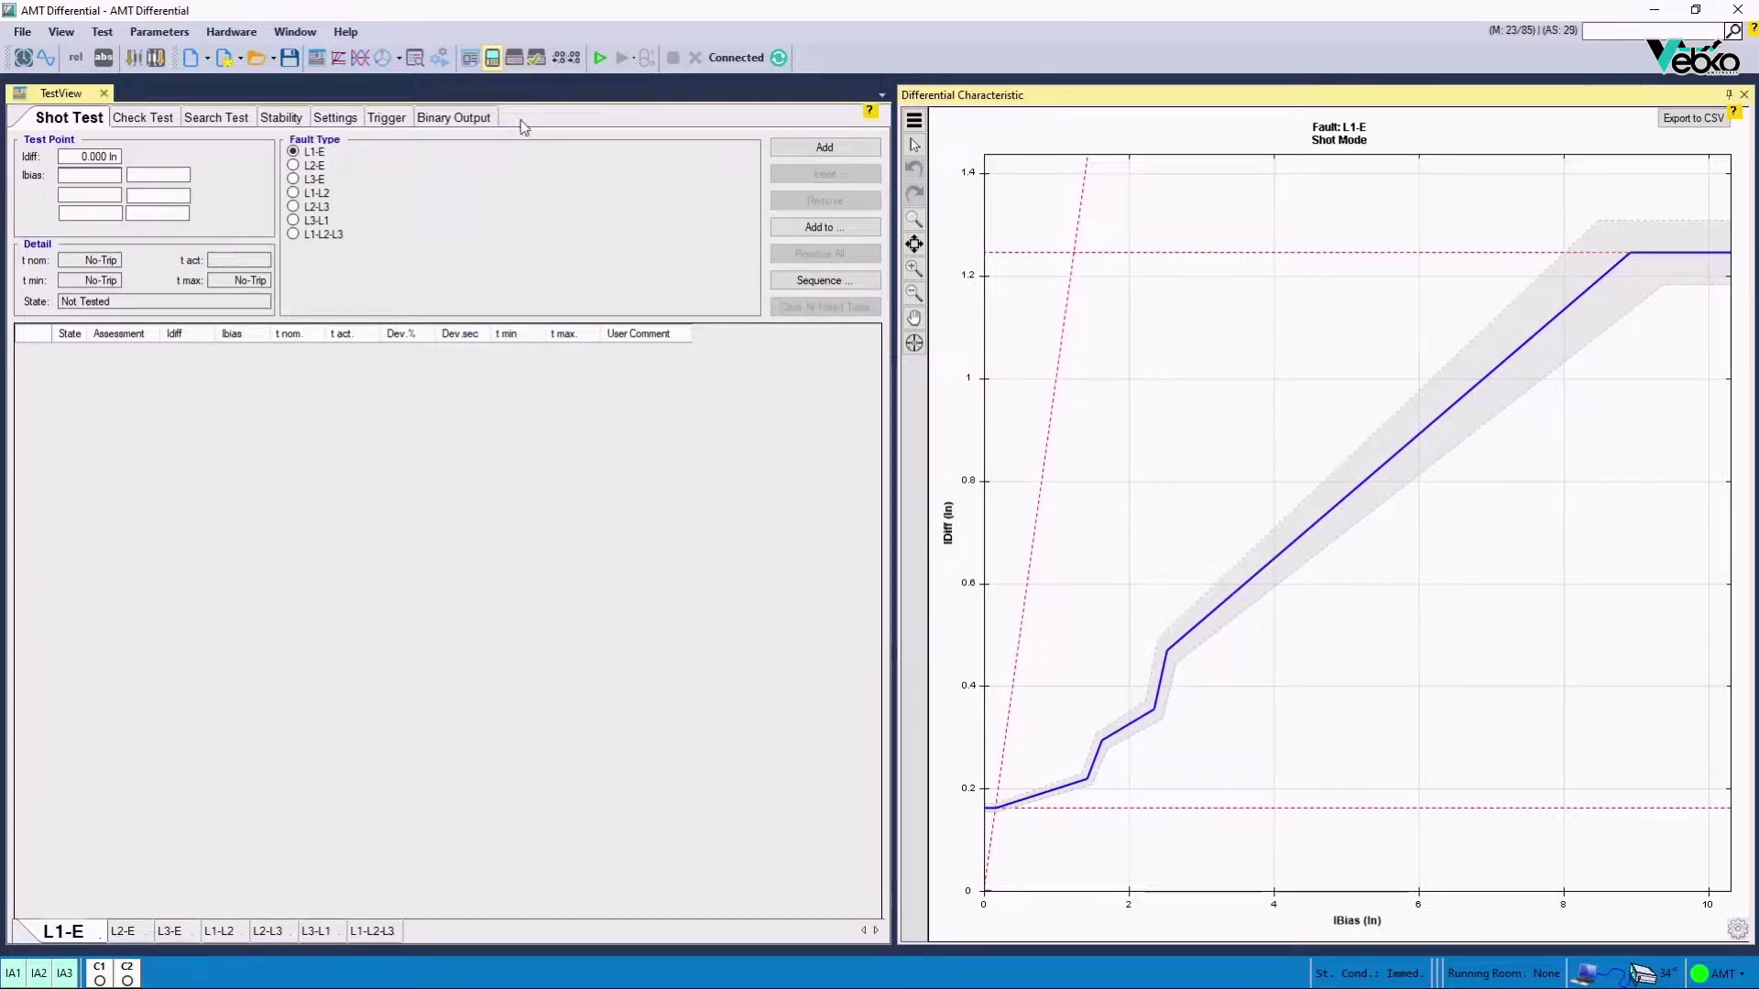
# Maximise the test object and browse Device Configuration, Device General, Setting Group A and Power System Data 2
pyautogui.click(493, 64)
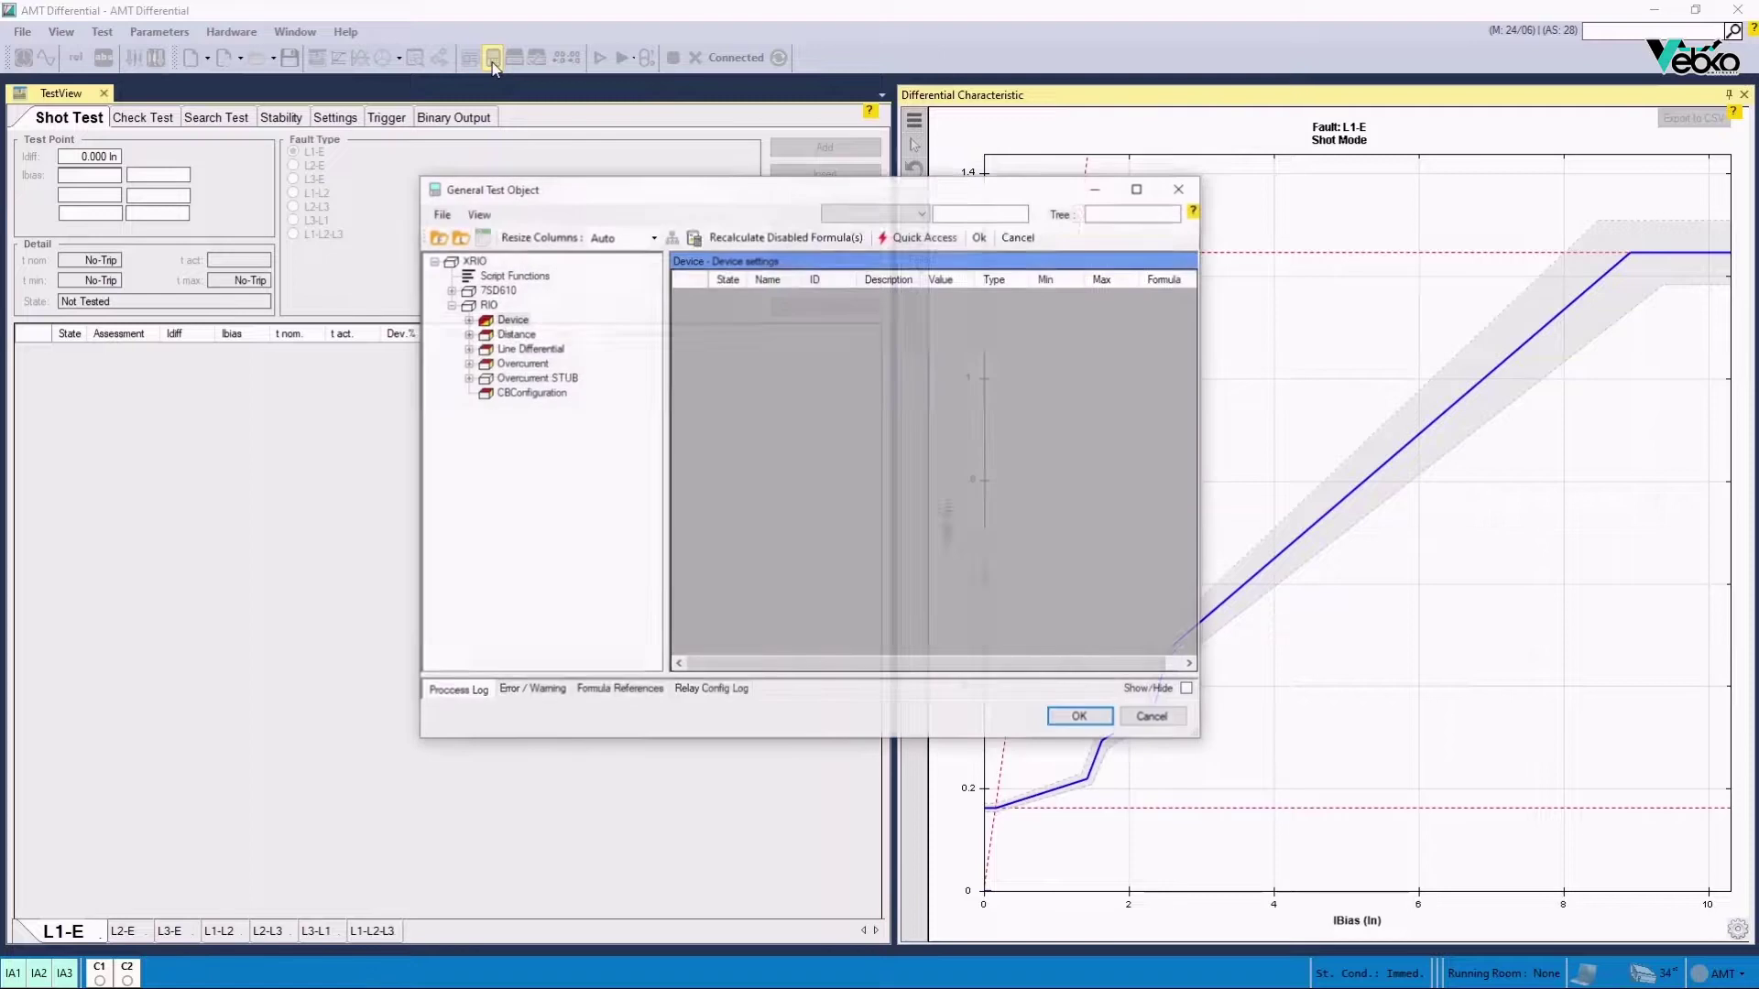
pyautogui.click(450, 291)
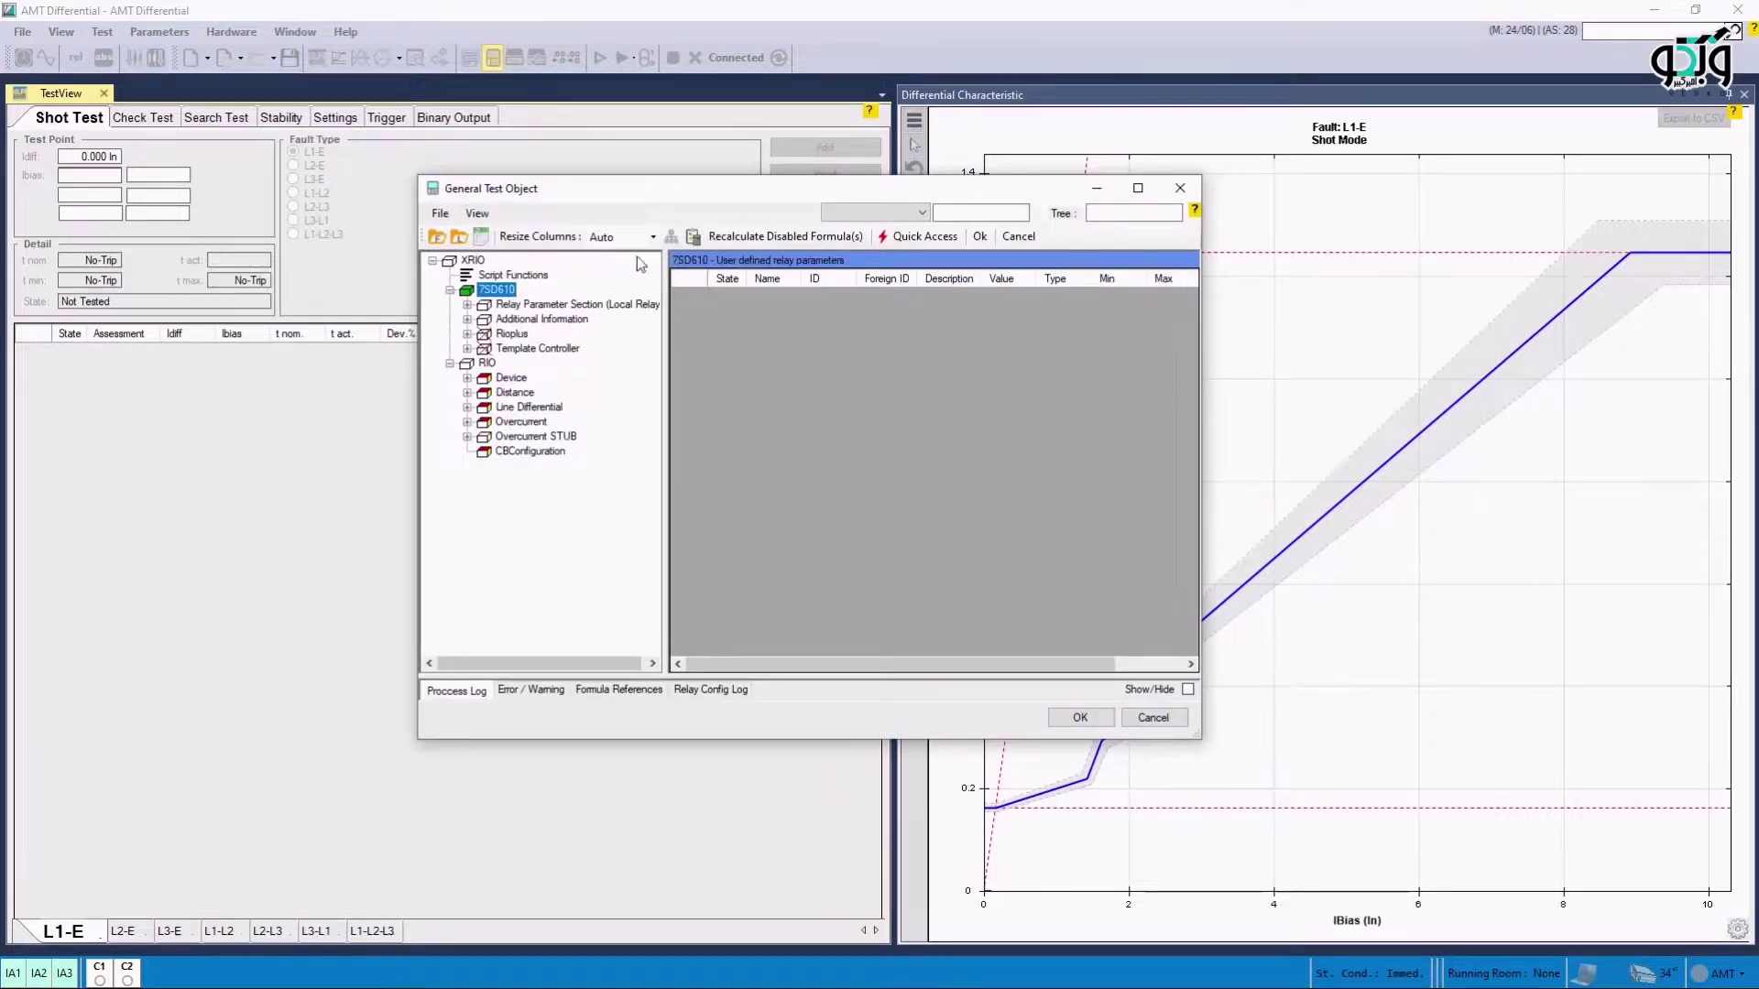
pyautogui.click(1137, 190)
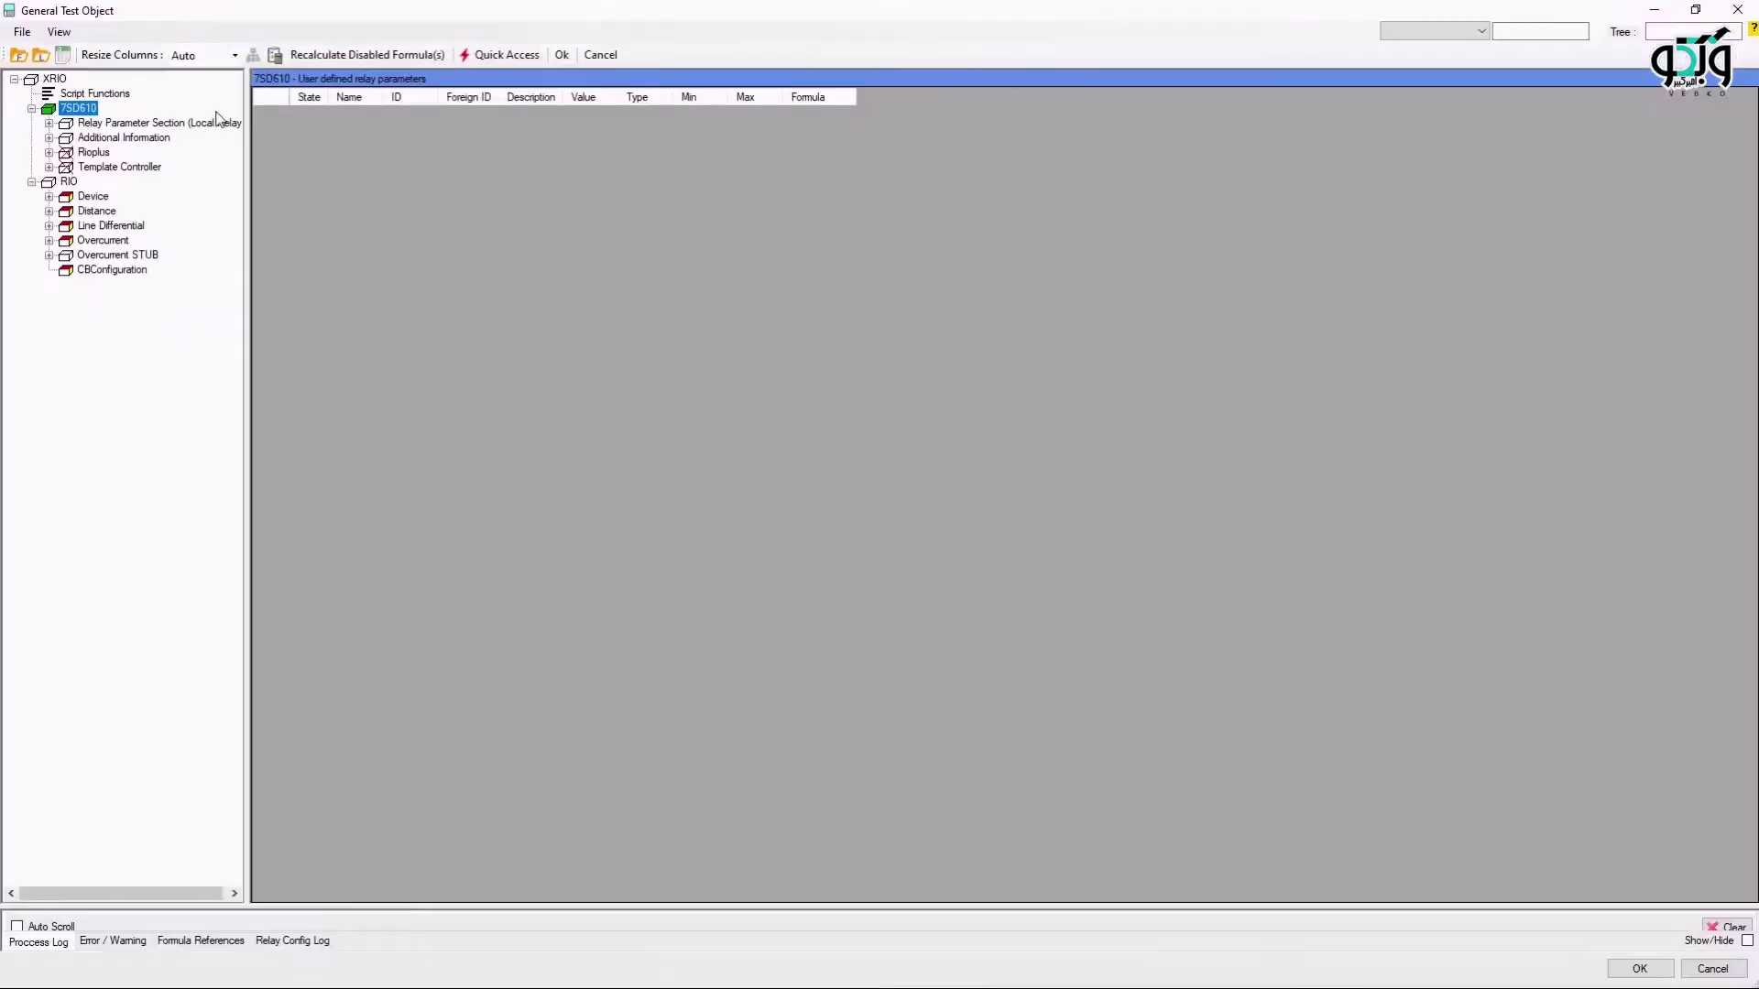
pyautogui.click(49, 125)
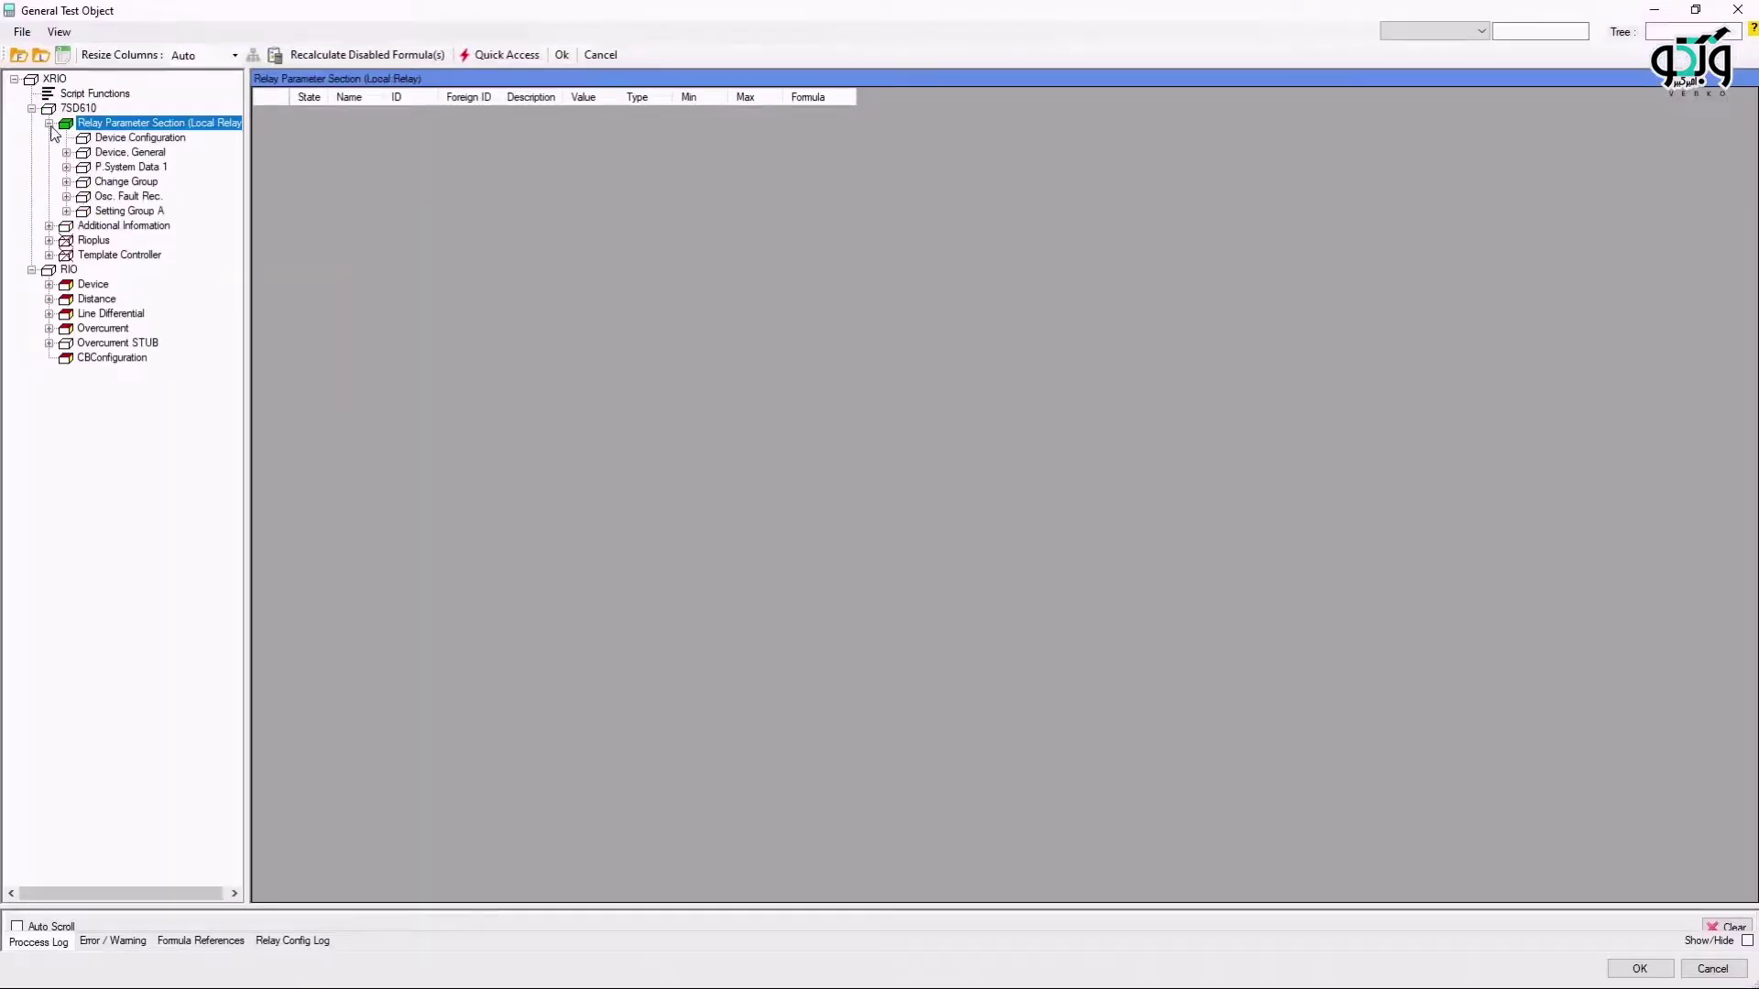
pyautogui.click(92, 139)
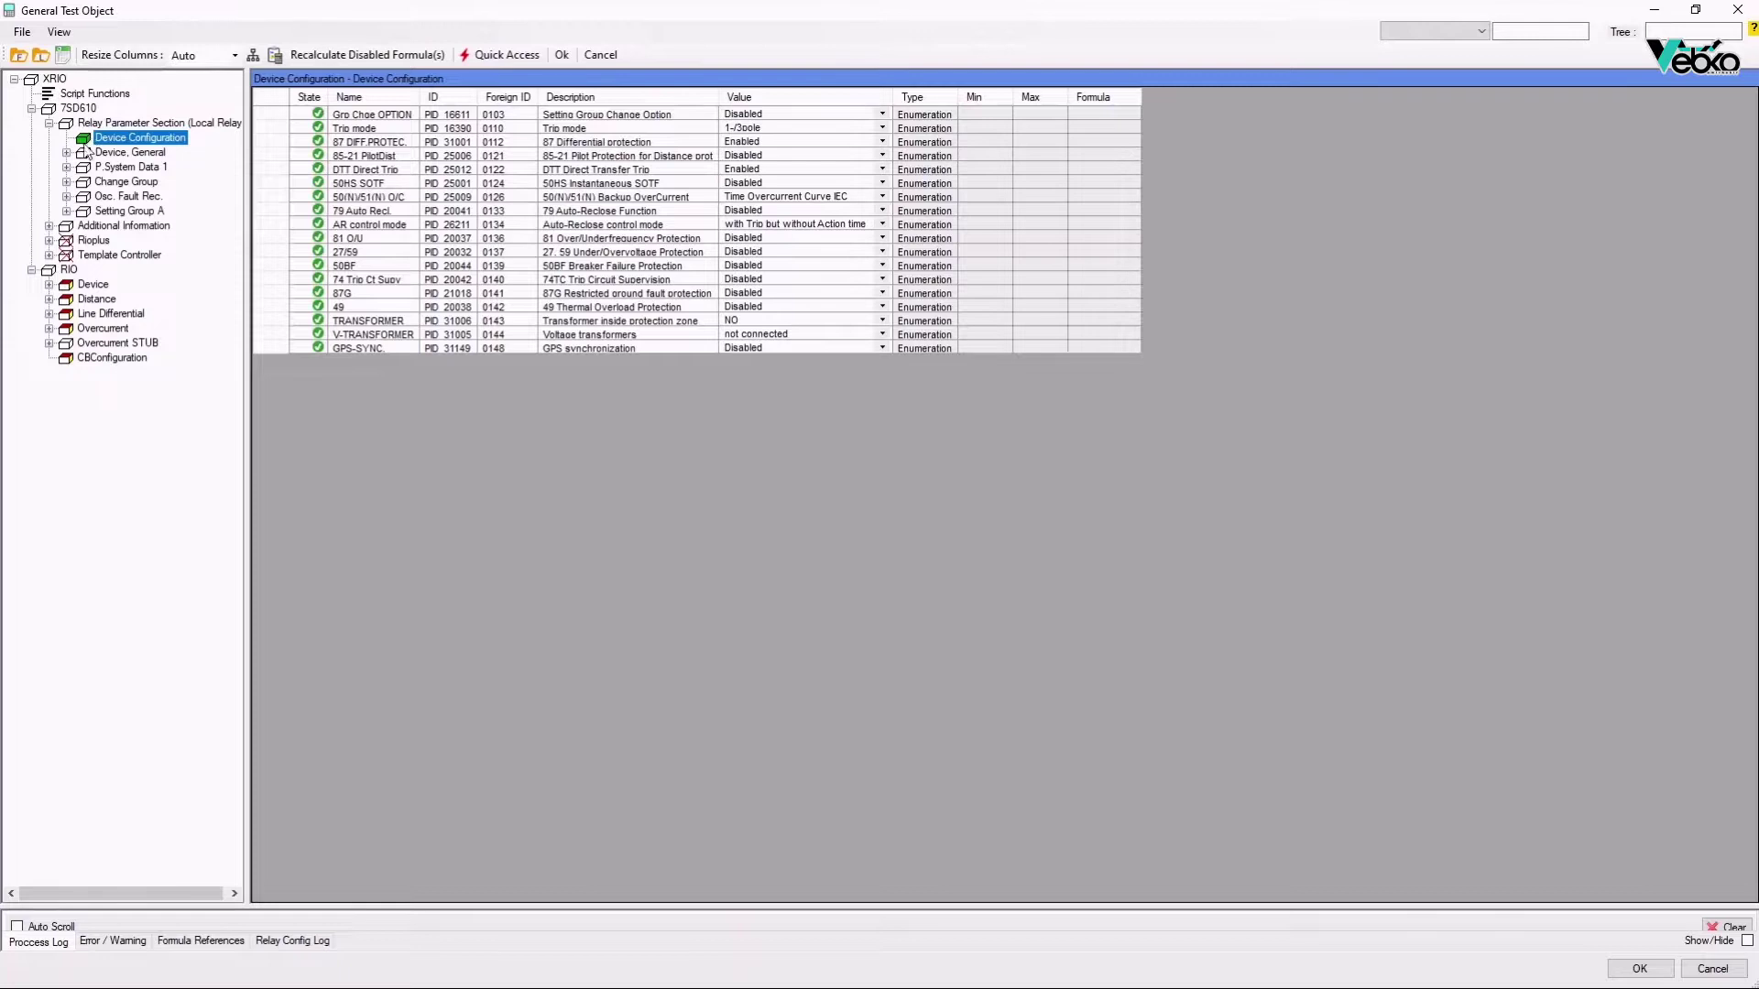
pyautogui.click(67, 154)
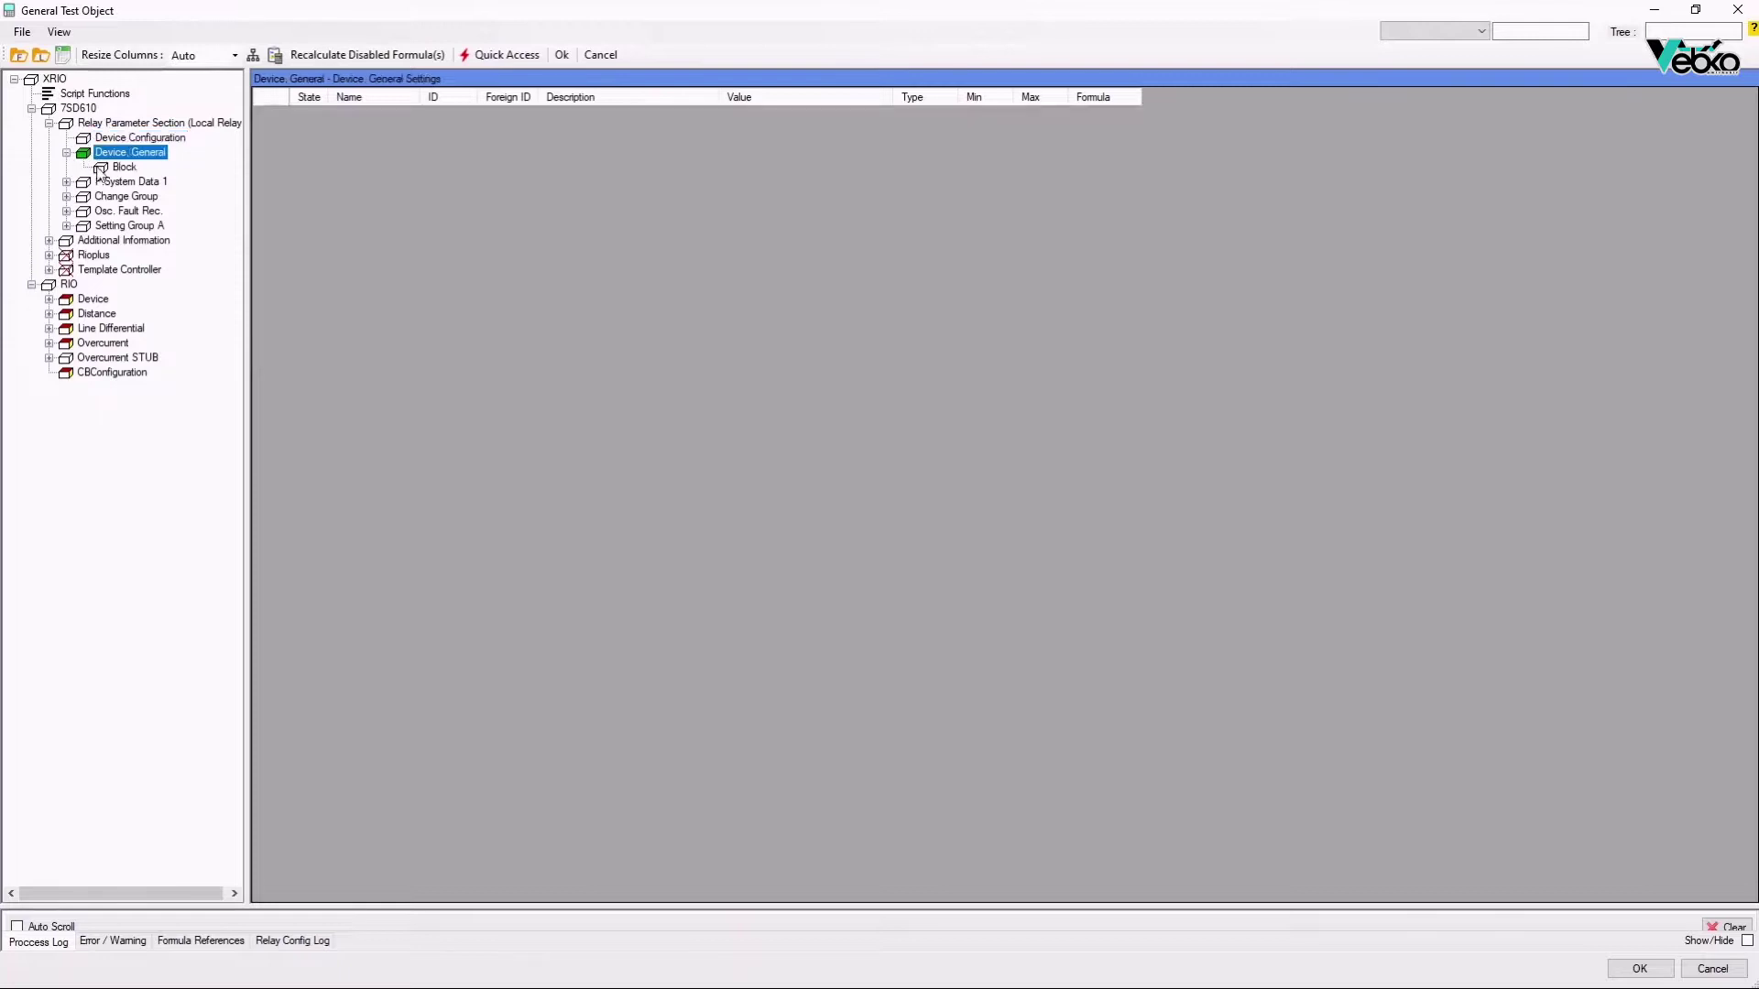
pyautogui.click(99, 169)
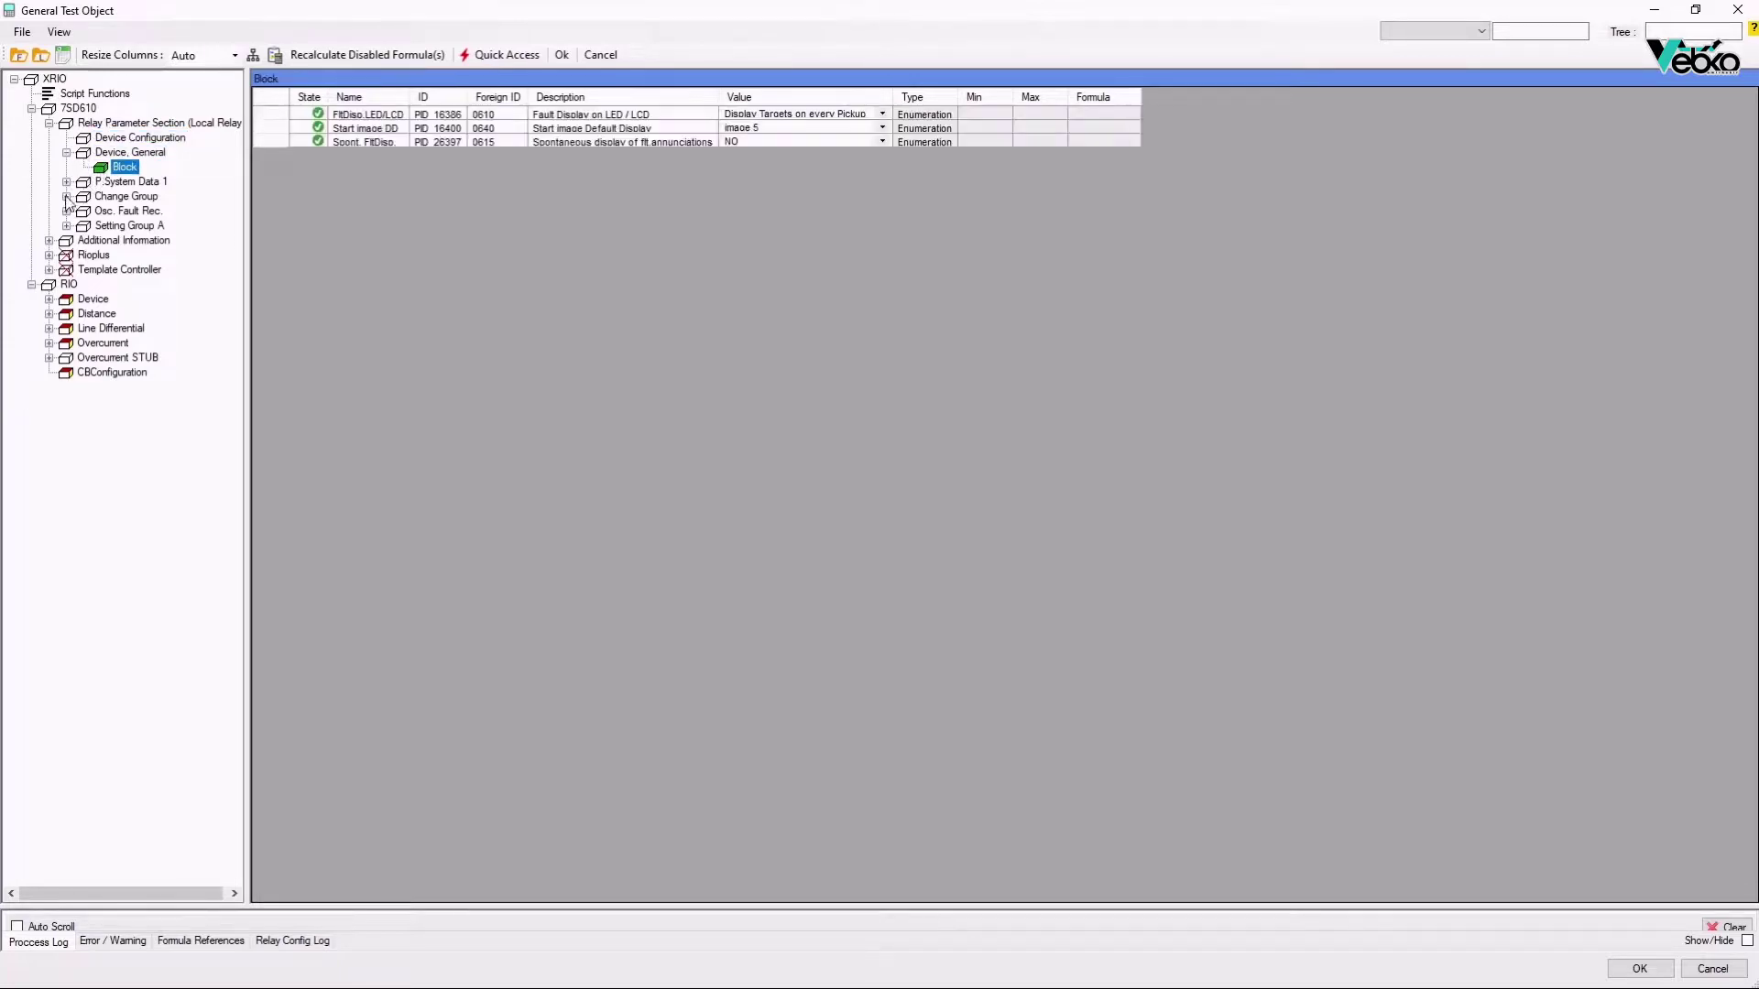
pyautogui.click(66, 227)
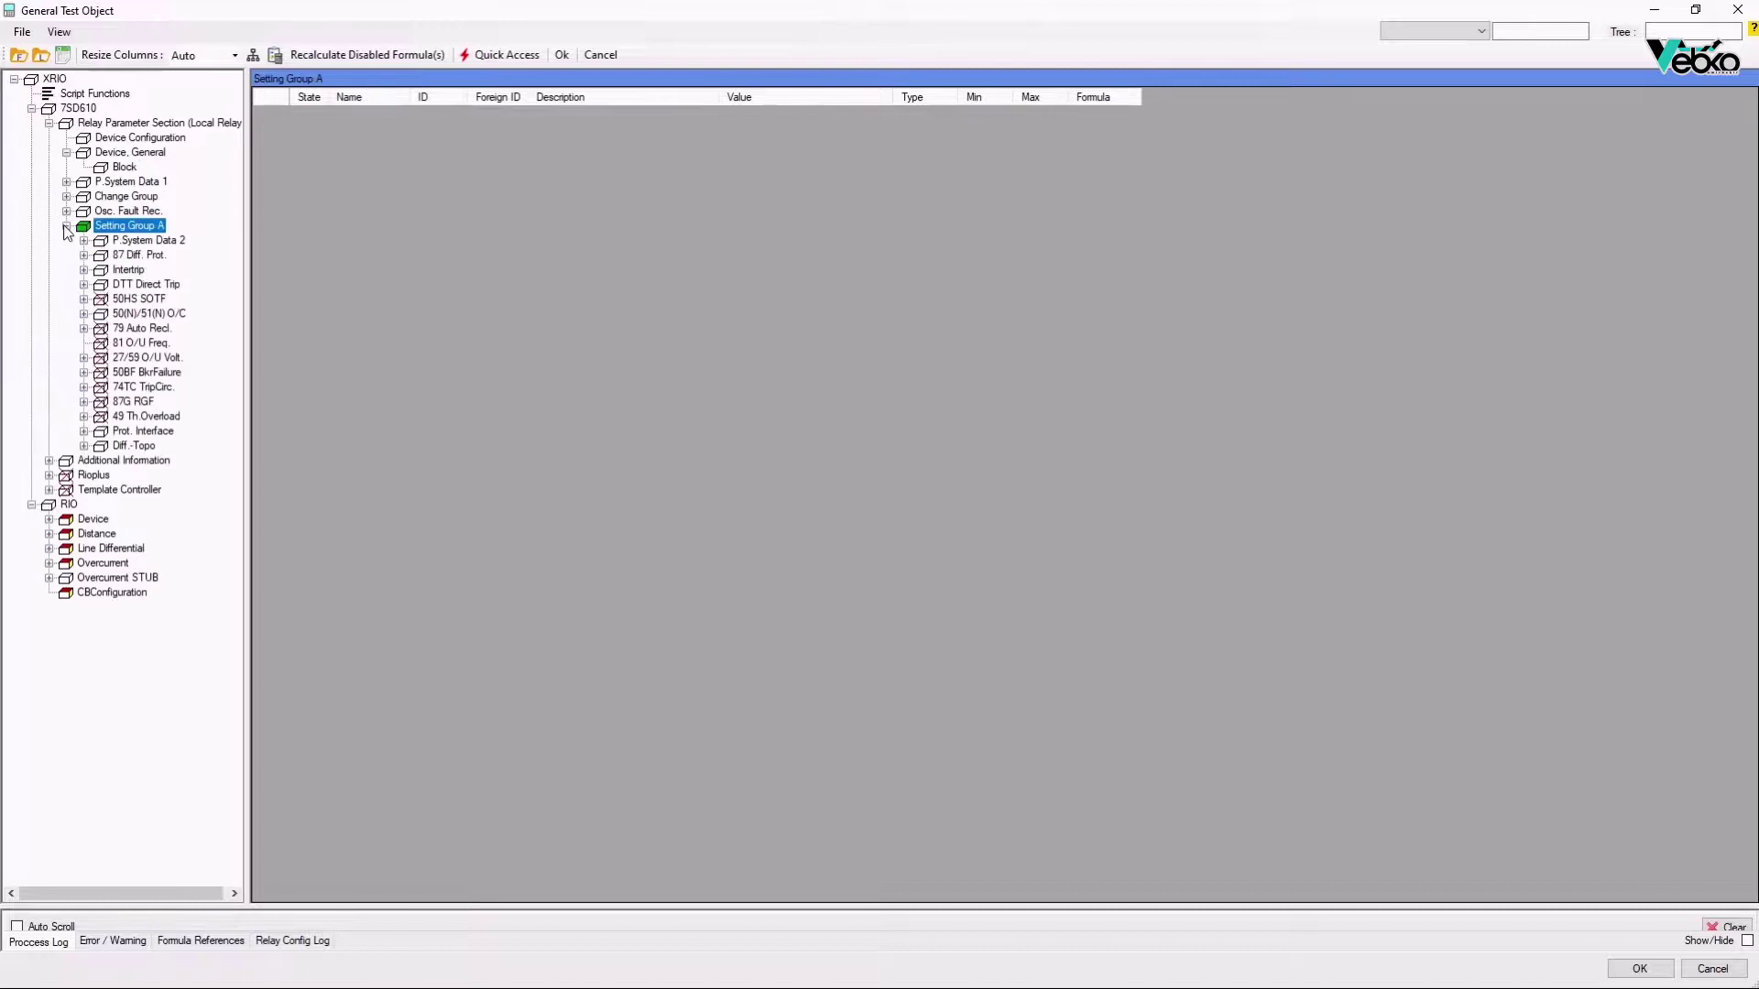
pyautogui.click(84, 241)
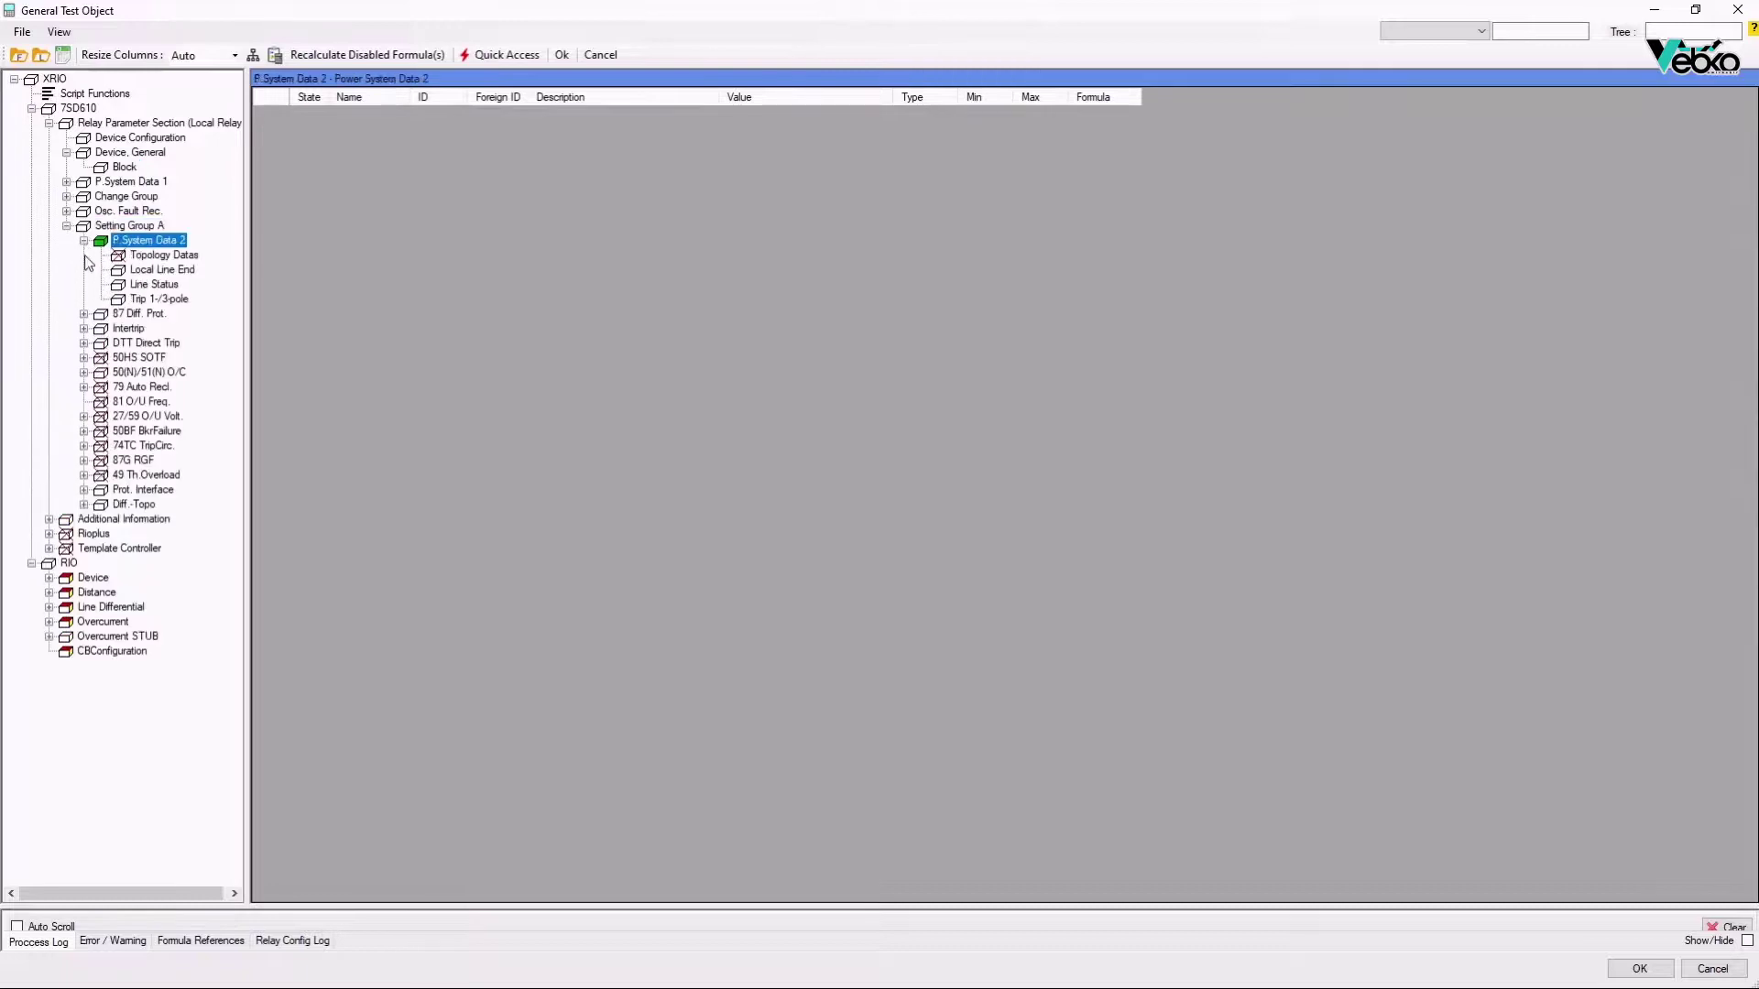
# Review the 87 Diff. Prot. General, pickup, Inrush and I-charge comp. settings, then open the Remote Relay section
pyautogui.click(83, 314)
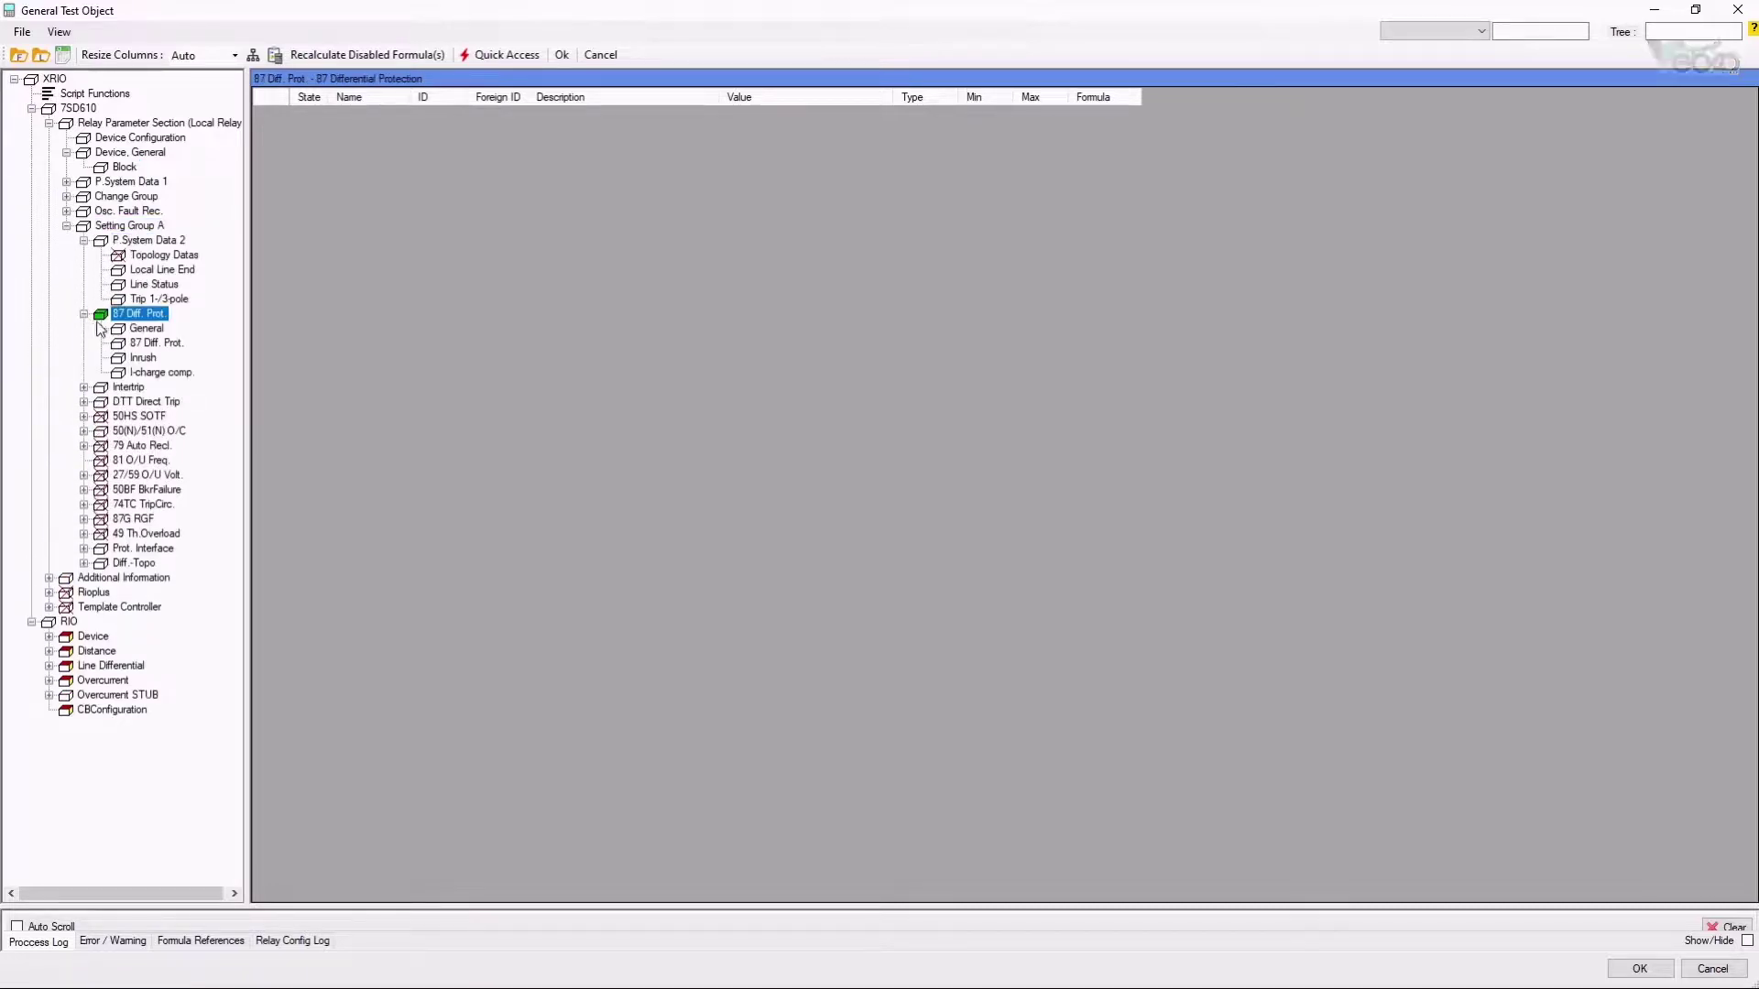
pyautogui.click(129, 330)
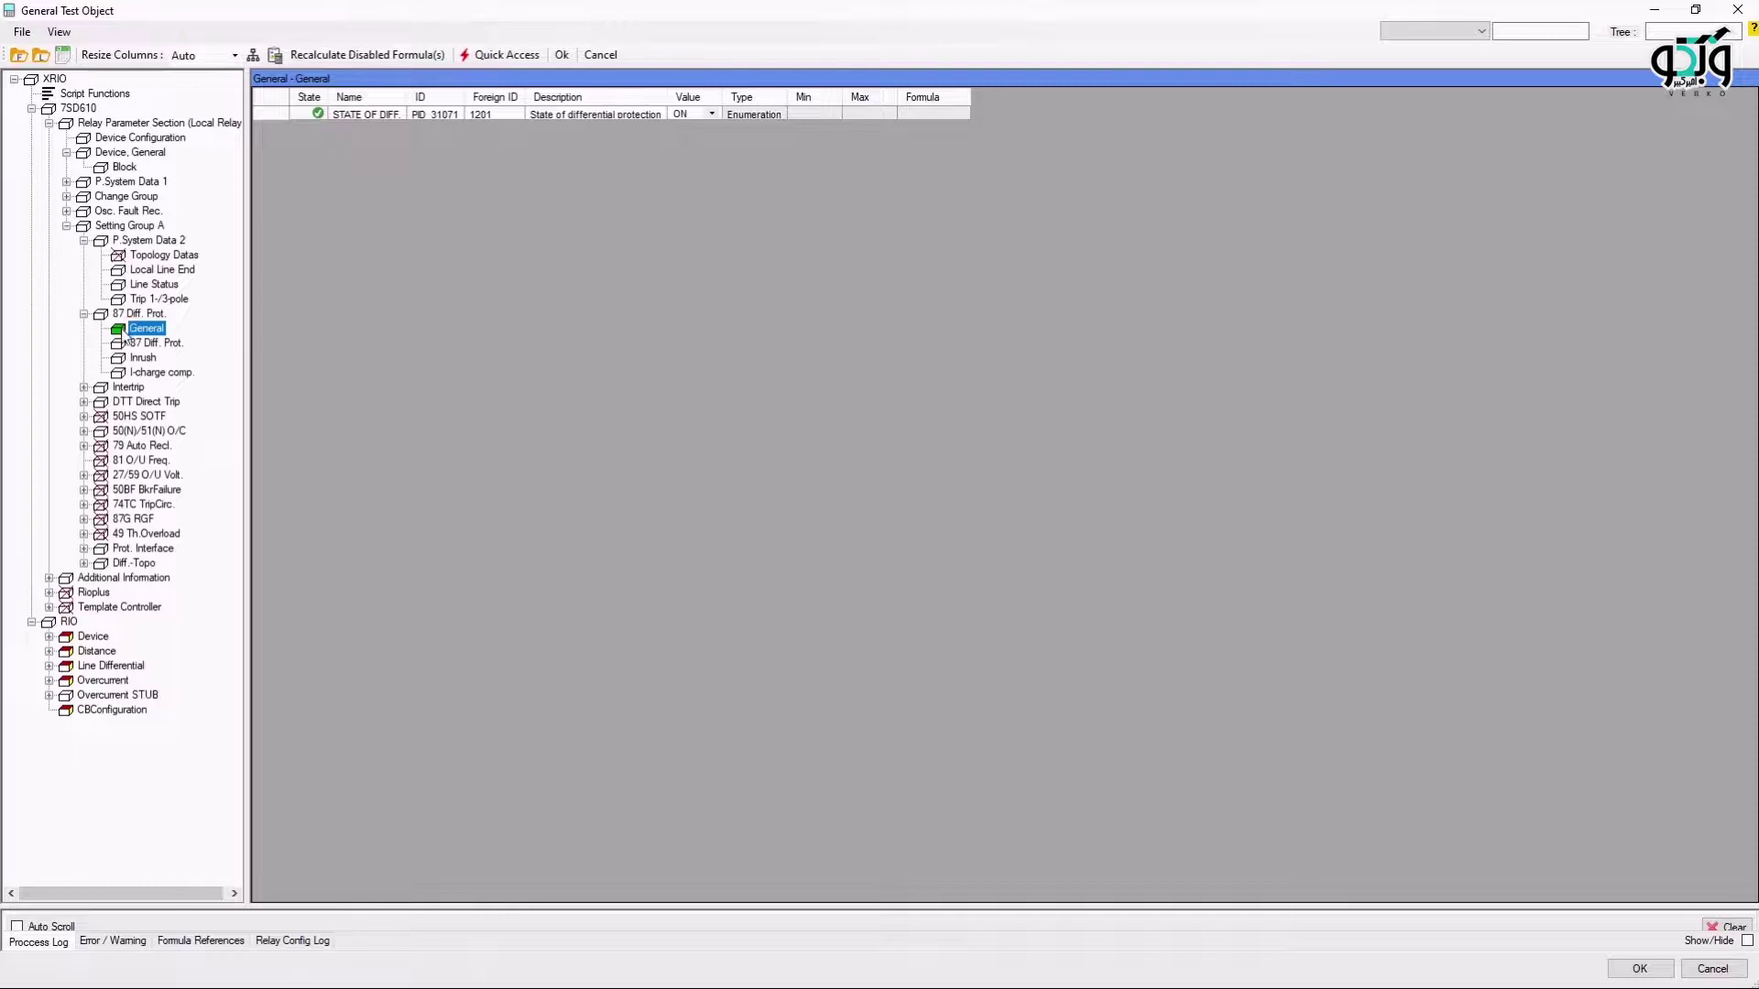
pyautogui.click(129, 344)
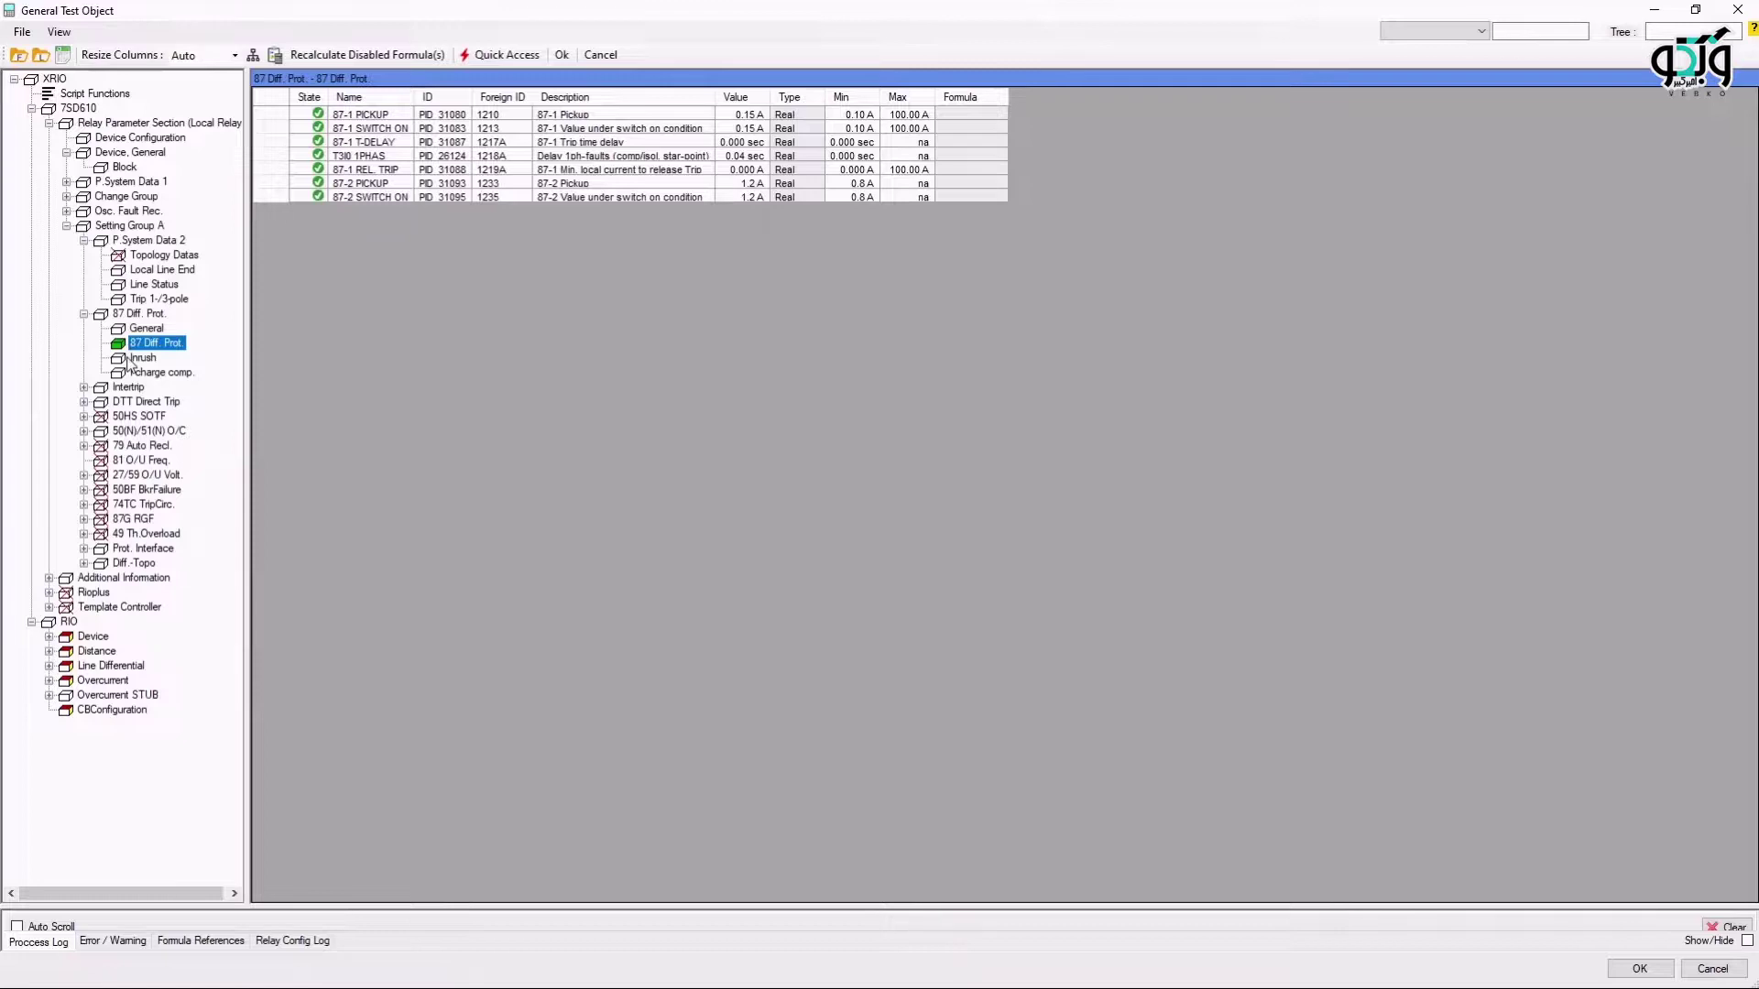
pyautogui.click(131, 358)
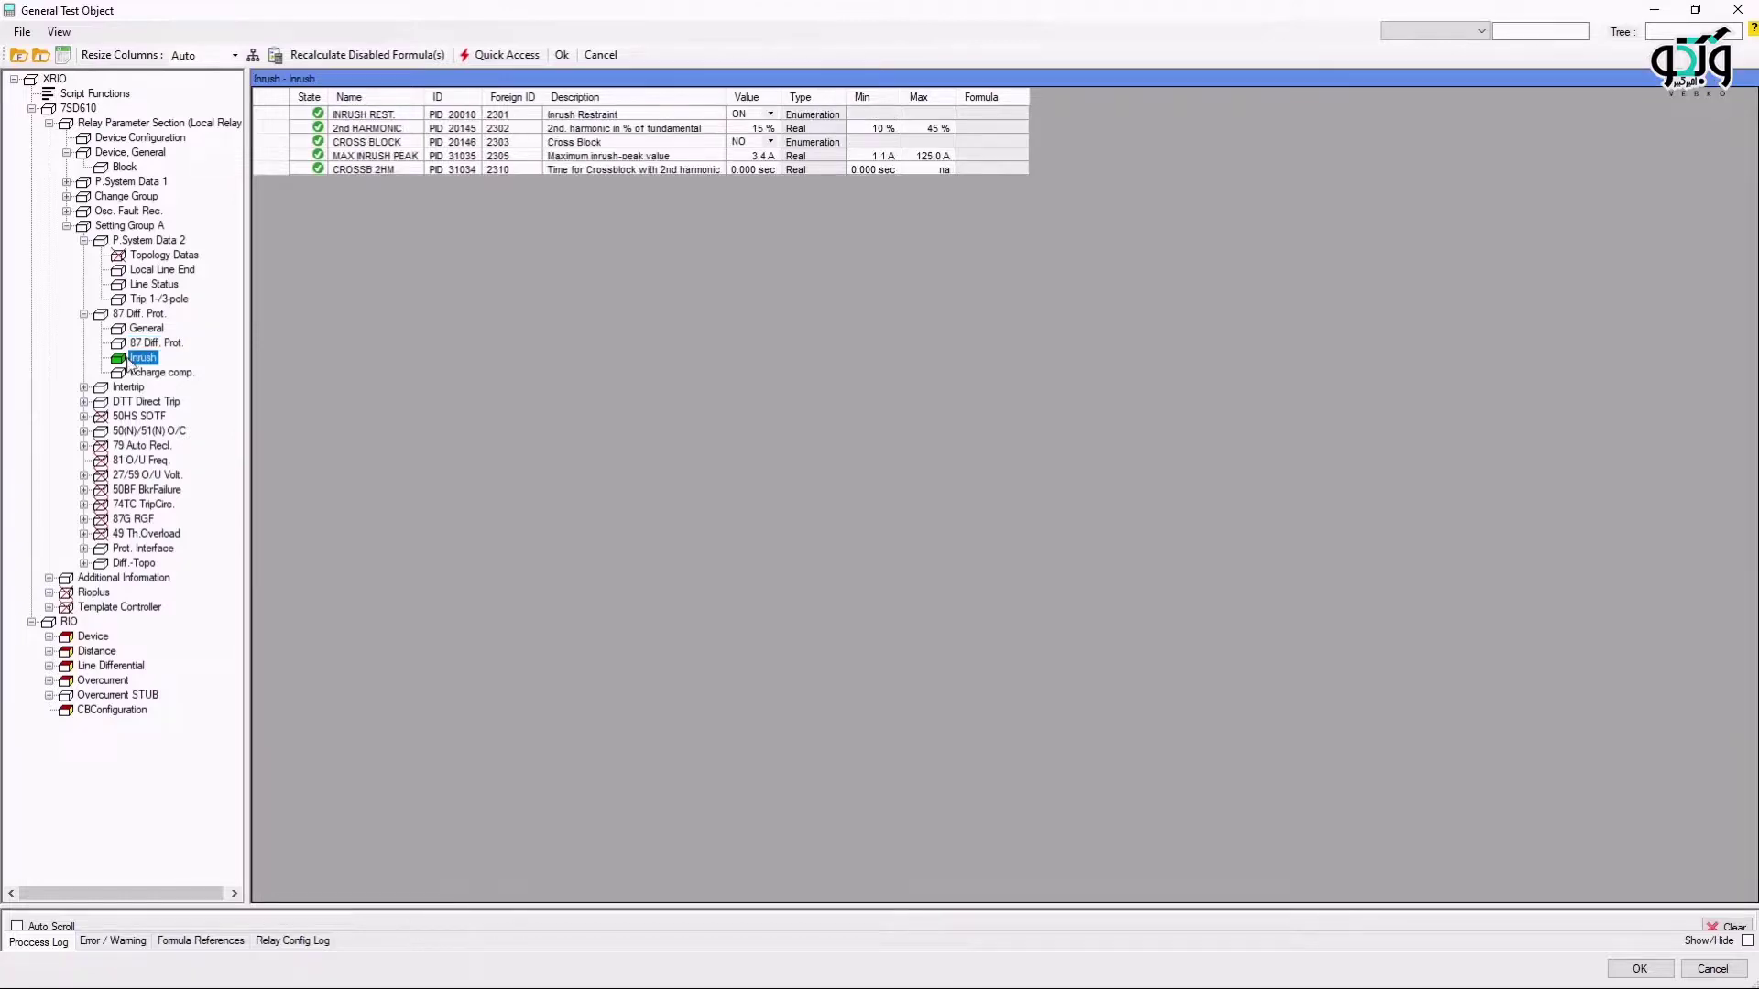
pyautogui.click(134, 373)
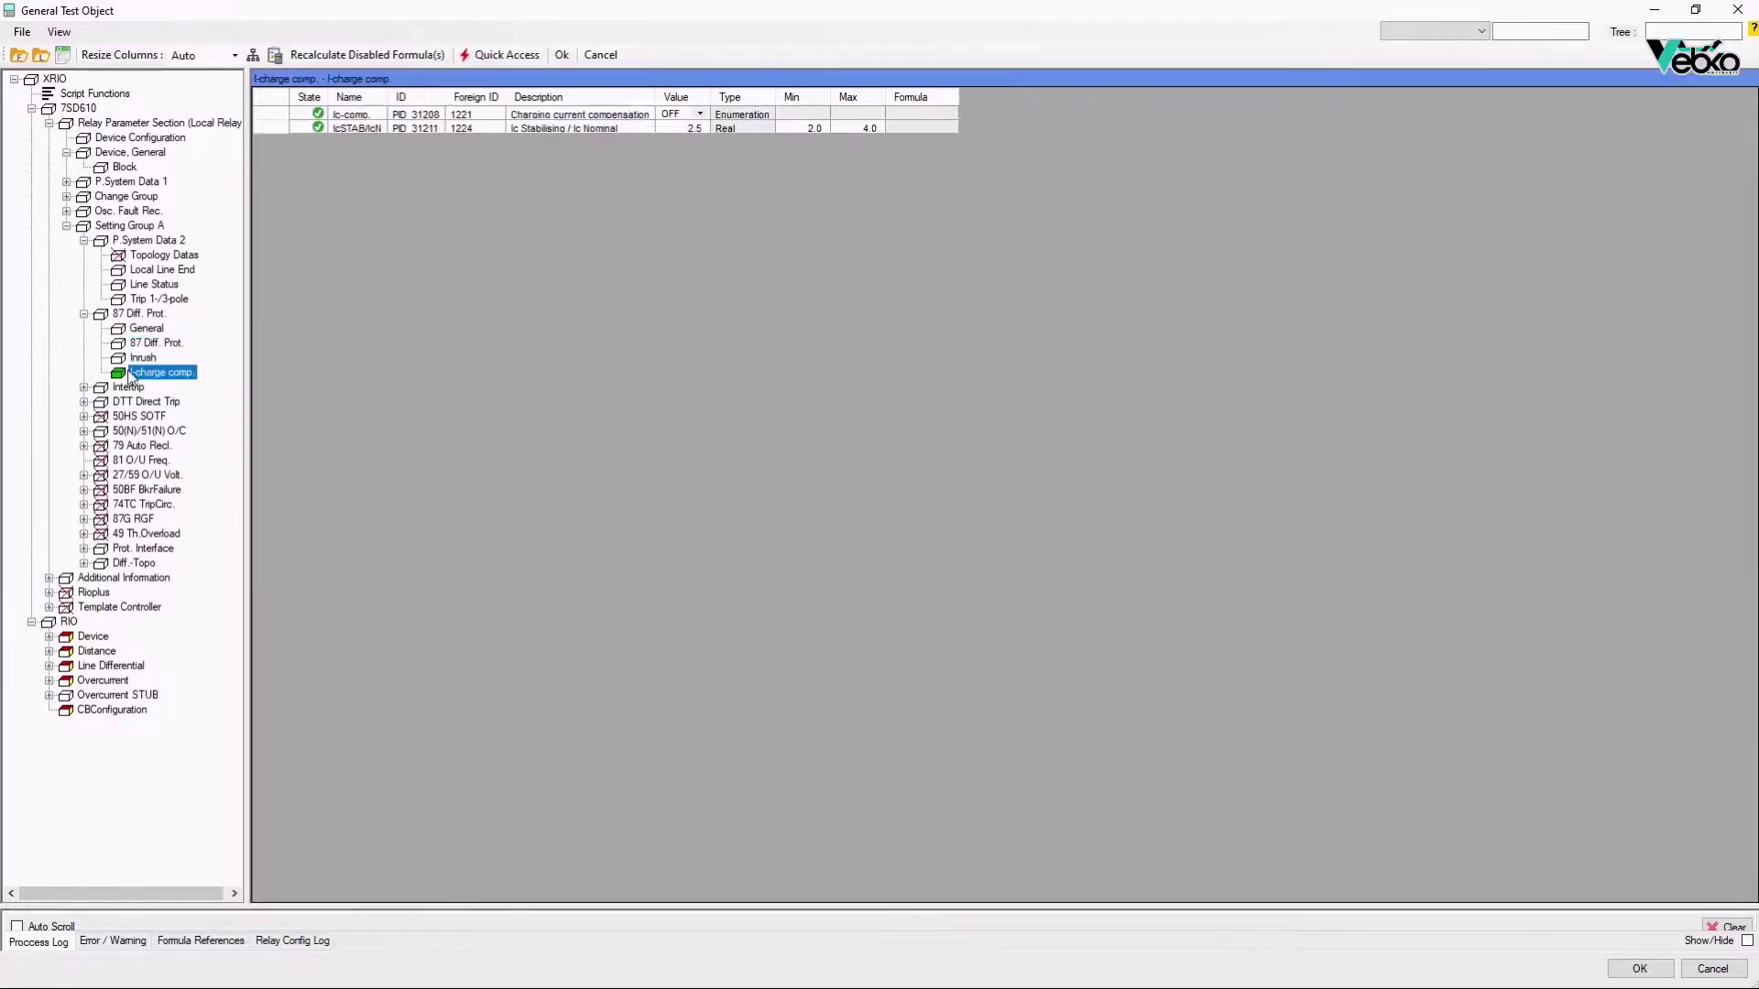
pyautogui.click(49, 578)
pyautogui.click(115, 695)
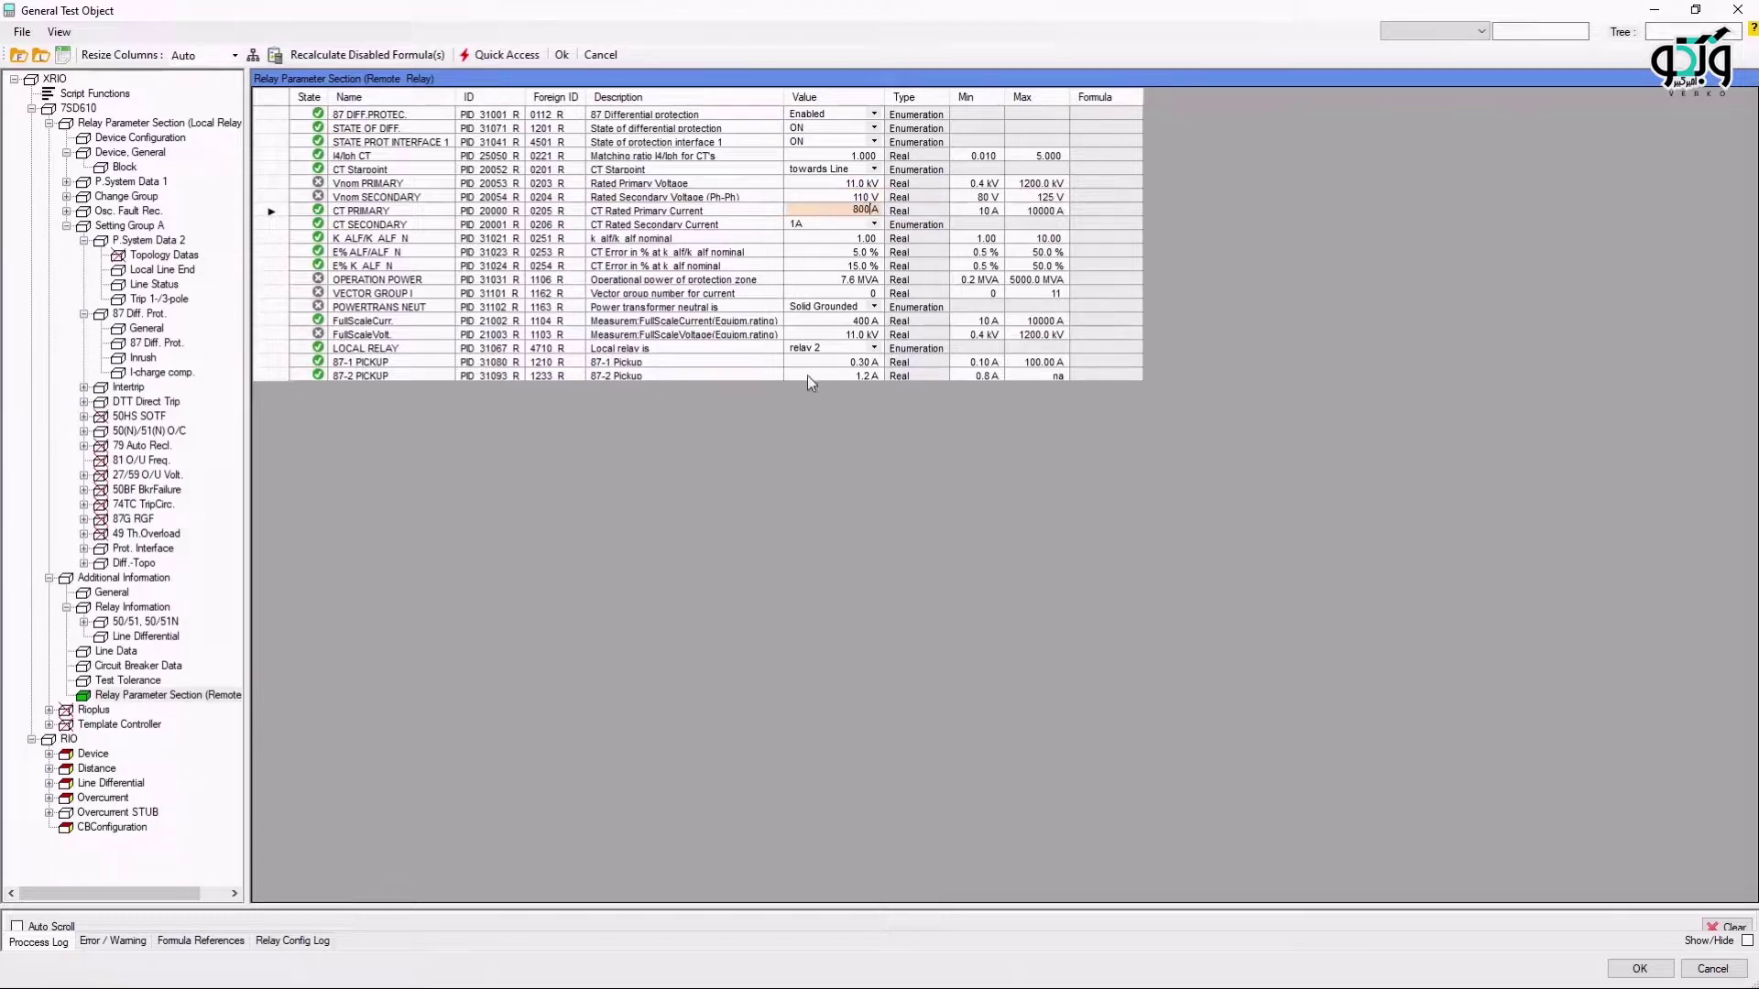
# With CT primary at 800 A, set the remote 87-1 PICKUP to 0.10 A and close the test object
pyautogui.click(825, 362)
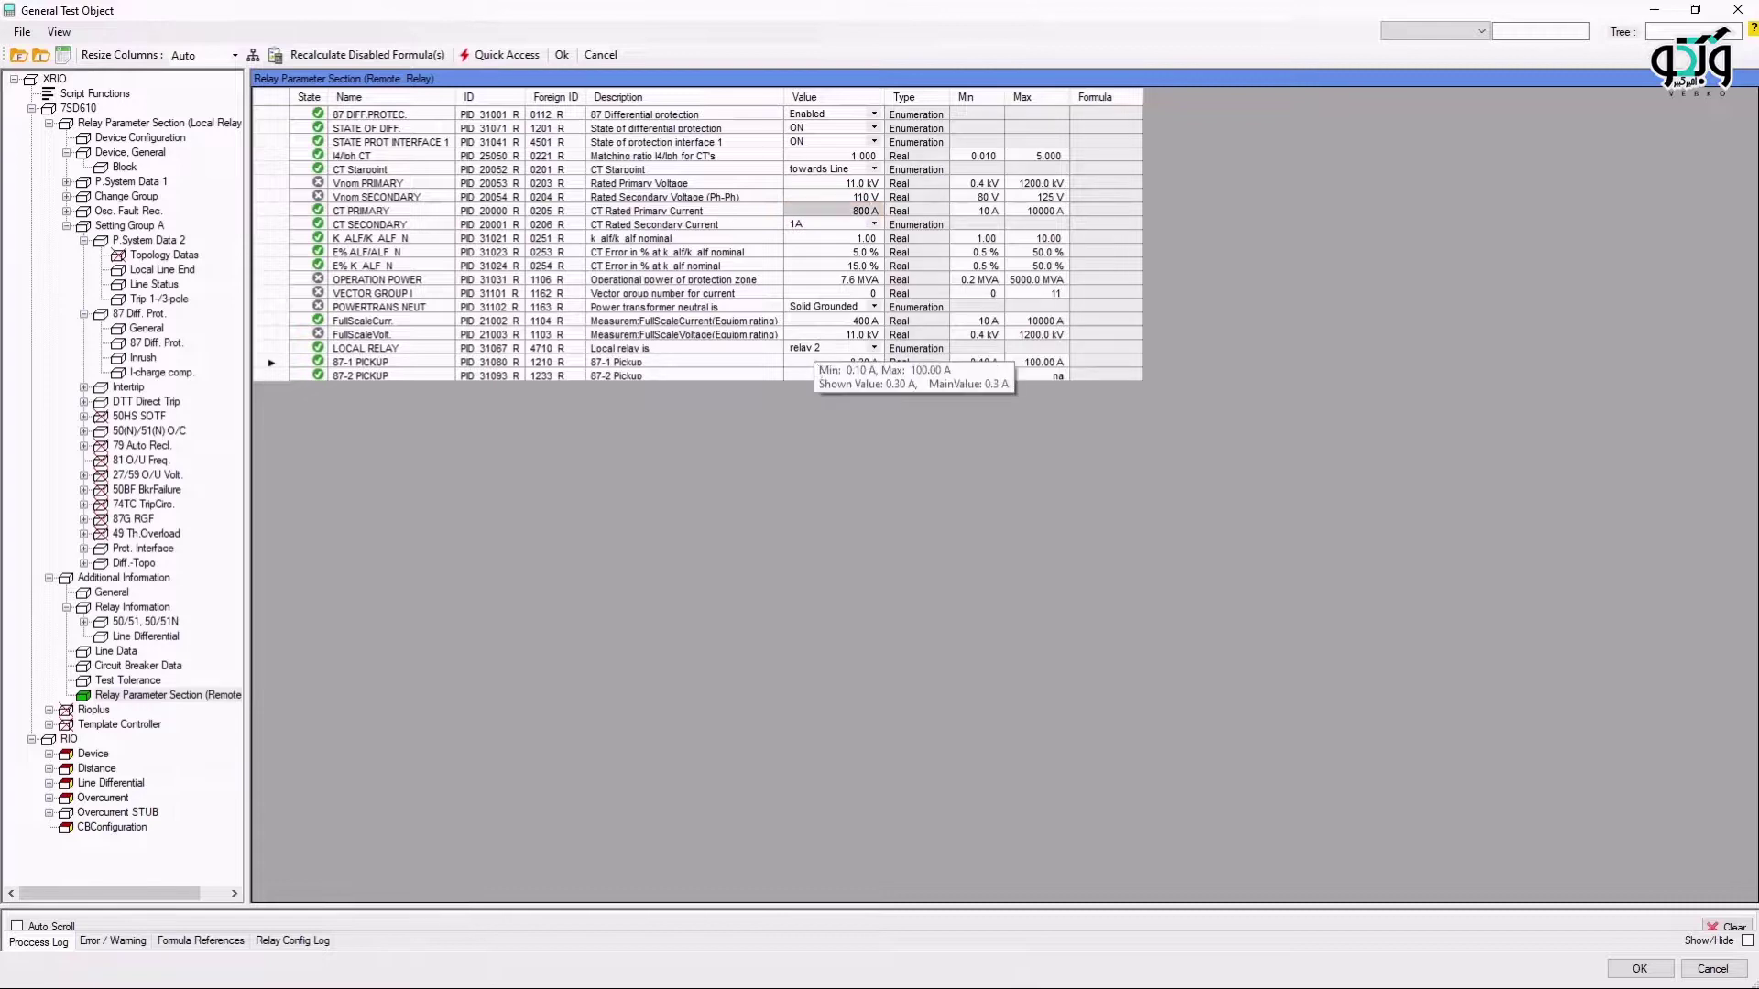
pyautogui.write('0.1')
pyautogui.press('Return')
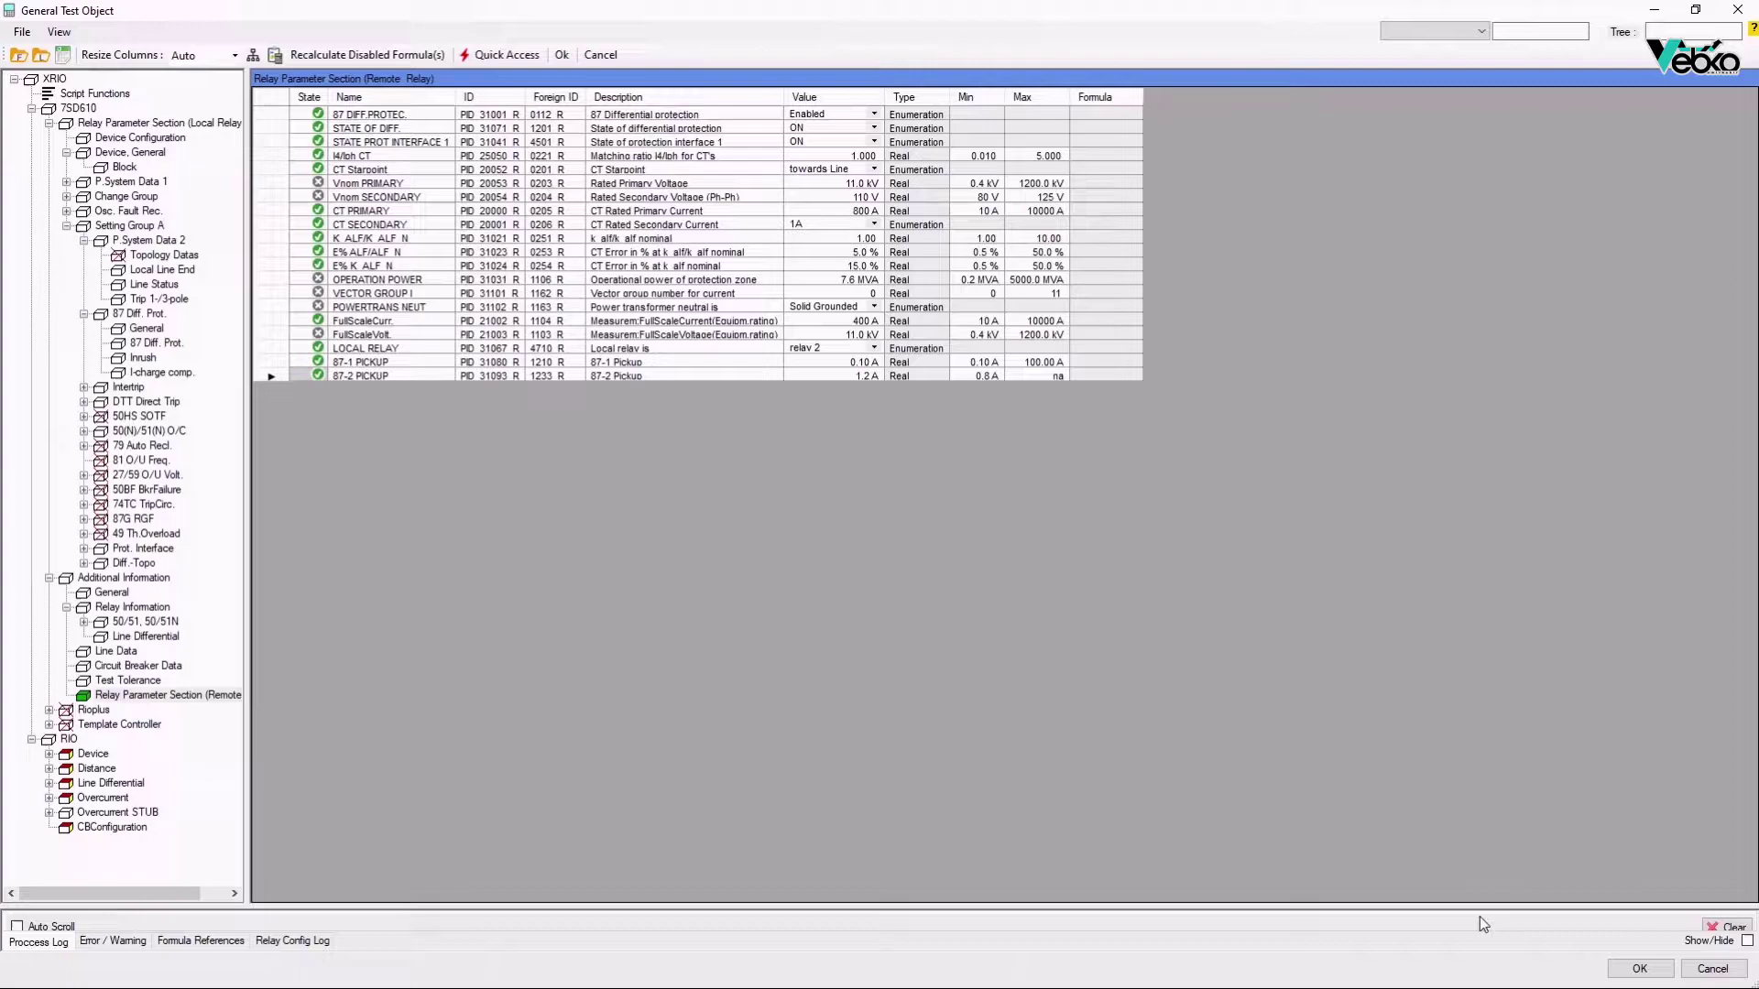
pyautogui.click(1639, 968)
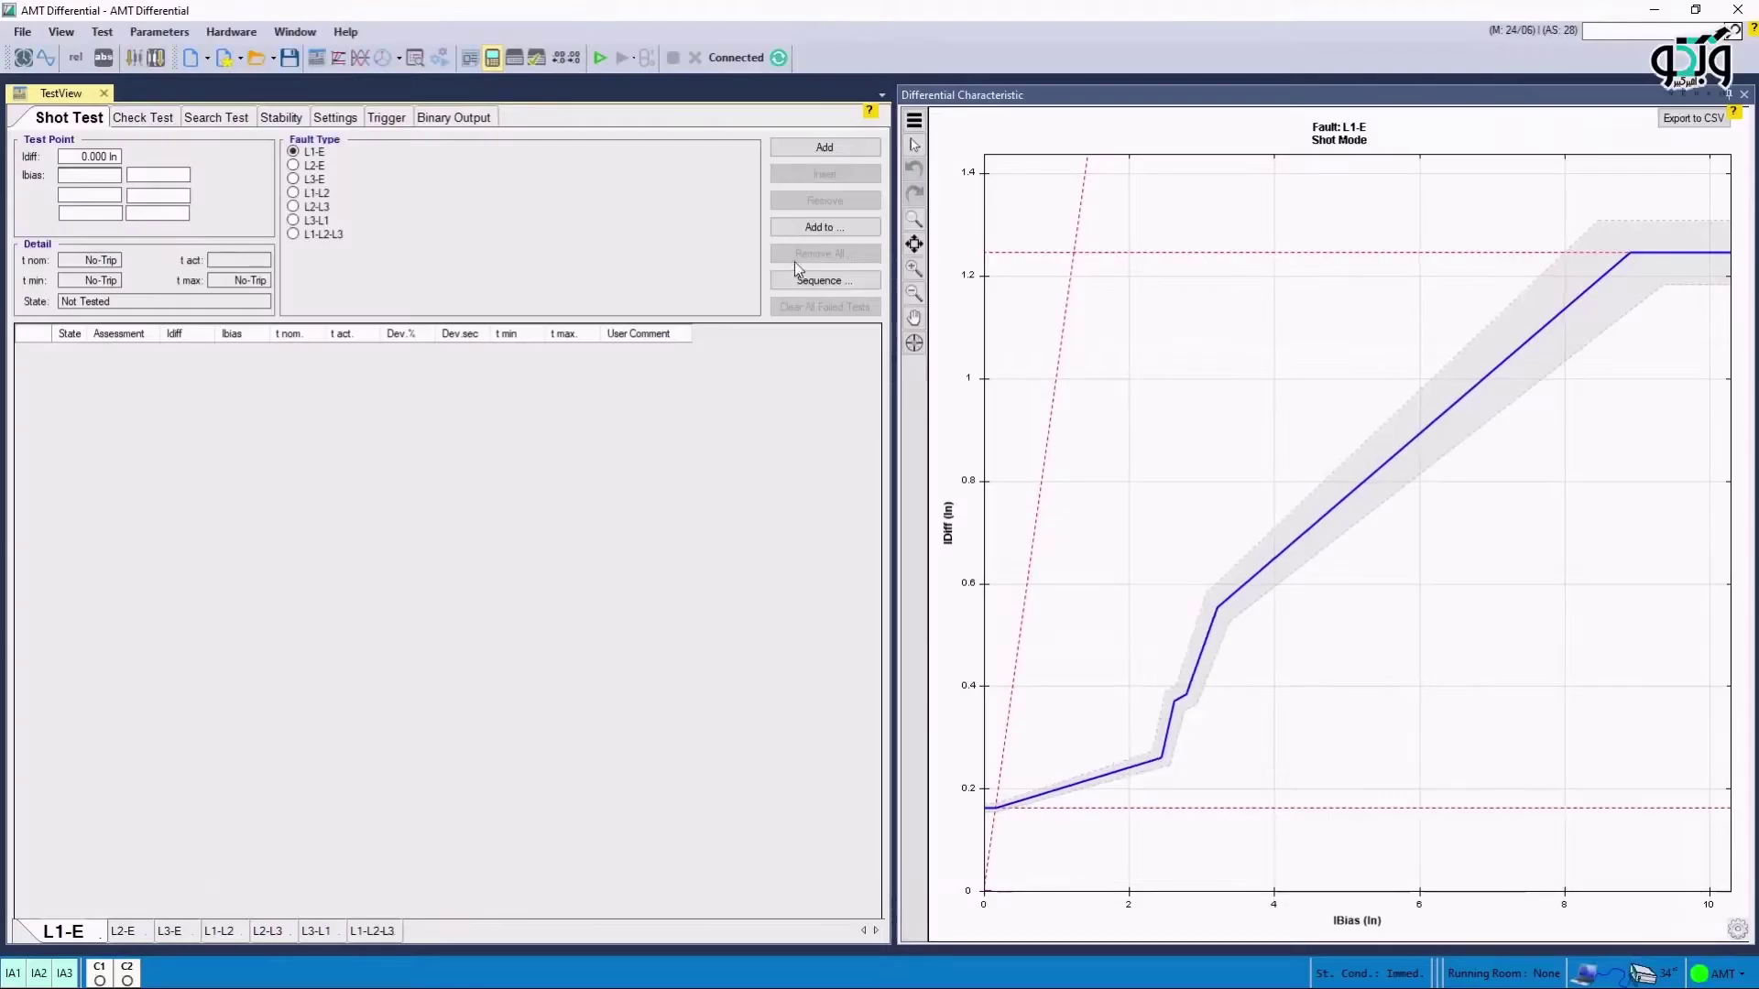
# Review the Line Differential parameters (Busbar, 115.5 kV, 120 MVA, CT primaries 600 A/800 A), then close them
pyautogui.click(495, 61)
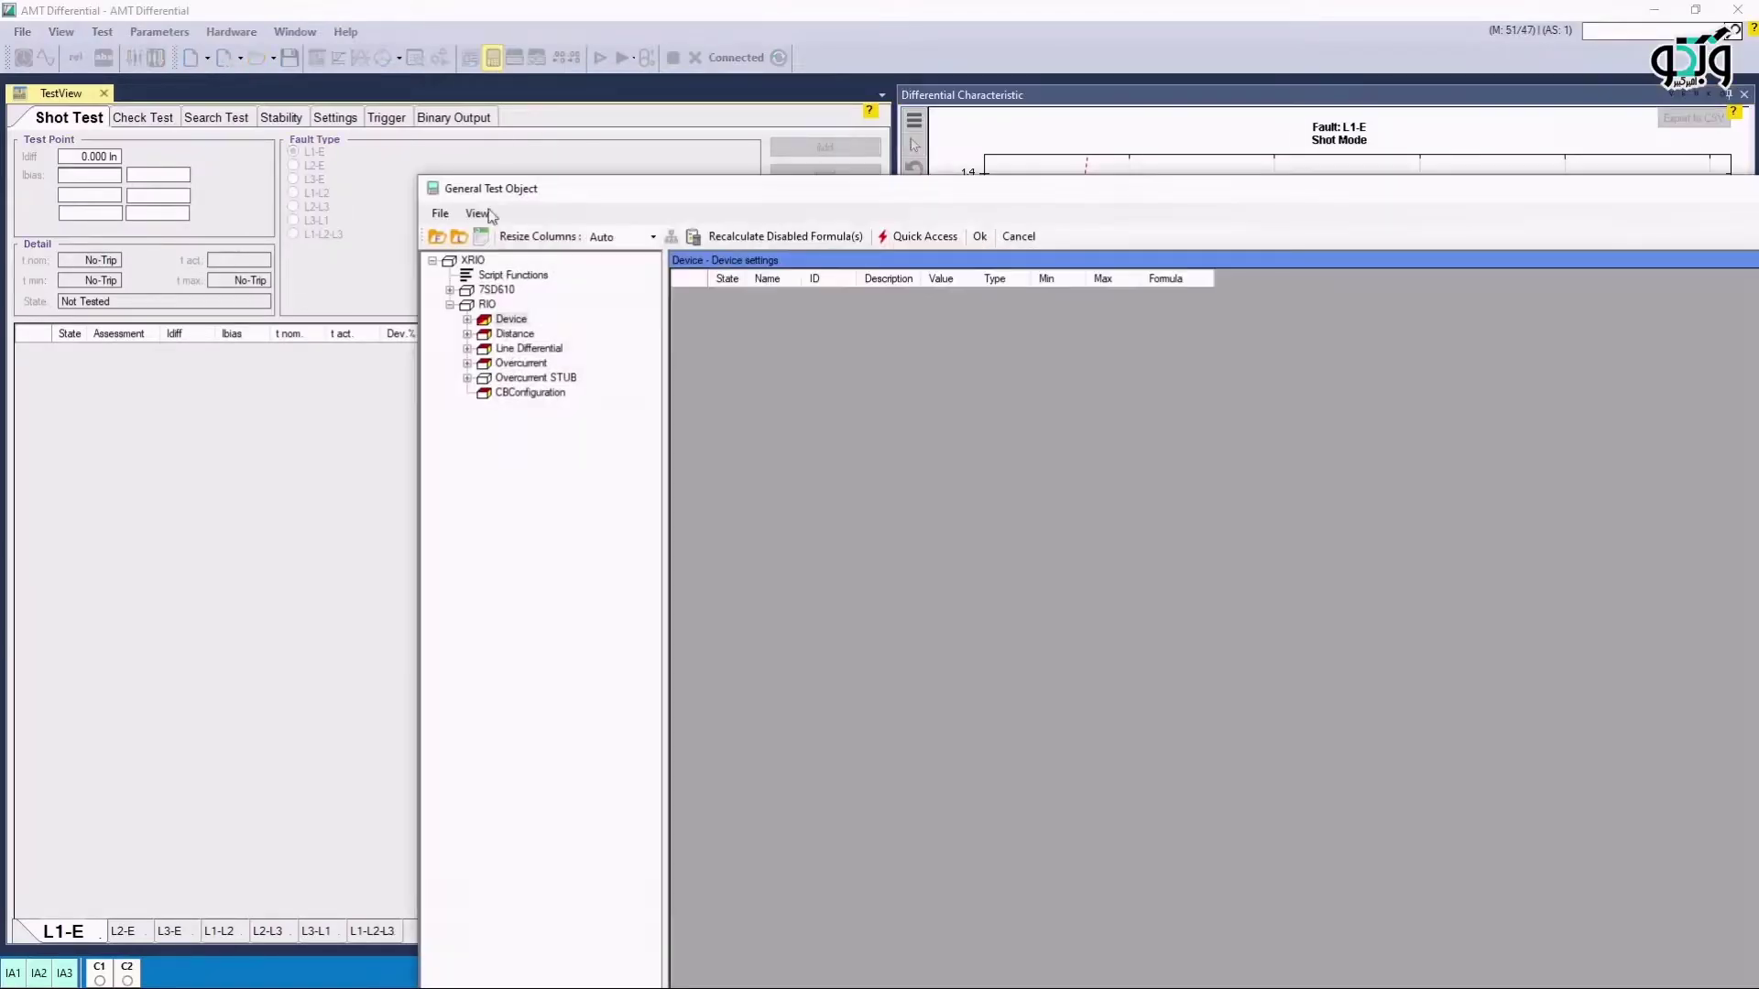
pyautogui.doubleClick(511, 349)
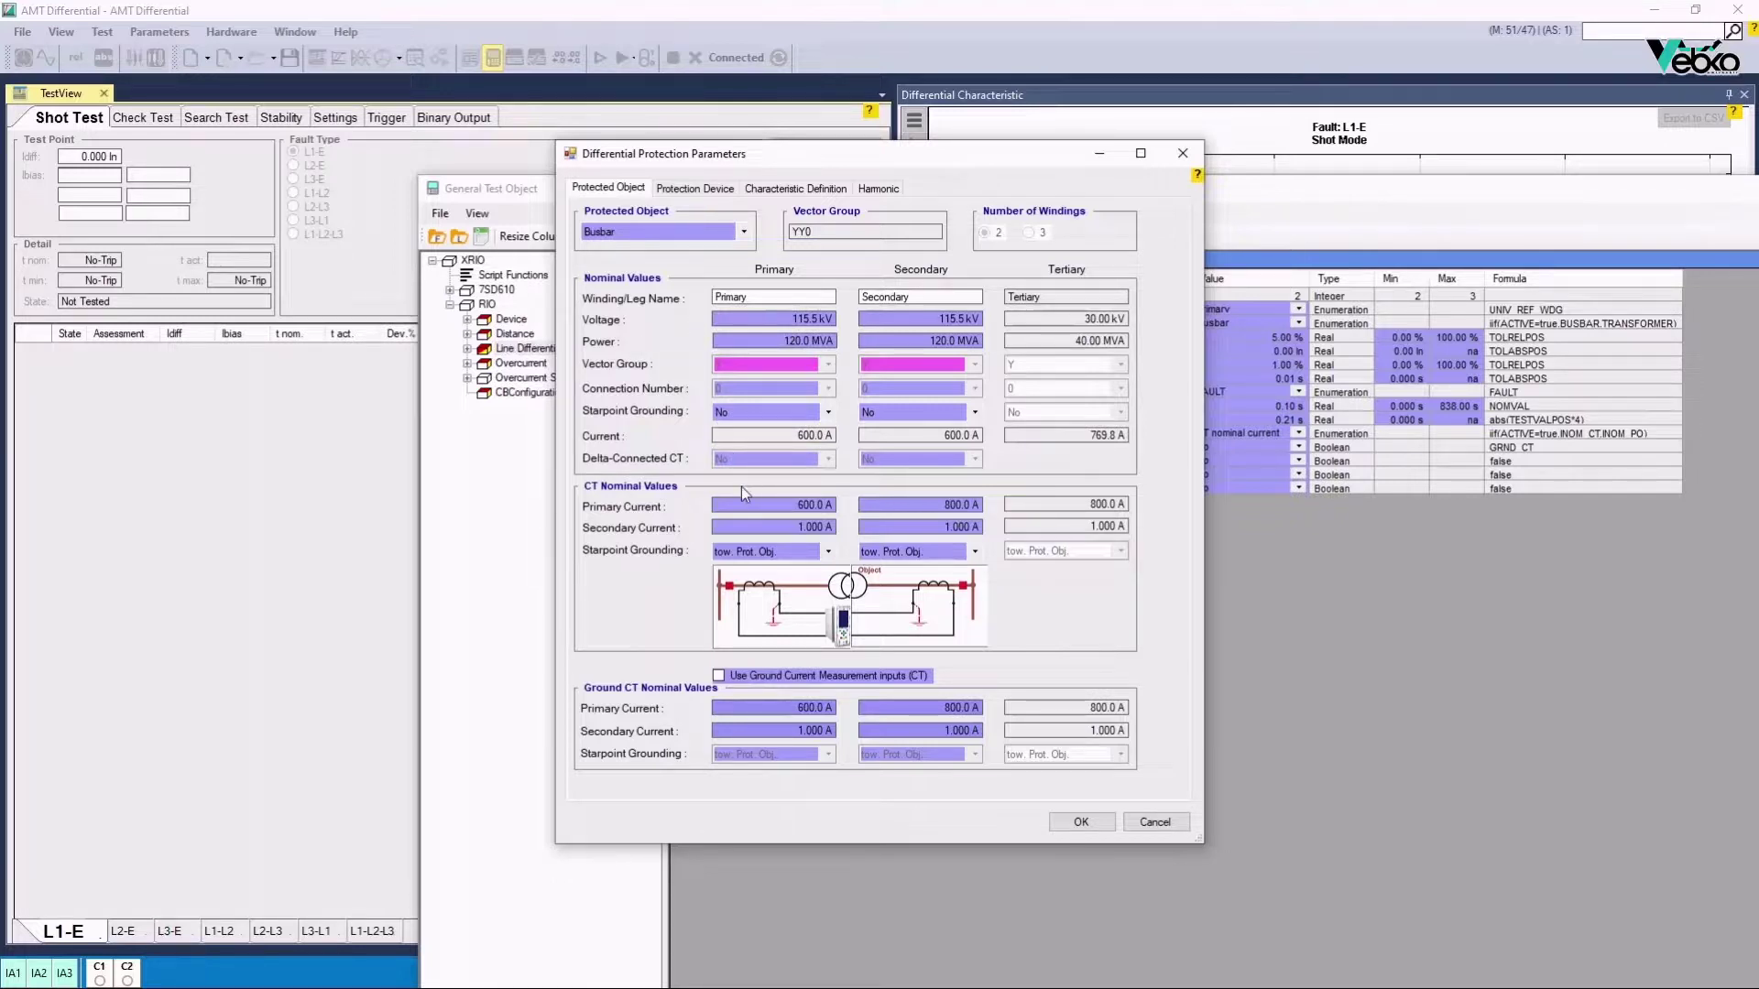
pyautogui.moveTo(742, 513)
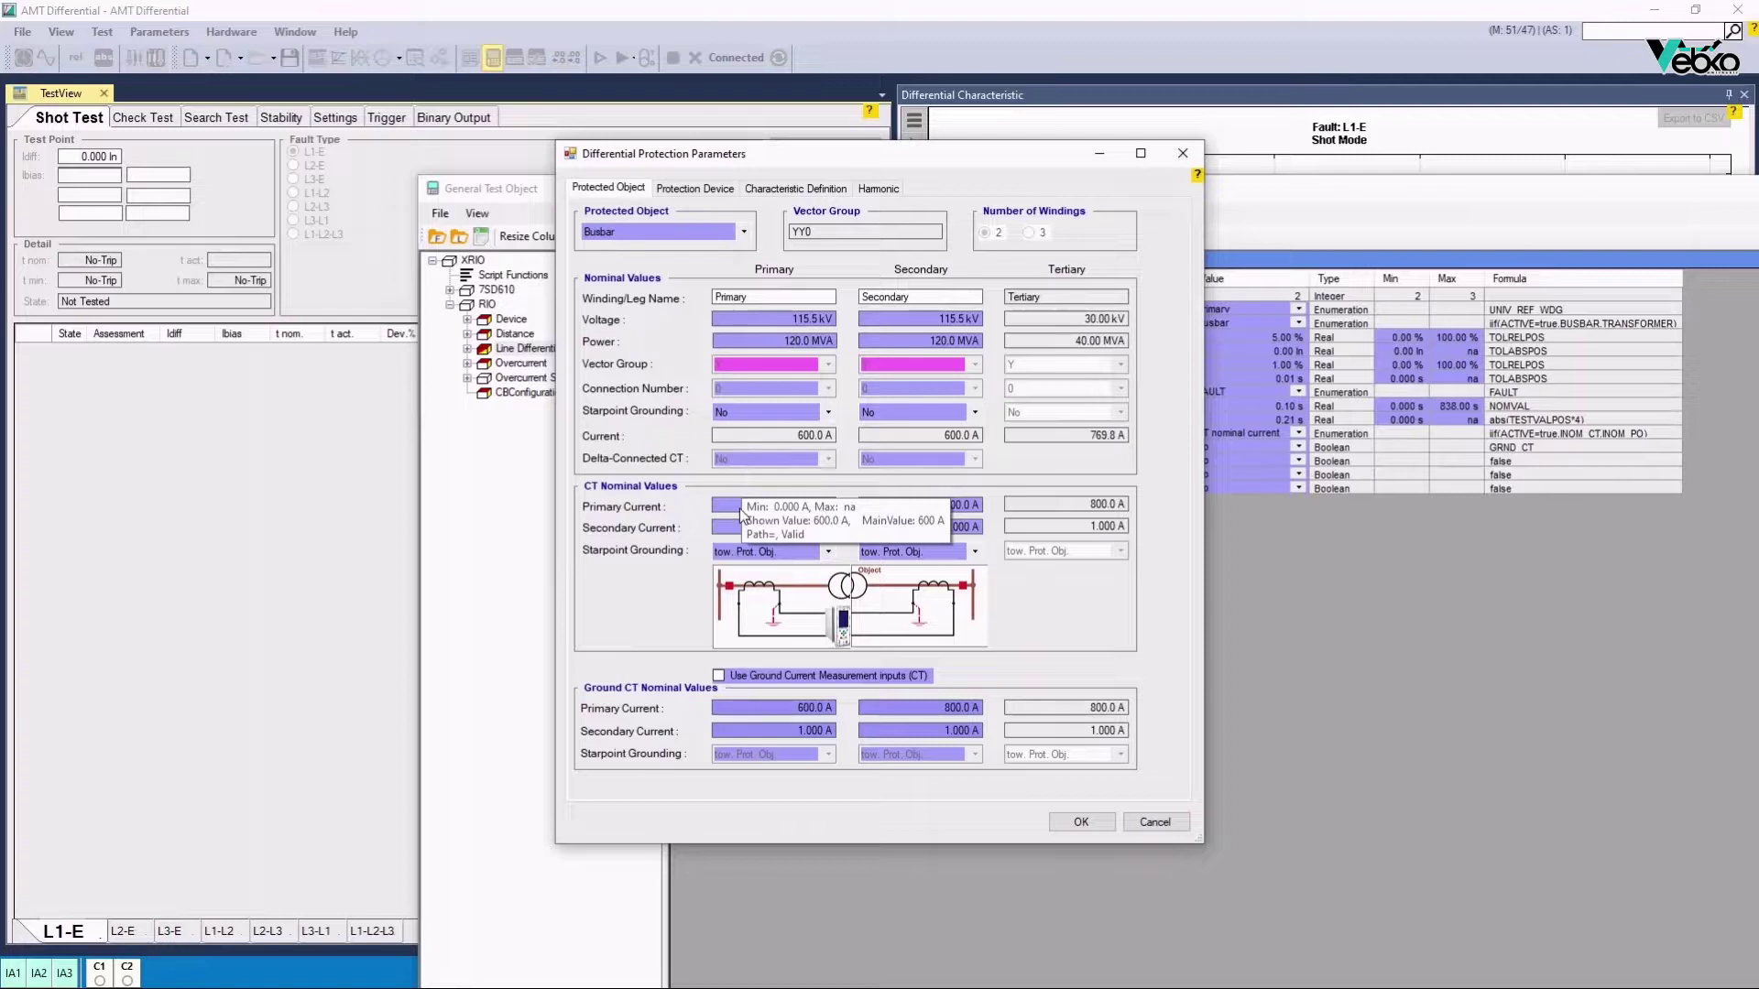
pyautogui.click(1081, 822)
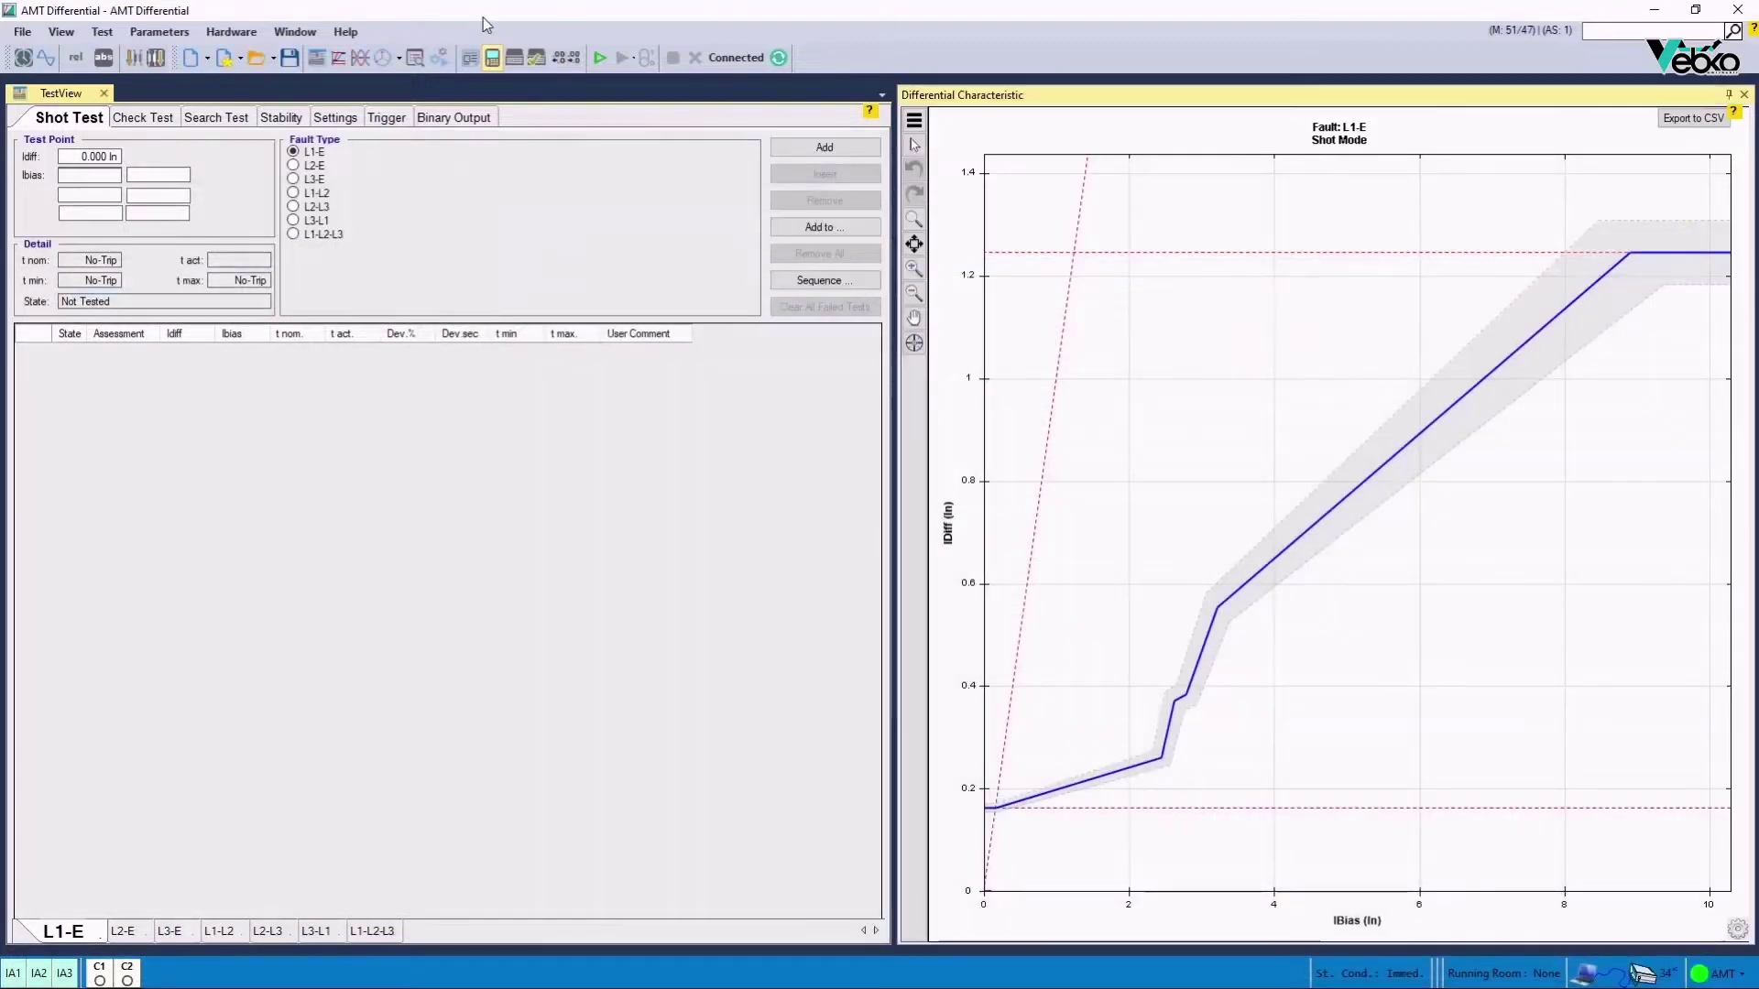
pyautogui.click(60, 31)
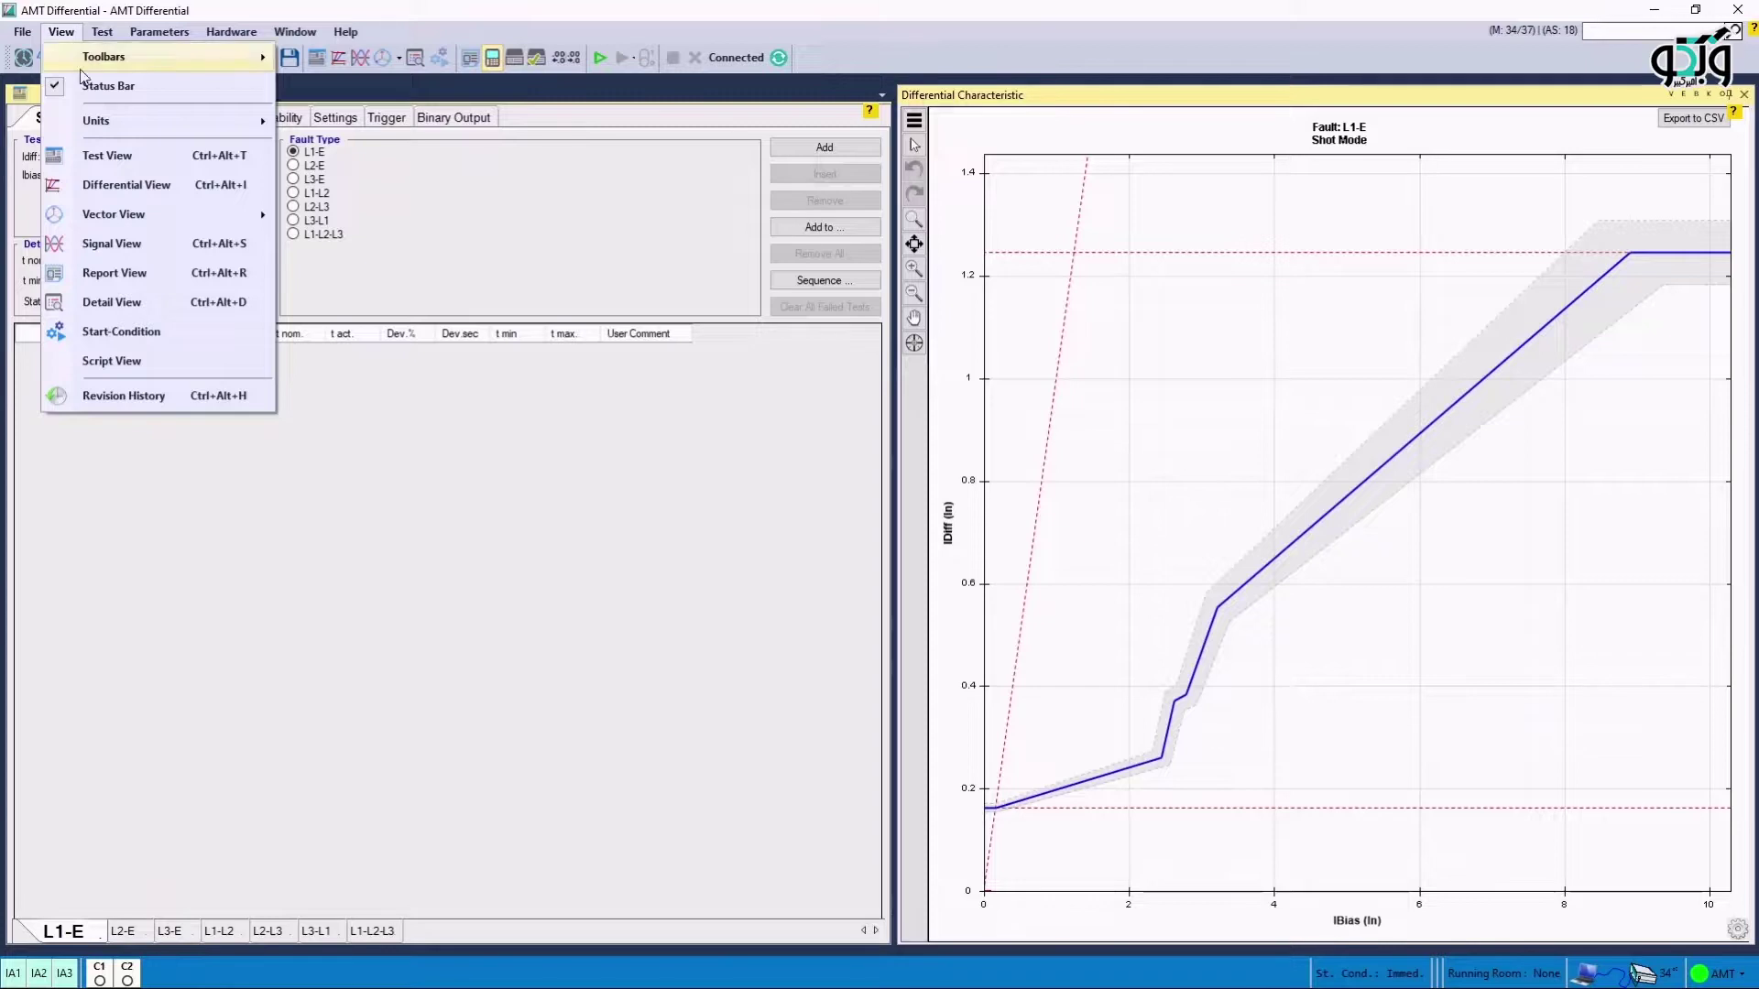
# Add the Medium Detail View beside the plot and return to the L1-E Differential Characteristic
pyautogui.click(111, 301)
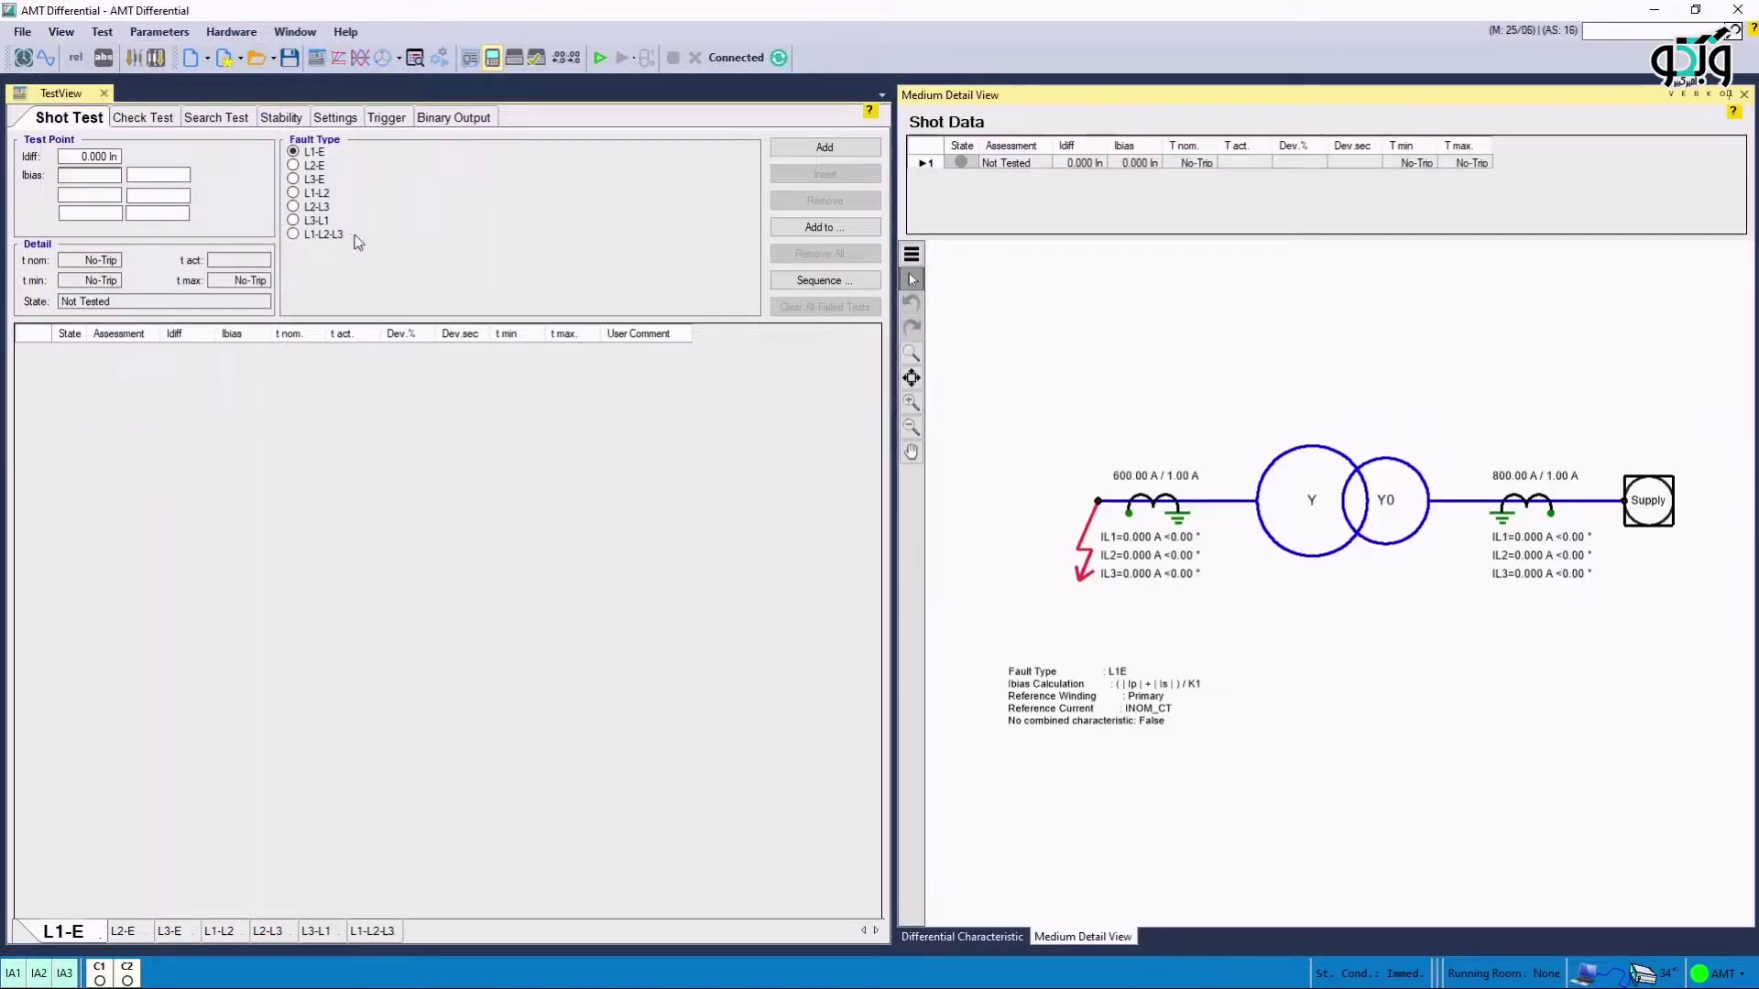
pyautogui.click(669, 470)
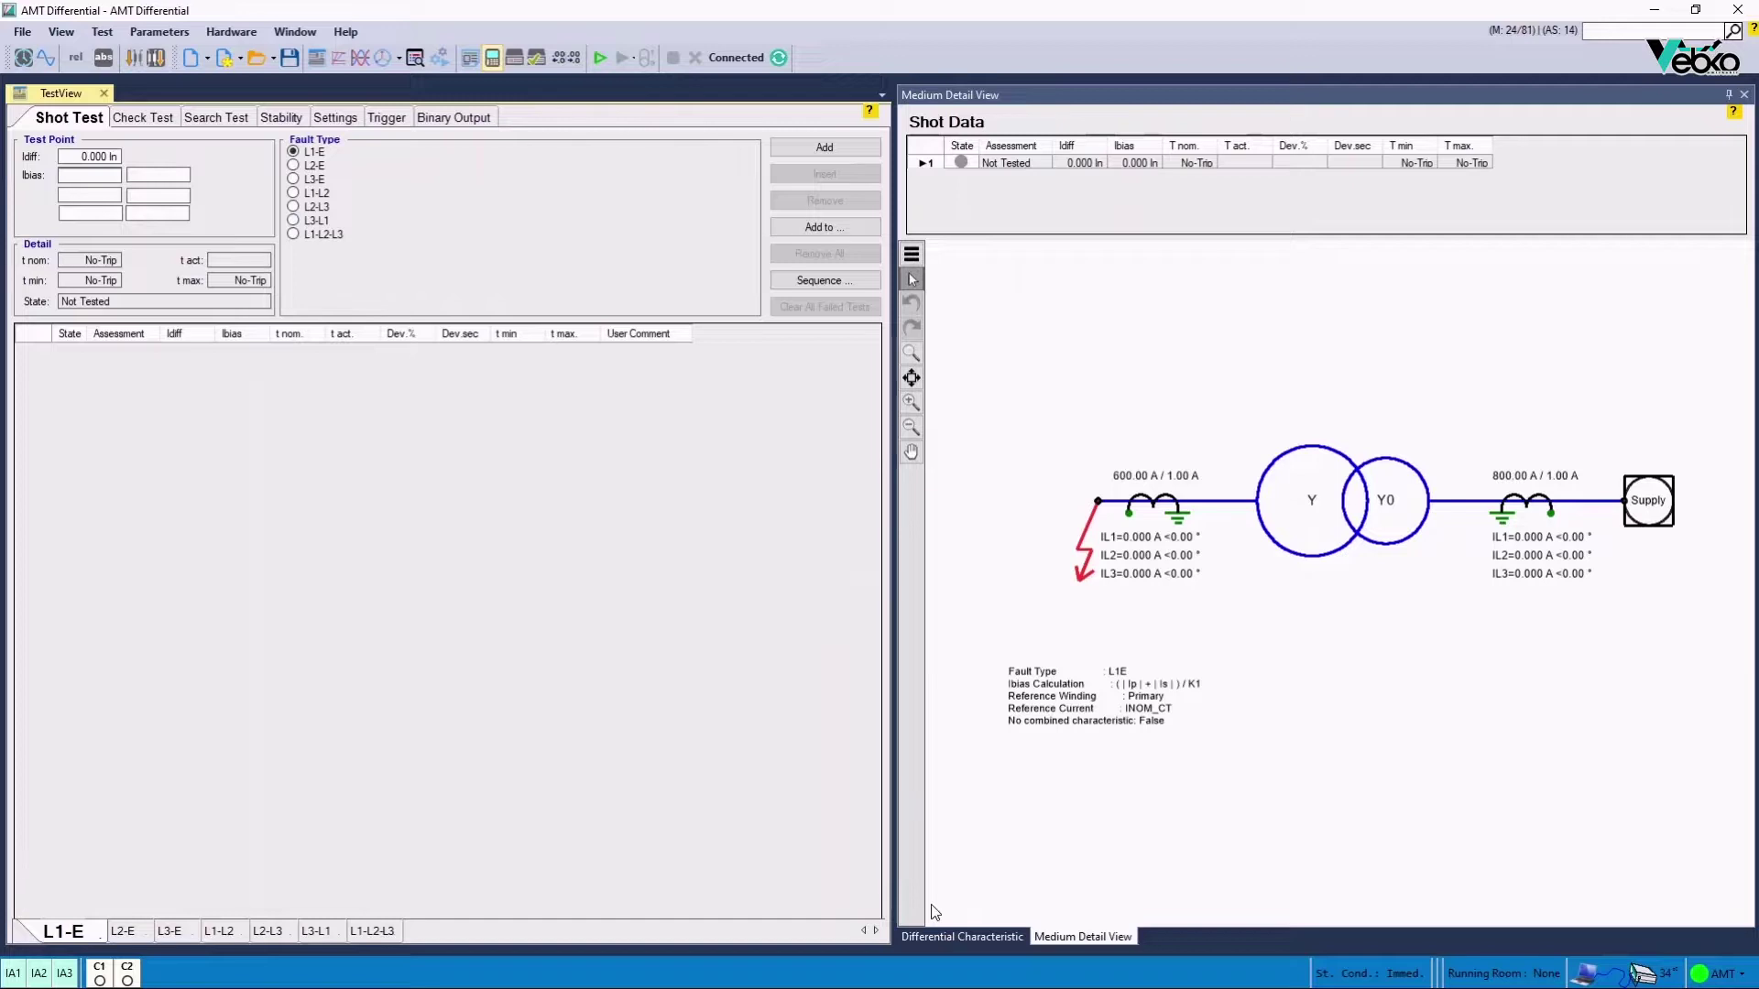
pyautogui.click(962, 937)
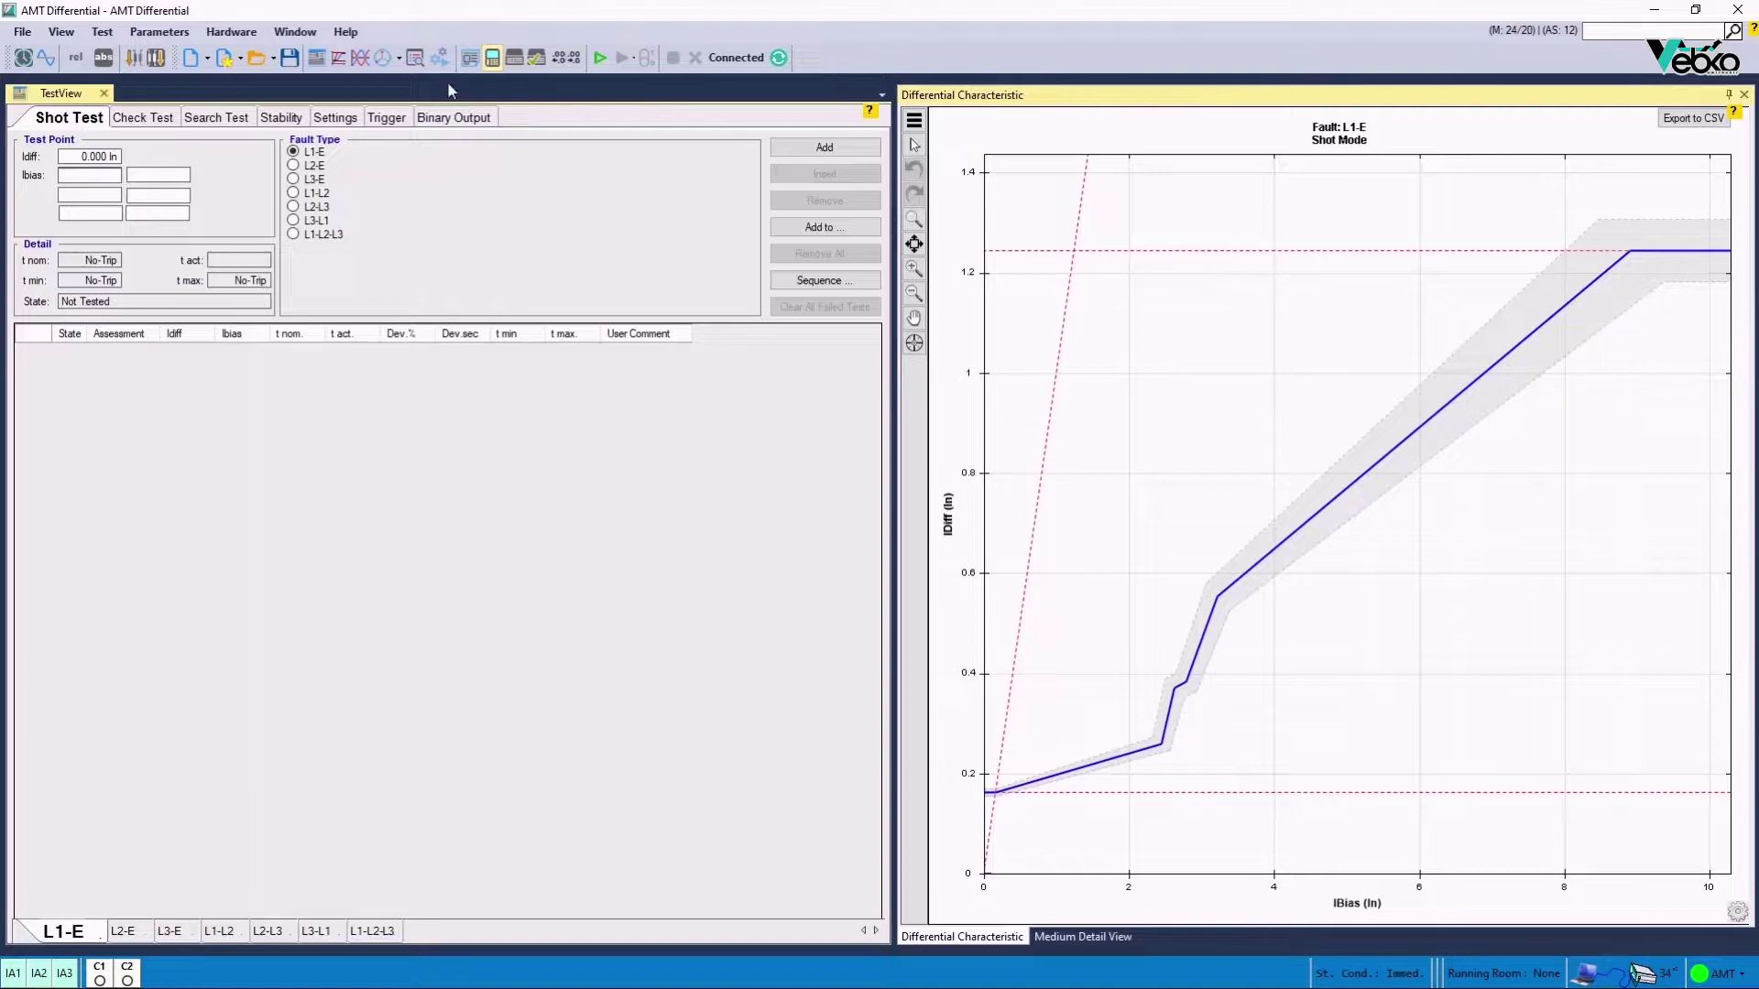
# Set tests to start On GPS with a start time at the next full 20 seconds, and resync GPS
pyautogui.click(440, 57)
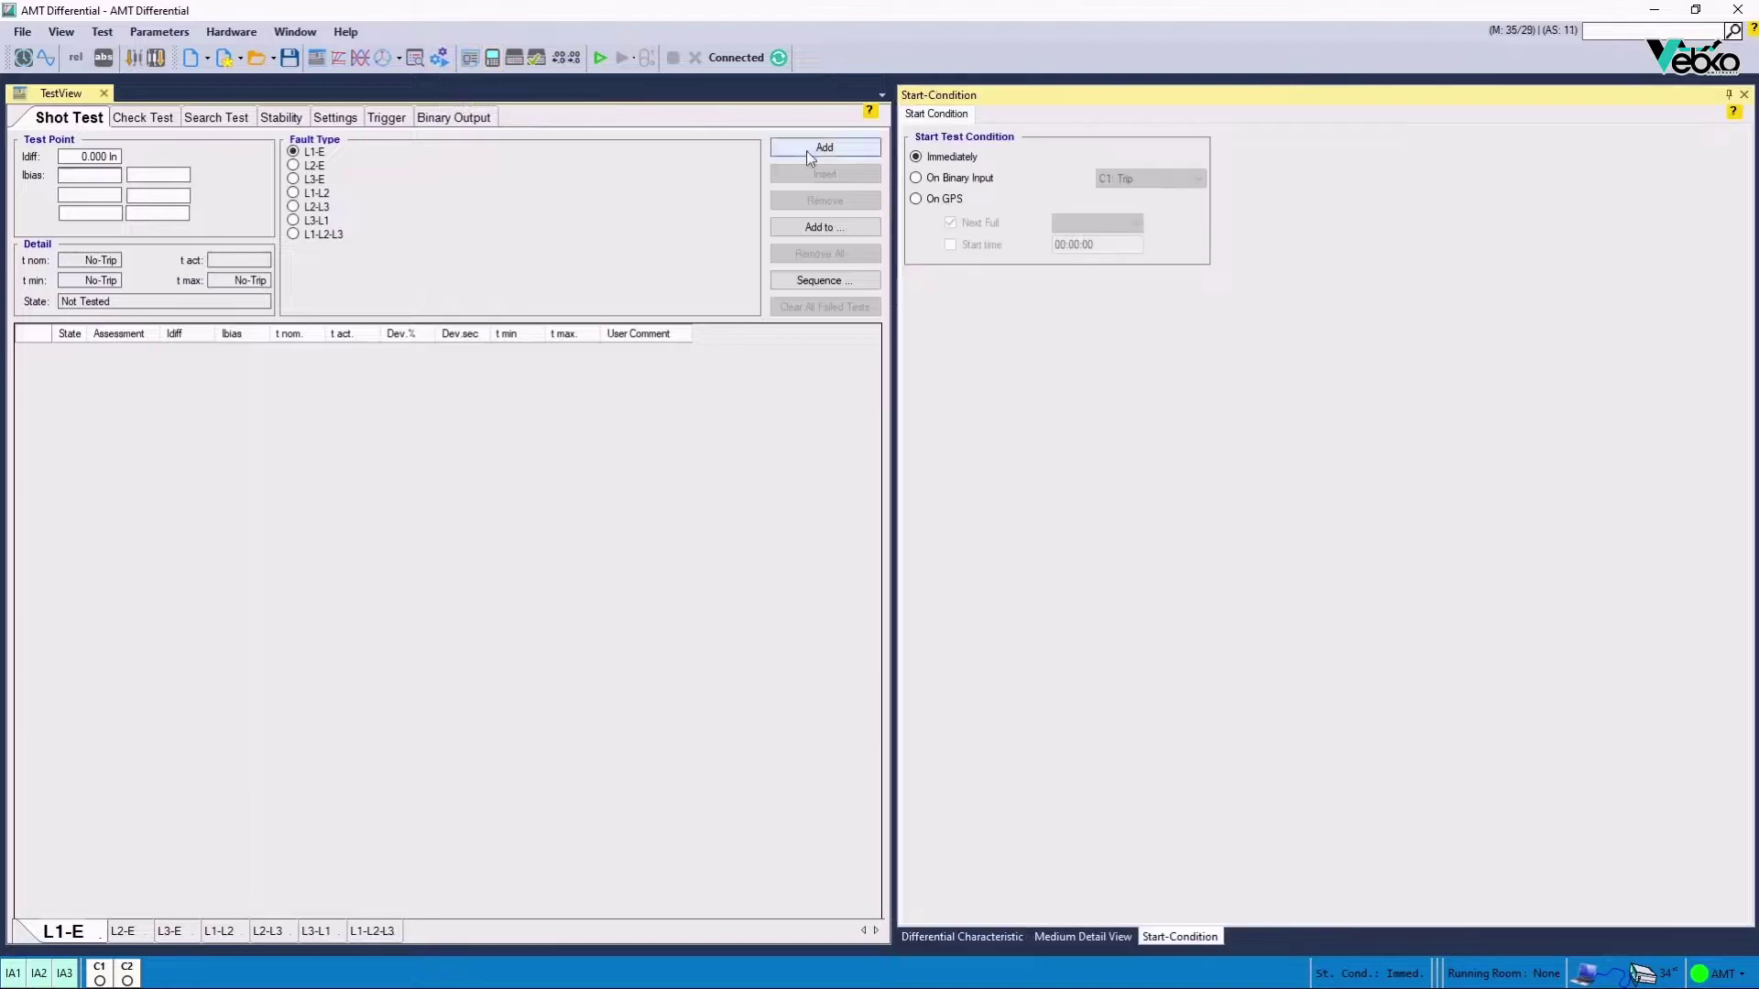
pyautogui.click(943, 202)
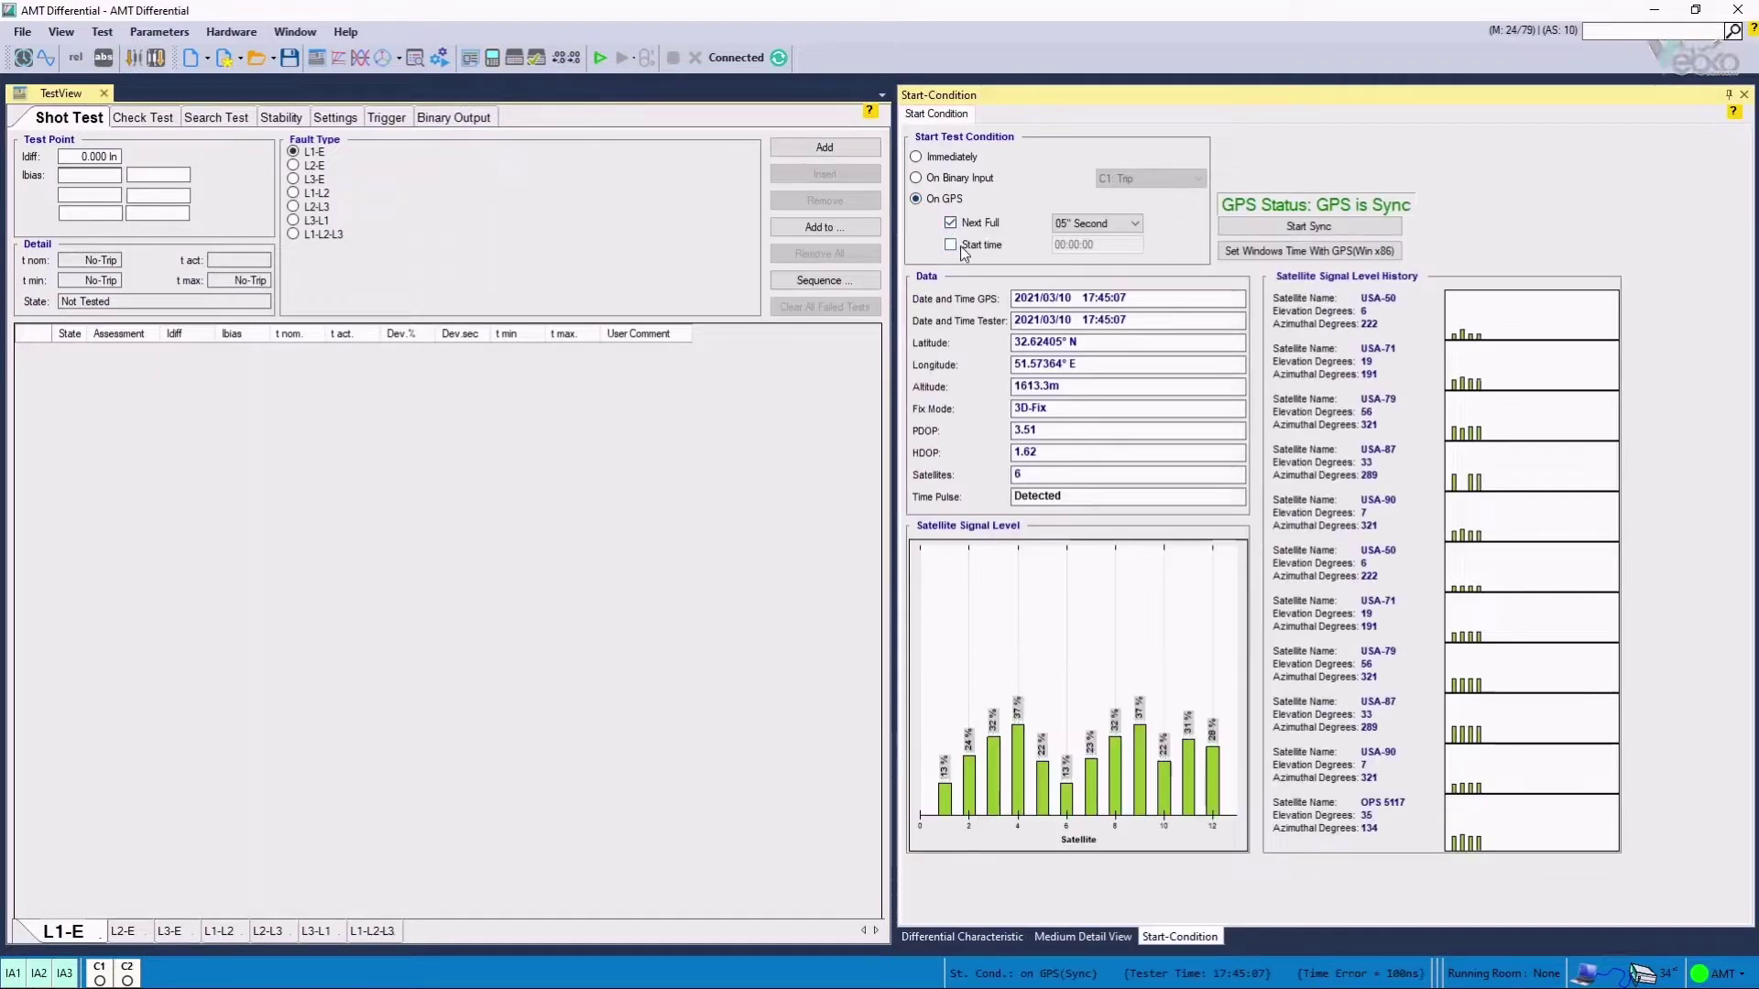
pyautogui.click(959, 246)
pyautogui.click(1096, 224)
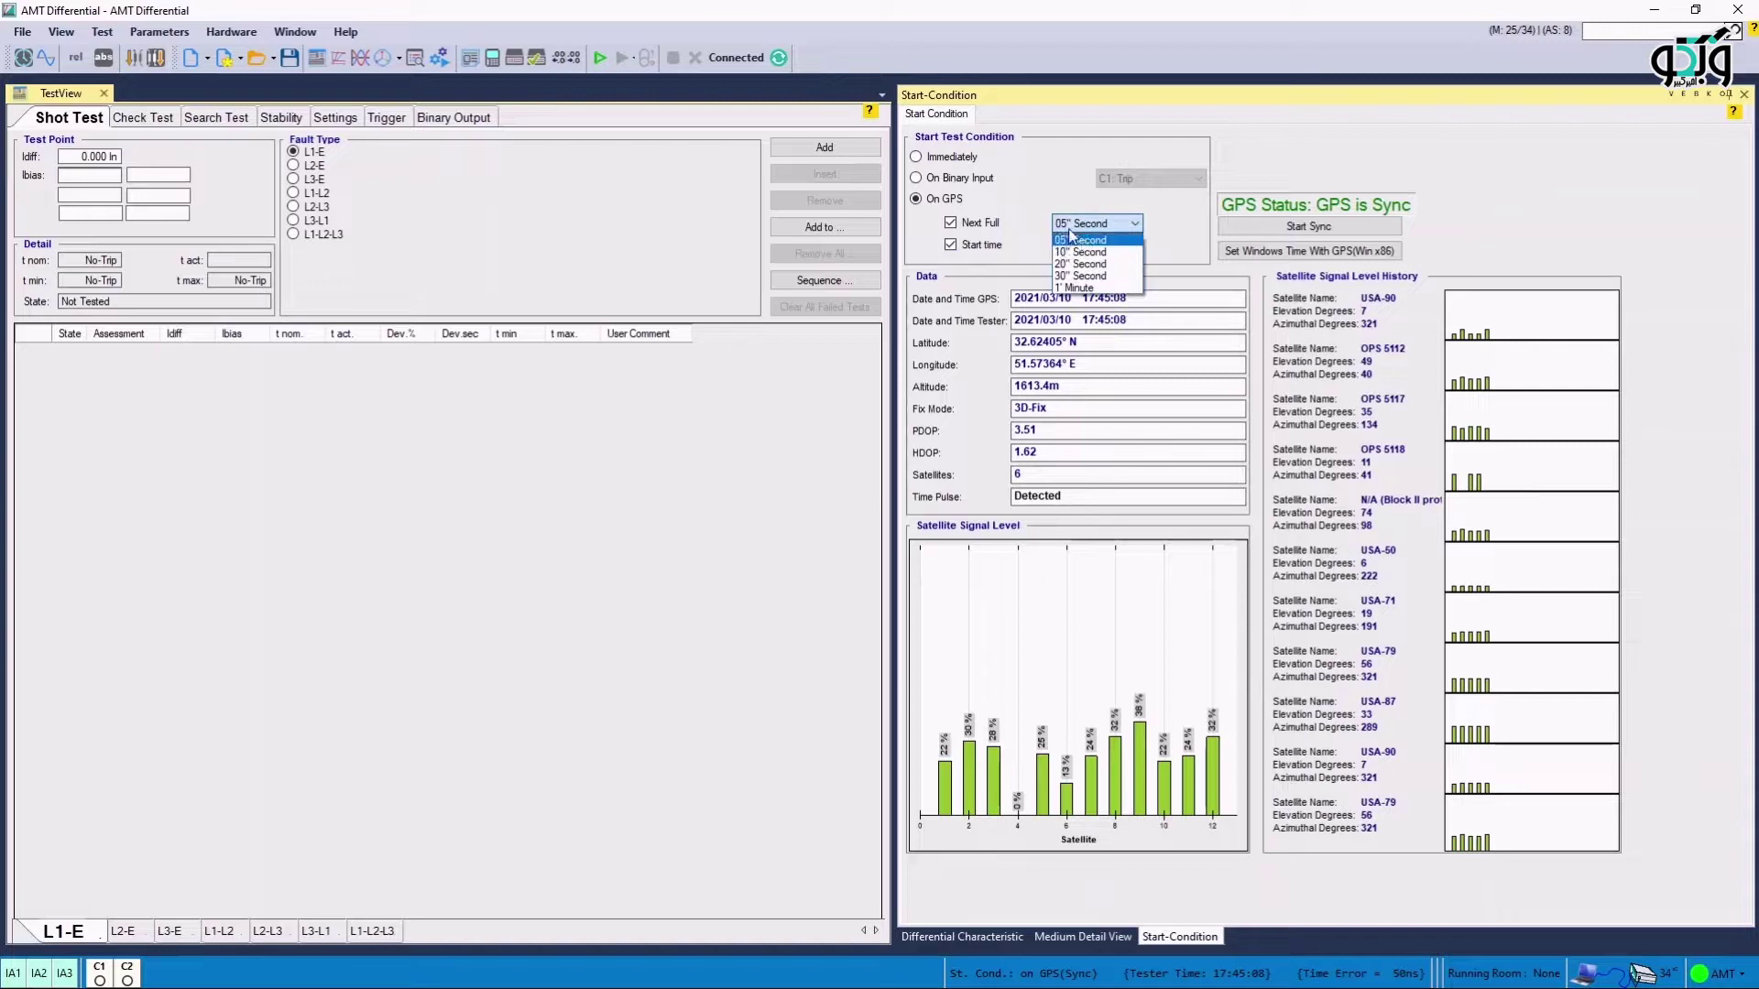
pyautogui.click(1099, 270)
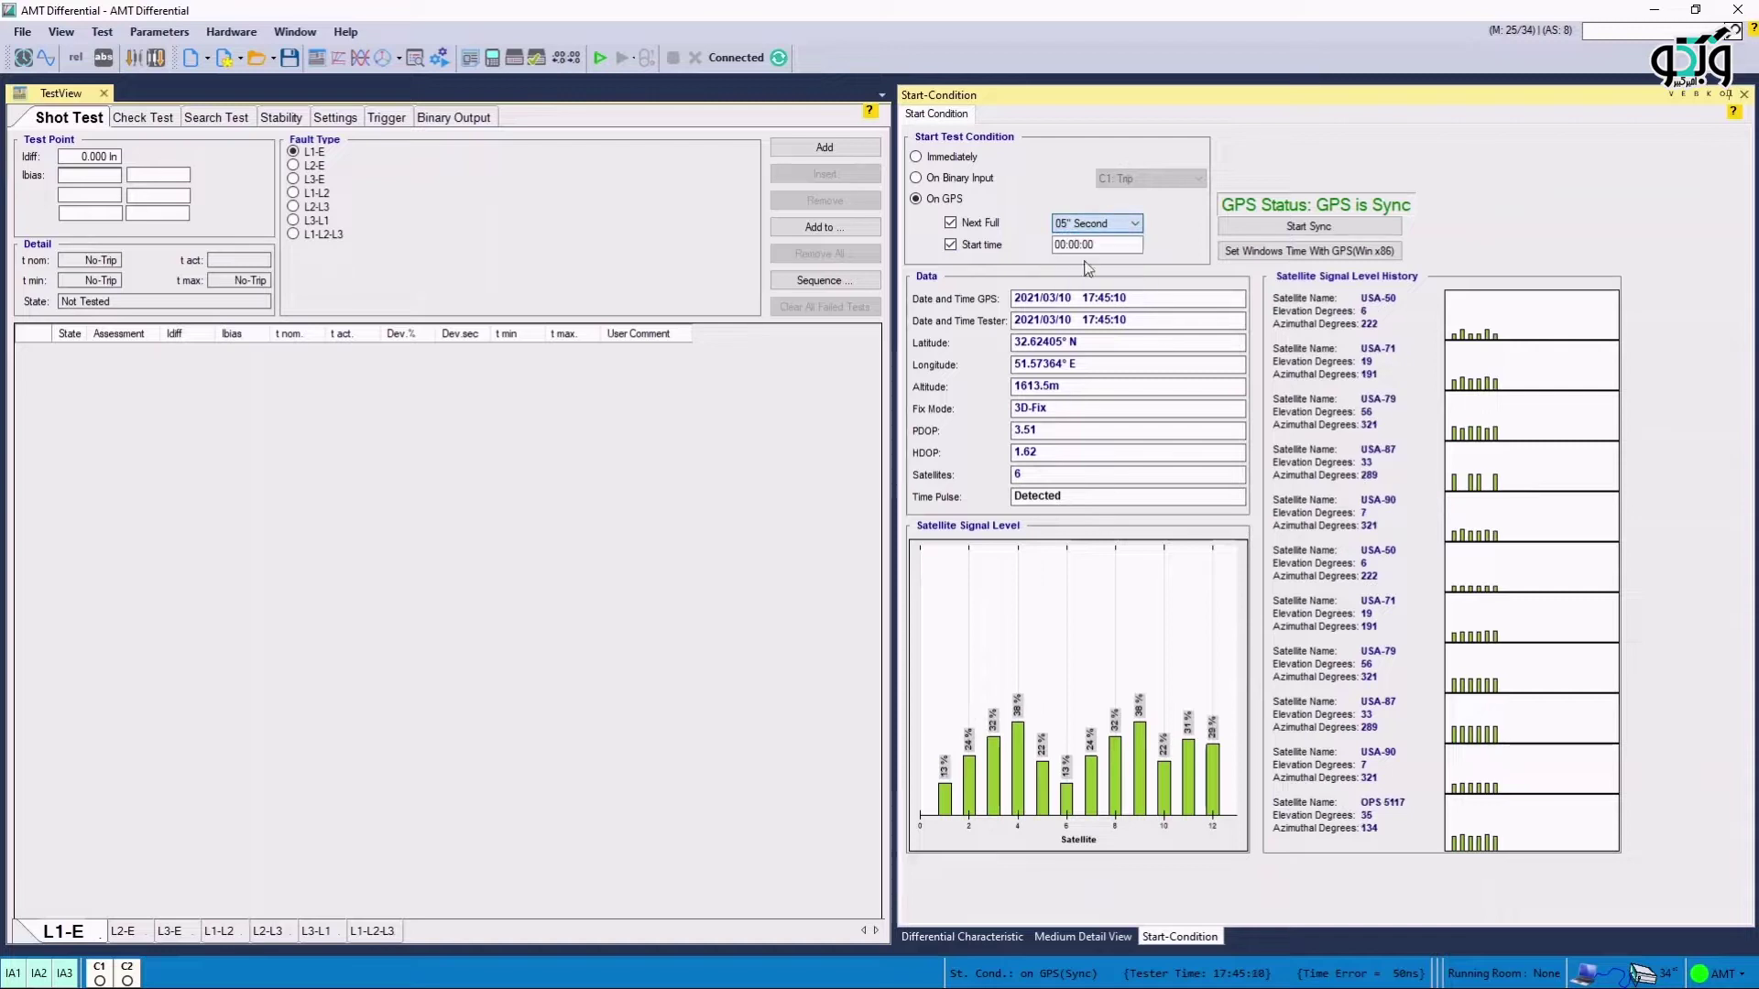
pyautogui.click(1251, 227)
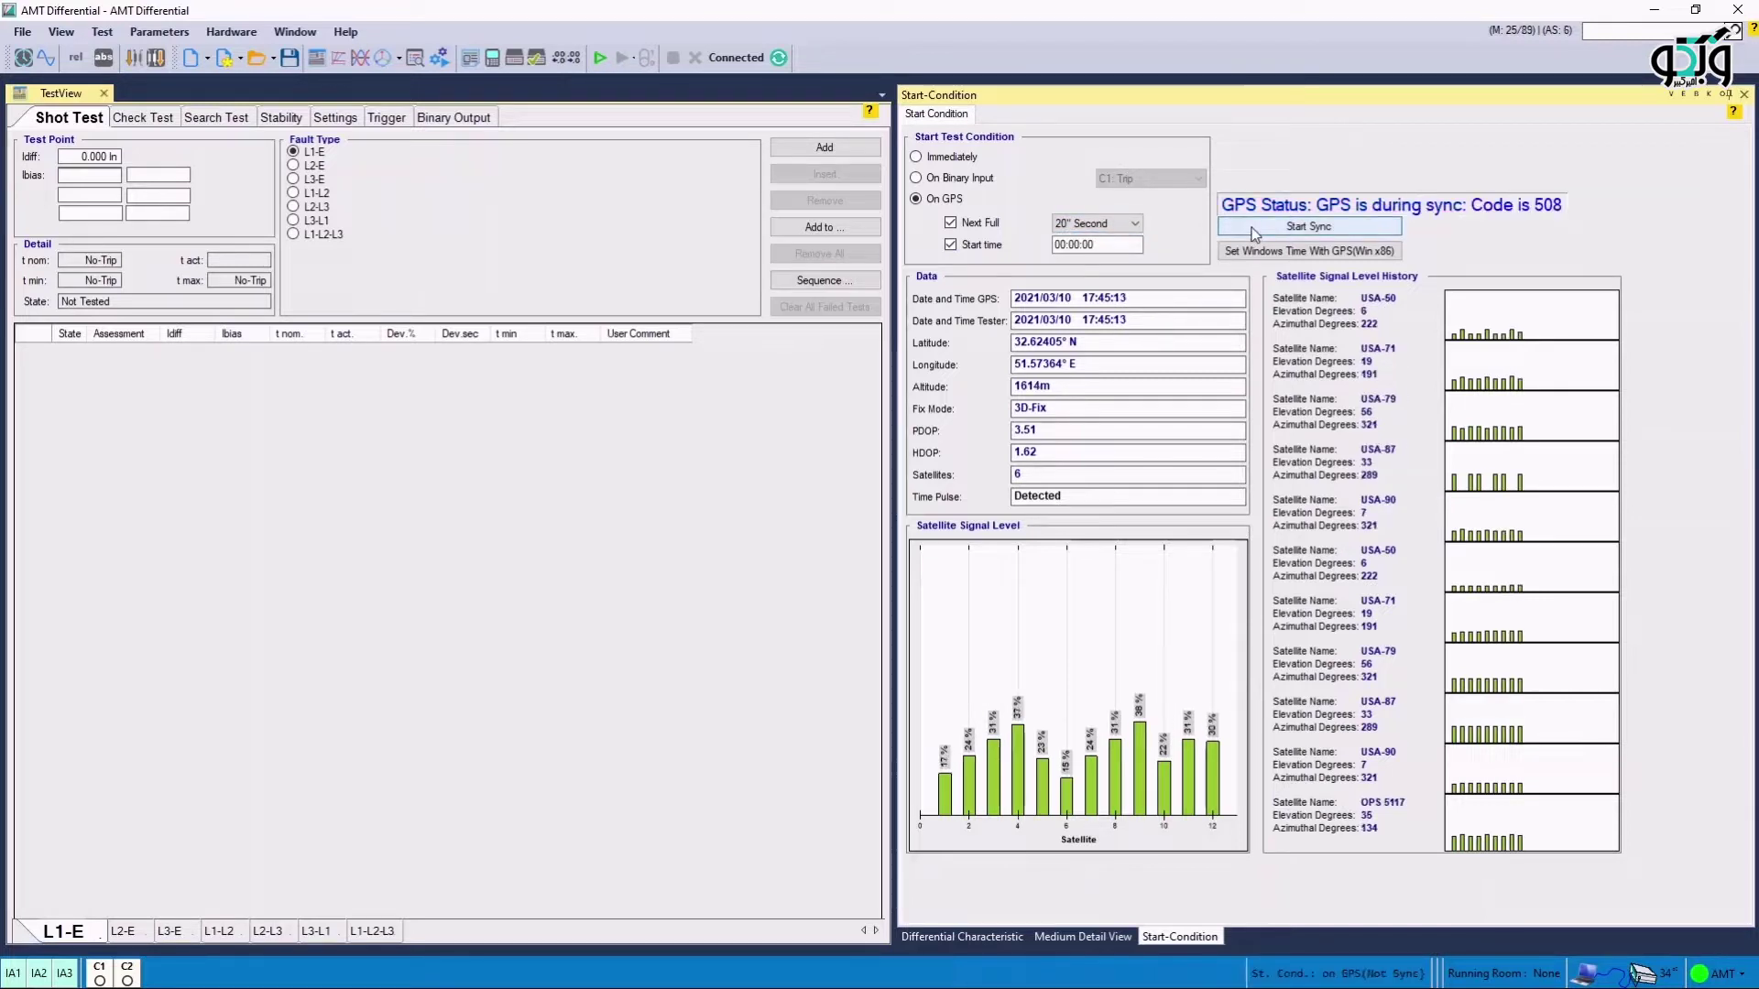
pyautogui.click(1095, 243)
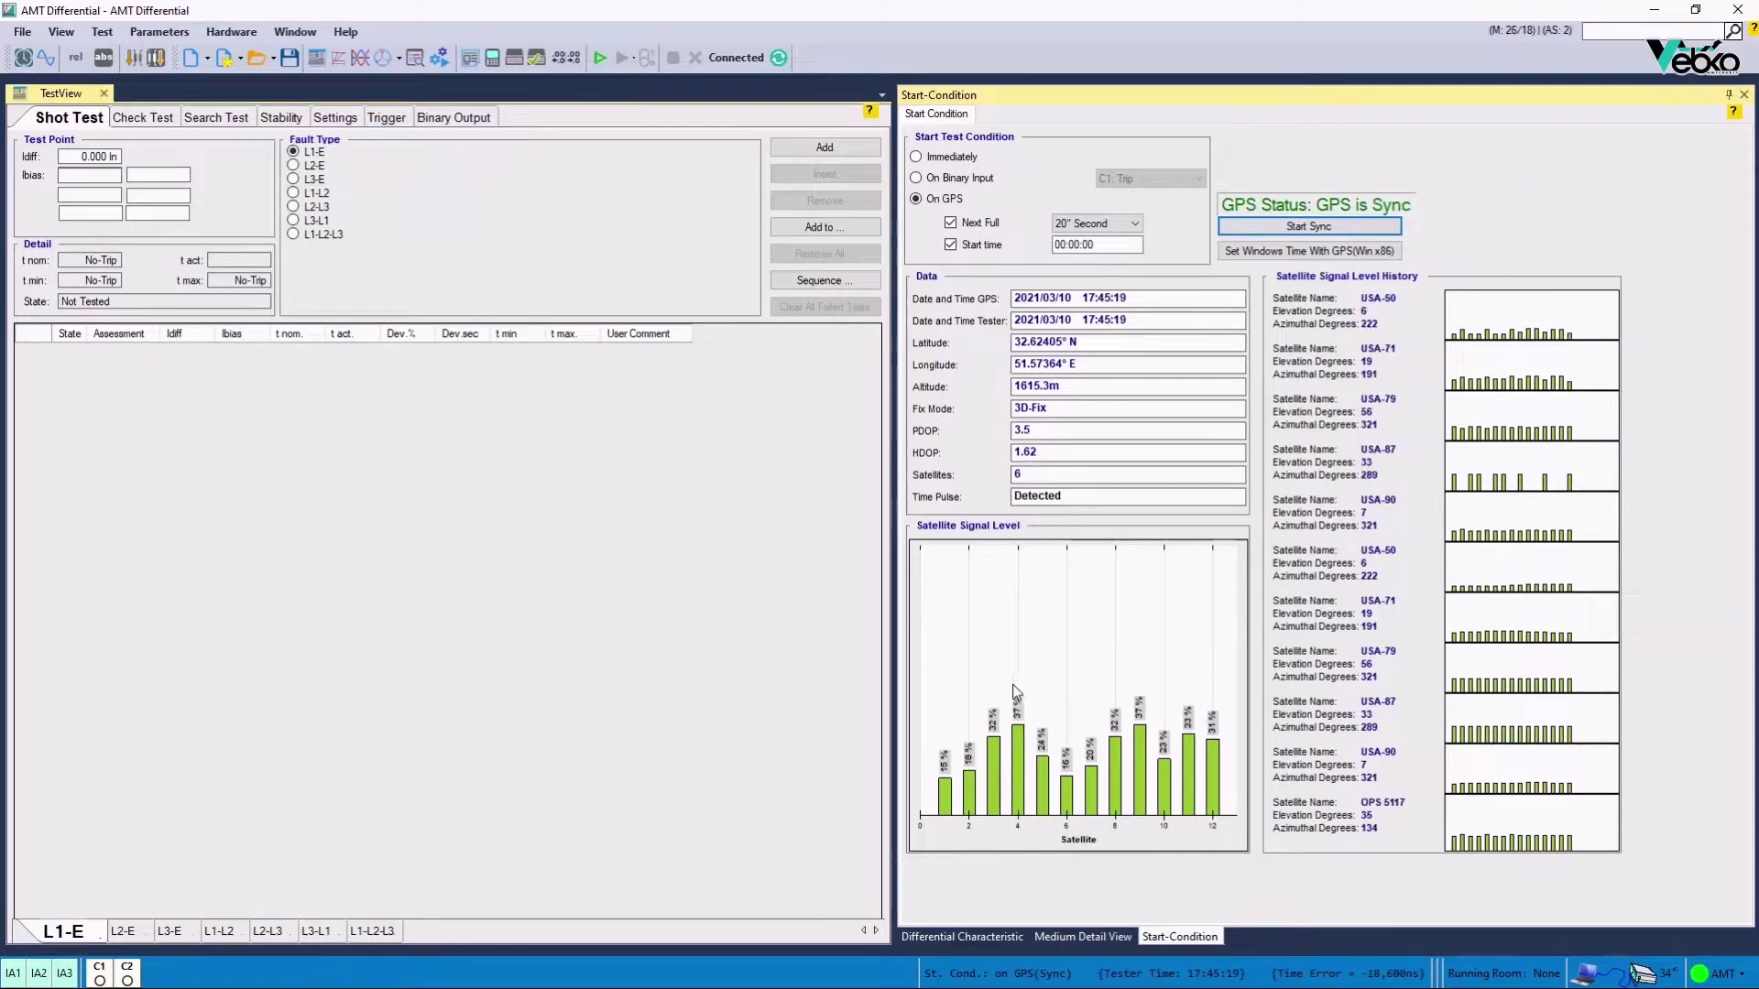
pyautogui.click(951, 936)
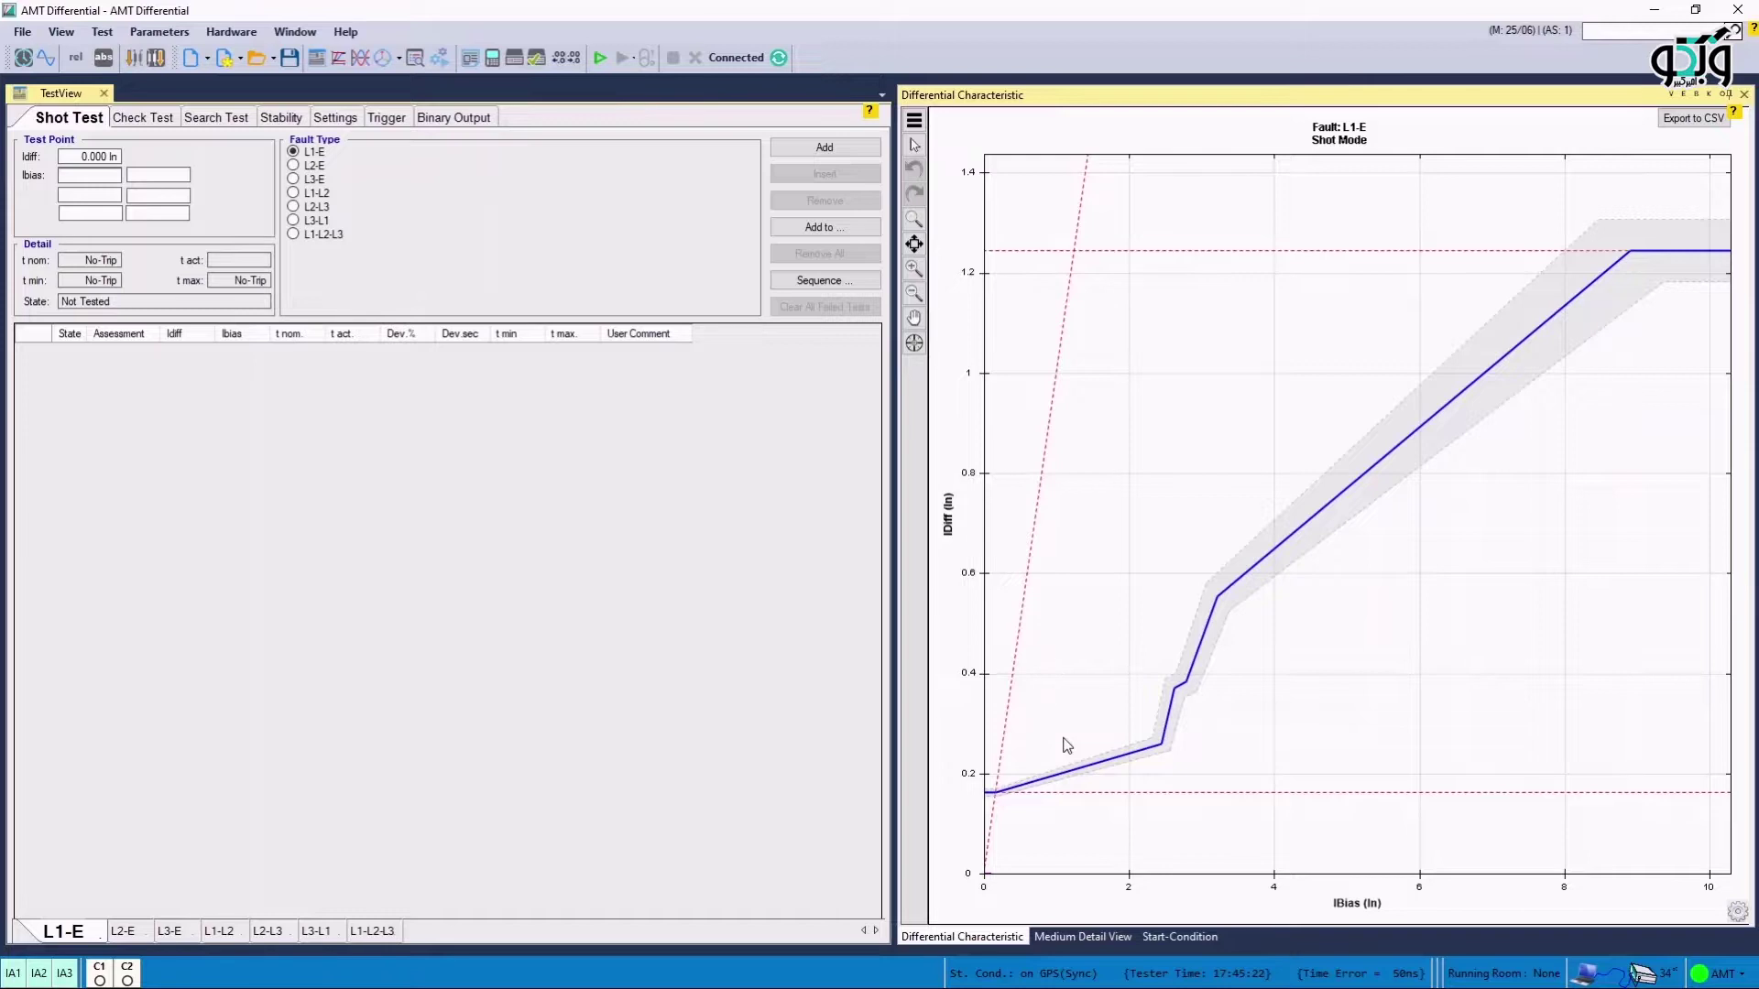
# Add trip points at Idiff 0.266, 0.348, 0.542, 0.745, 0.894 In, plus three no-trip points
pyautogui.click(1061, 741)
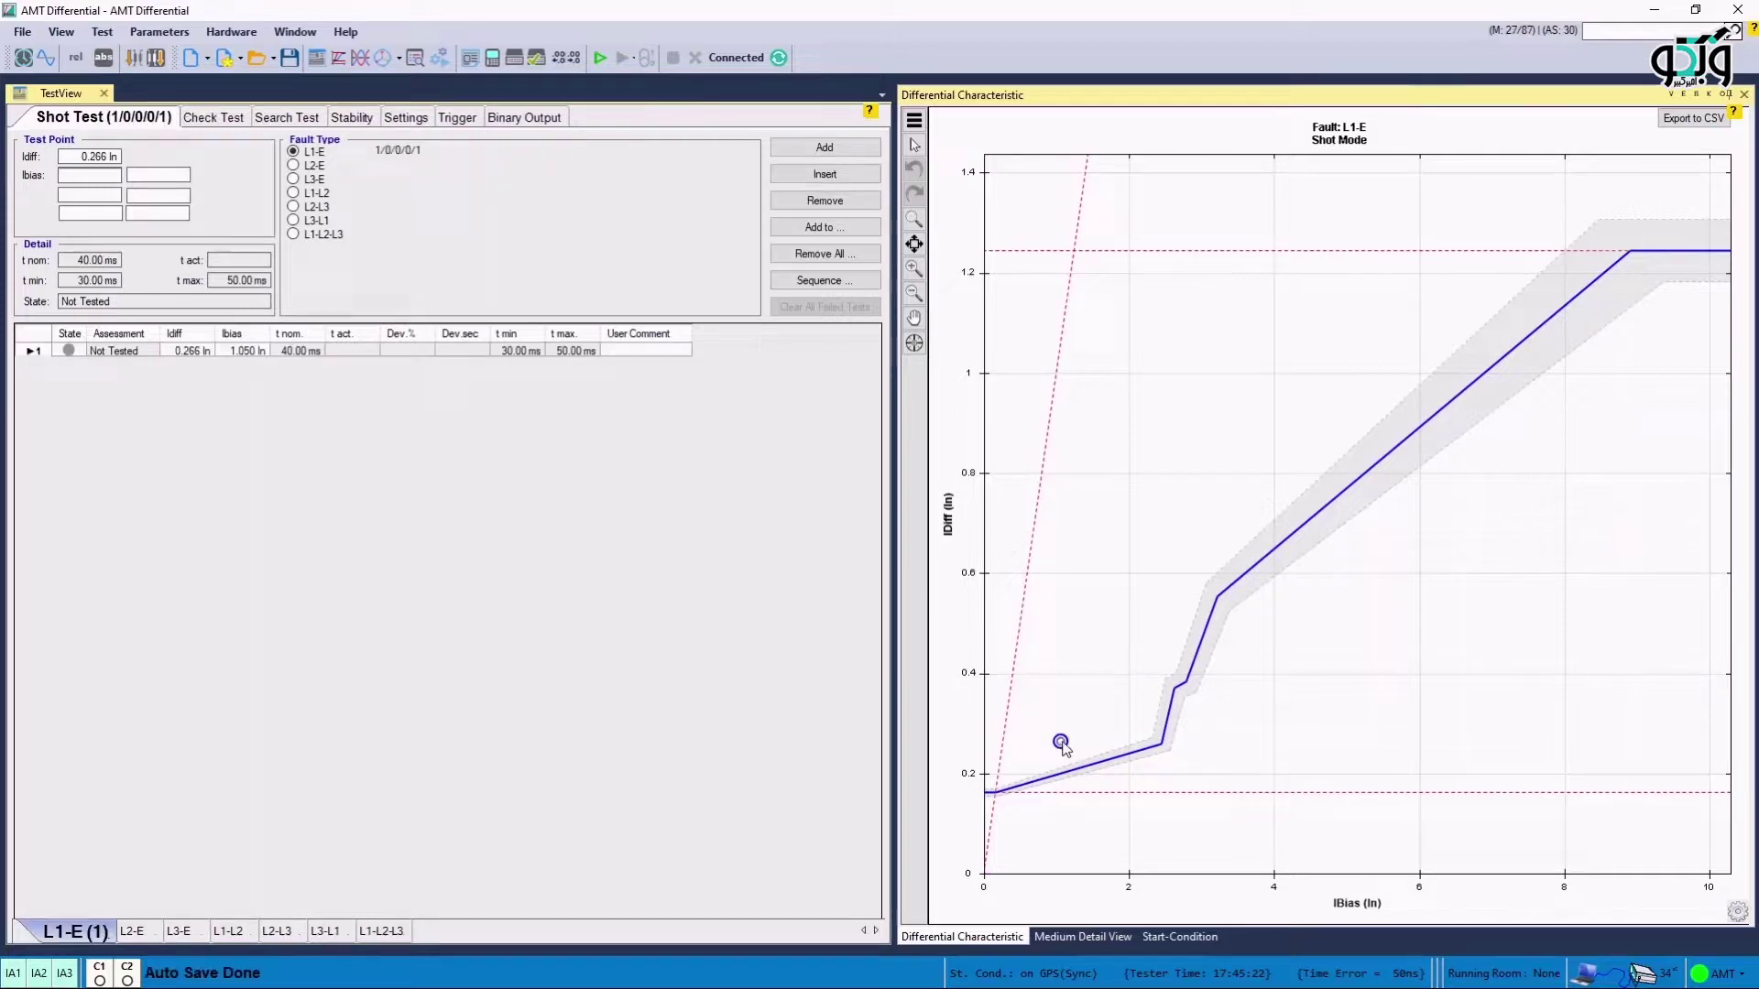
pyautogui.click(1115, 701)
pyautogui.click(1172, 603)
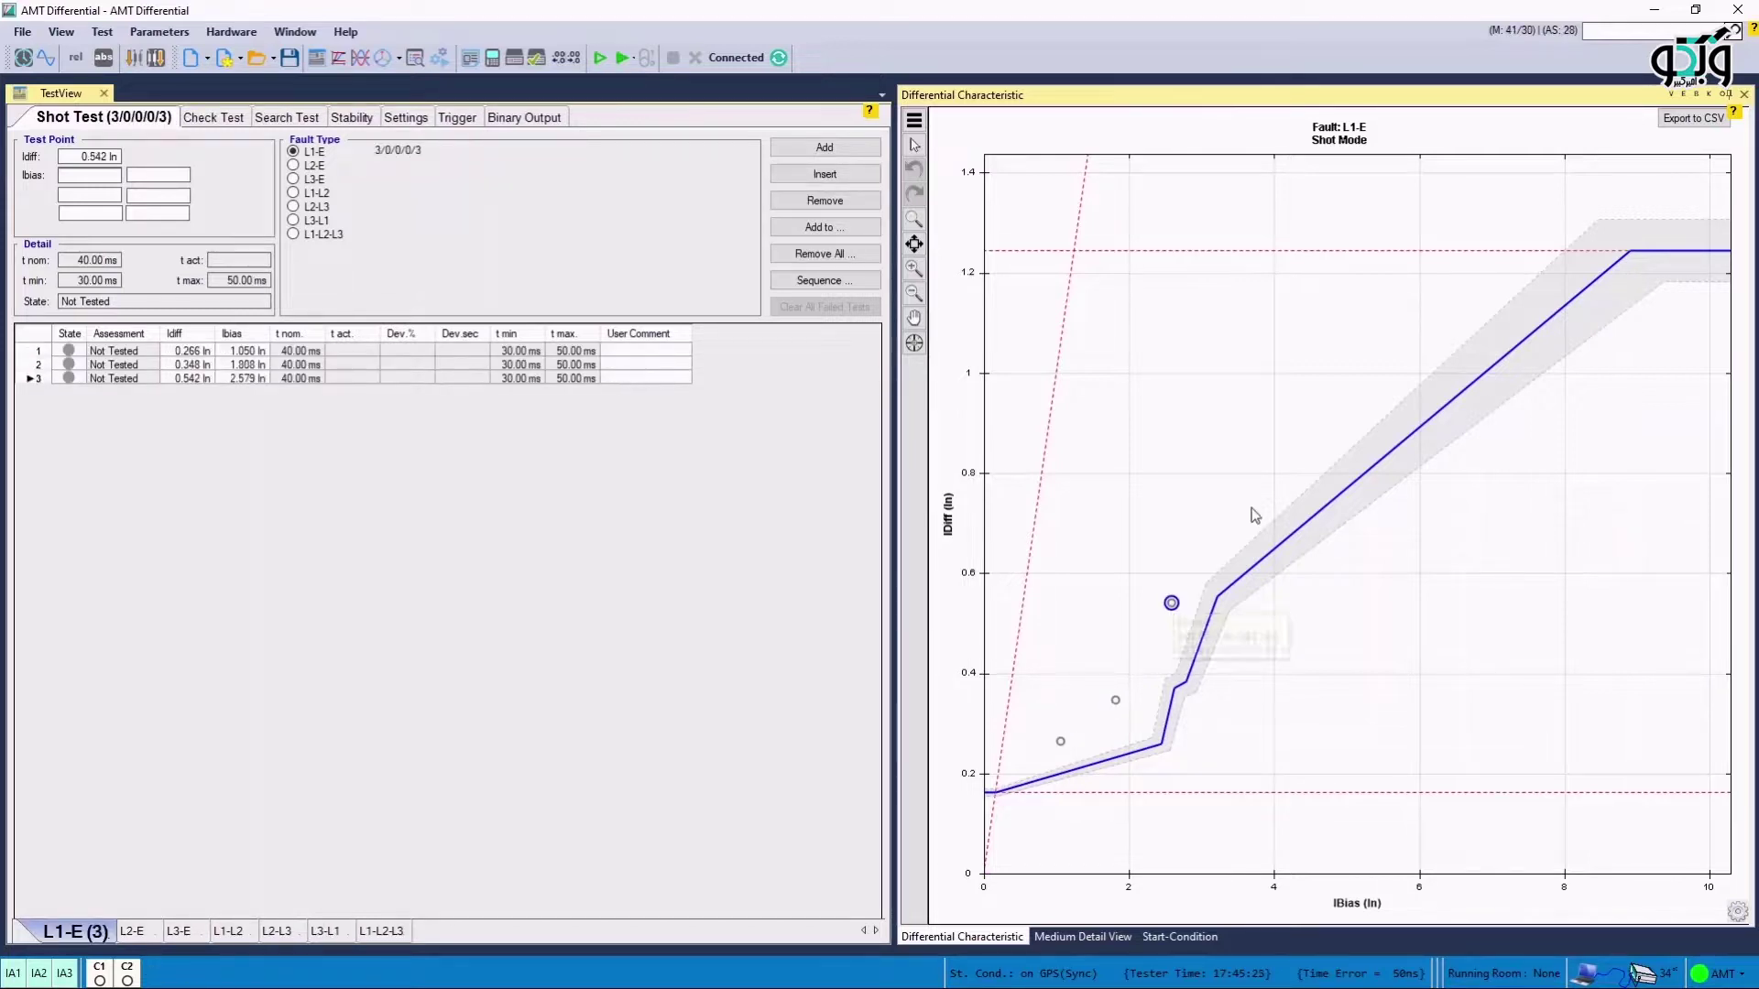
pyautogui.click(1255, 501)
pyautogui.click(1331, 427)
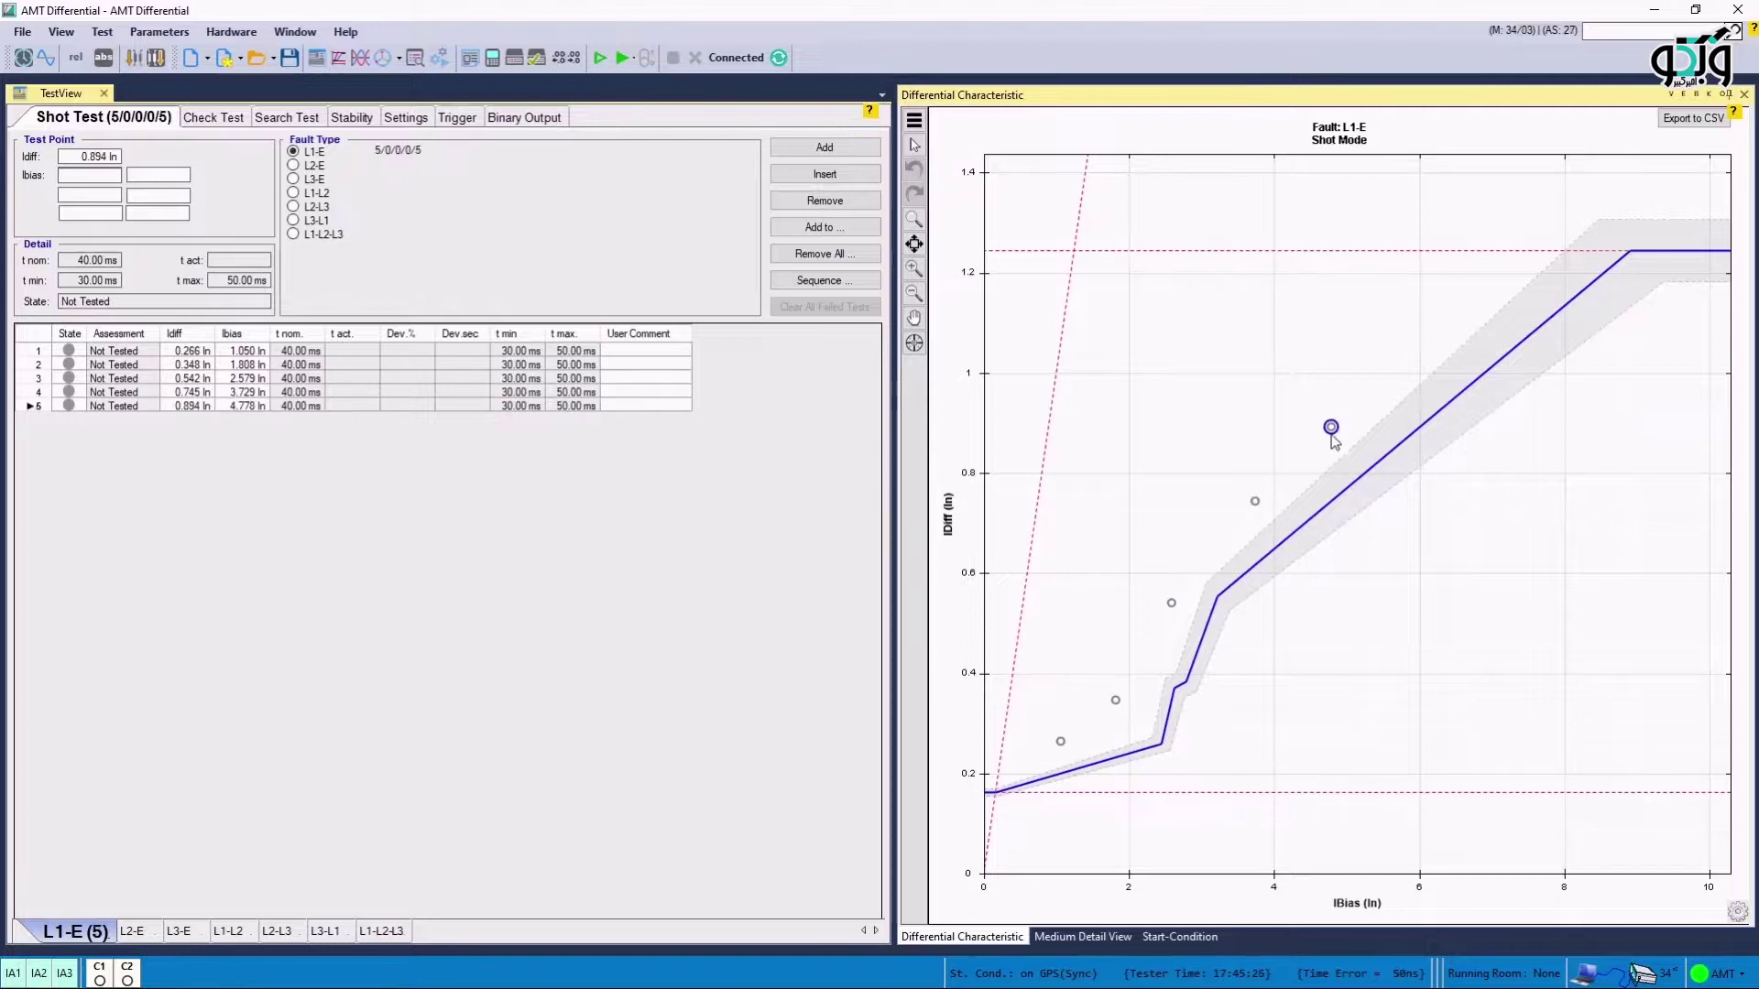
pyautogui.click(1107, 782)
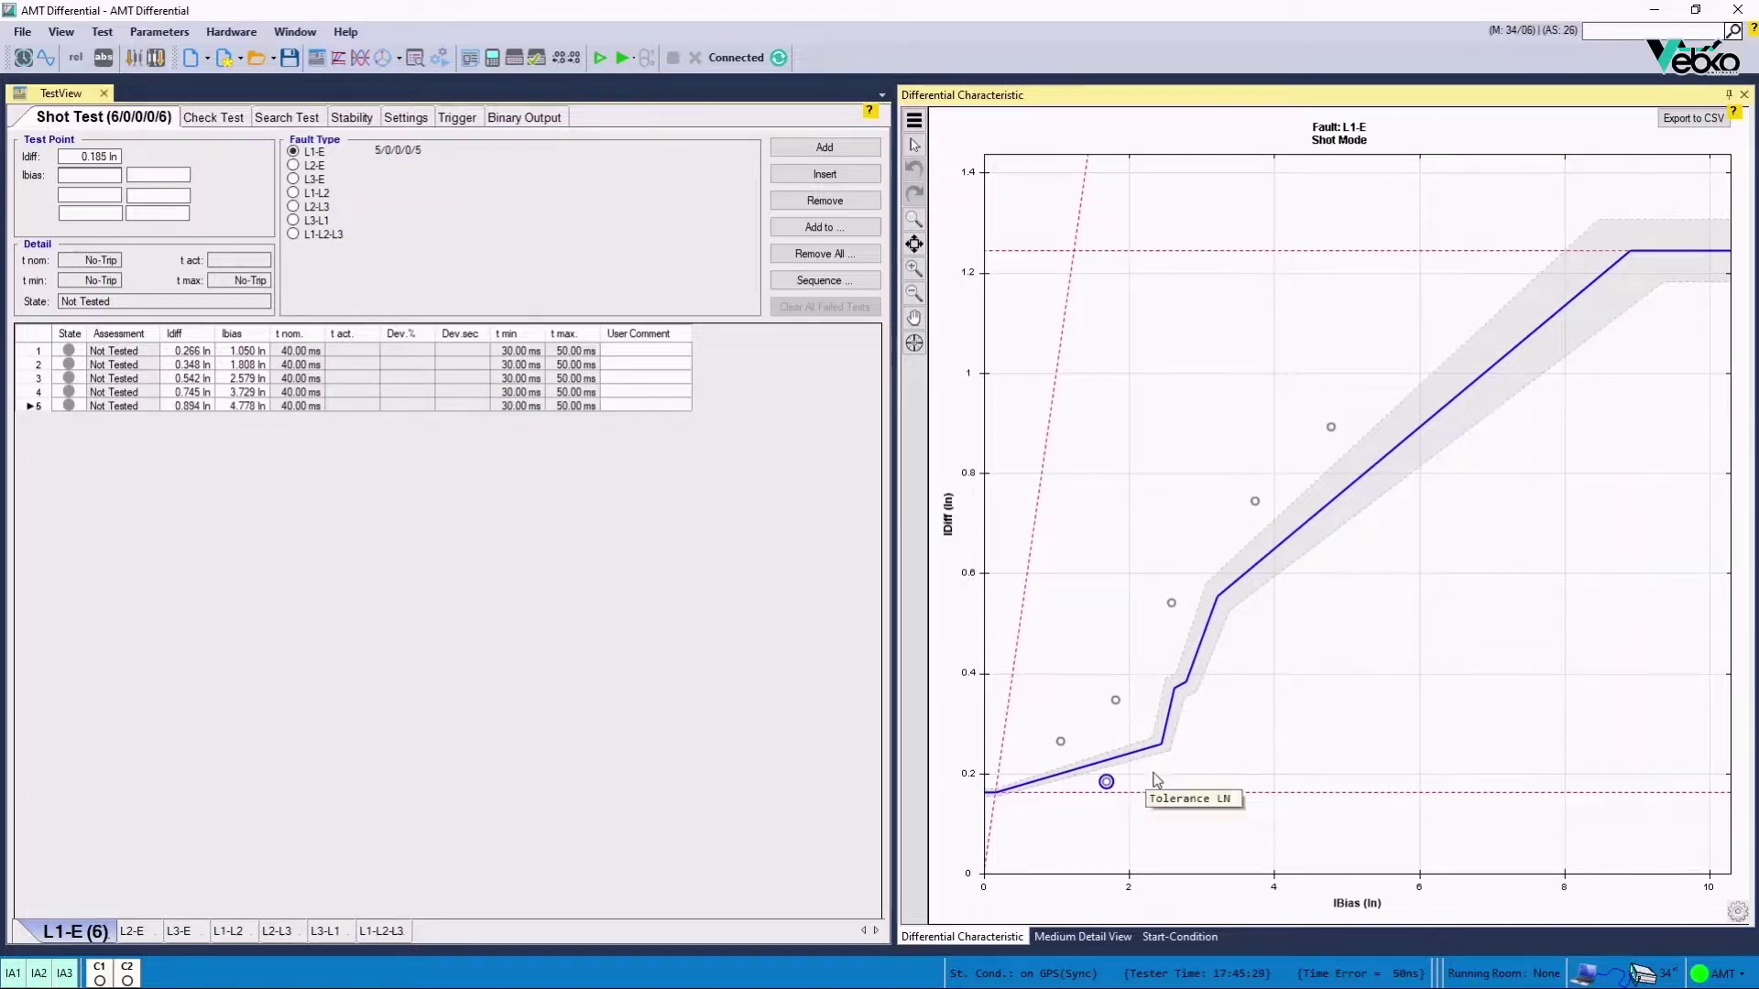
pyautogui.click(1199, 730)
pyautogui.click(1264, 633)
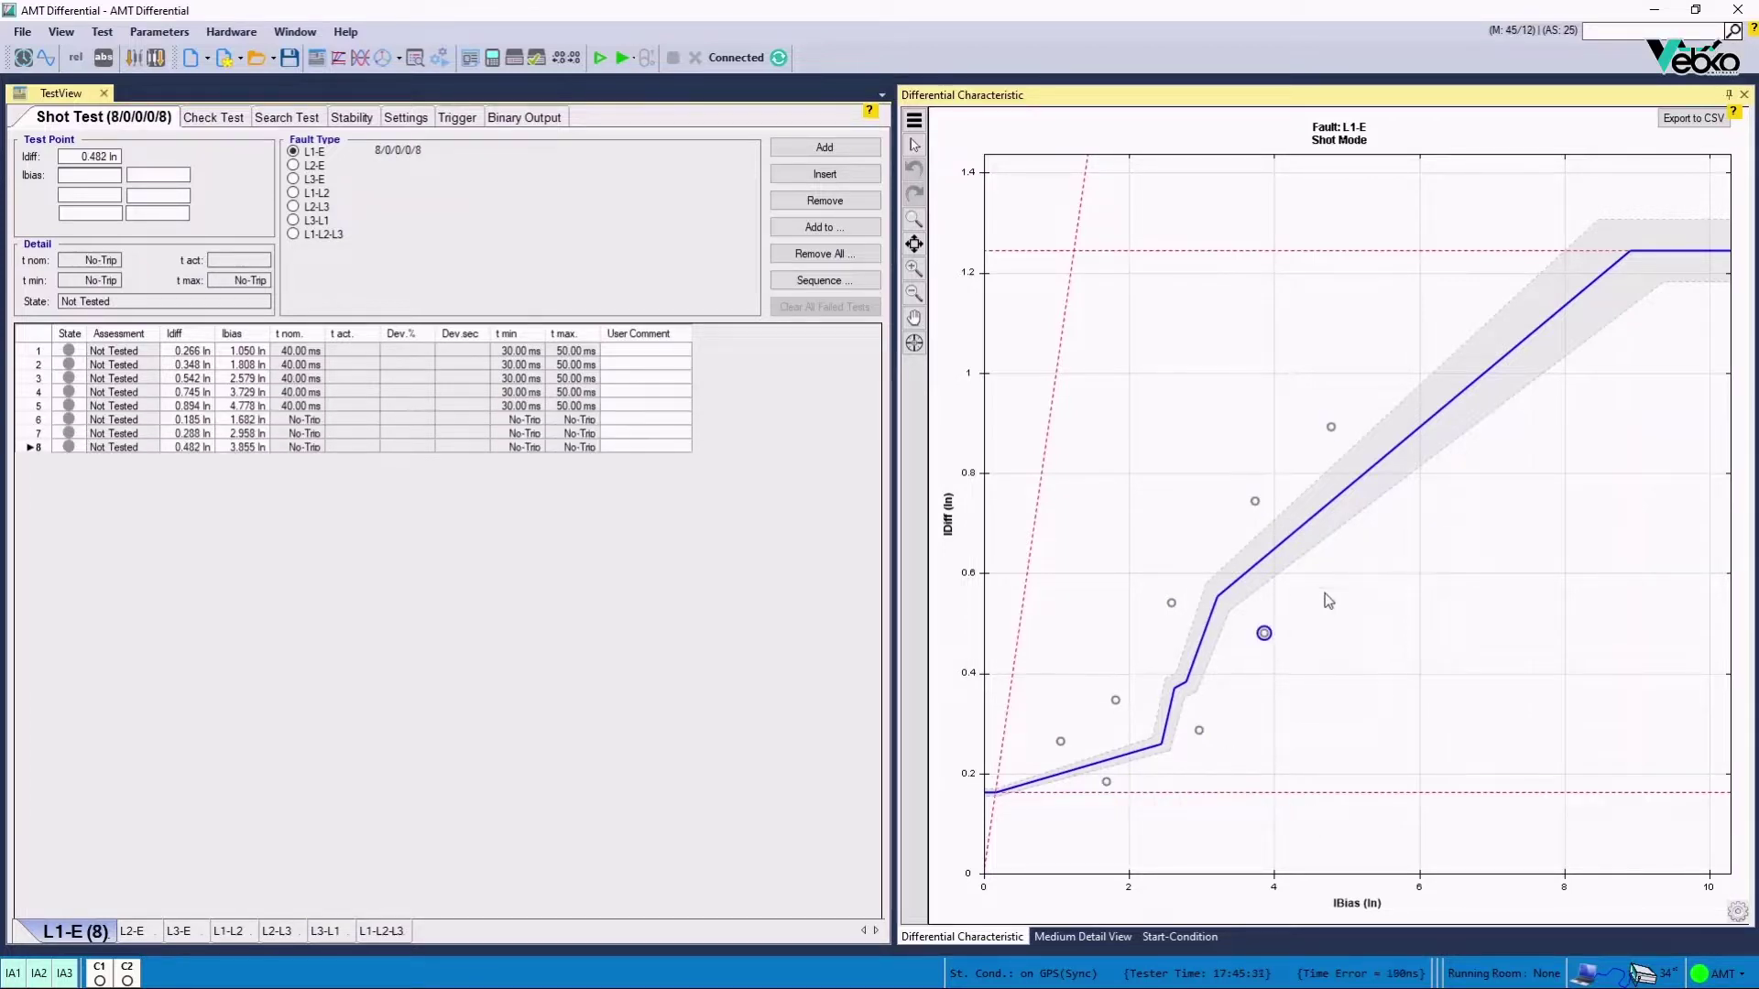
# Add shot points 9 (0.594, 4.841 In) and 10 (0.696, 5.802 In) and show row numbers
pyautogui.click(1335, 578)
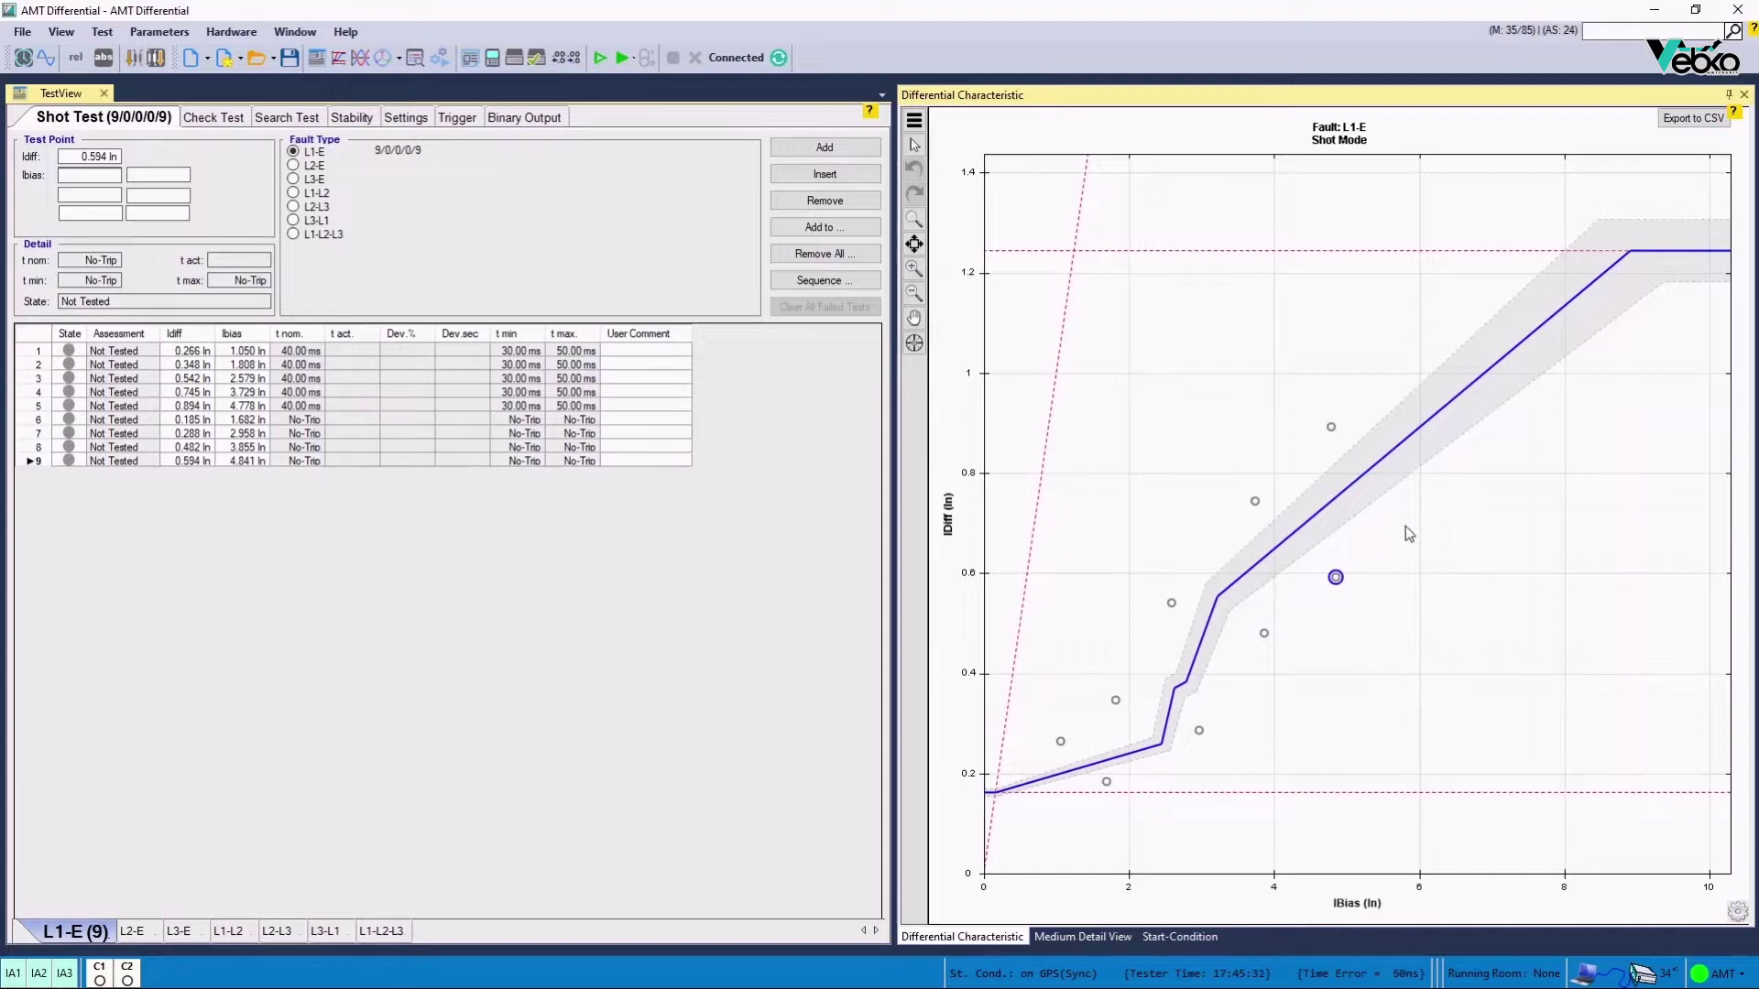
pyautogui.click(1405, 527)
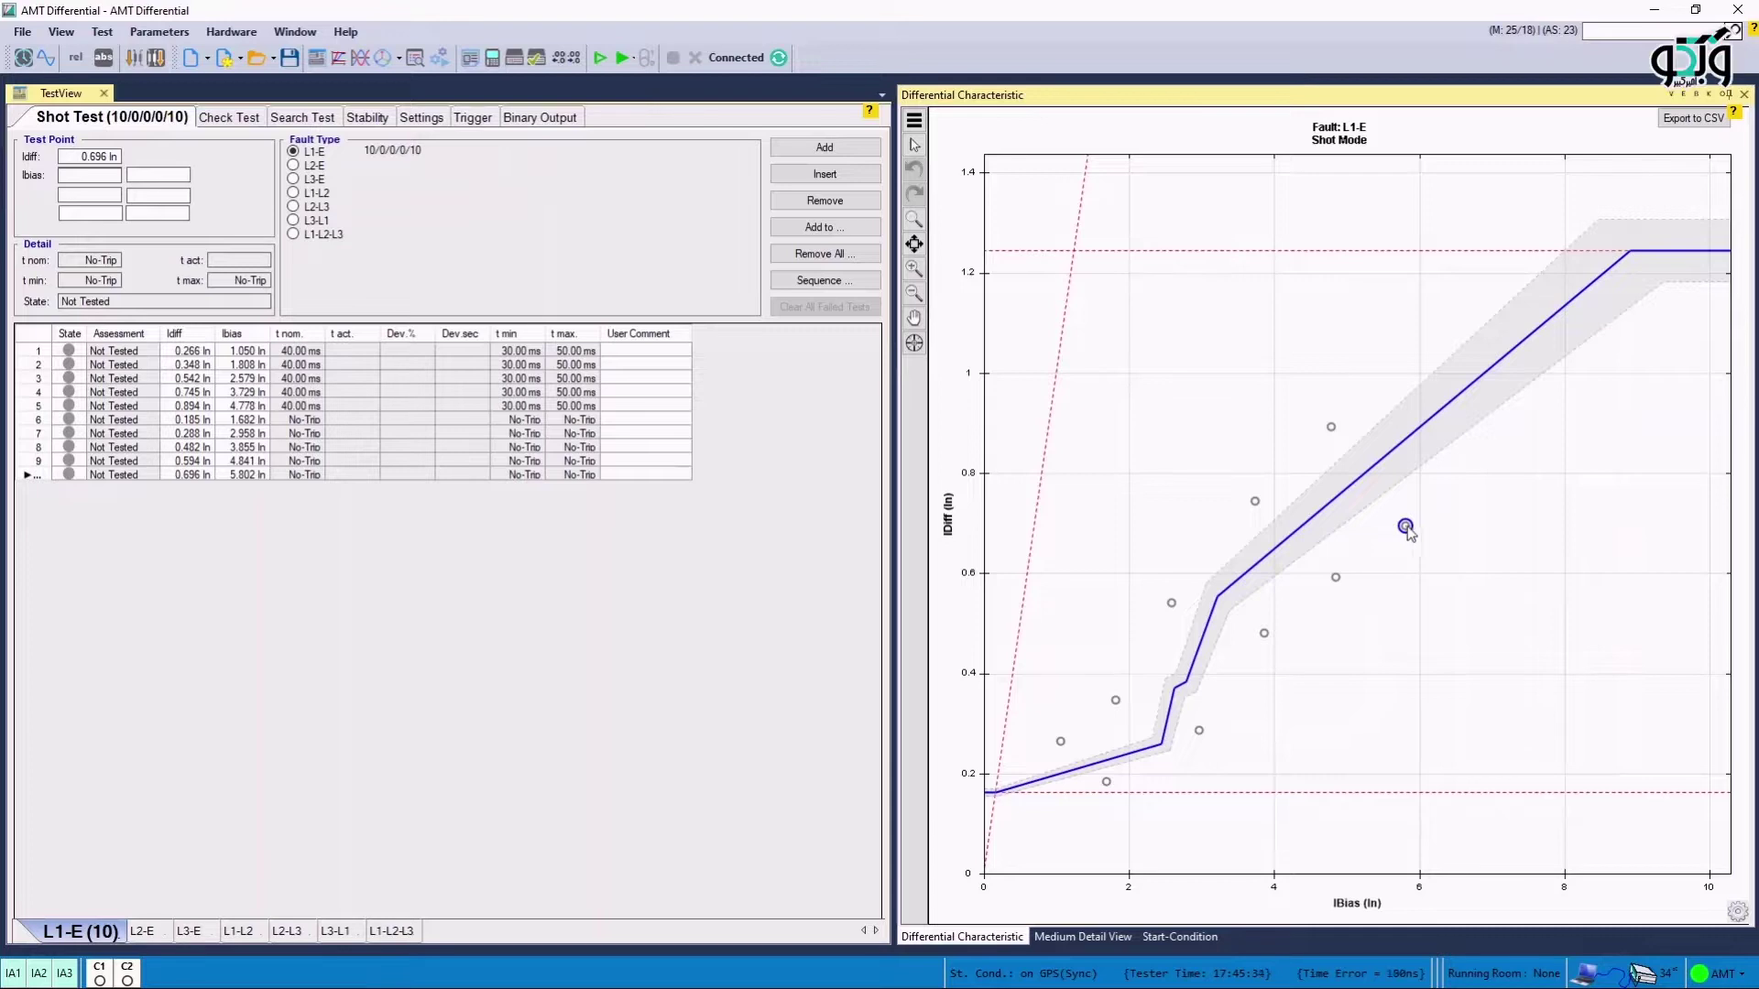
pyautogui.click(1738, 911)
pyautogui.click(1116, 870)
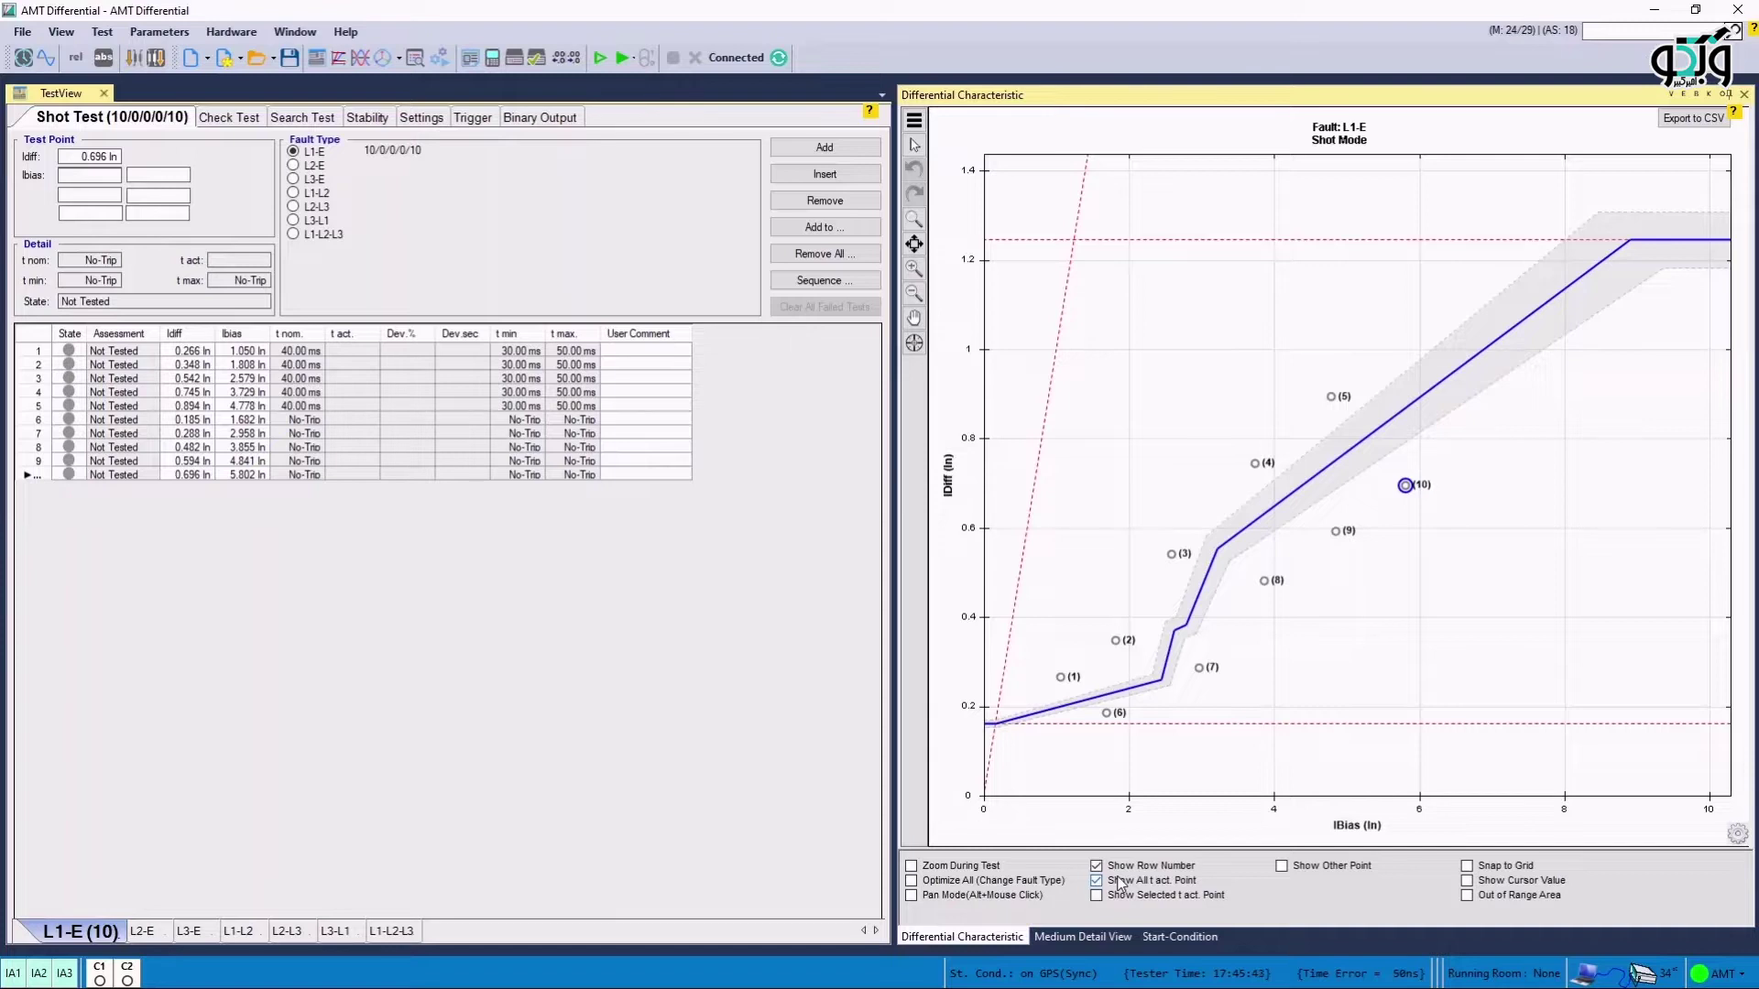
# Set the GPS start time to 17:46:30 and uncheck Next Full
pyautogui.click(1180, 936)
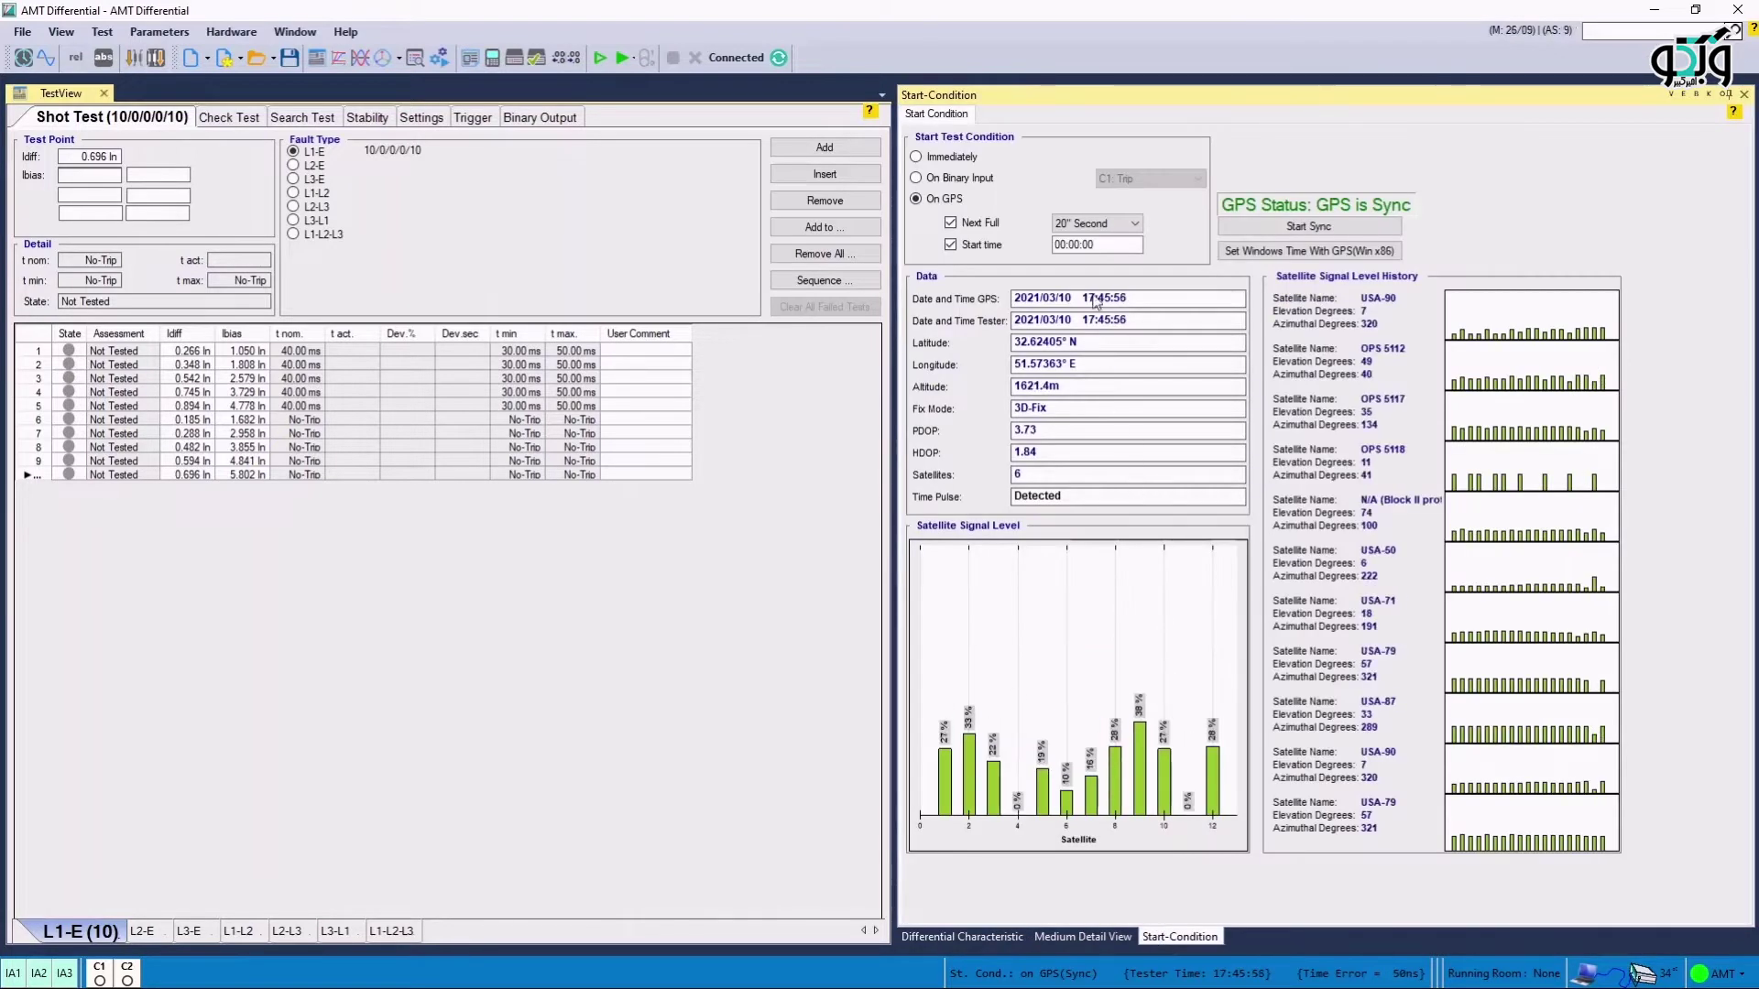
pyautogui.click(1104, 246)
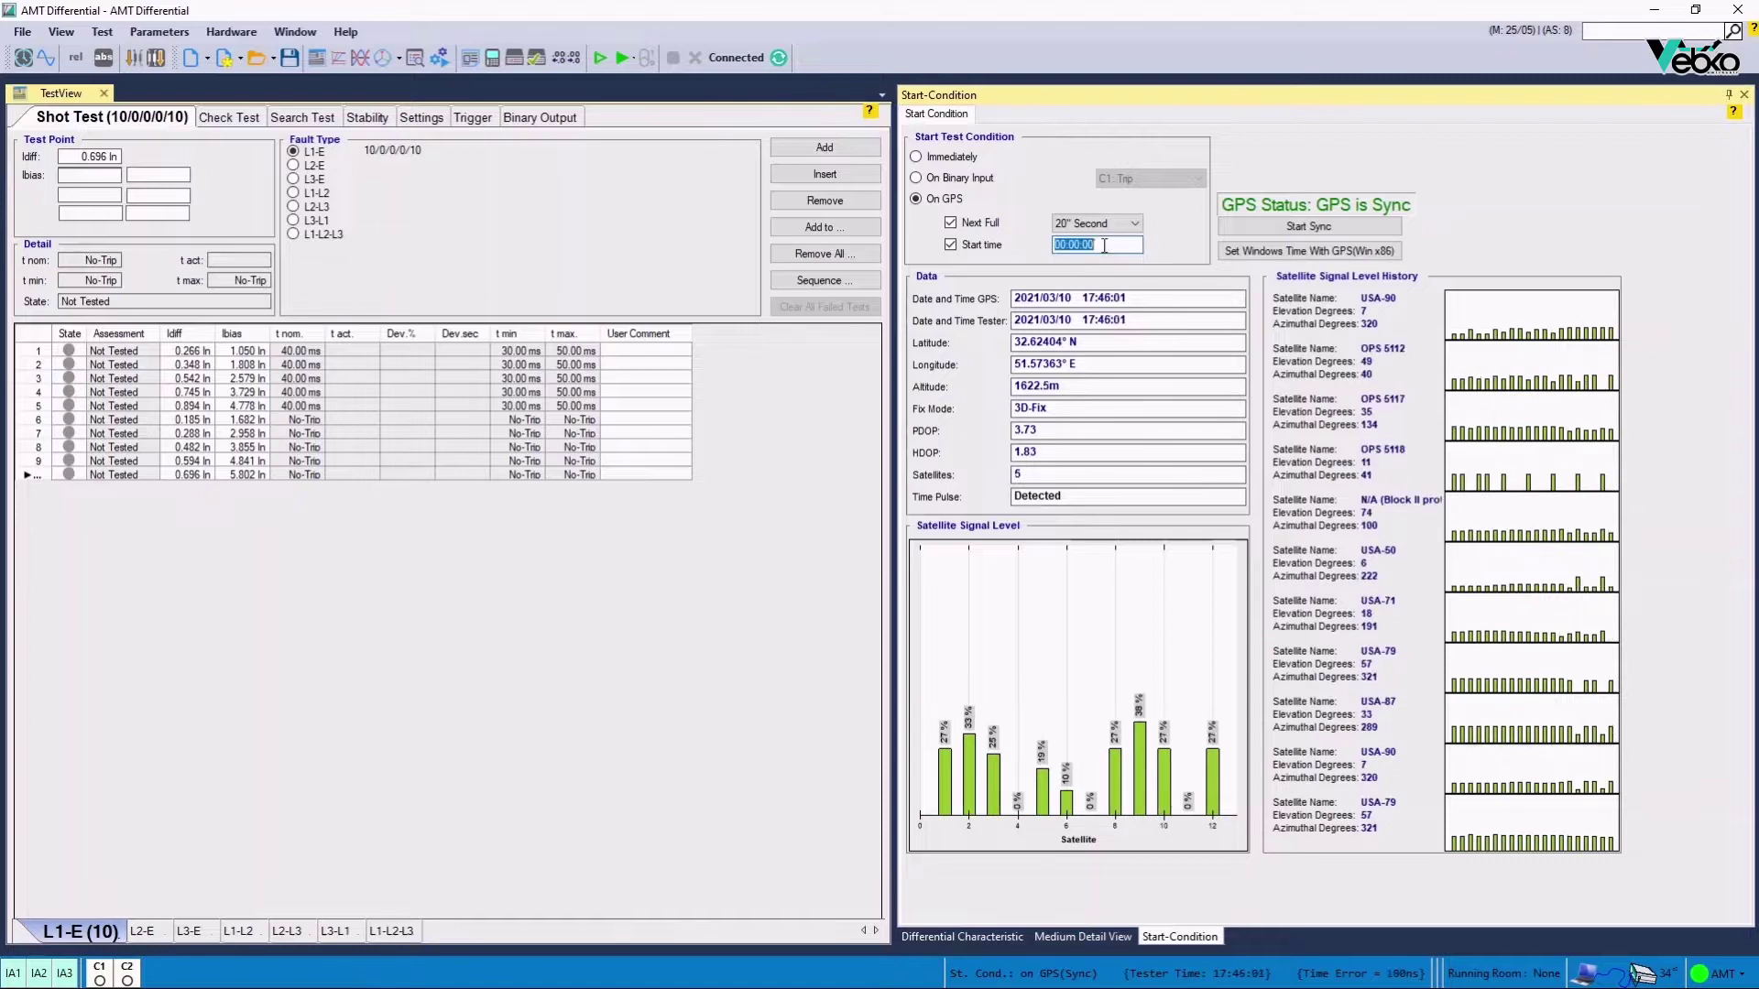
pyautogui.write('17:4')
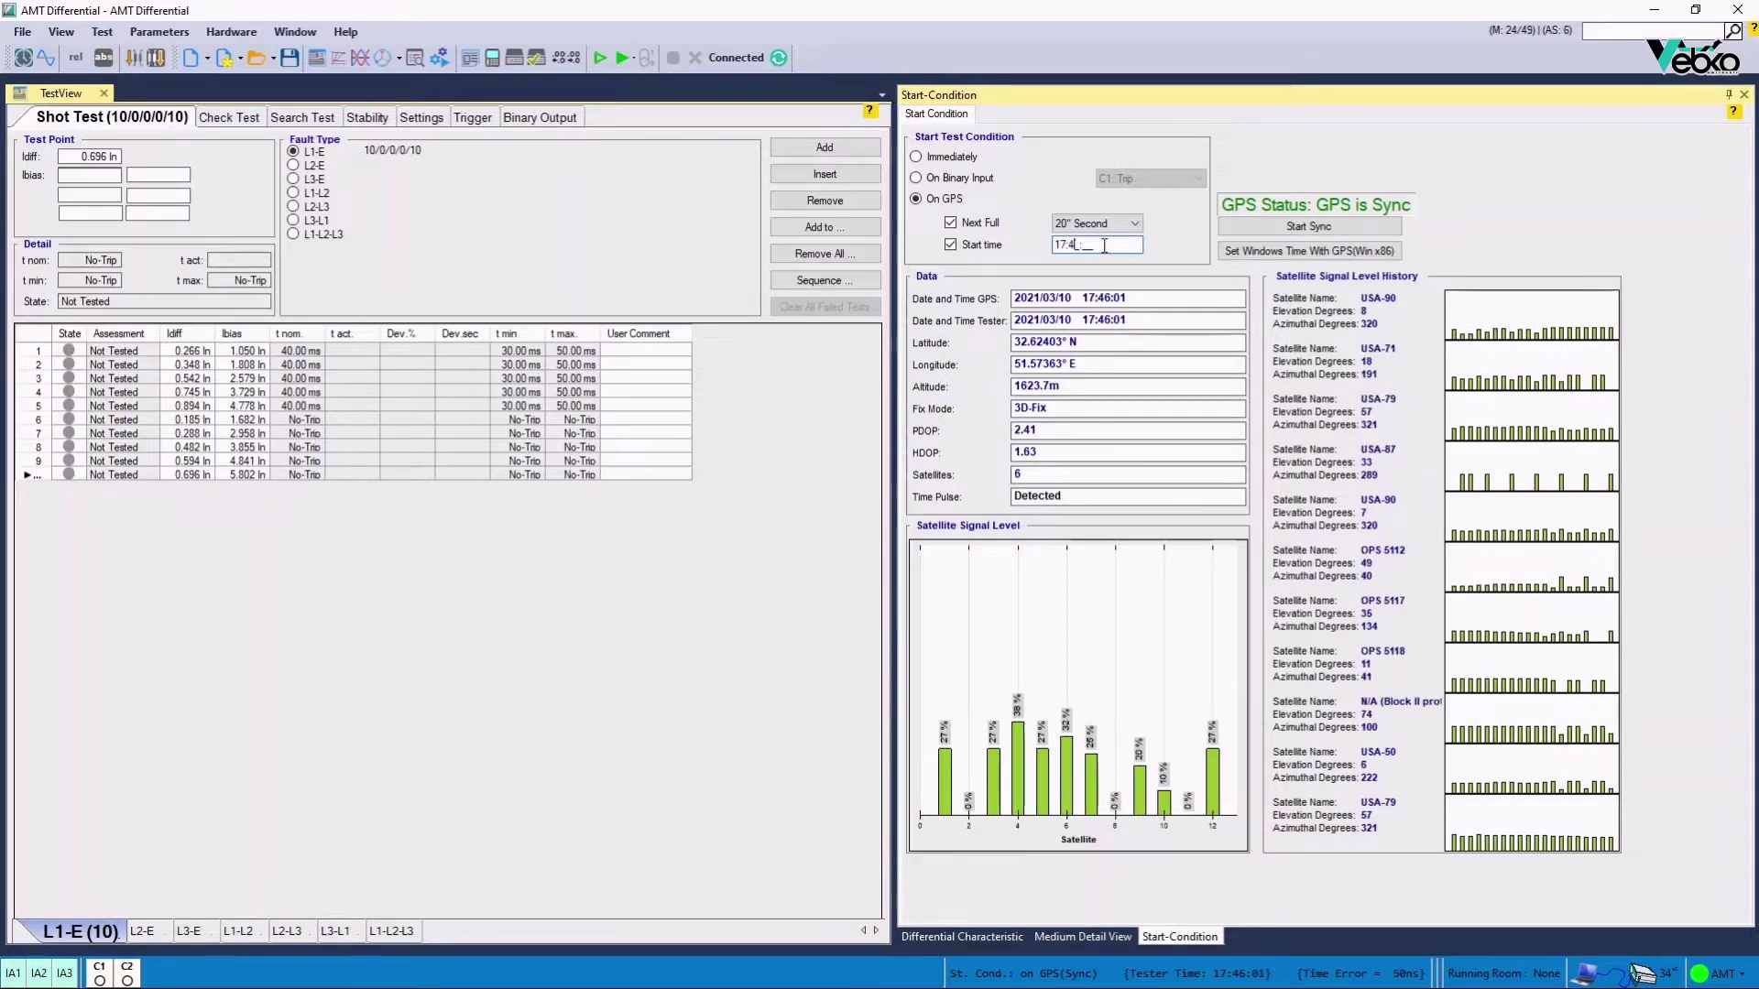
pyautogui.write('6:30')
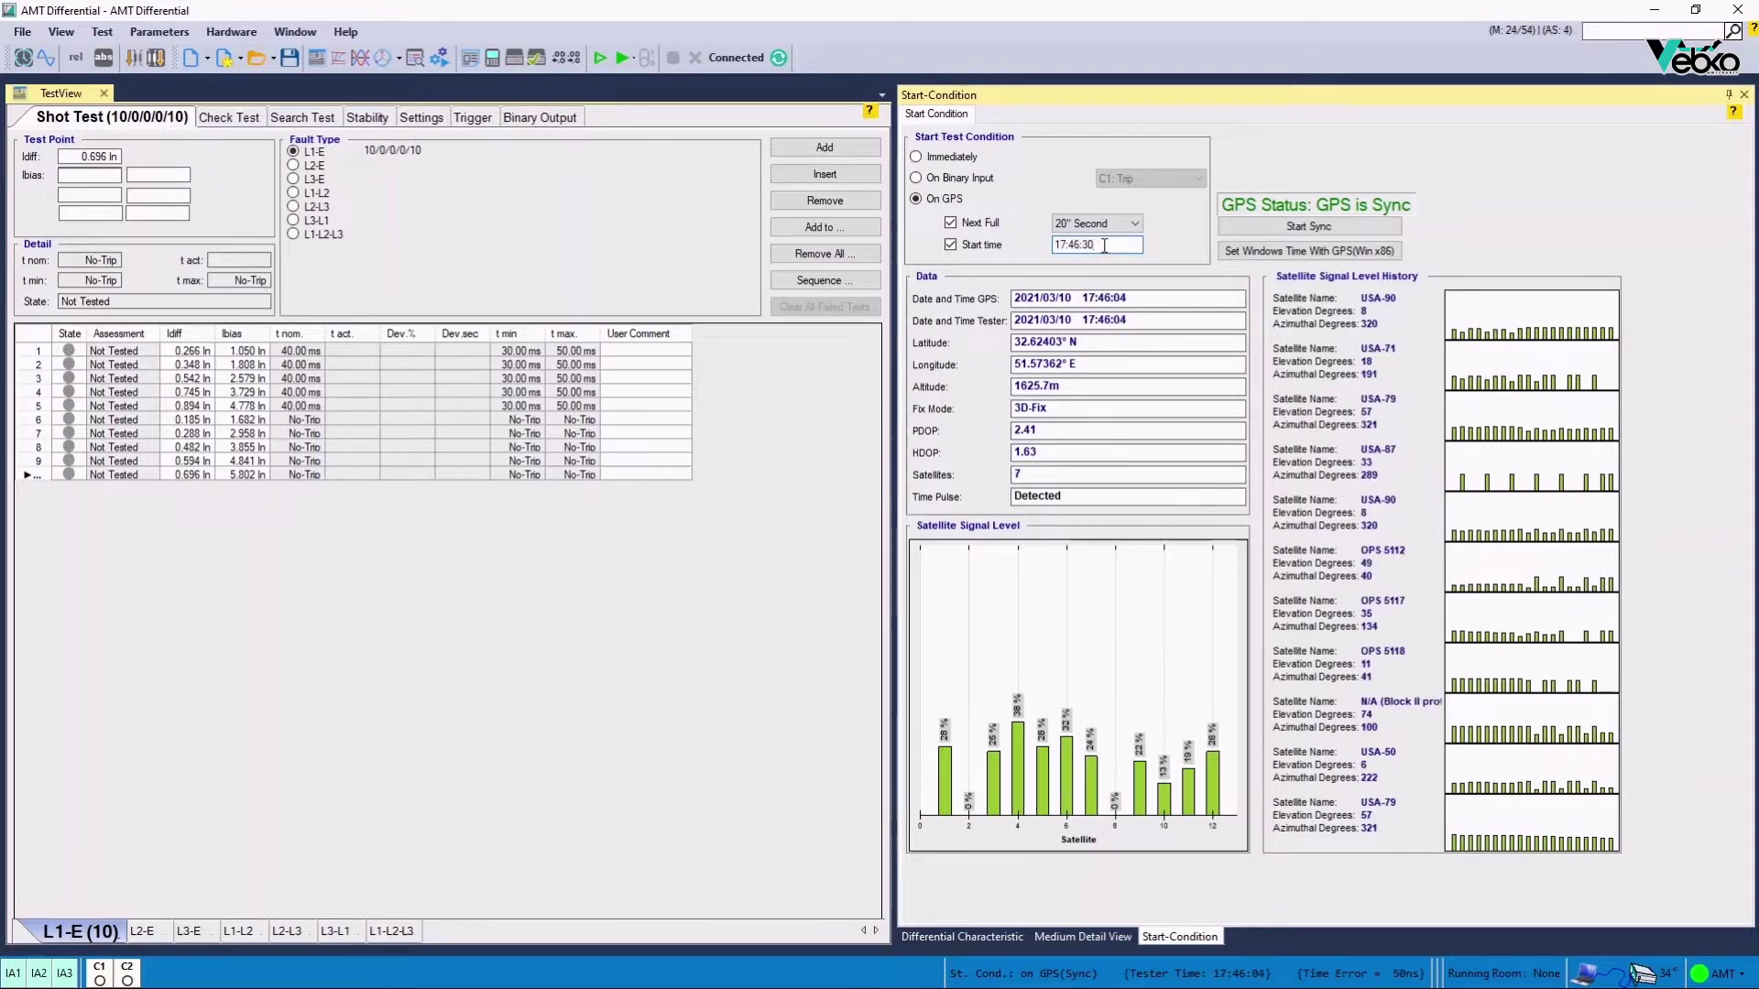
pyautogui.click(953, 223)
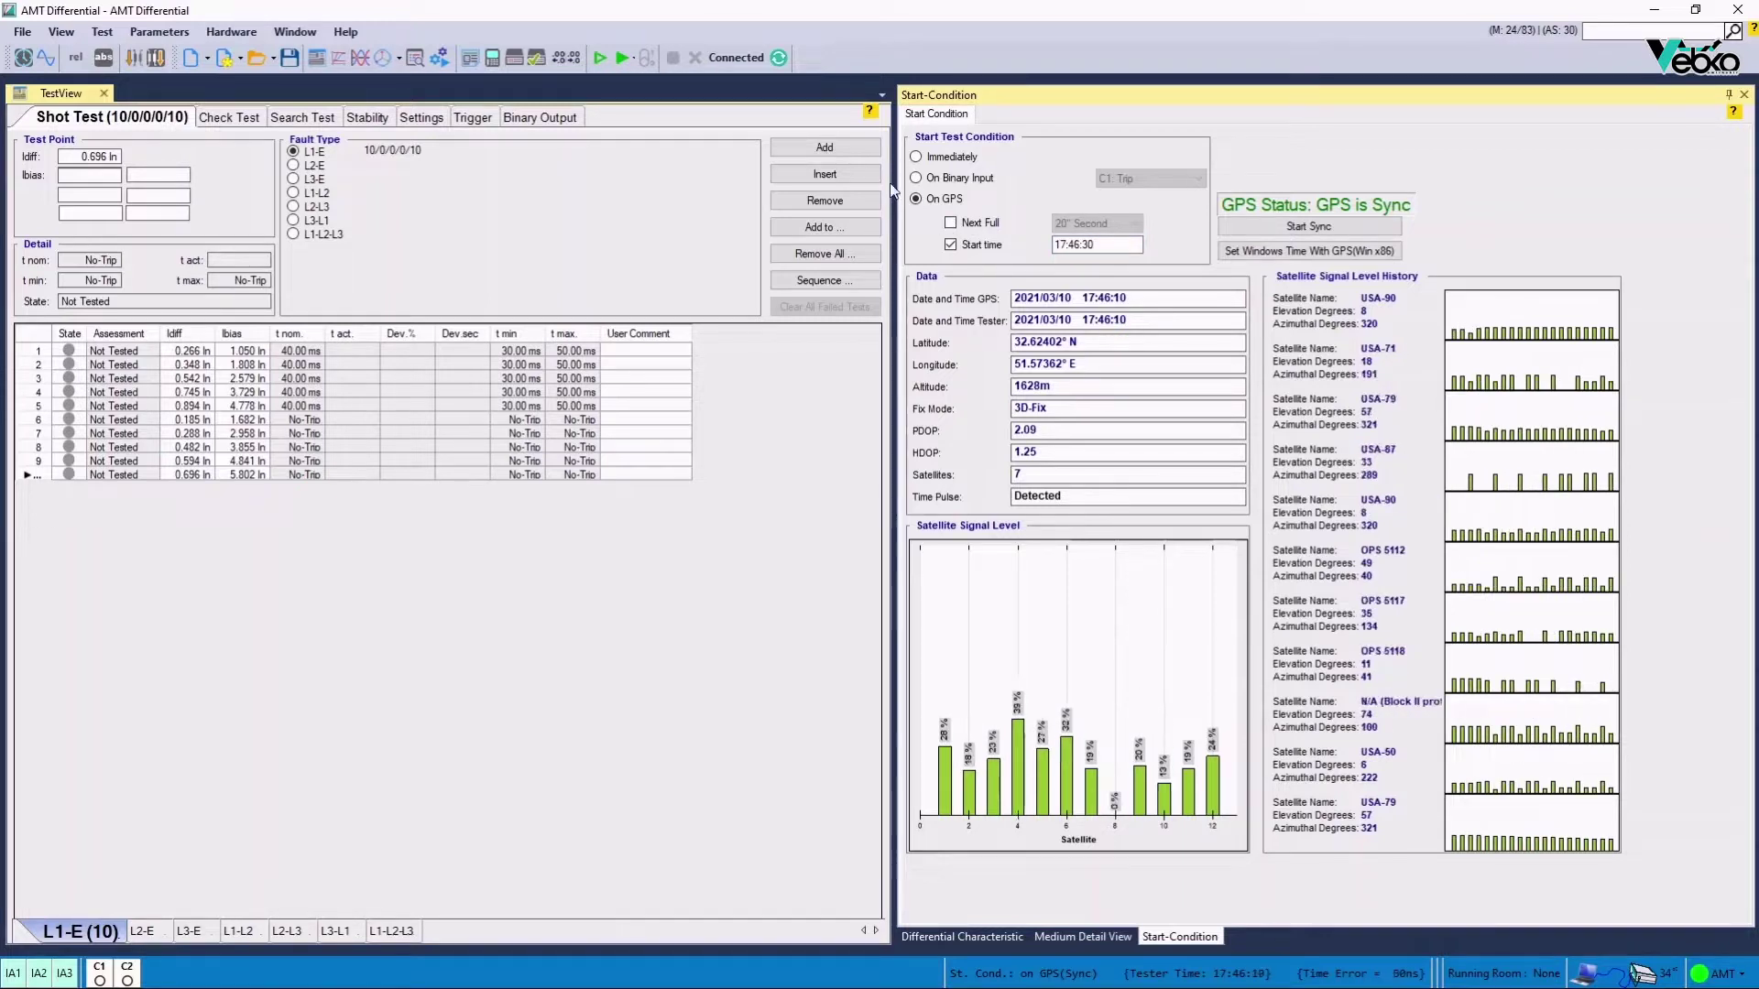
# Run the ten-point L1-E shot test until all points pass, then move to Search Test
pyautogui.click(624, 58)
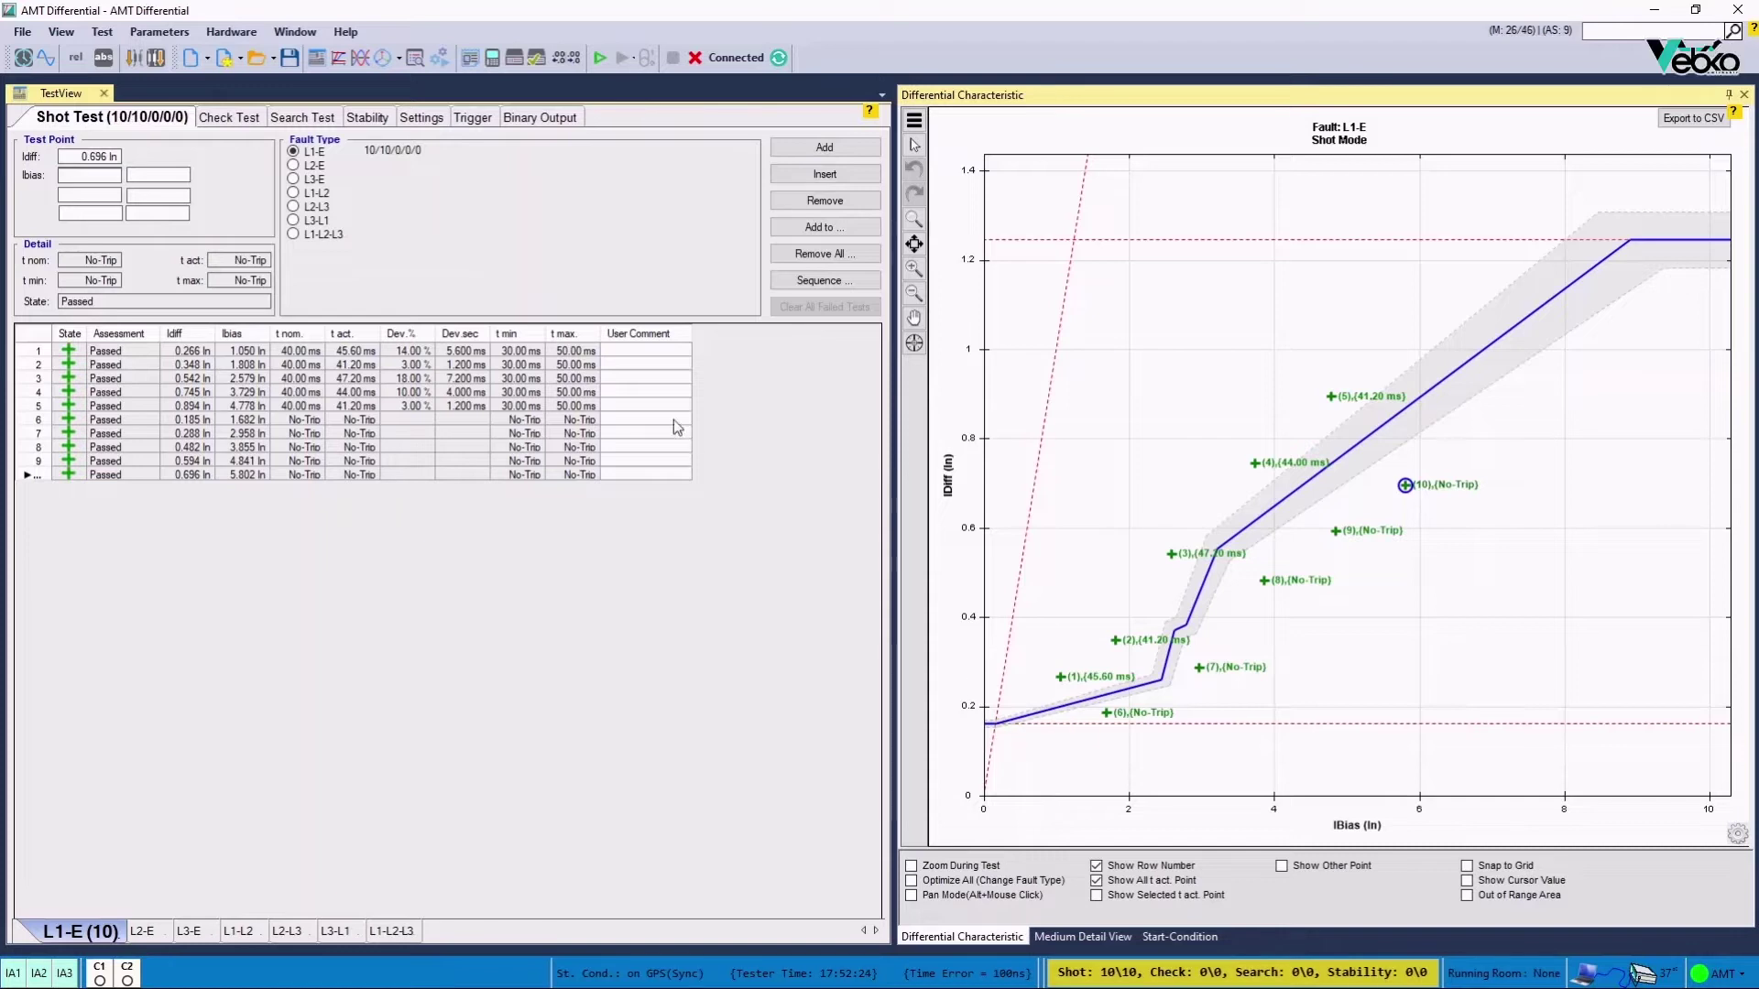
pyautogui.click(325, 117)
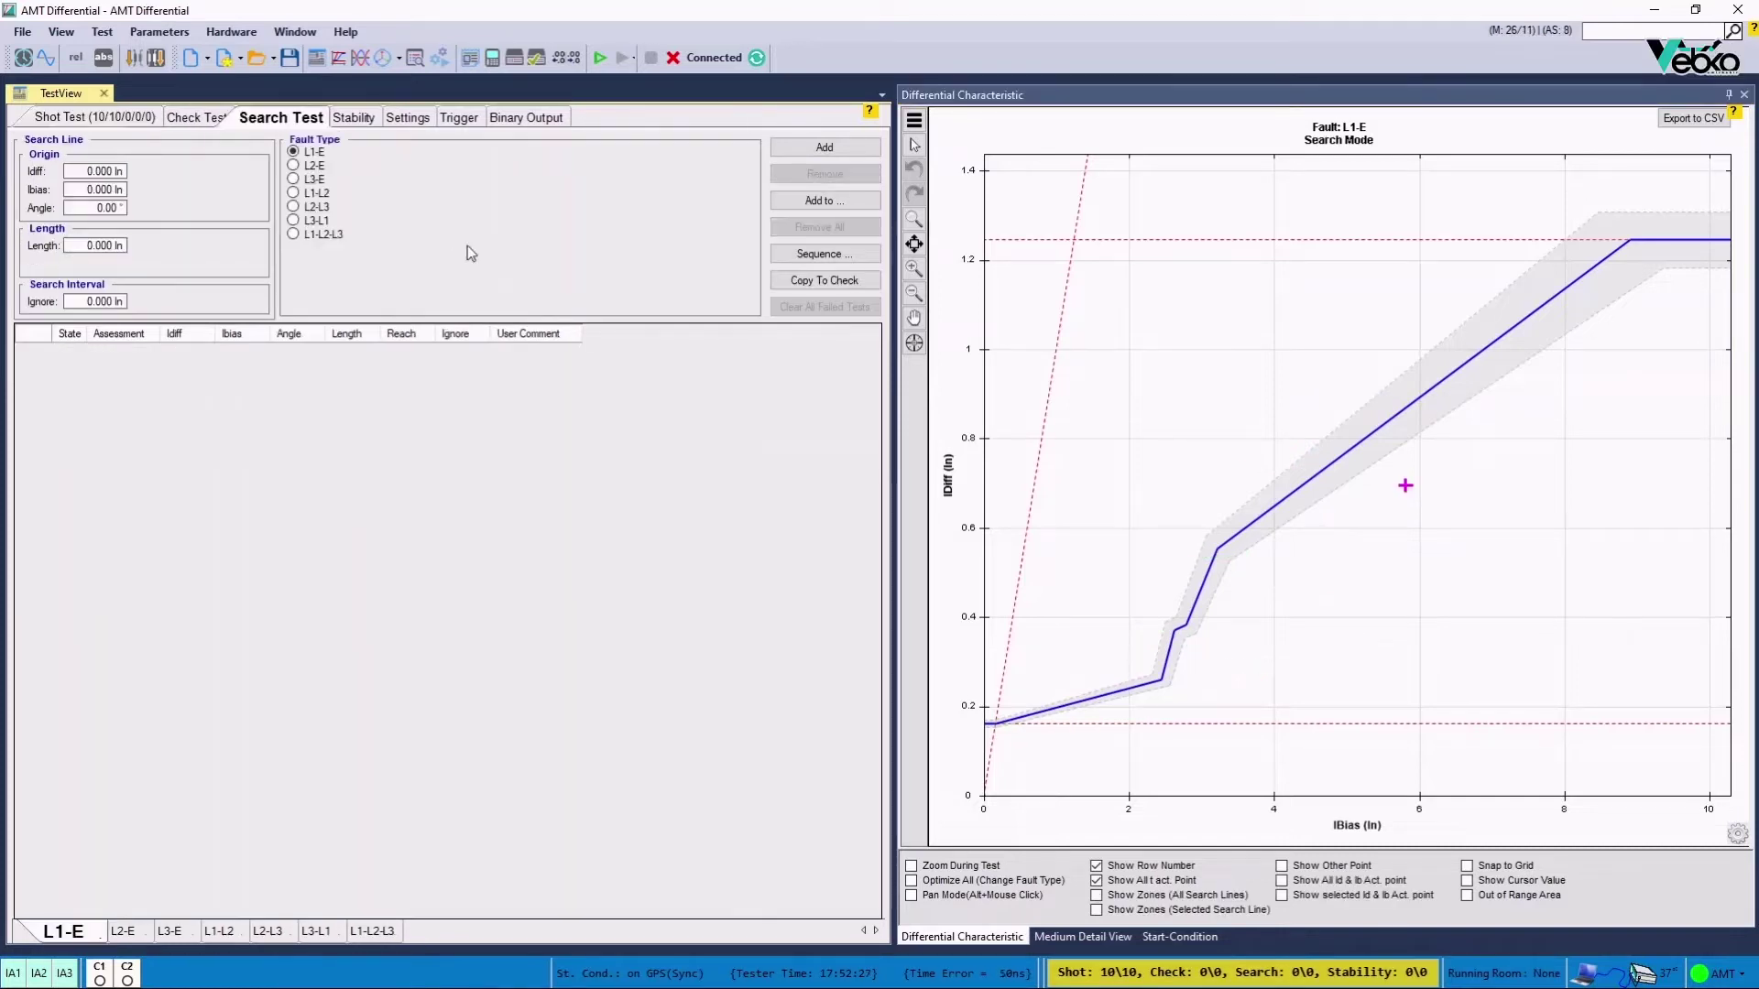
# Draw six search lines across the L1-E characteristic, from the lowest segment up to about 6 In bias
pyautogui.moveTo(1066, 677); pyautogui.dragTo(1092, 719)
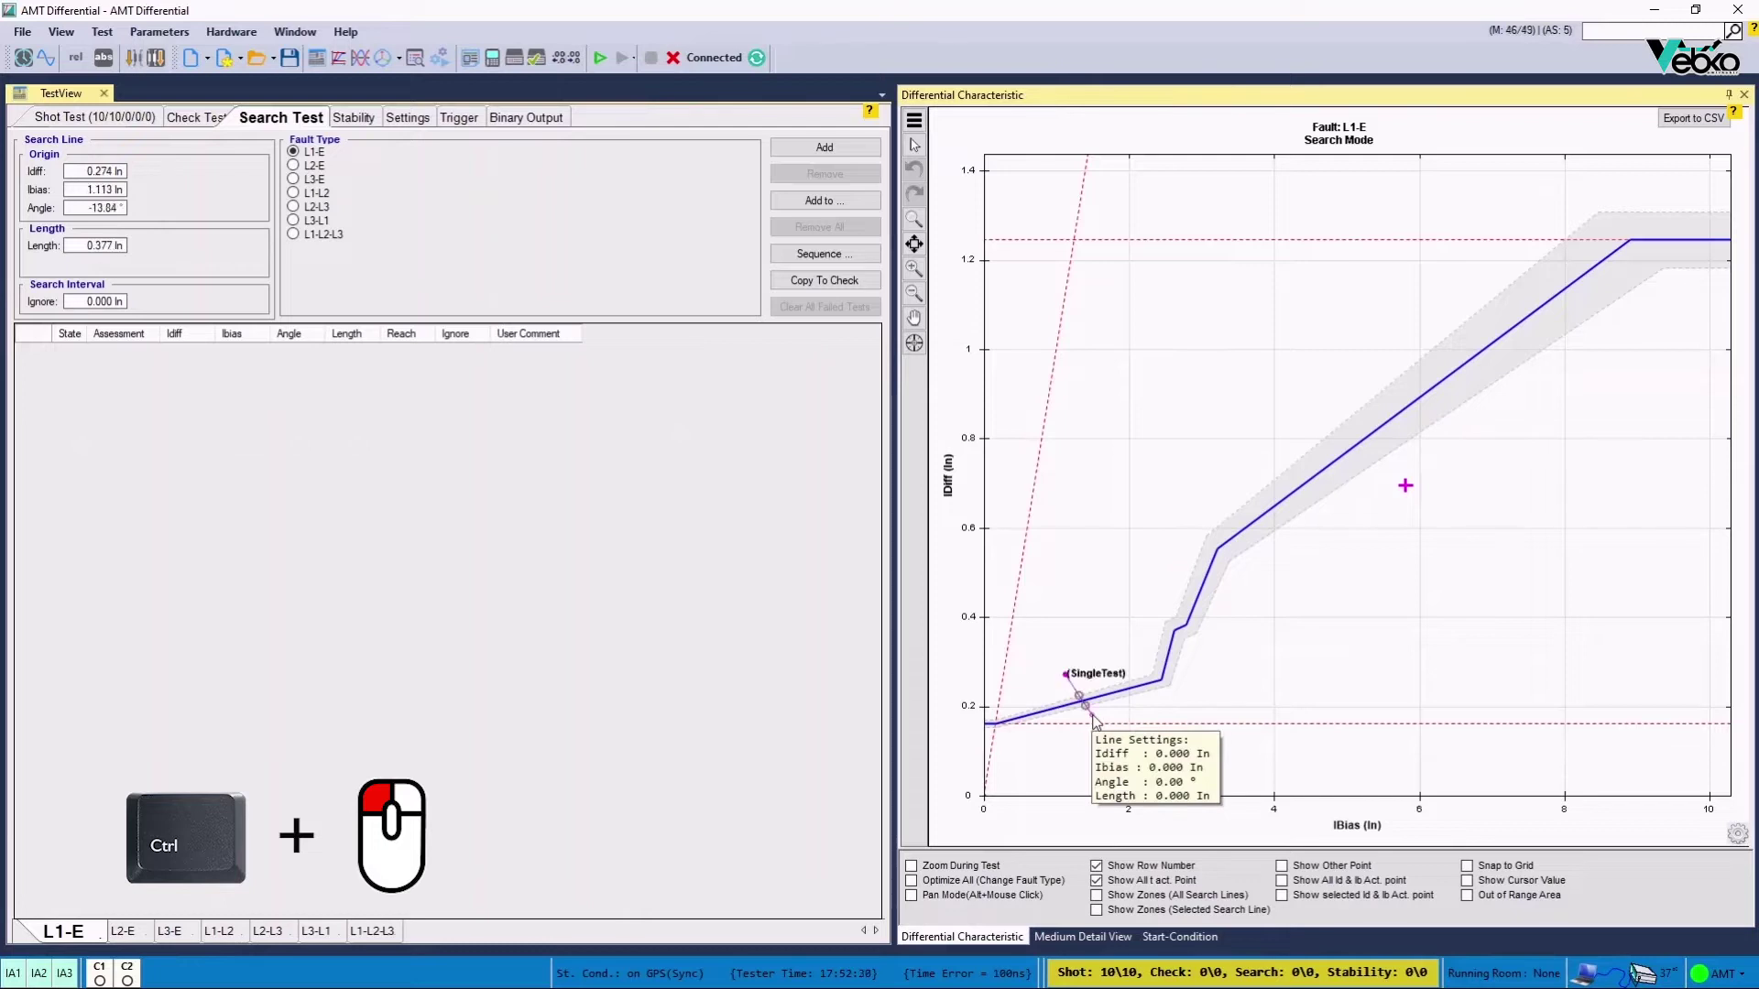
pyautogui.moveTo(1125, 662); pyautogui.dragTo(1142, 716)
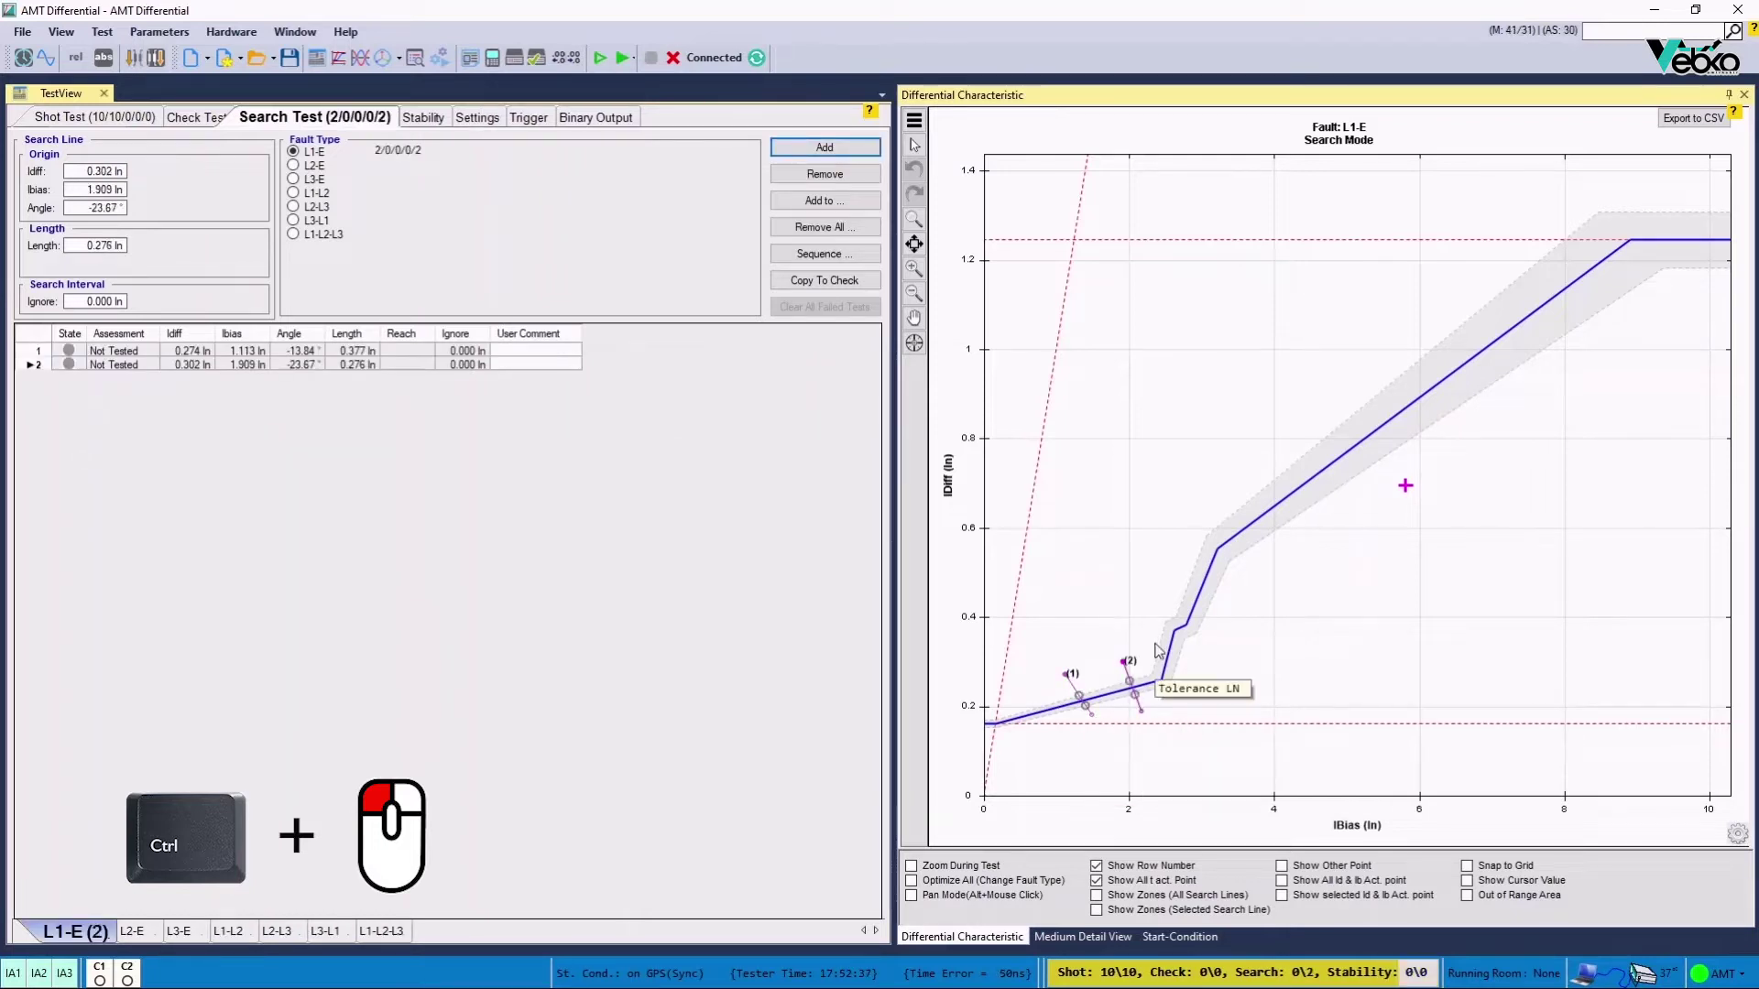
pyautogui.moveTo(1175, 600); pyautogui.dragTo(1223, 619)
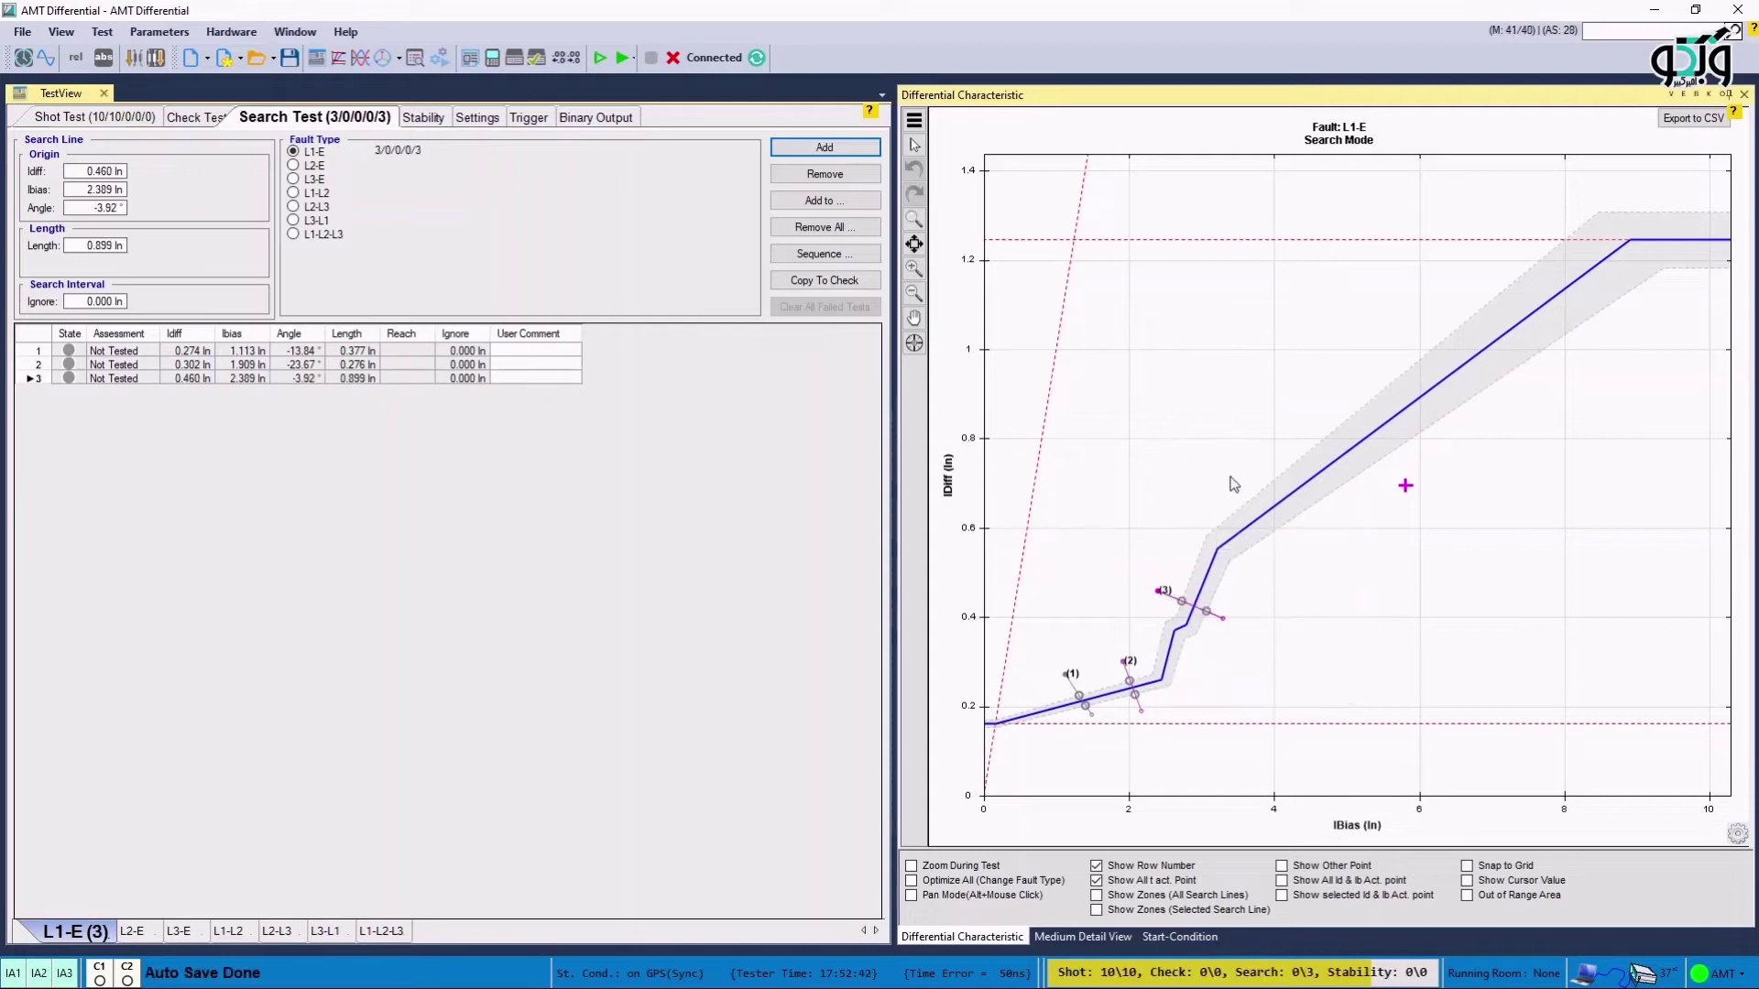
pyautogui.moveTo(1229, 477); pyautogui.dragTo(1284, 557)
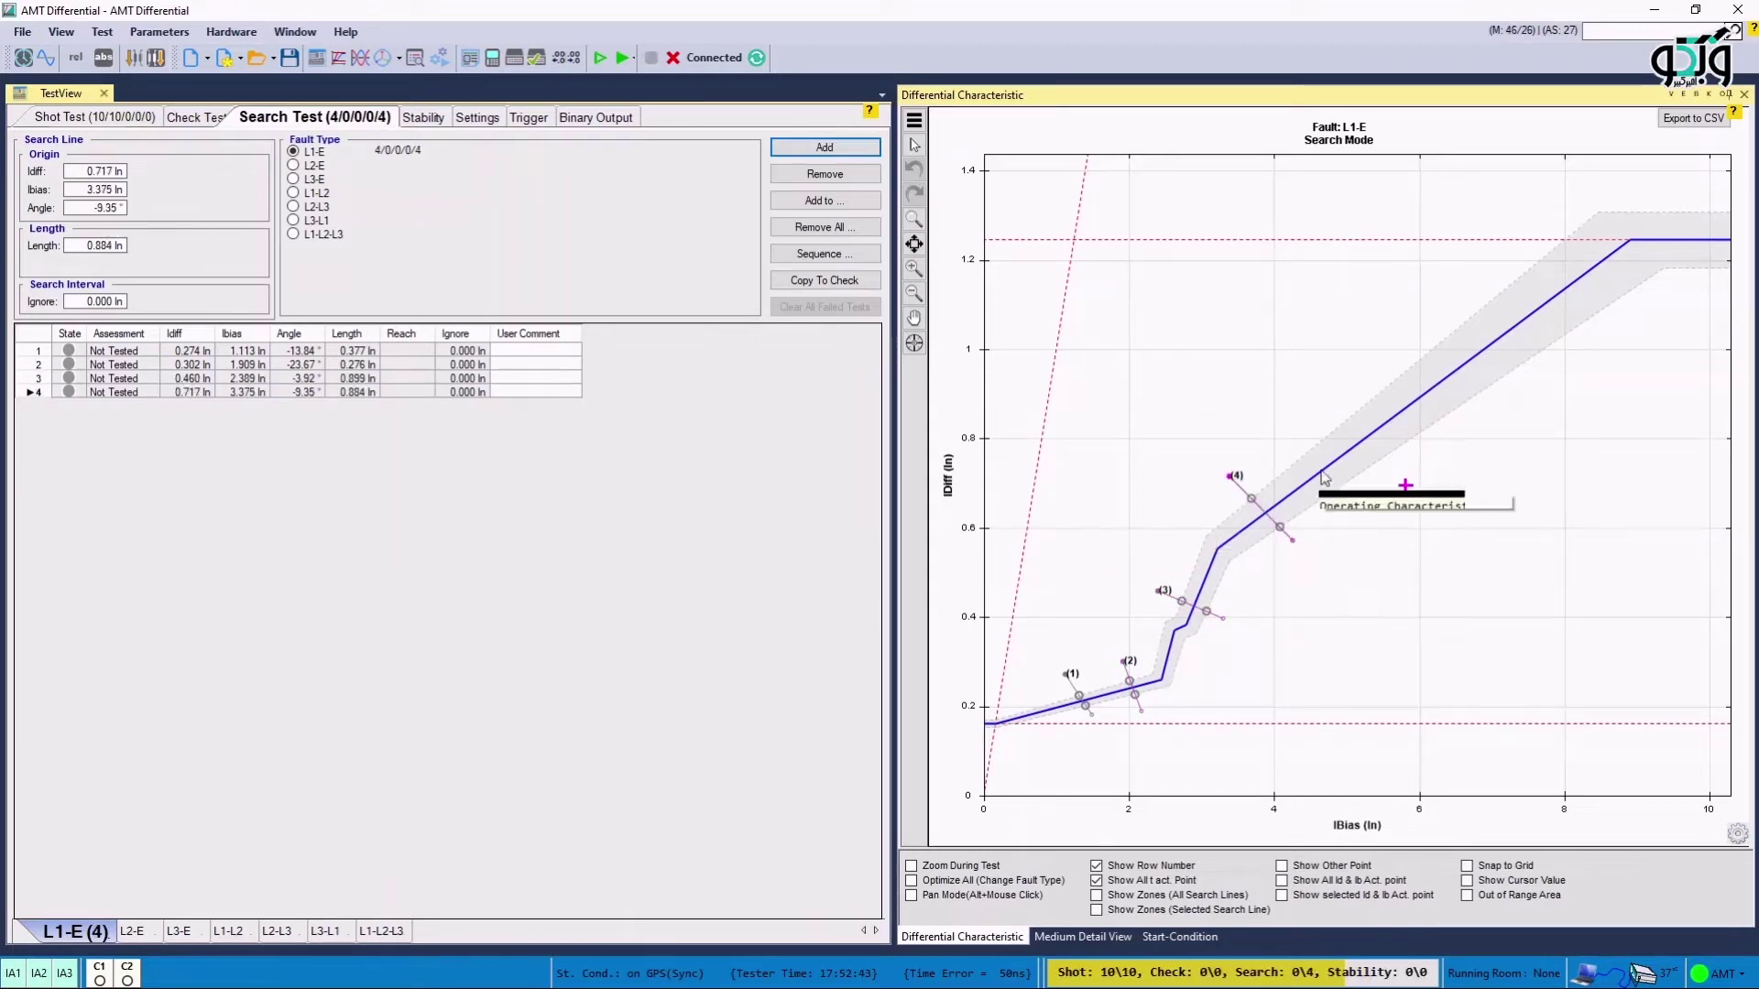
pyautogui.moveTo(1429, 464); pyautogui.dragTo(1429, 464)
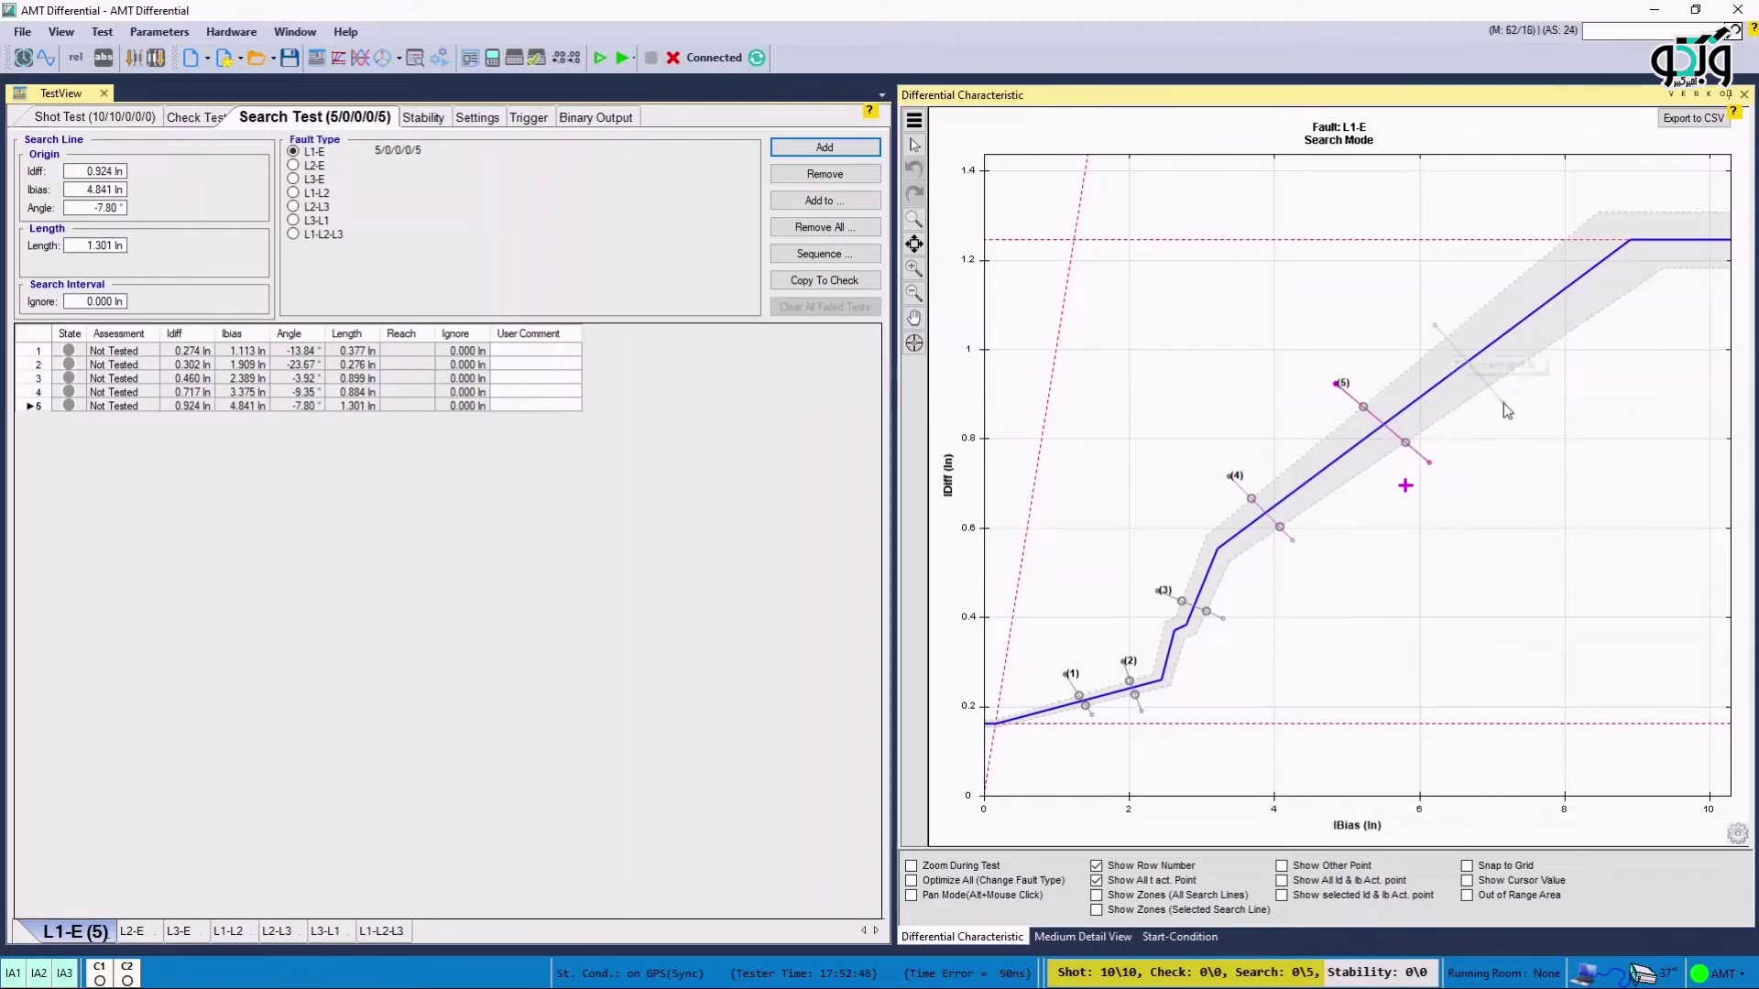
pyautogui.moveTo(1504, 403); pyautogui.dragTo(1503, 403)
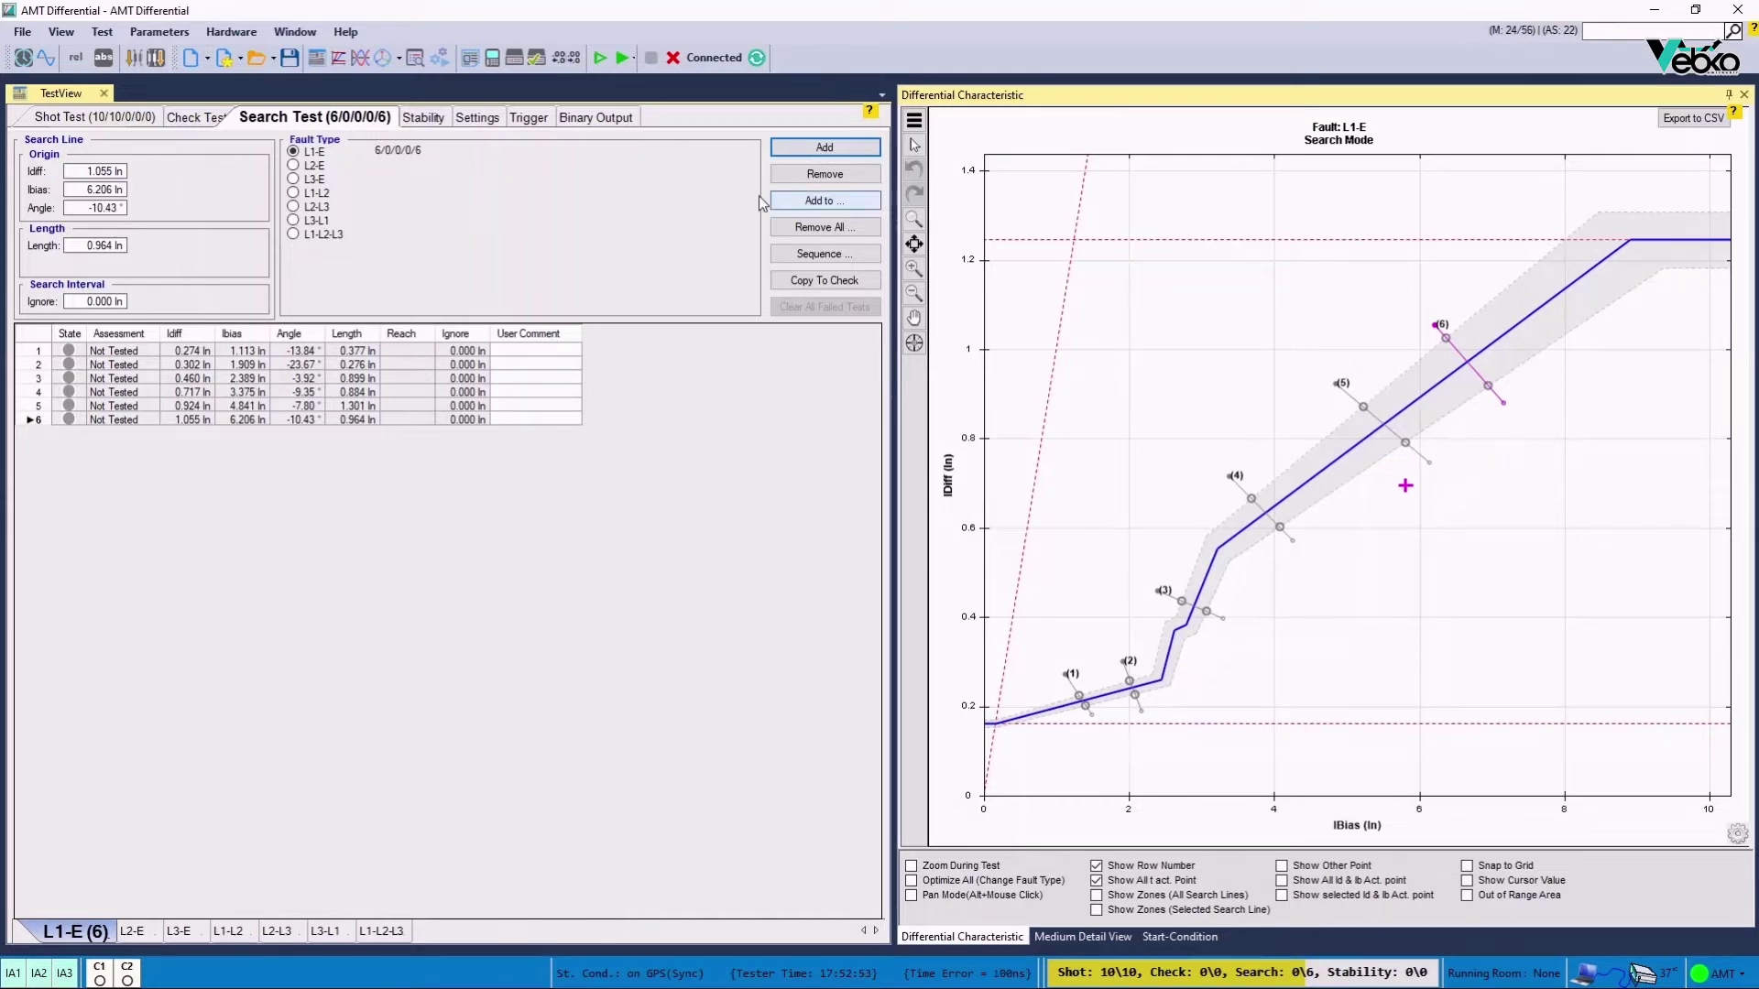
# Set the GPS start to Next Full 05'' Second with start time 17:53:30
pyautogui.click(439, 57)
pyautogui.click(1095, 223)
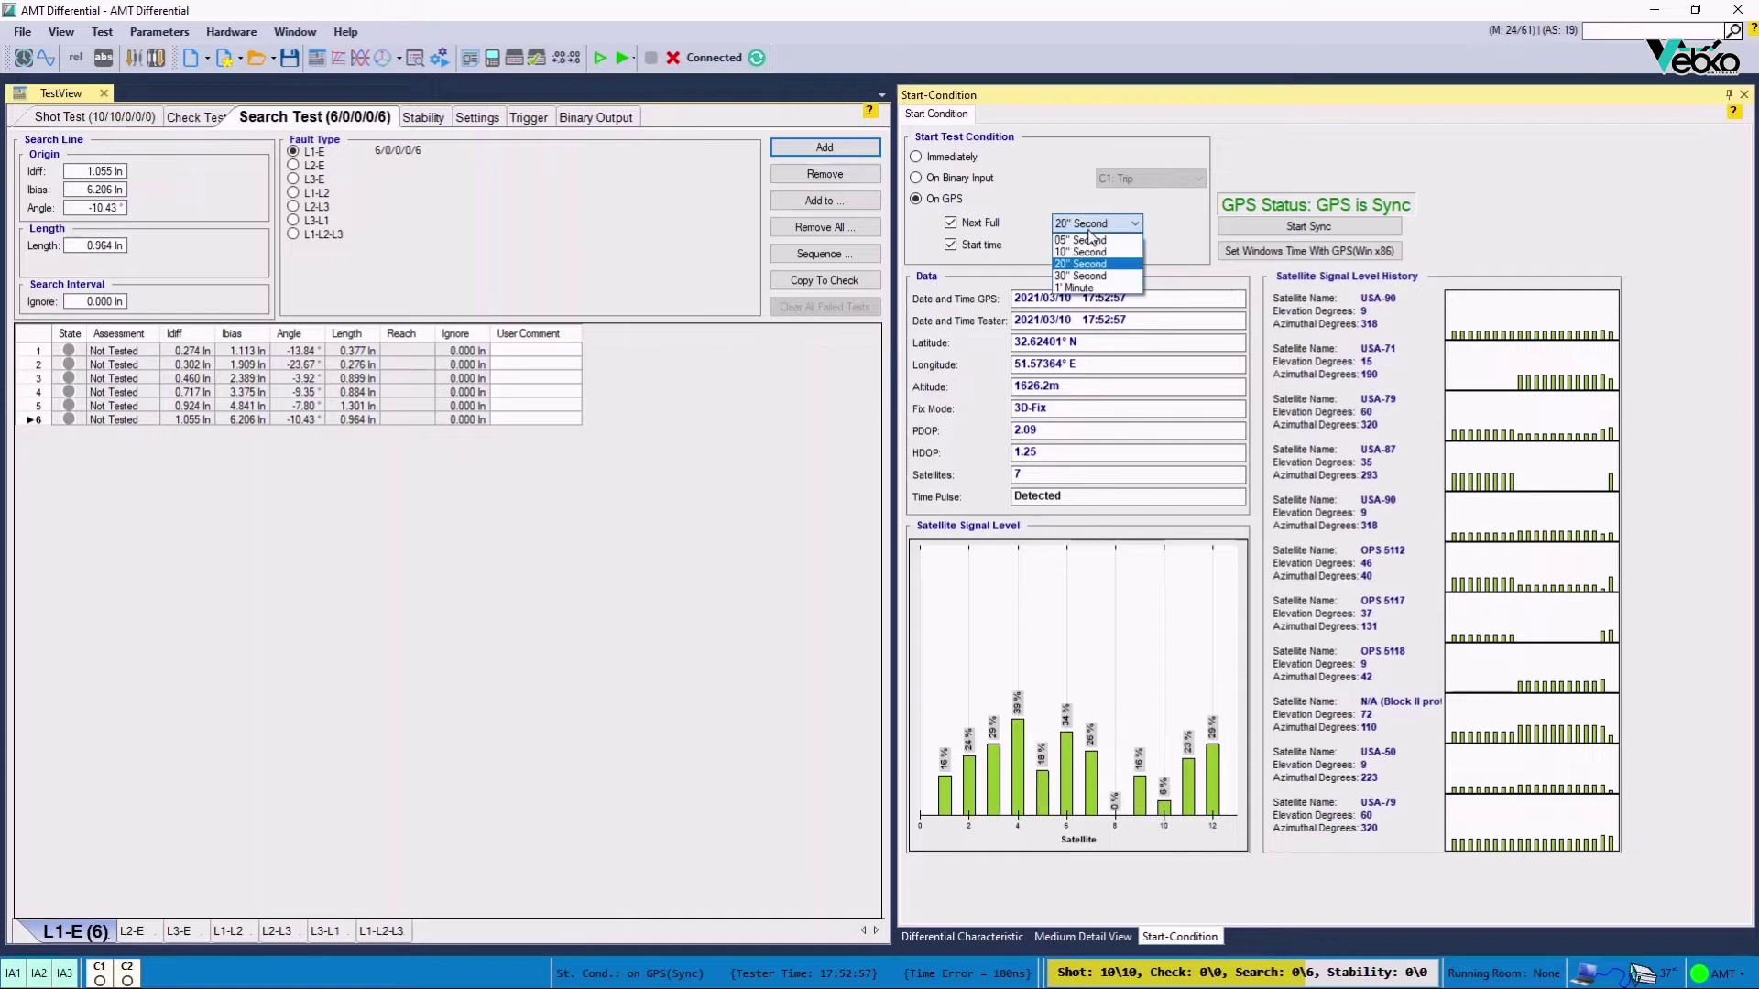
pyautogui.click(1090, 236)
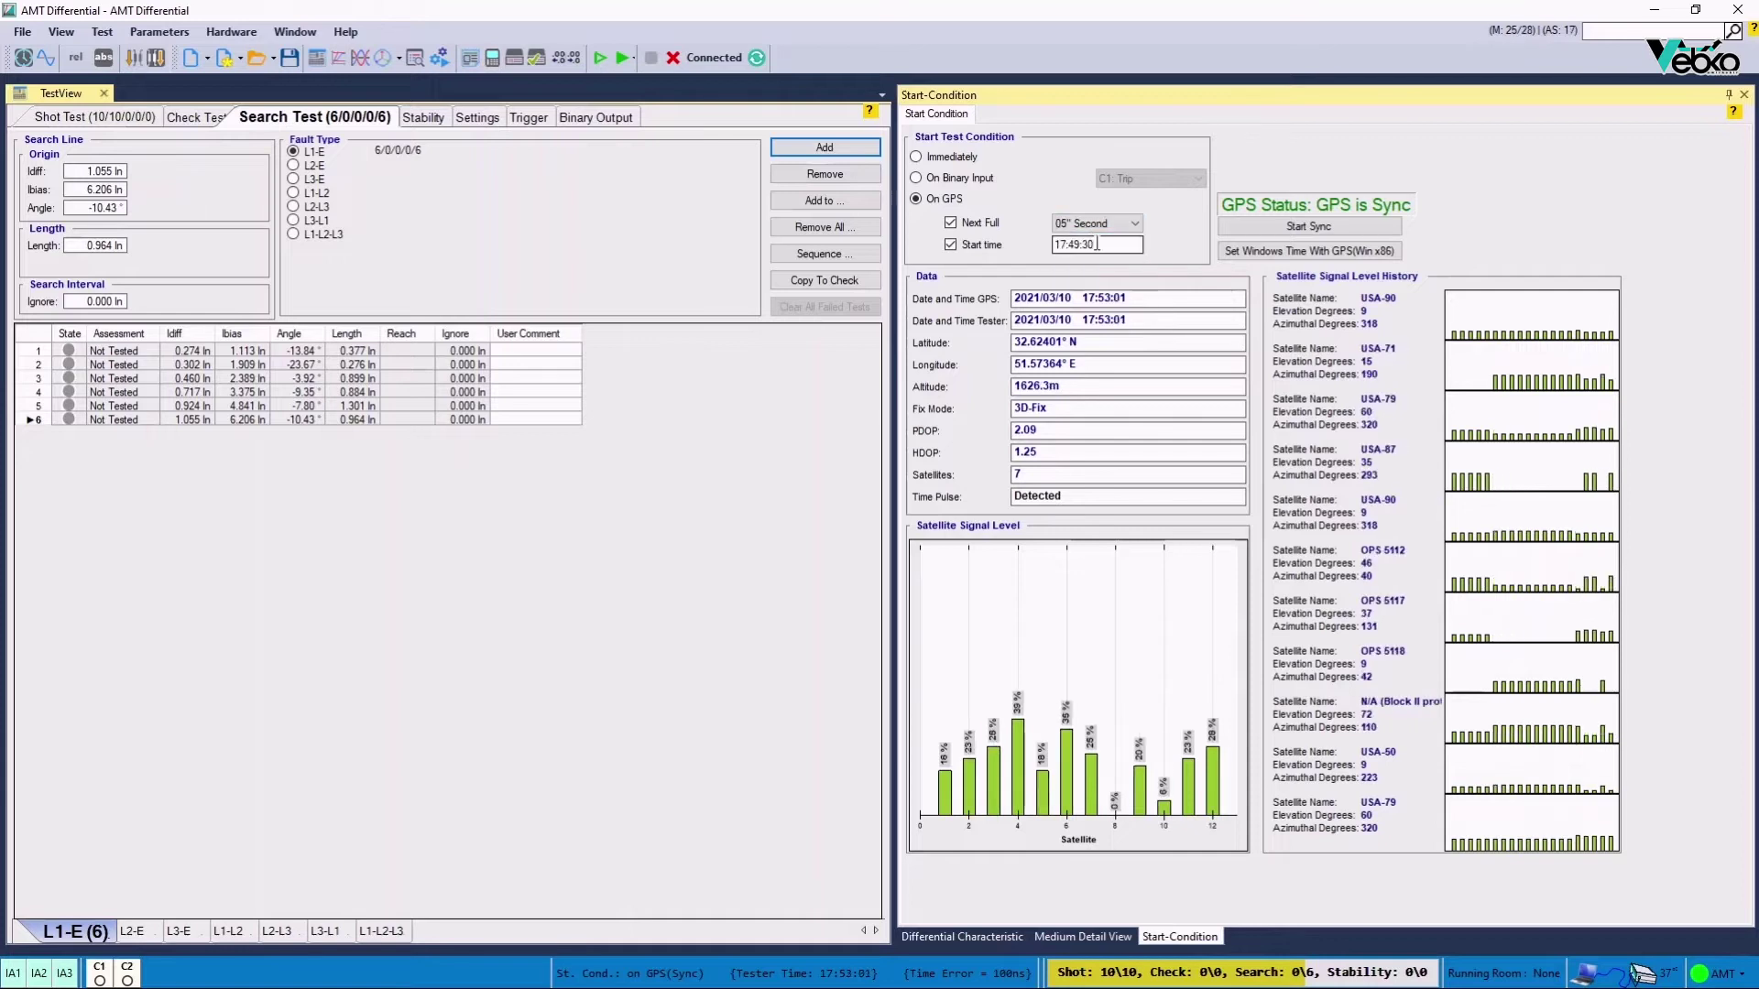
pyautogui.moveTo(1053, 244); pyautogui.dragTo(1128, 245)
pyautogui.write('17')
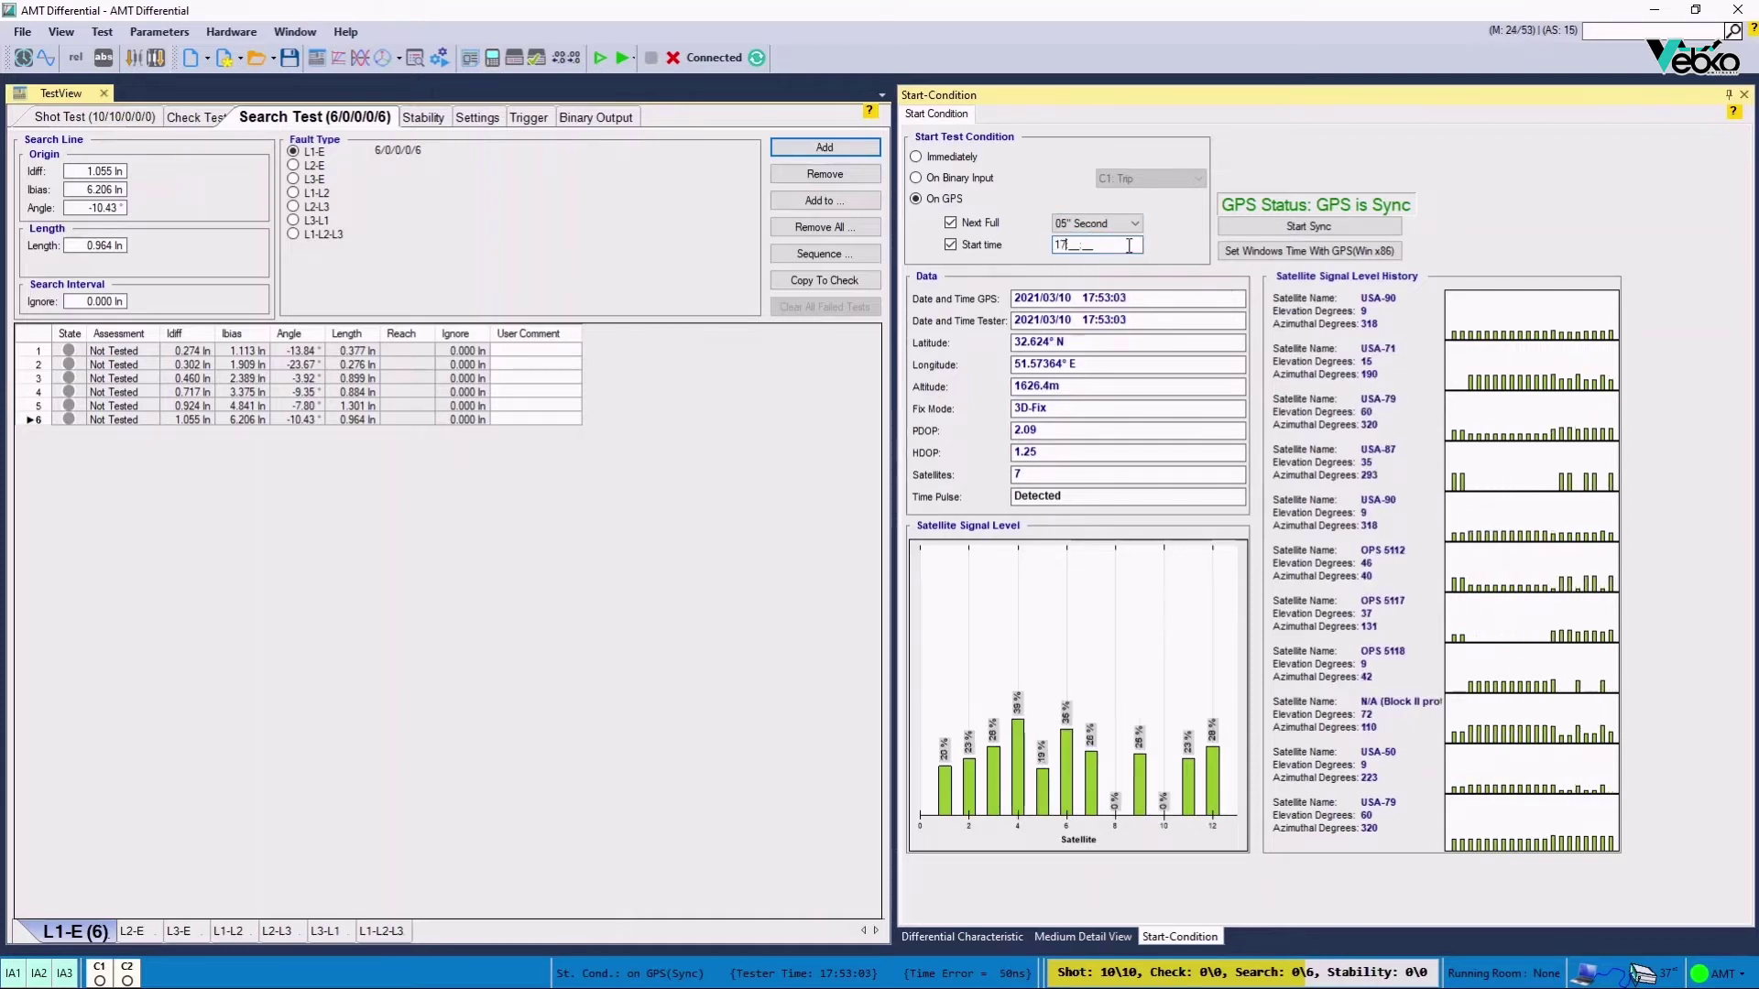
pyautogui.write(':53:30')
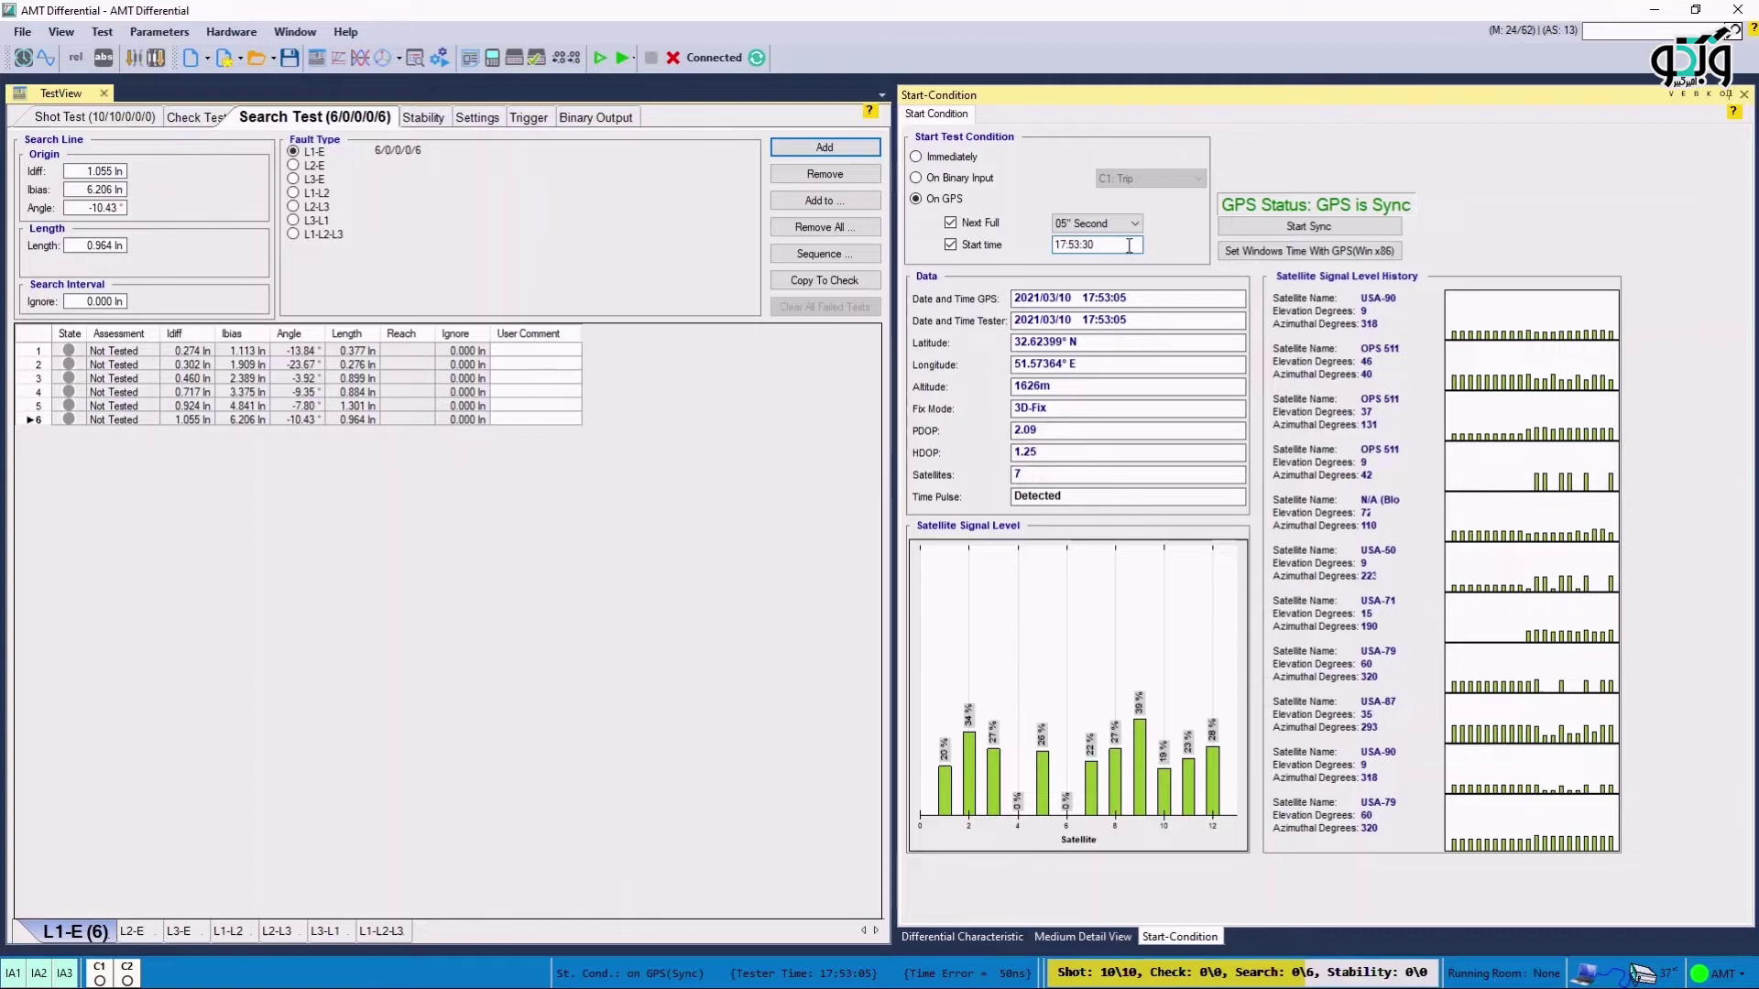
# Run the six search tests and watch the trip points appear on the characteristic chart
pyautogui.click(622, 59)
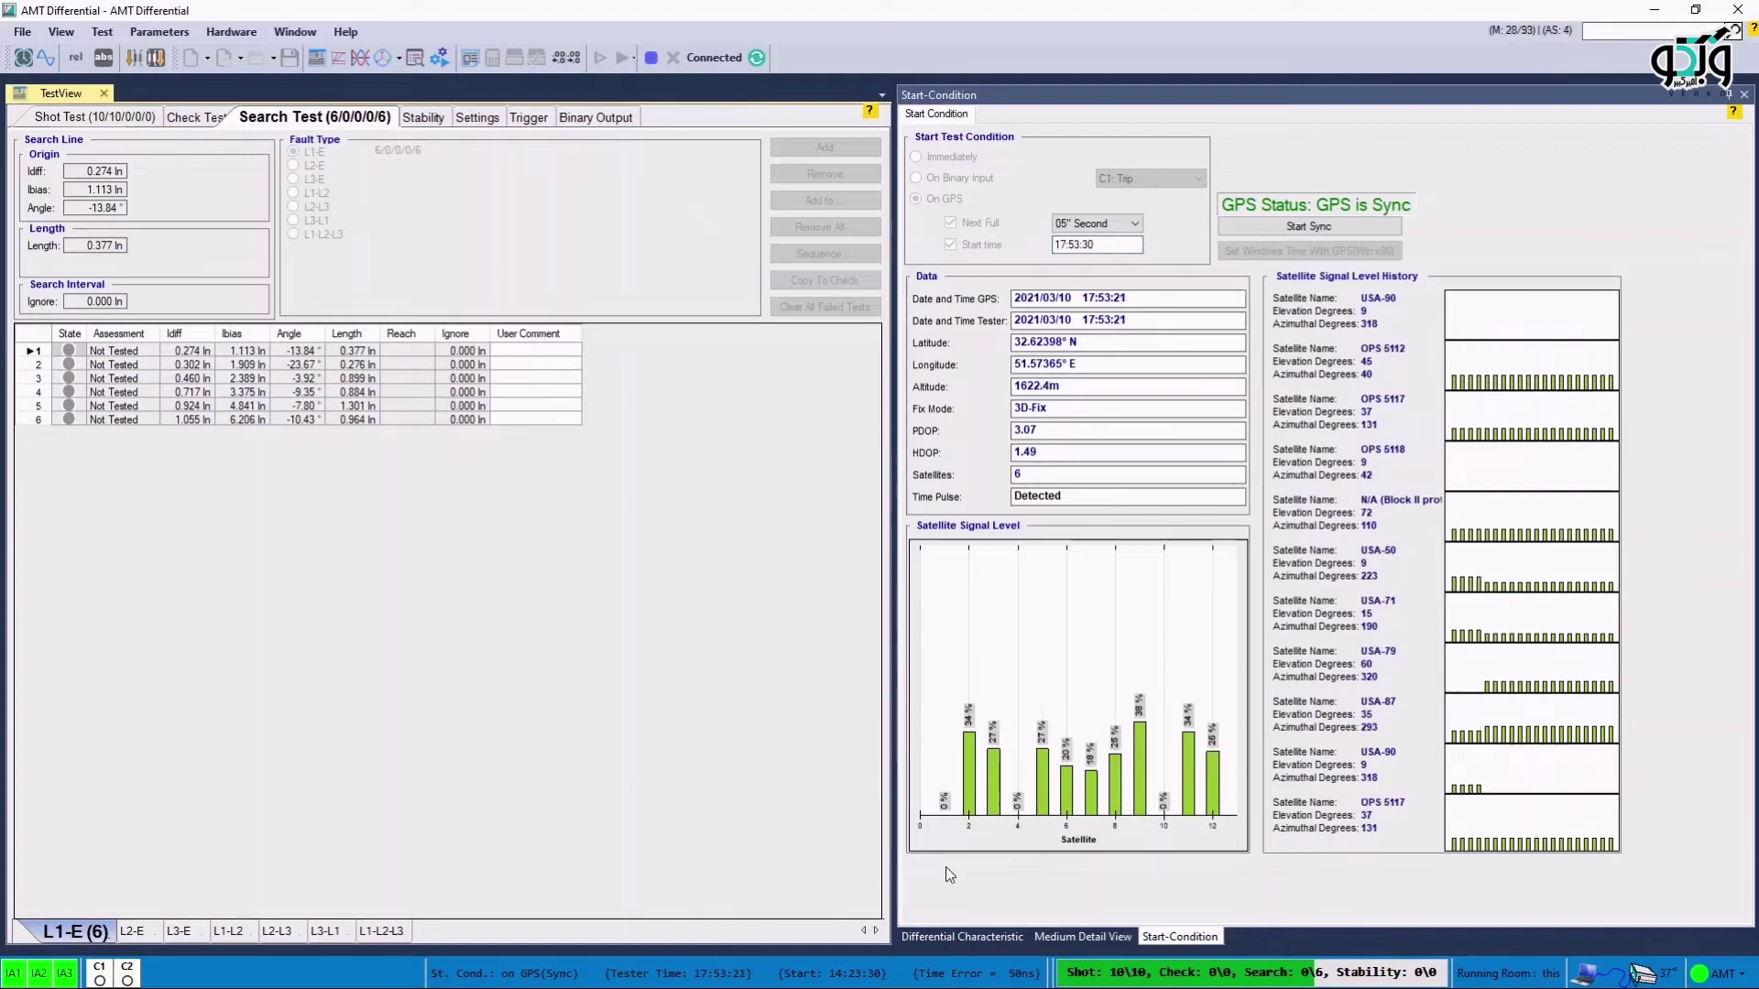
pyautogui.click(958, 936)
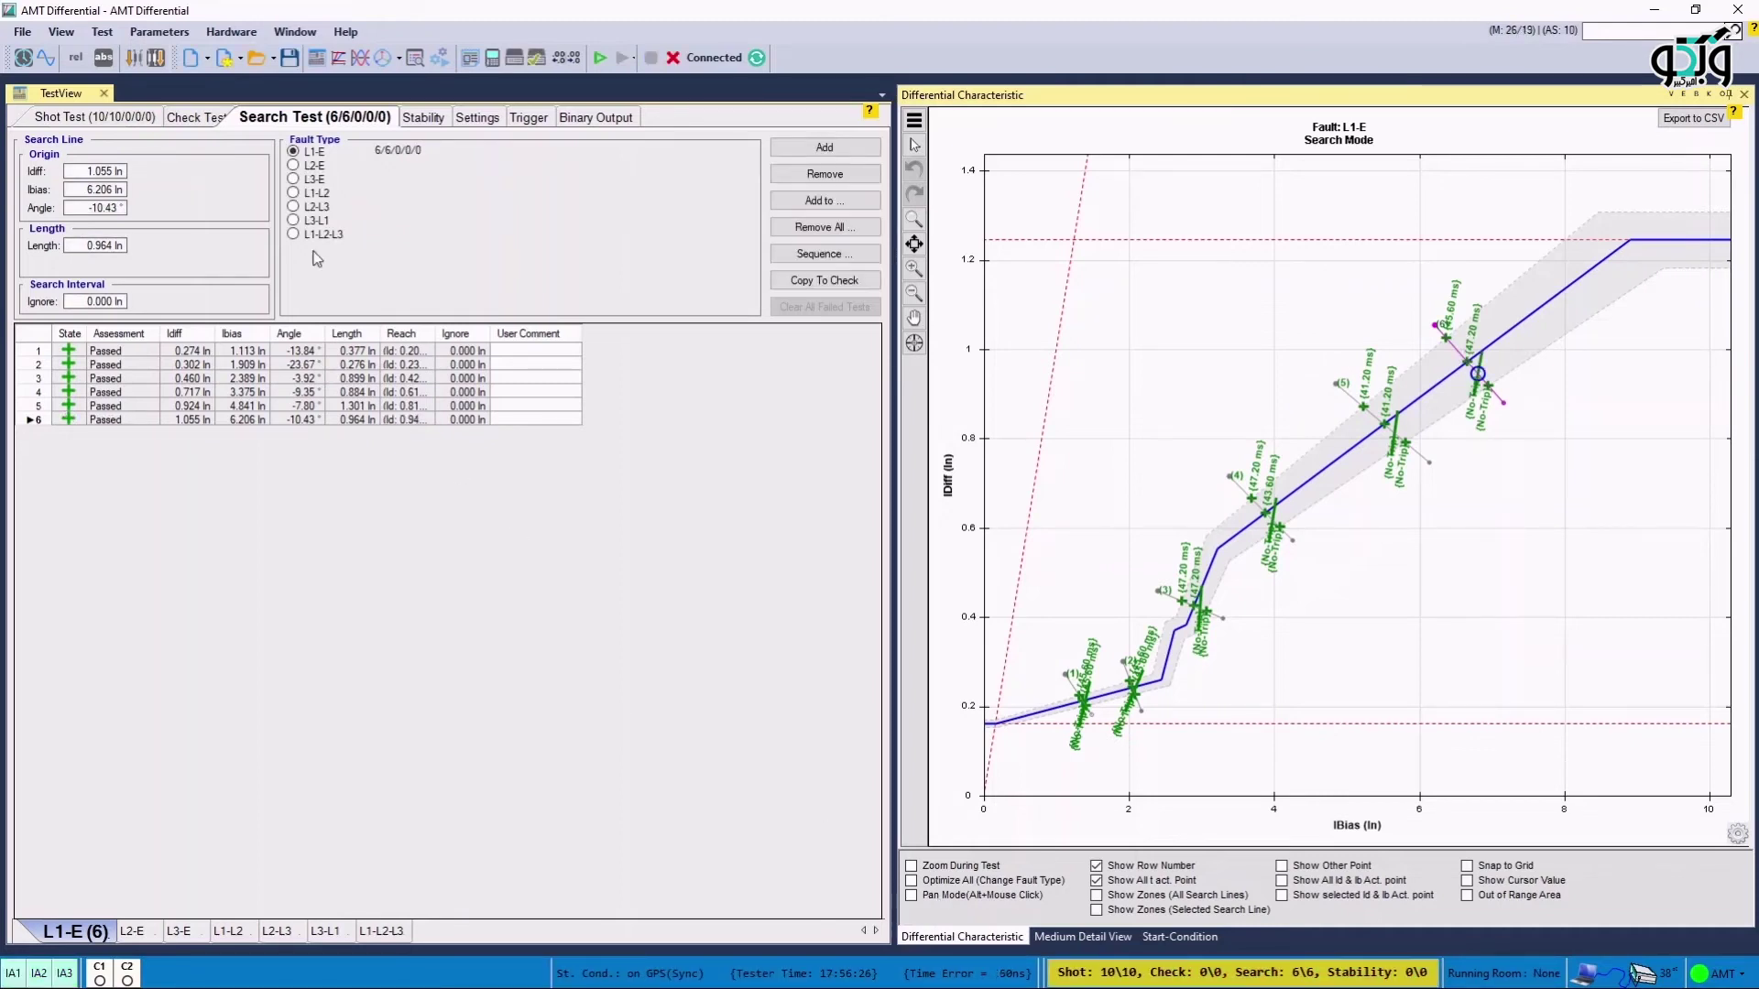
pyautogui.click(180, 34)
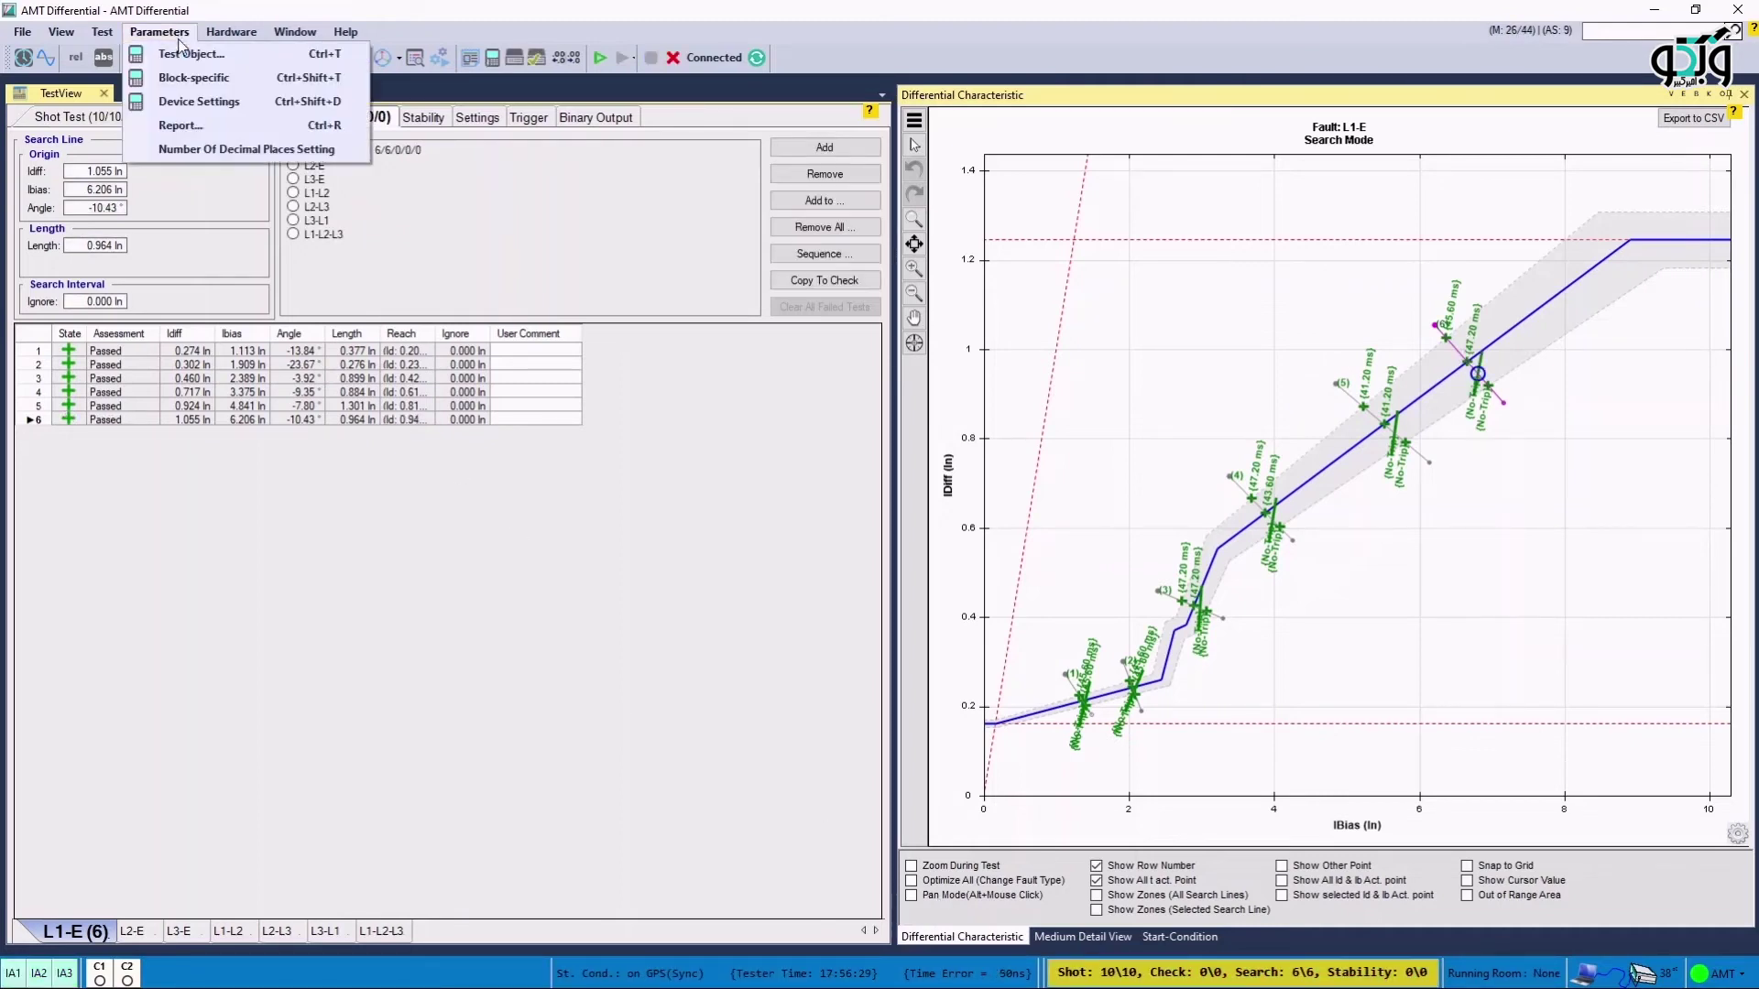
# Build the HTML test report from Parameters > Report with the advanced options shown
pyautogui.click(181, 125)
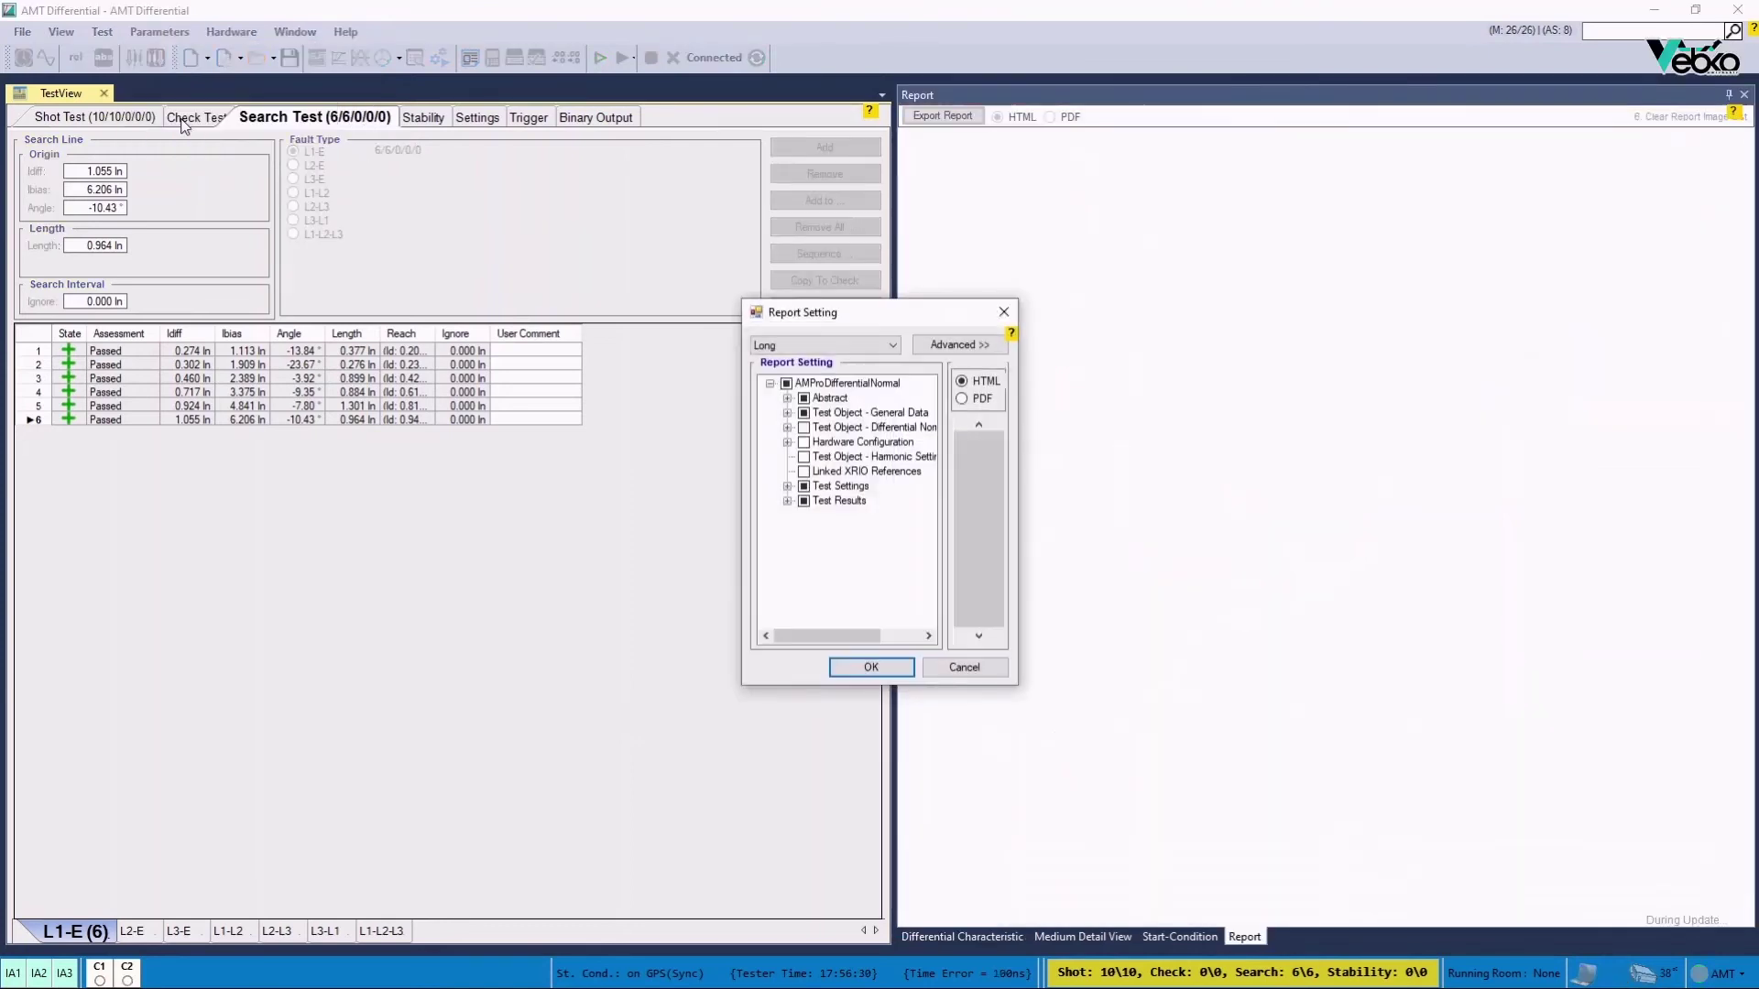
pyautogui.click(942, 346)
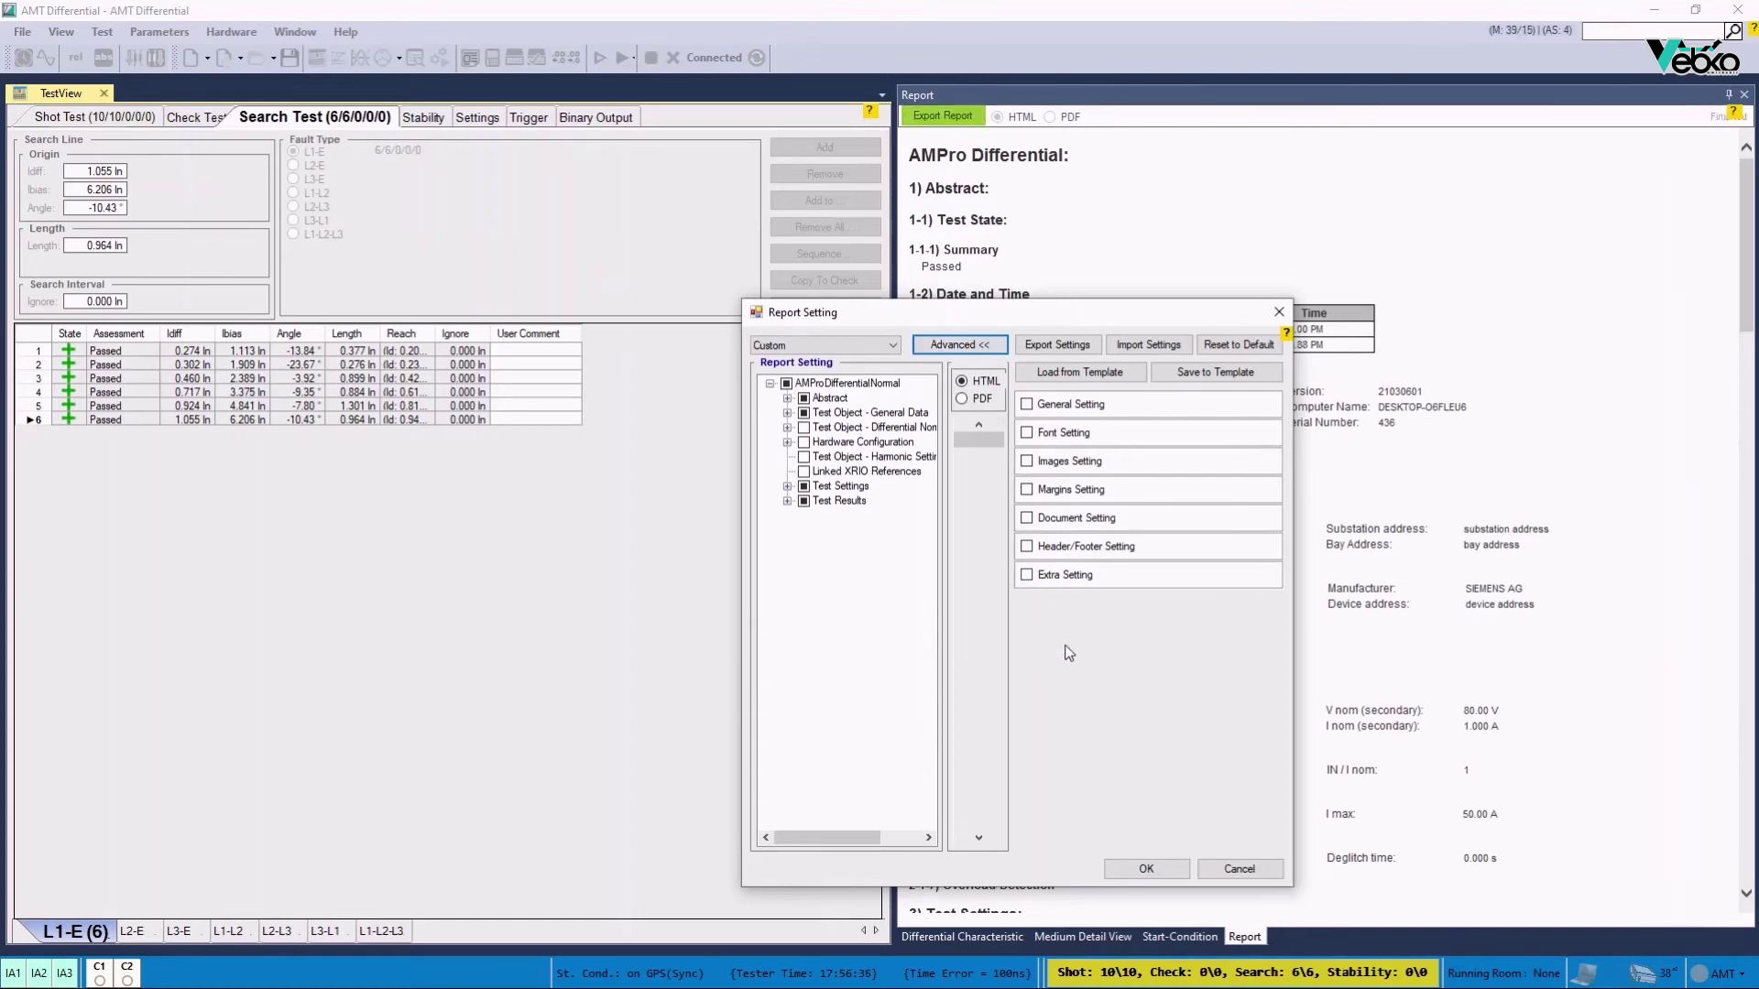
pyautogui.click(1146, 868)
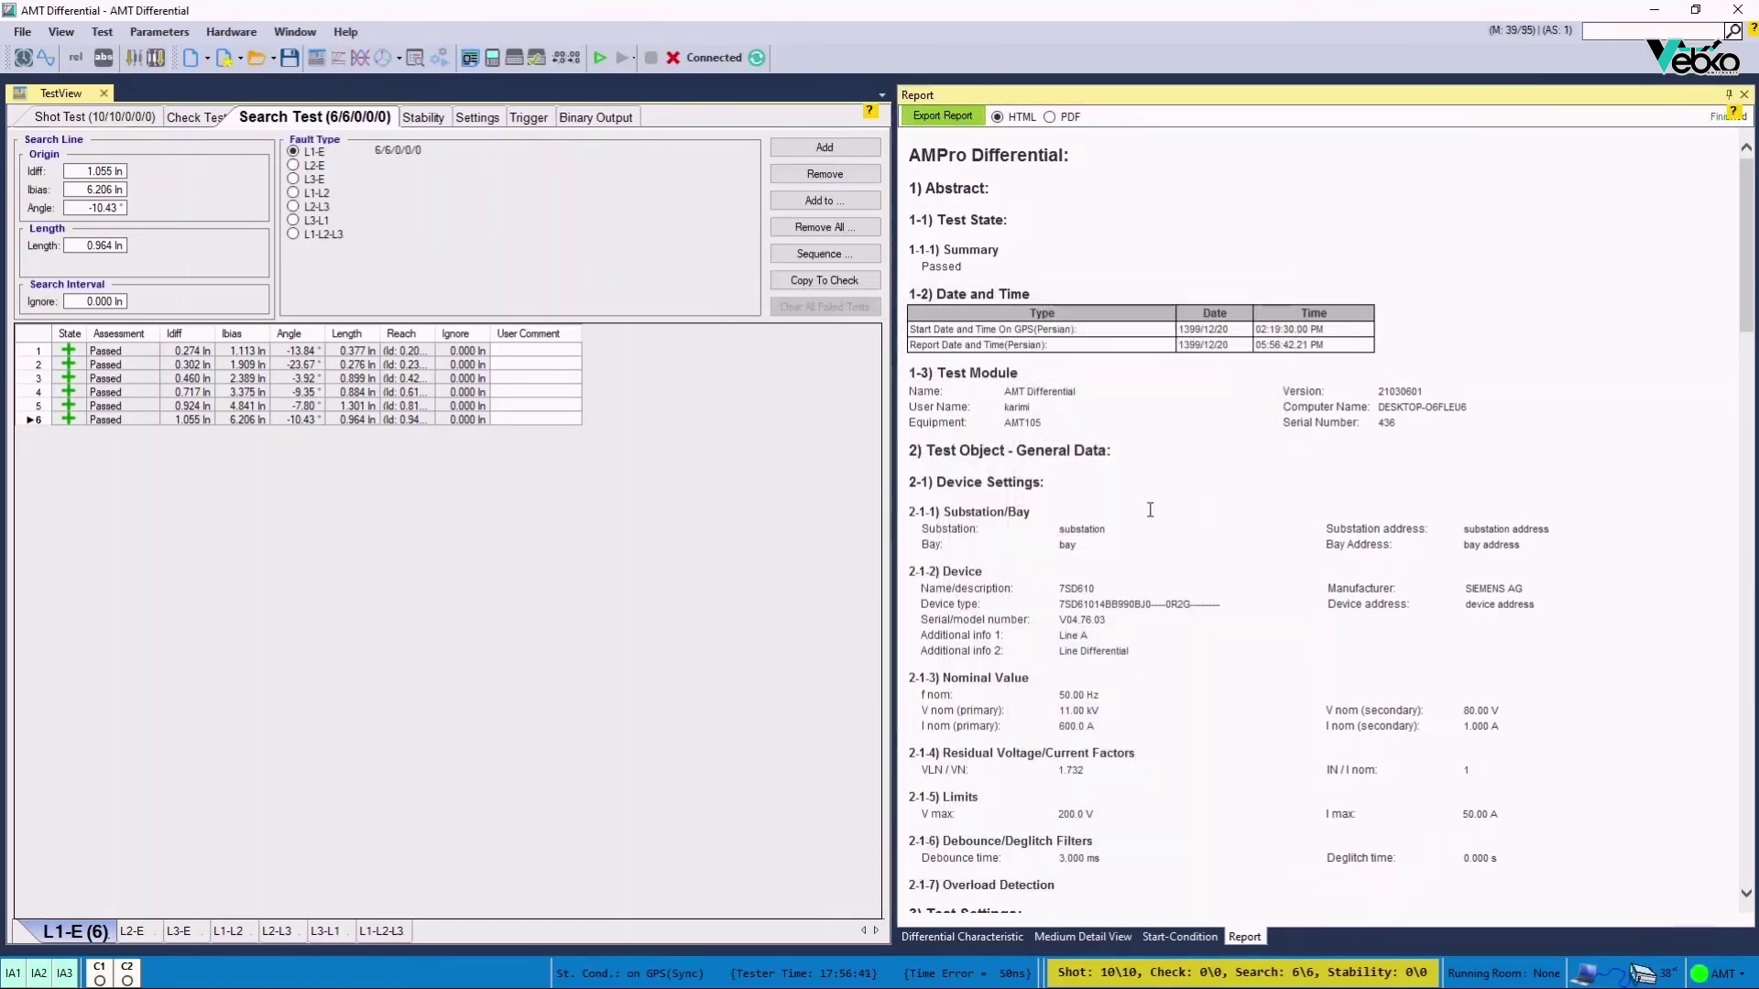